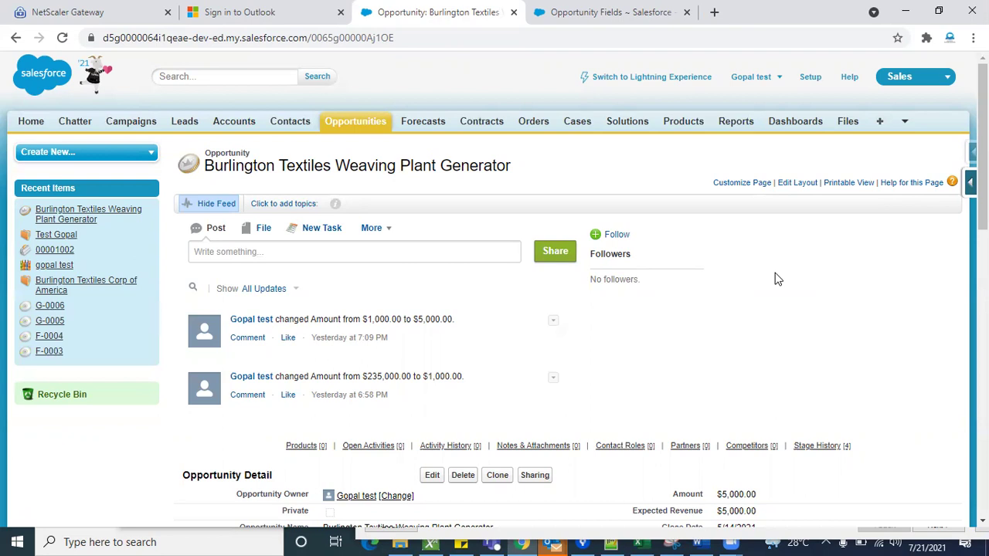
Step: Look over the Burlington Textiles Weaving Plant Generator opportunity's details and open the record for editing
scroll(777, 279, "down", 3)
scroll(778, 279, "up", 3)
scroll(776, 279, "down", 3)
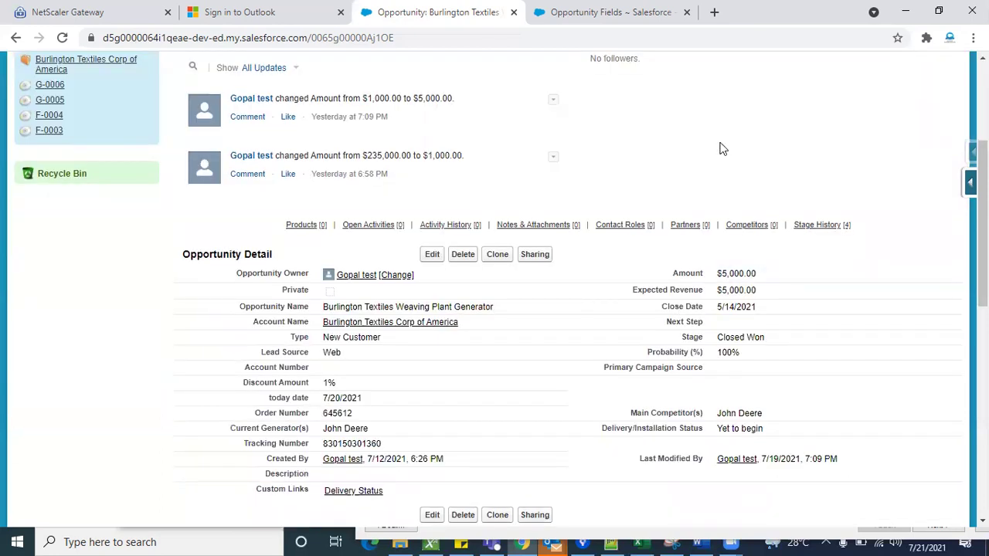
scroll(858, 146, "up", 3)
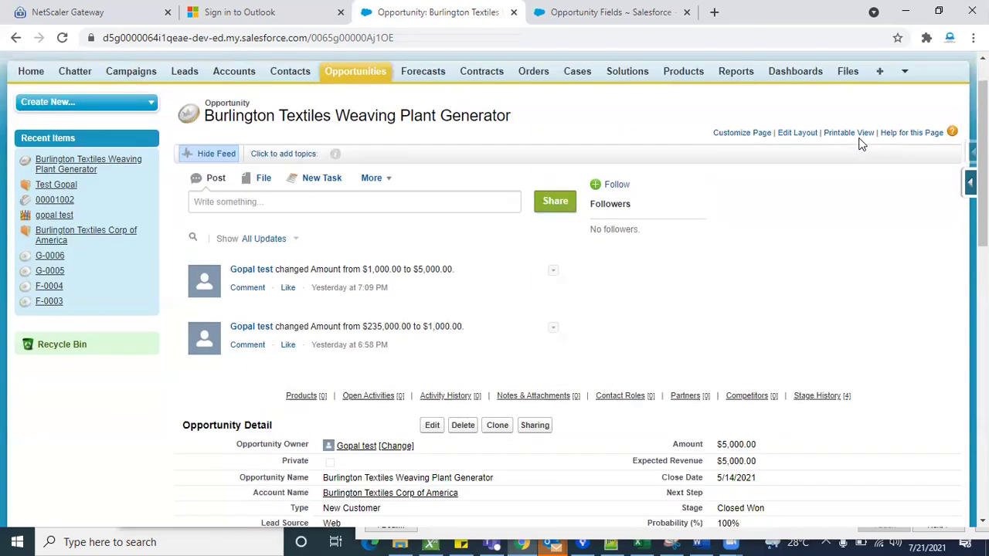
scroll(861, 144, "down", 1)
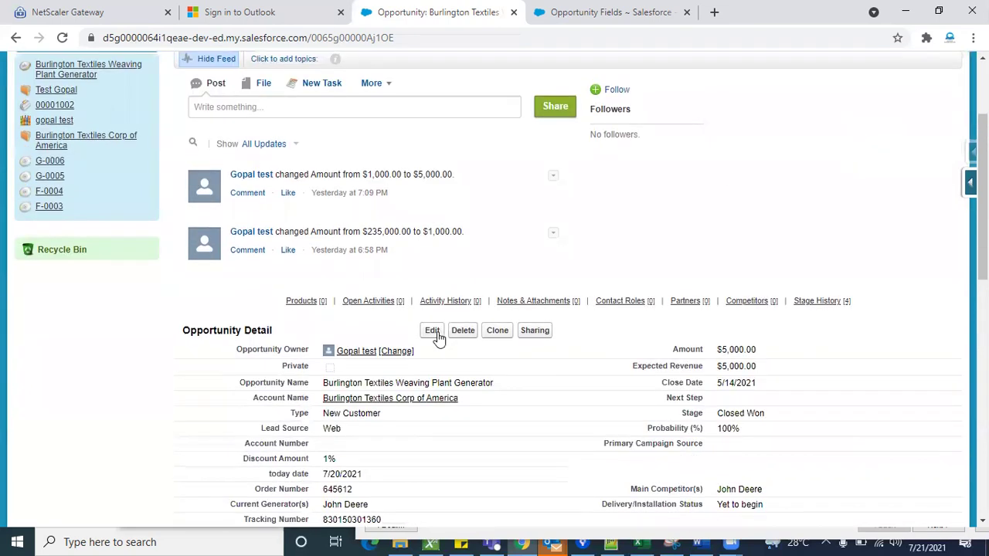
scroll(712, 201, "up", 2)
scroll(618, 212, "down", 4)
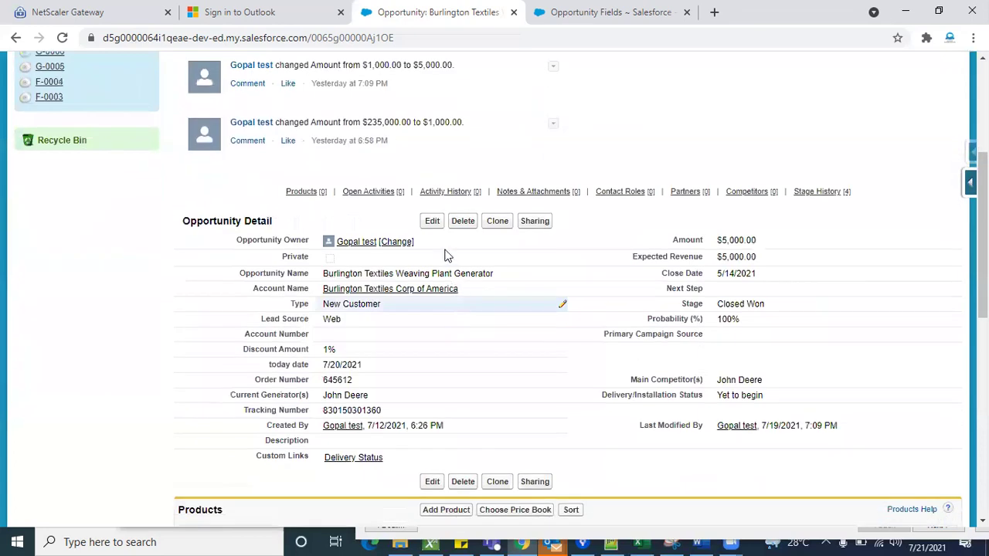
left_click(432, 221)
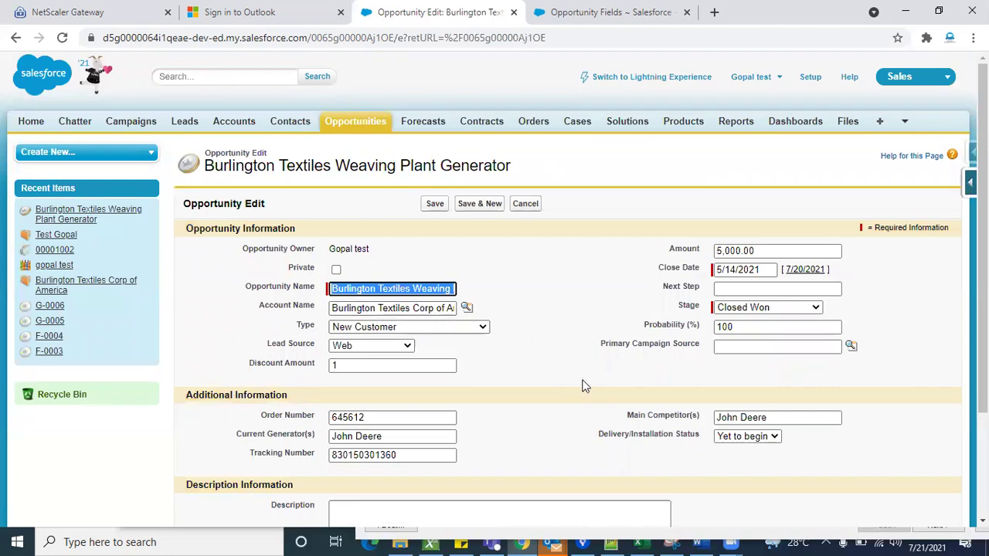
scroll(585, 387, "down", 2)
scroll(584, 386, "up", 1)
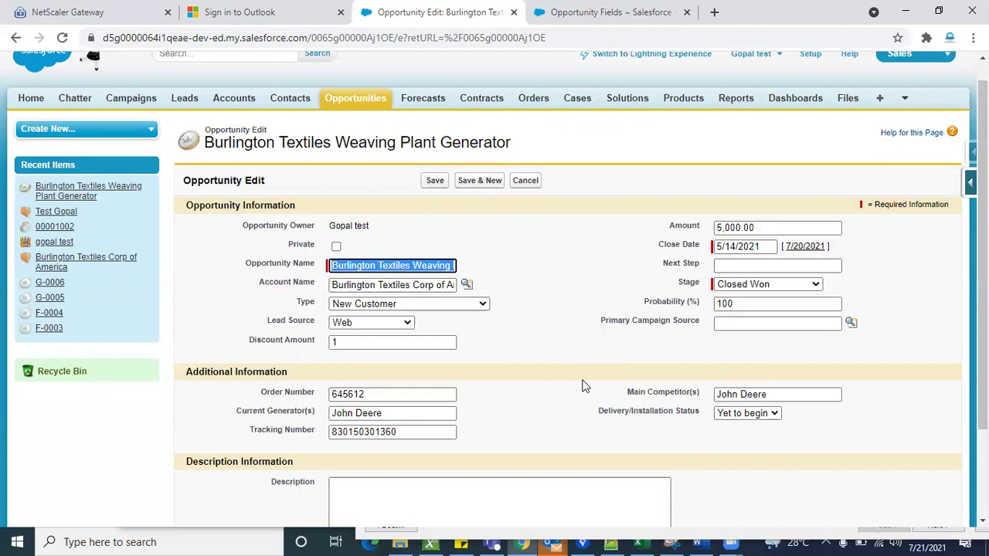
Step: Examine the Amount field in the Opportunity Information section of the edit form
double_click(684, 231)
left_click(631, 236)
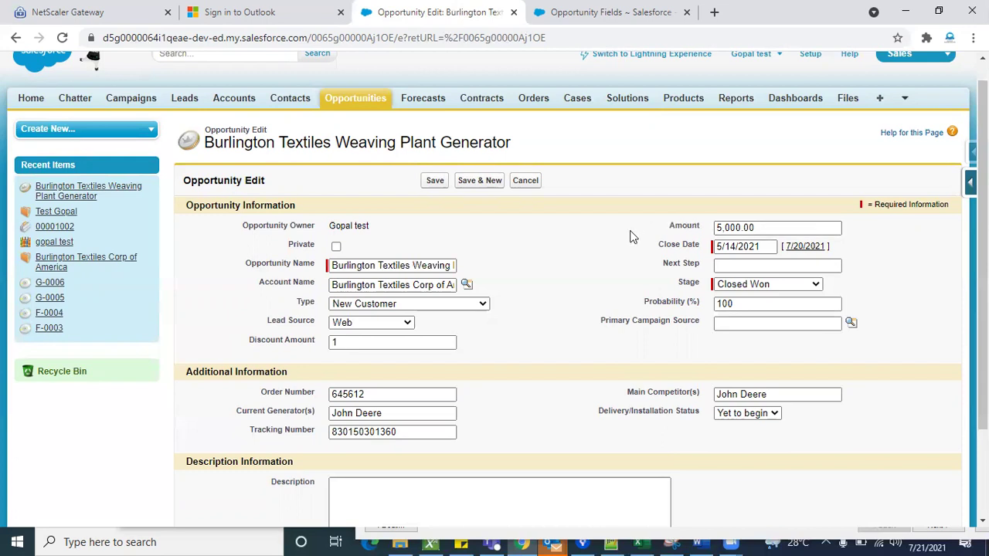
double_click(690, 227)
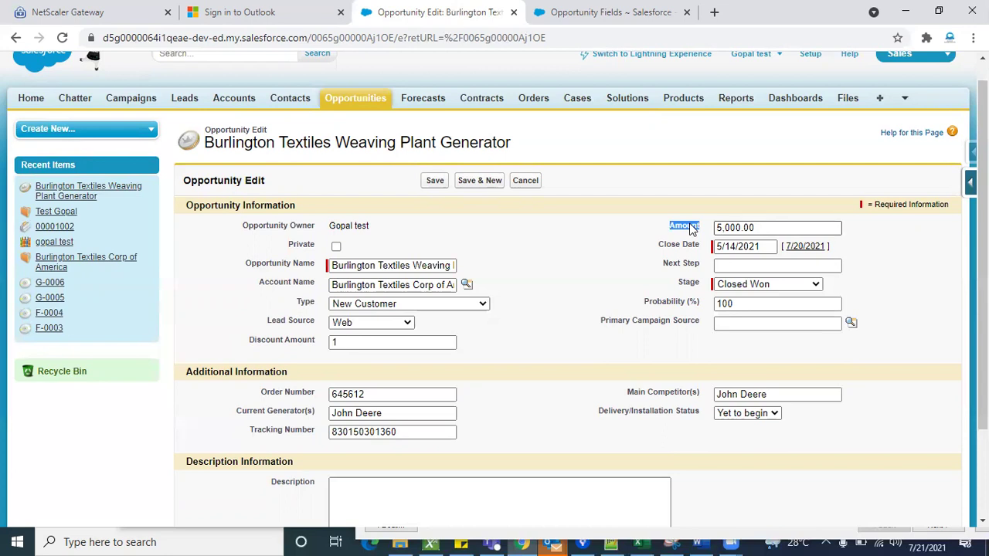
left_click(656, 237)
double_click(683, 227)
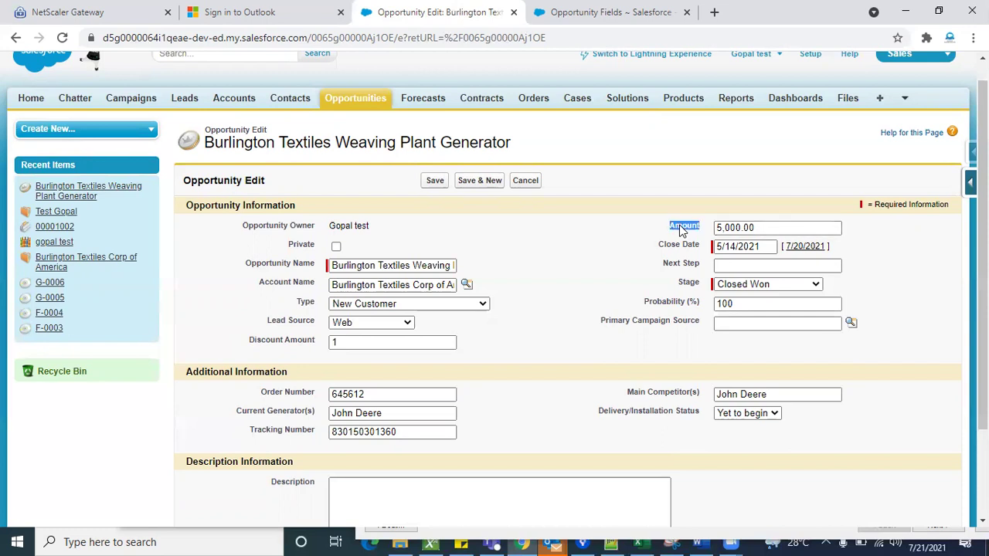
left_click(625, 244)
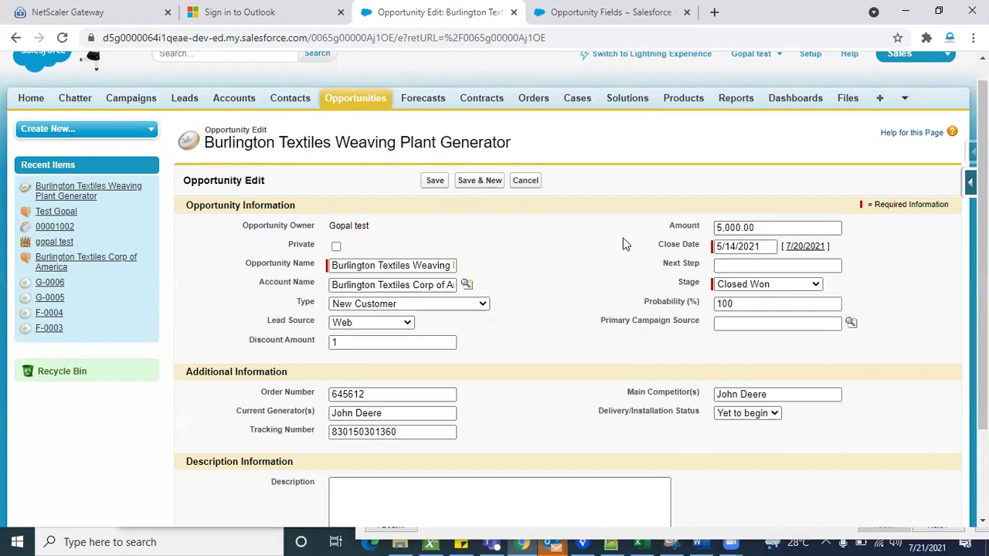
double_click(672, 229)
left_click(628, 235)
Step: Clear the Opportunity Name and try to save the opportunity
triple_click(417, 267)
key("BackSpace")
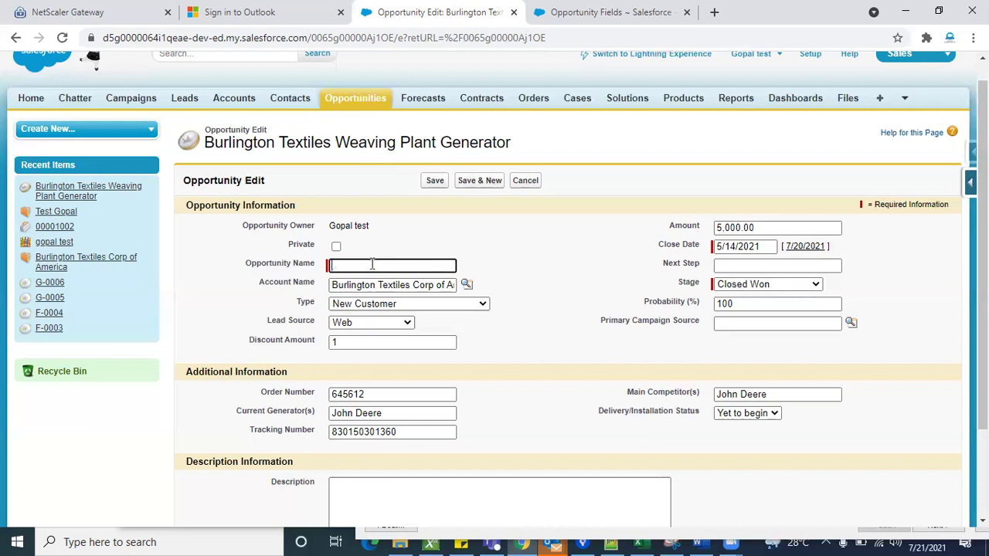
left_click(500, 241)
left_click(435, 180)
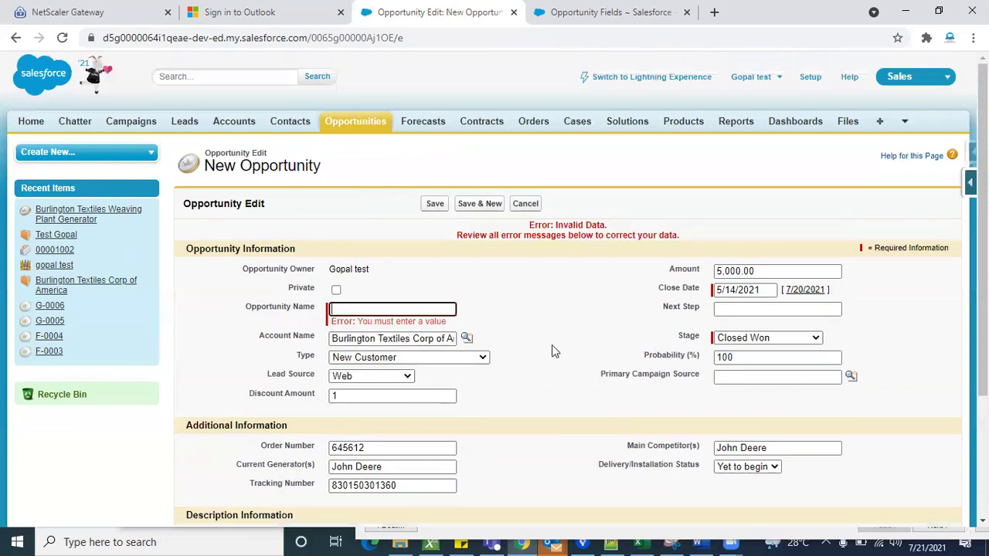
Step: Examine the error shown for the Opportunity Name field and the Amount field, and cancel the edit
scroll(551, 344, "down", 1)
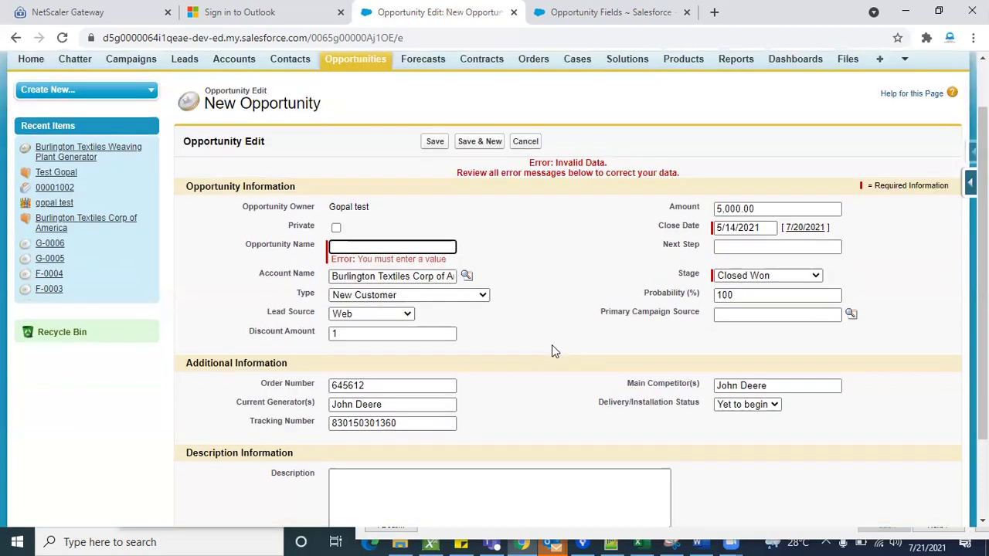
triple_click(407, 259)
left_click(409, 262)
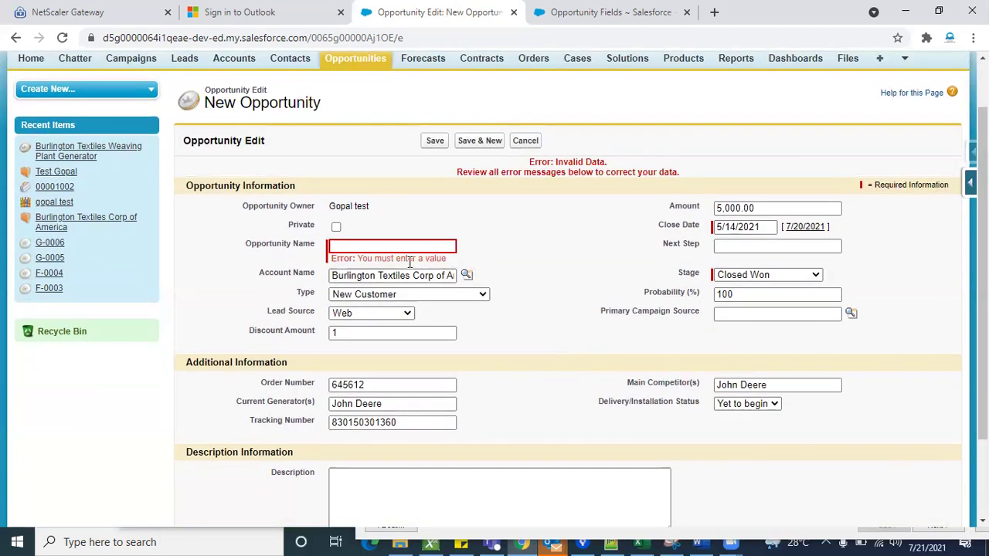
triple_click(409, 259)
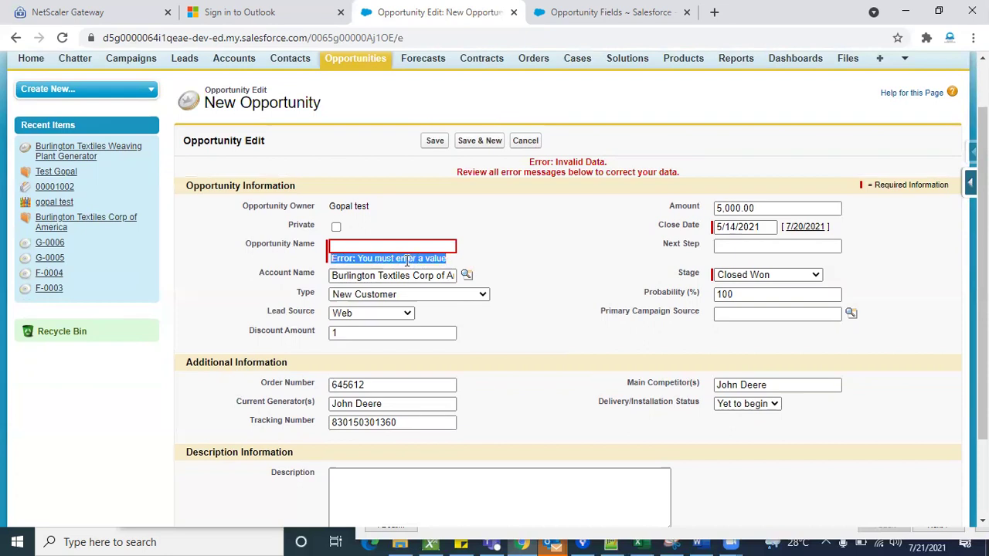
scroll(533, 282, "up", 1)
left_click(533, 282)
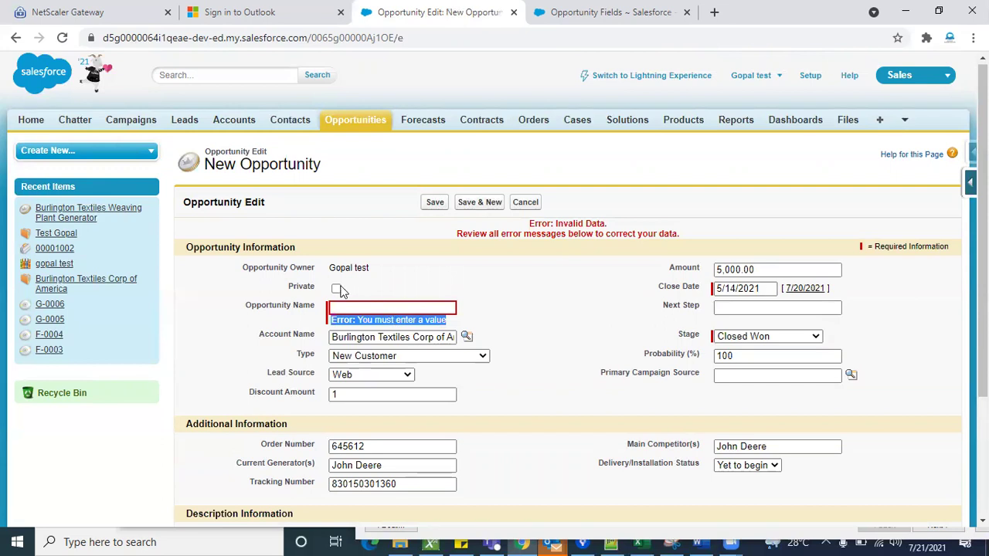
left_click(462, 285)
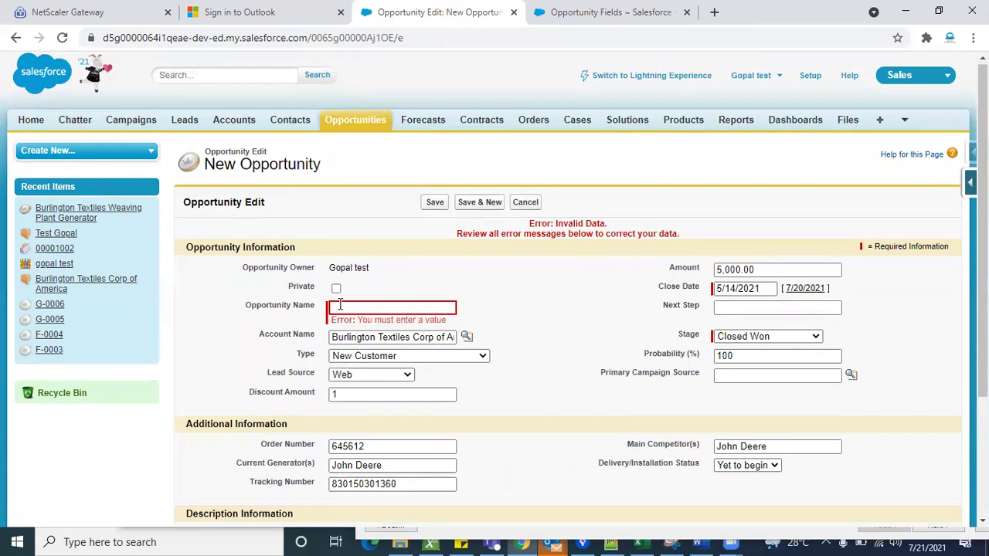
triple_click(394, 320)
left_click(577, 281)
triple_click(384, 320)
left_click(600, 270)
left_click_drag(358, 321, 457, 326)
left_click(529, 302)
double_click(675, 265)
left_click(675, 266)
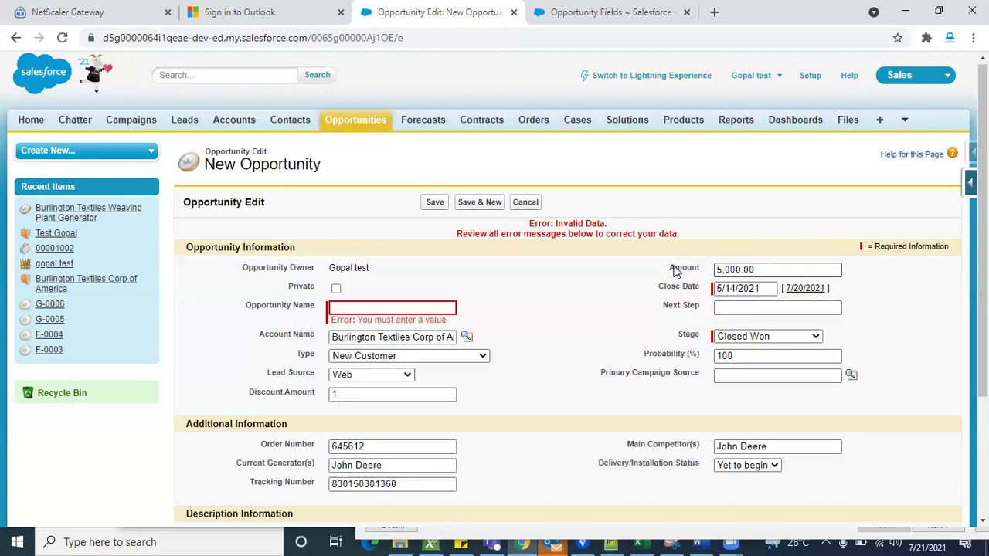
left_click(530, 203)
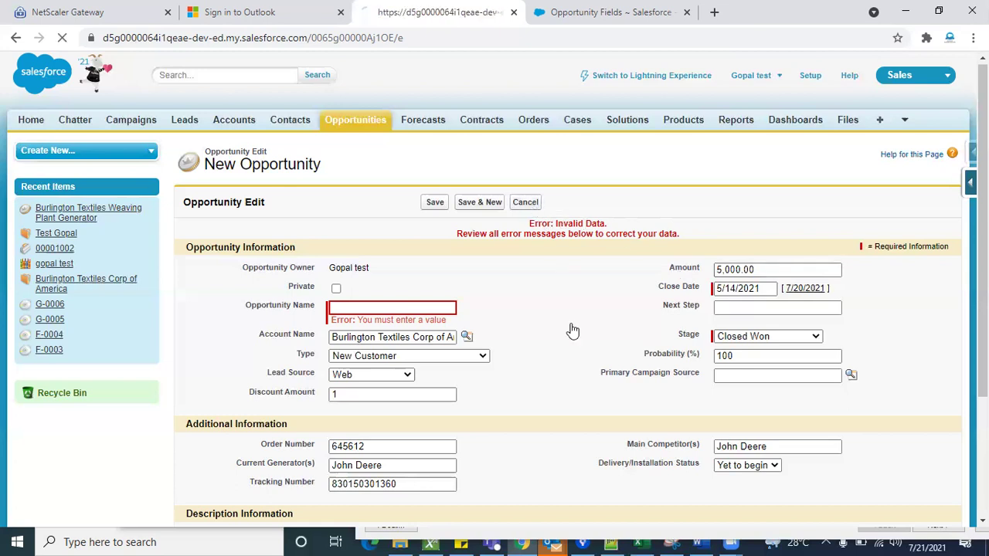
Step: Open the validation rules of the Opportunity object from the opportunity record and check the rules list
scroll(744, 352, "down", 3)
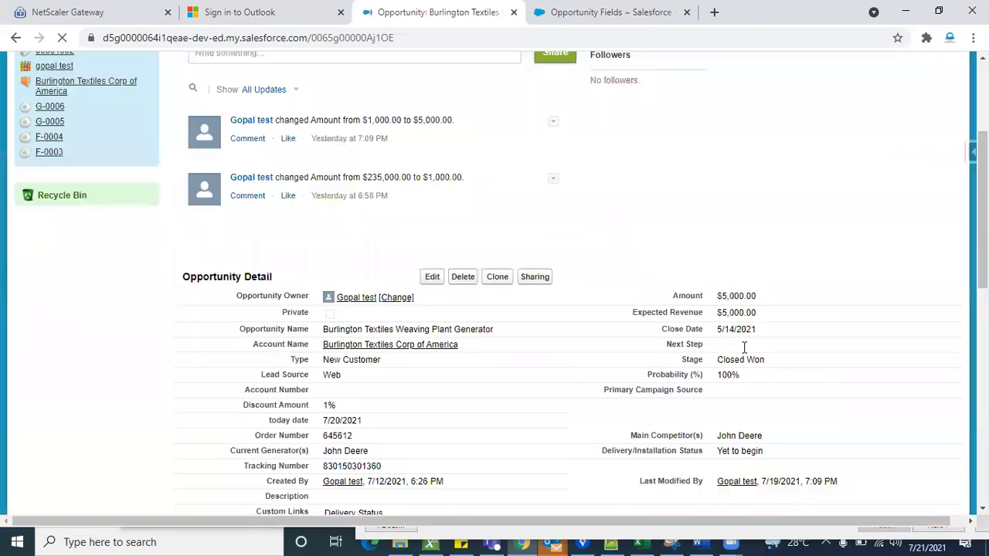
scroll(744, 349, "down", 3)
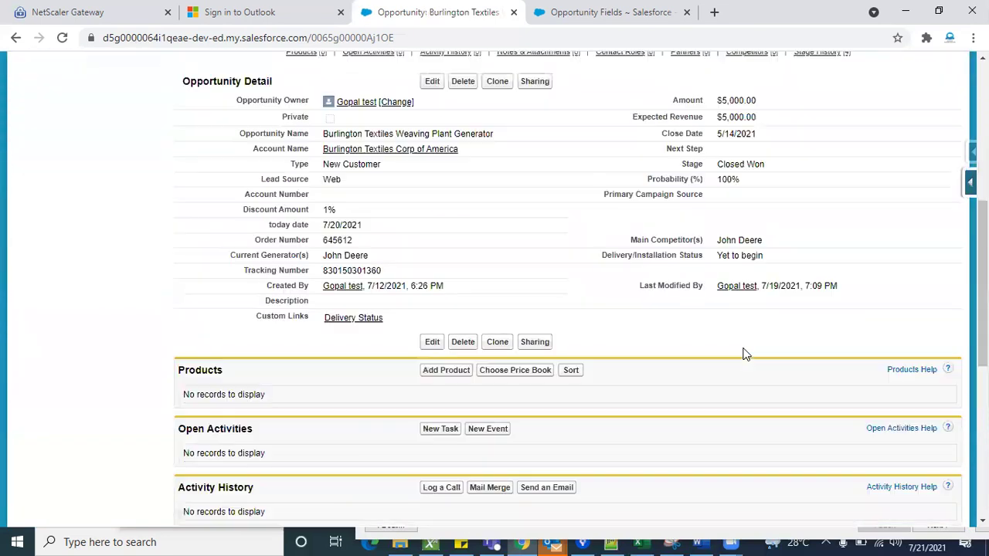
scroll(746, 354, "up", 5)
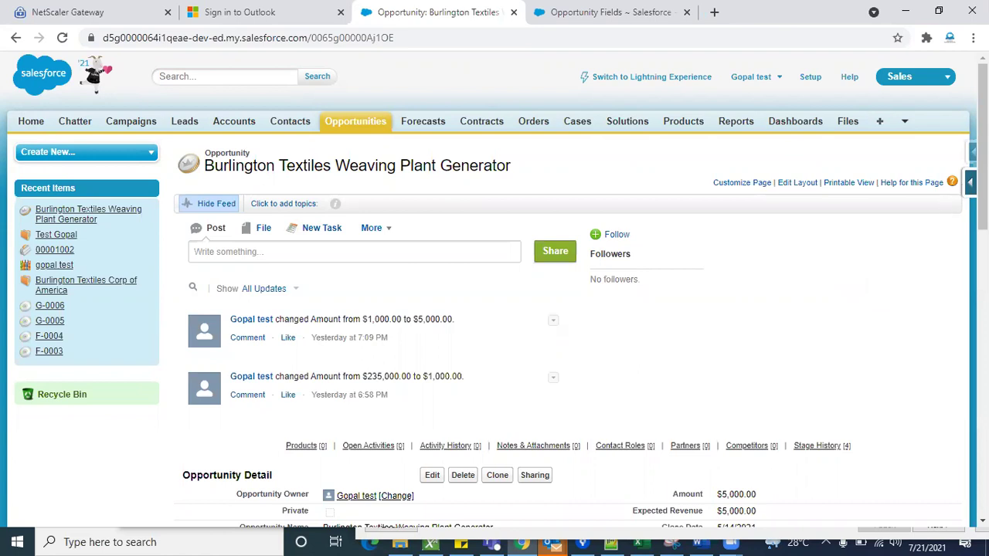
left_click(970, 182)
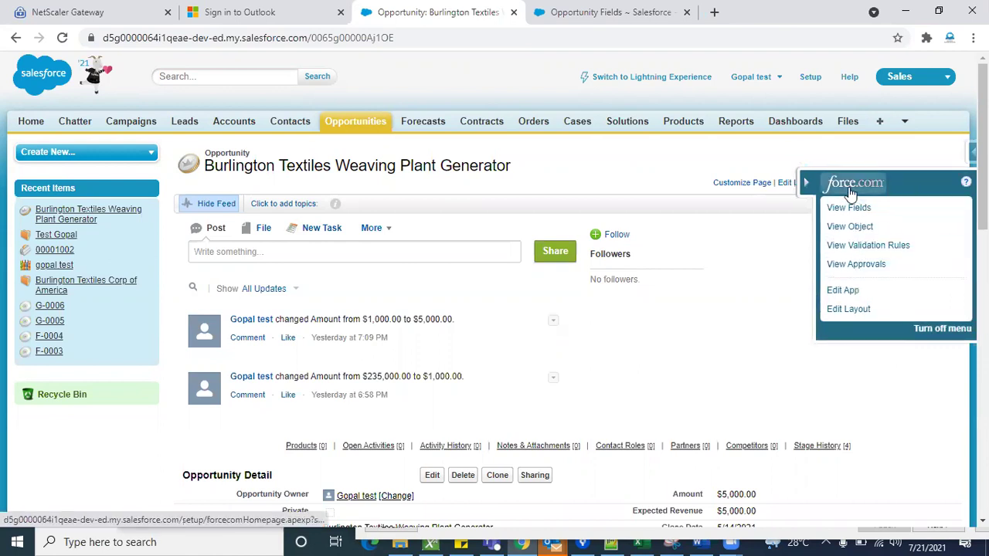
left_click(858, 247)
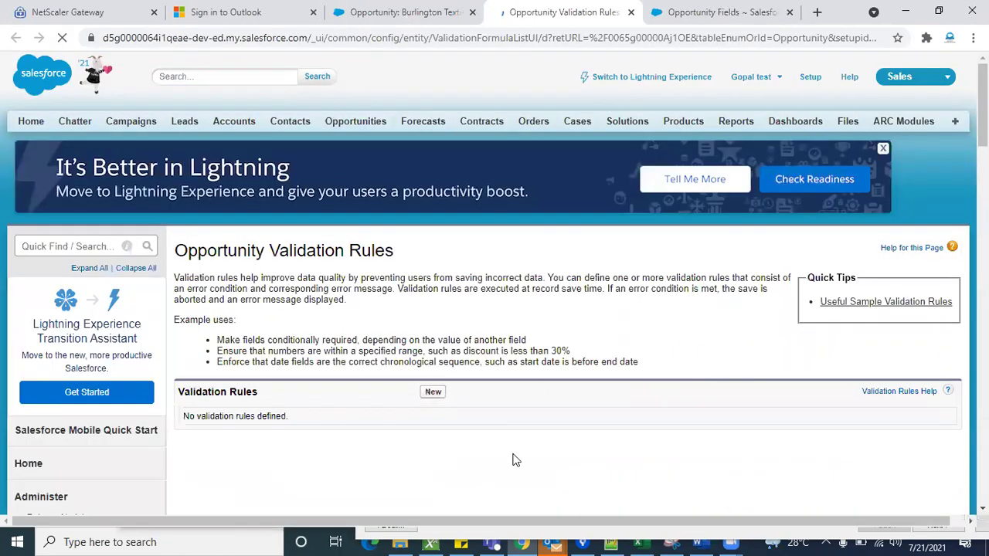
triple_click(242, 249)
left_click(333, 417)
scroll(333, 418, "down", 1)
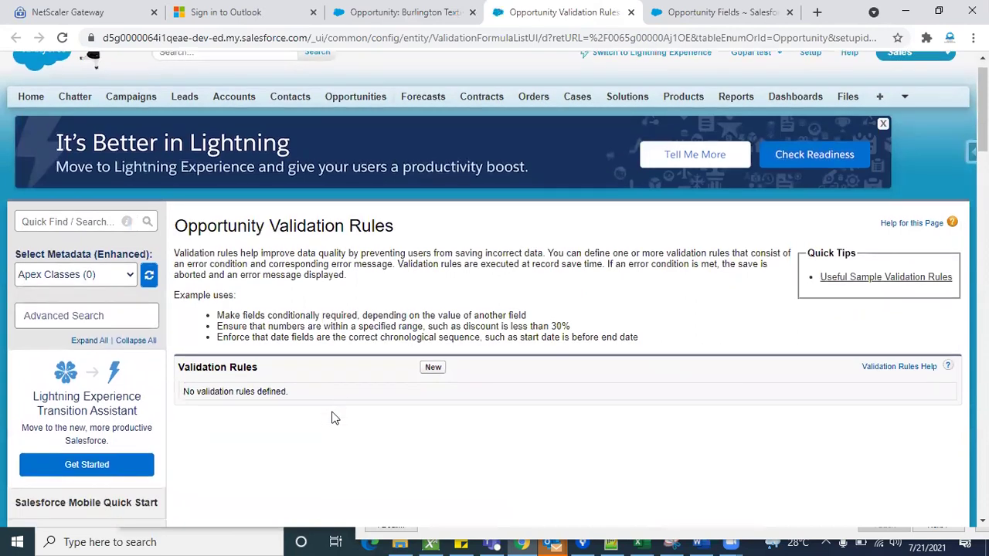
Step: Start a new Opportunity validation rule named Check_Amount_Value
left_click(433, 368)
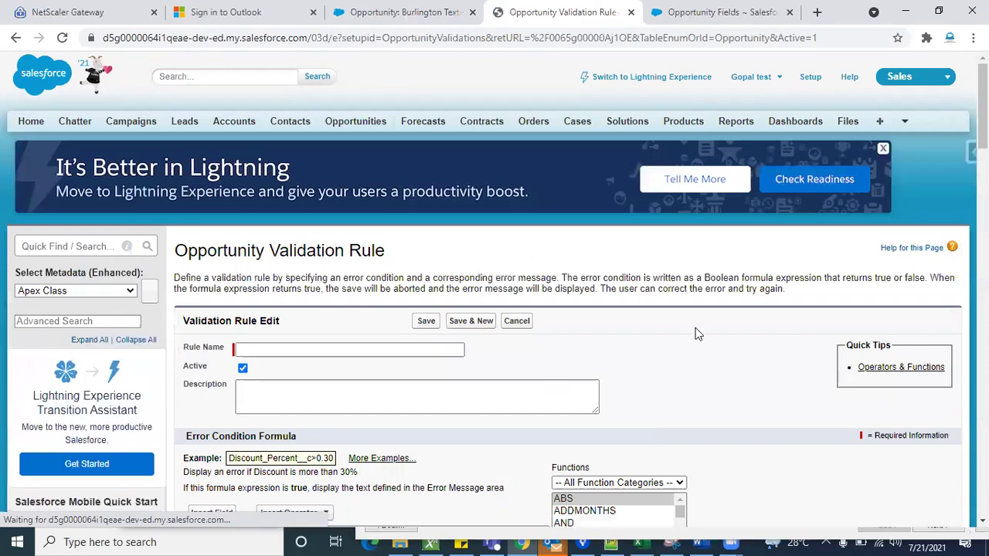
scroll(692, 329, "down", 1)
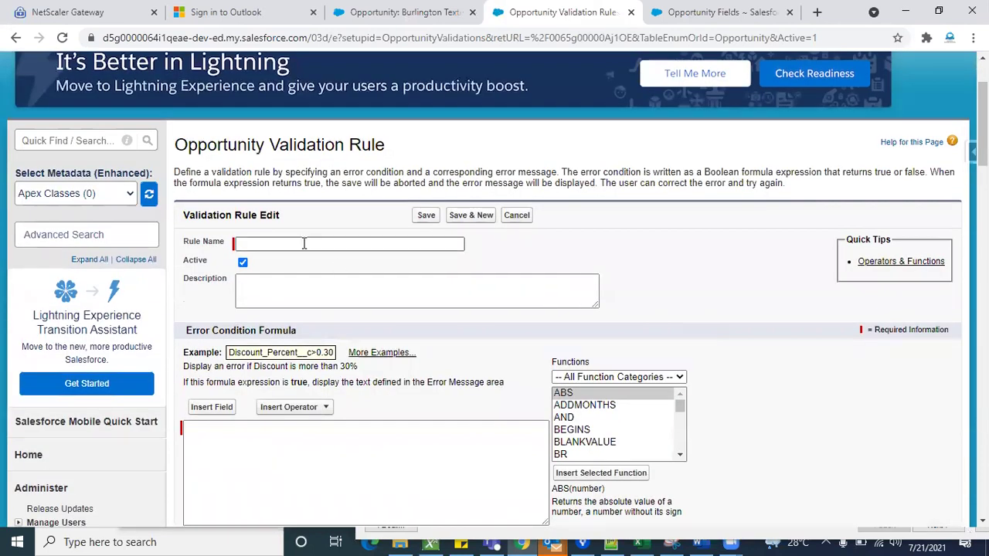
left_click(303, 243)
type("Check Amount")
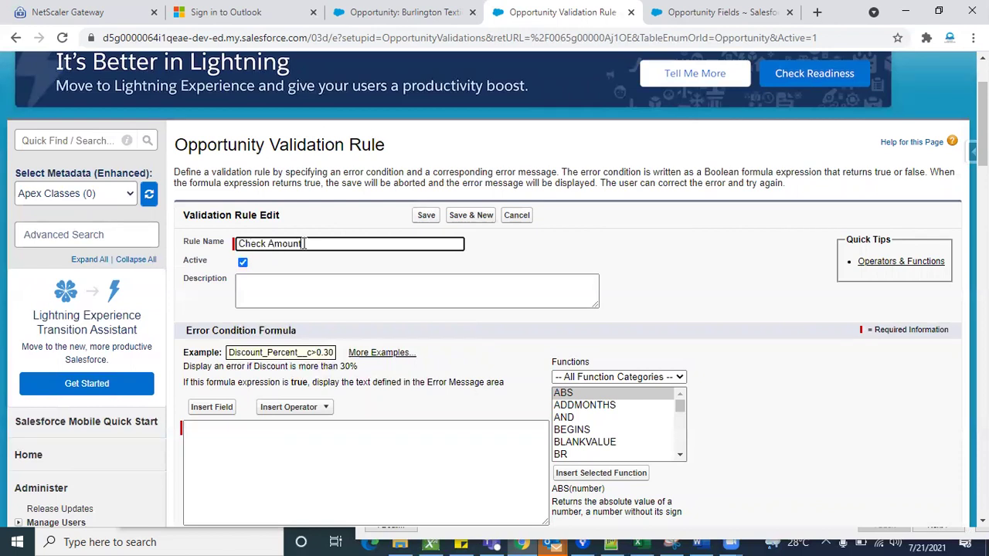
type(" Value")
left_click(638, 266)
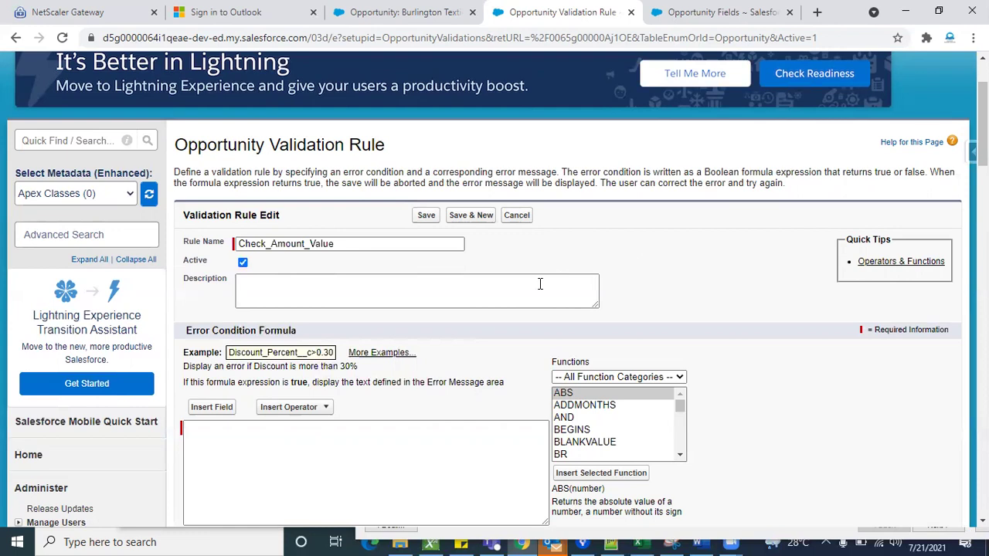
Step: Browse the functions available for the error condition formula
scroll(538, 283, "down", 2)
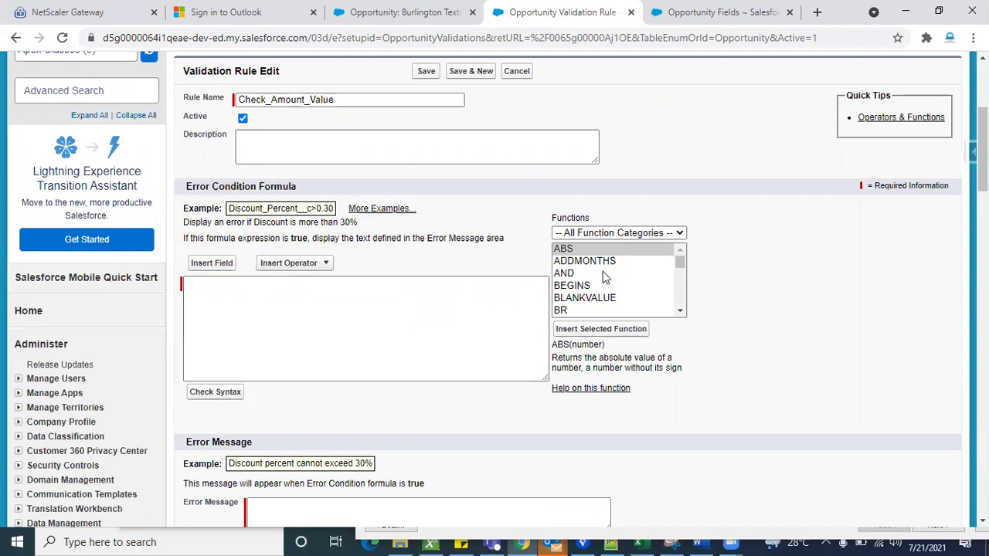
scroll(604, 276, "down", 15)
scroll(603, 271, "down", 5)
scroll(603, 274, "up", 3)
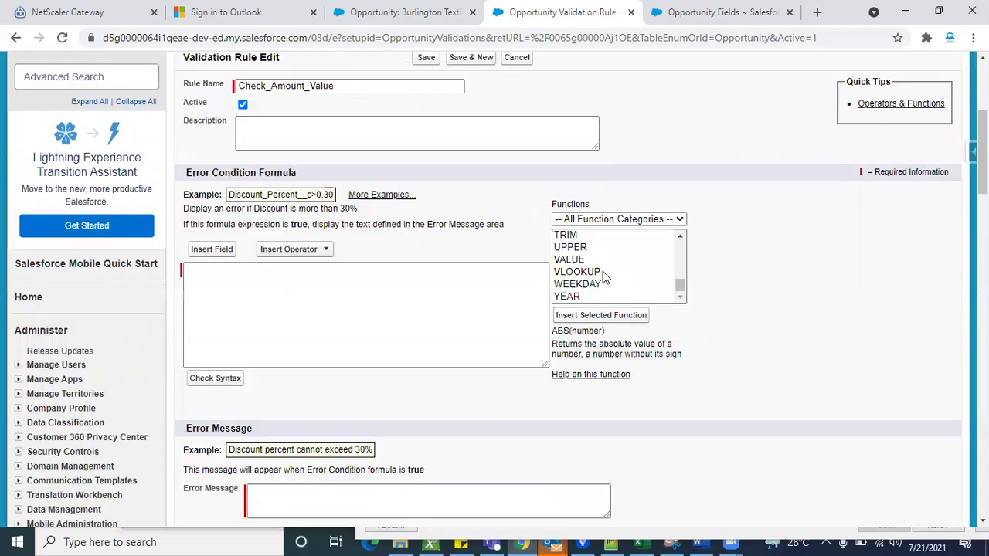
scroll(595, 275, "up", 15)
scroll(585, 271, "up", 2)
scroll(243, 325, "up", 1)
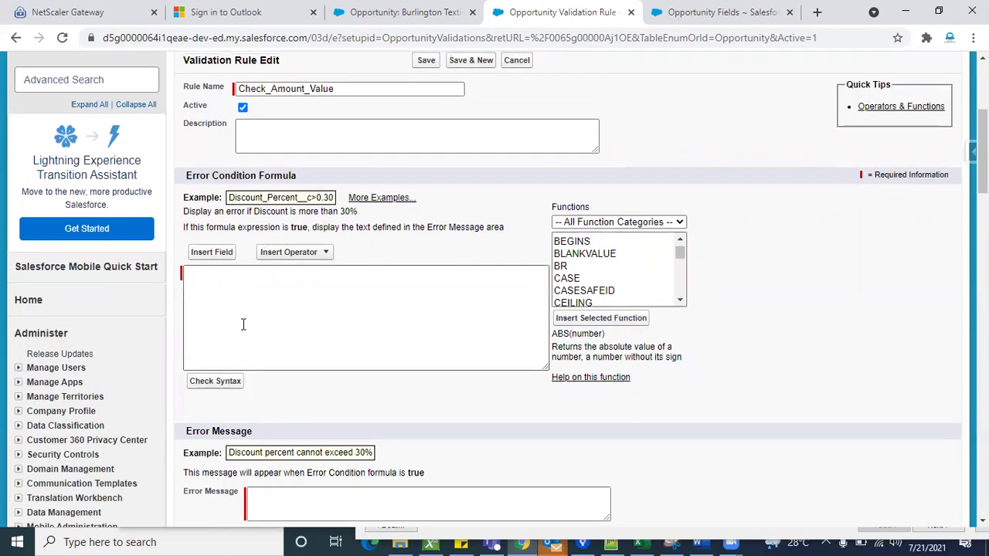
Step: Browse the Opportunity fields that can be inserted into the error condition formula, and close the field picker
left_click(226, 255)
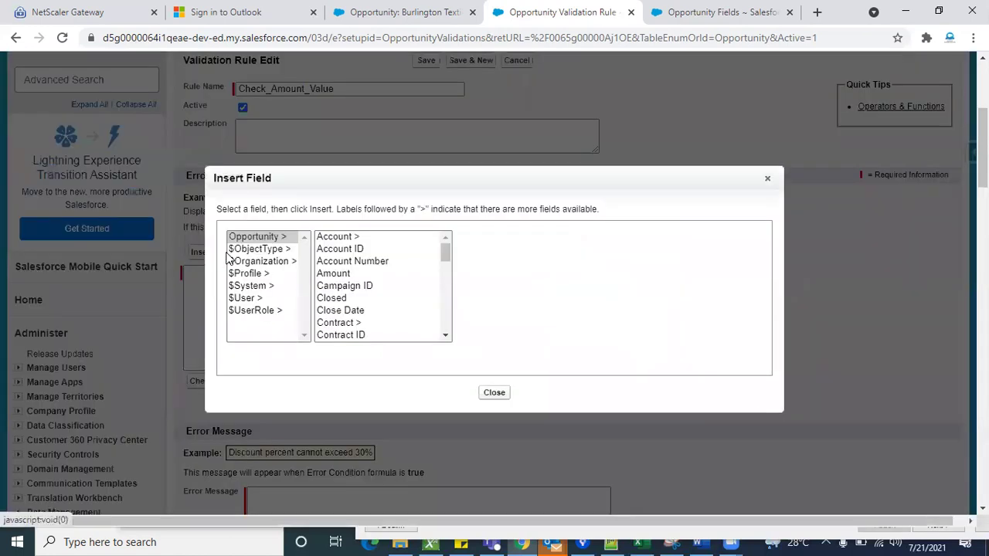
scroll(378, 312, "down", 5)
scroll(378, 323, "down", 3)
scroll(379, 323, "up", 8)
scroll(379, 323, "up", 2)
left_click(493, 393)
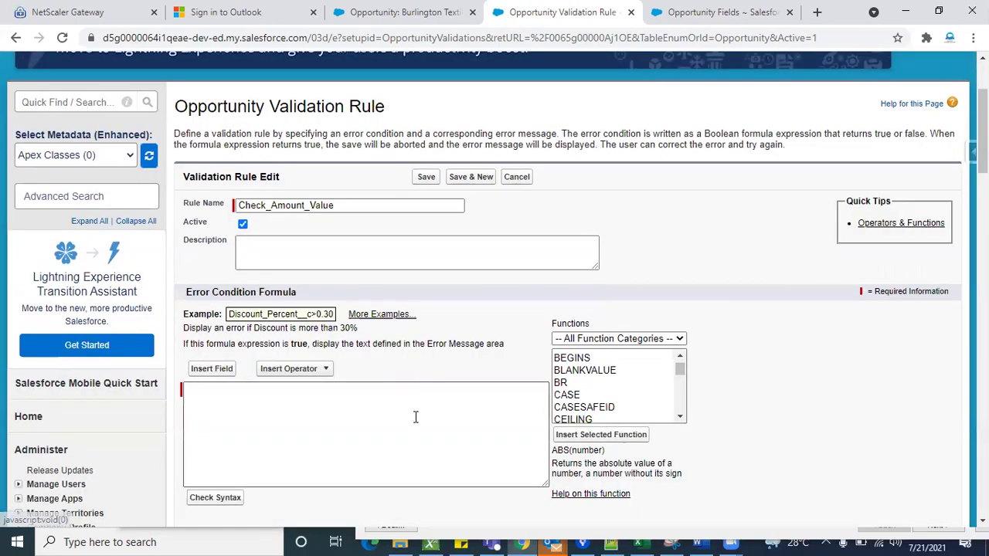
Step: Look through the operators available for the error condition formula without inserting one
scroll(415, 417, "down", 2)
left_click(306, 293)
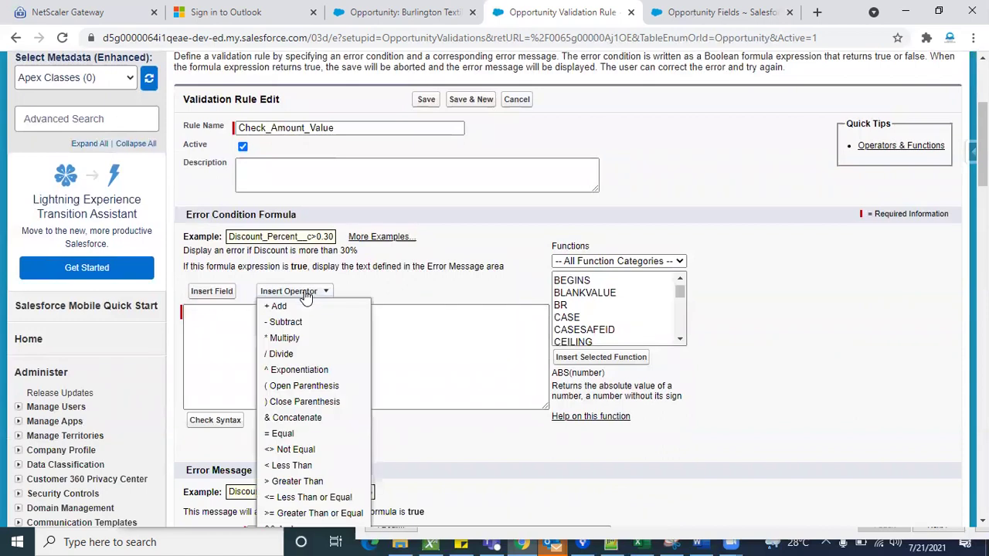
scroll(313, 420, "down", 2)
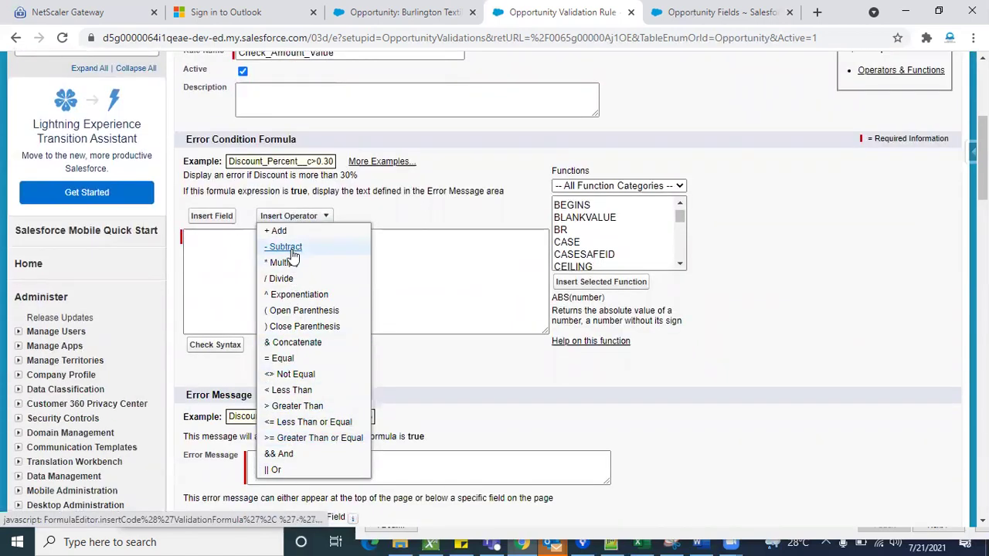
left_click(446, 392)
scroll(445, 392, "down", 3)
scroll(446, 392, "up", 4)
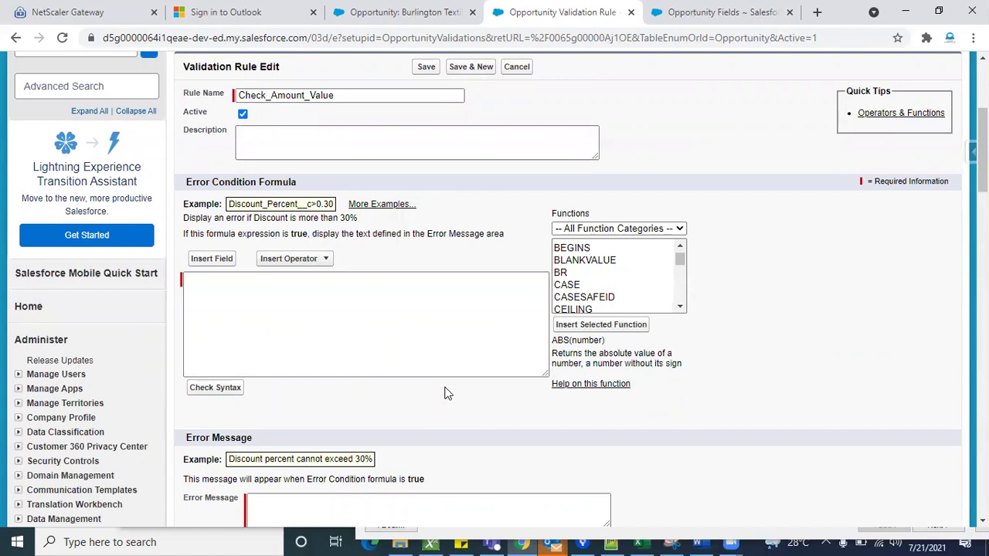
scroll(446, 393, "down", 1)
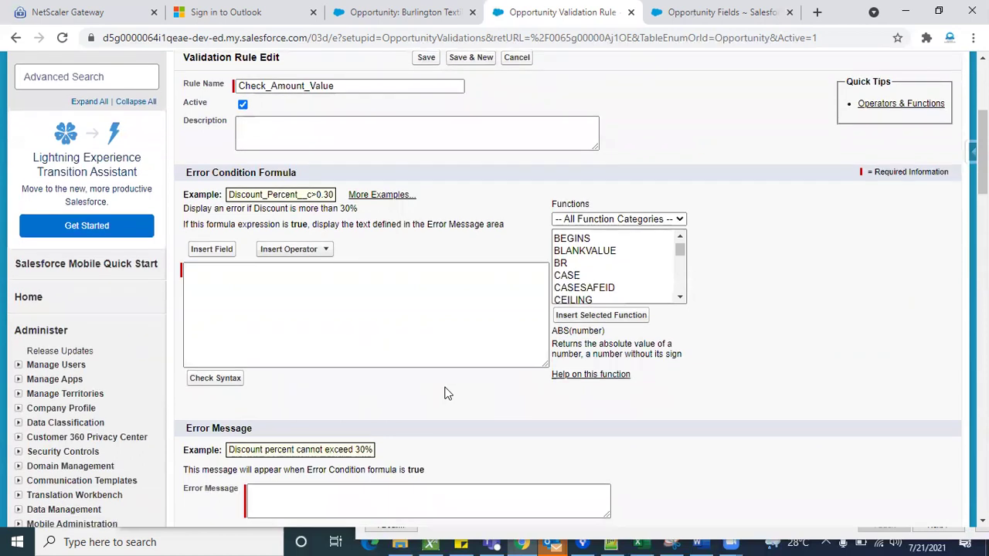
scroll(446, 392, "down", 1)
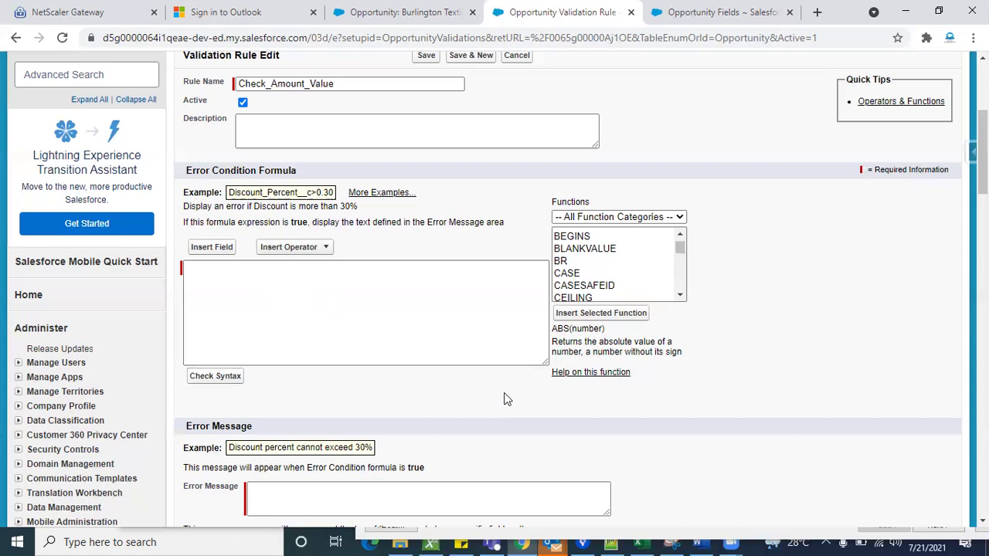
scroll(505, 399, "down", 1)
scroll(504, 398, "up", 1)
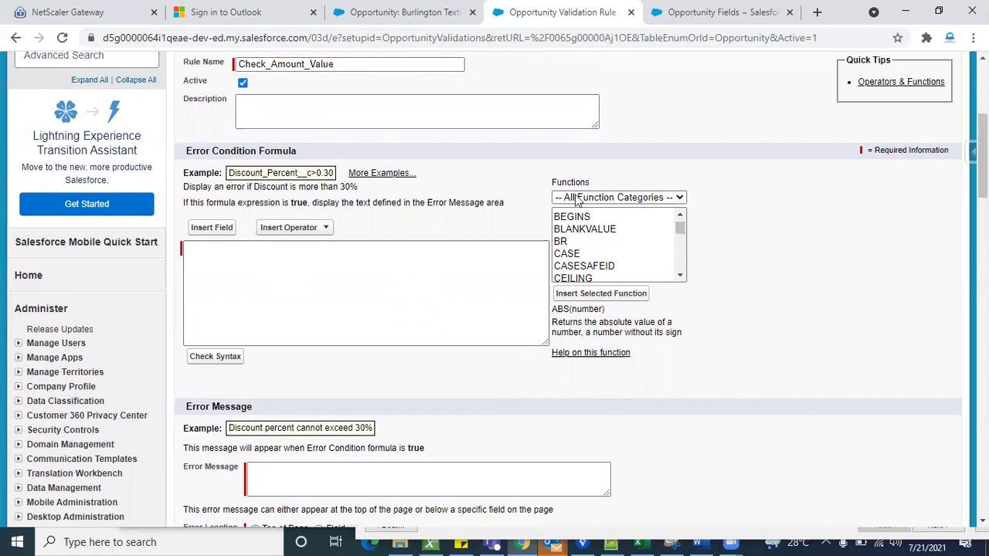
Step: Look through the full function list and review the formula and error message sections of the rule
scroll(645, 272, "down", 20)
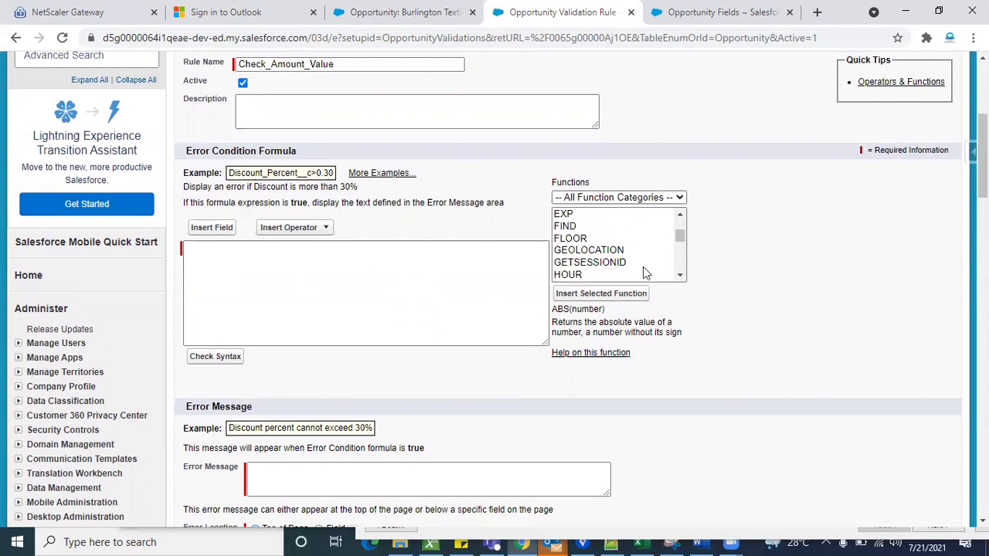
scroll(643, 267, "down", 3)
scroll(646, 258, "up", 20)
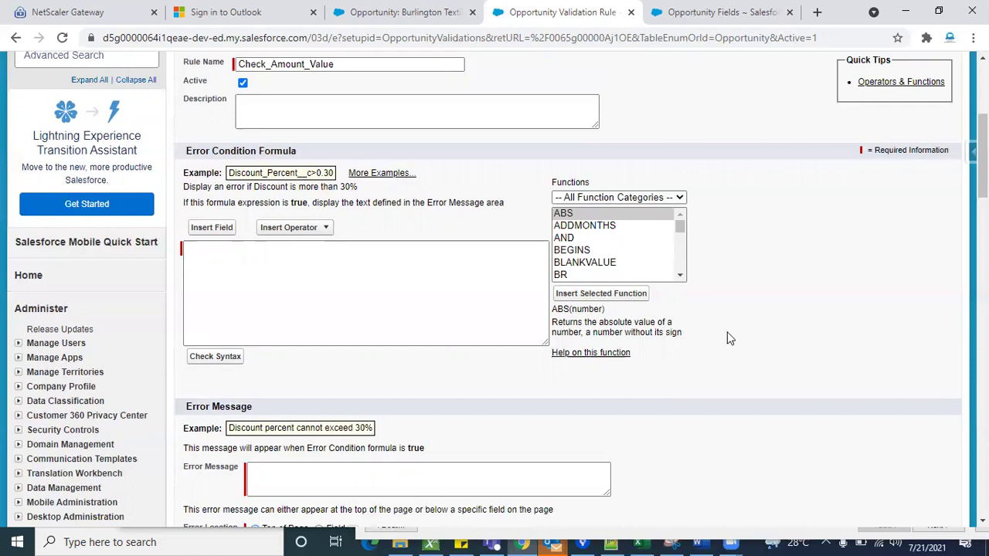
scroll(728, 337, "down", 2)
scroll(728, 338, "up", 1)
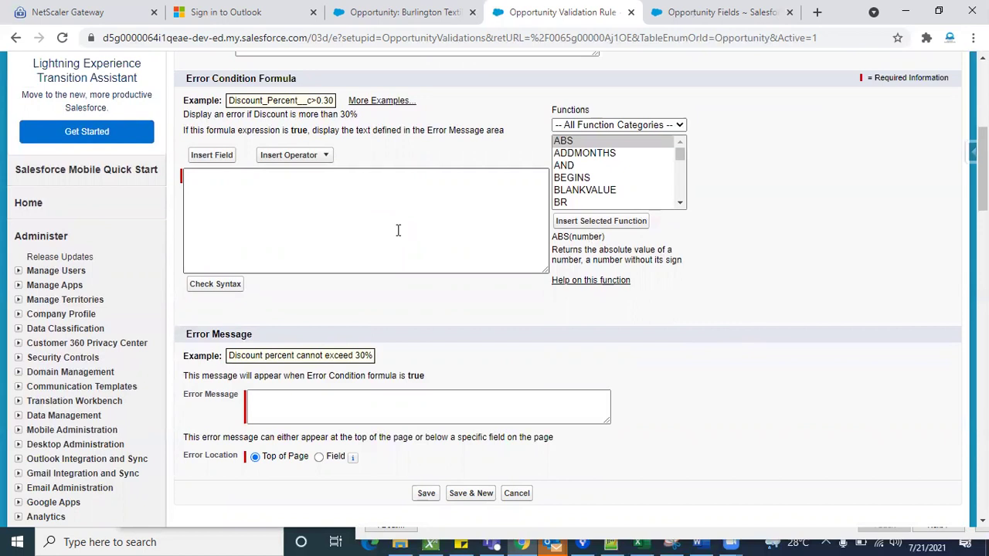
scroll(398, 230, "down", 1)
scroll(398, 230, "down", 1)
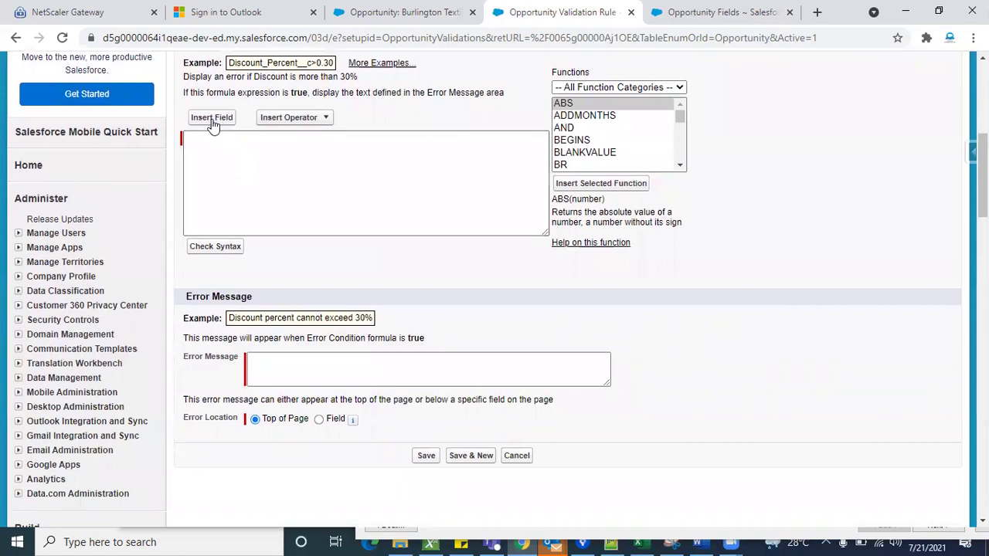
scroll(438, 278, "down", 1)
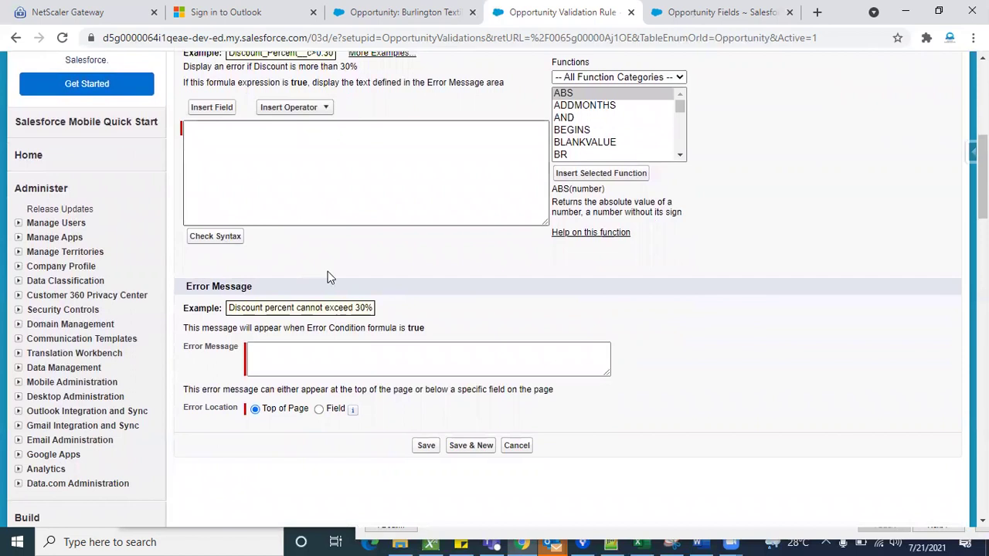
Step: Enter "you need to check value of amount" as the validation rule's error message
scroll(327, 271, "down", 1)
left_click(298, 326)
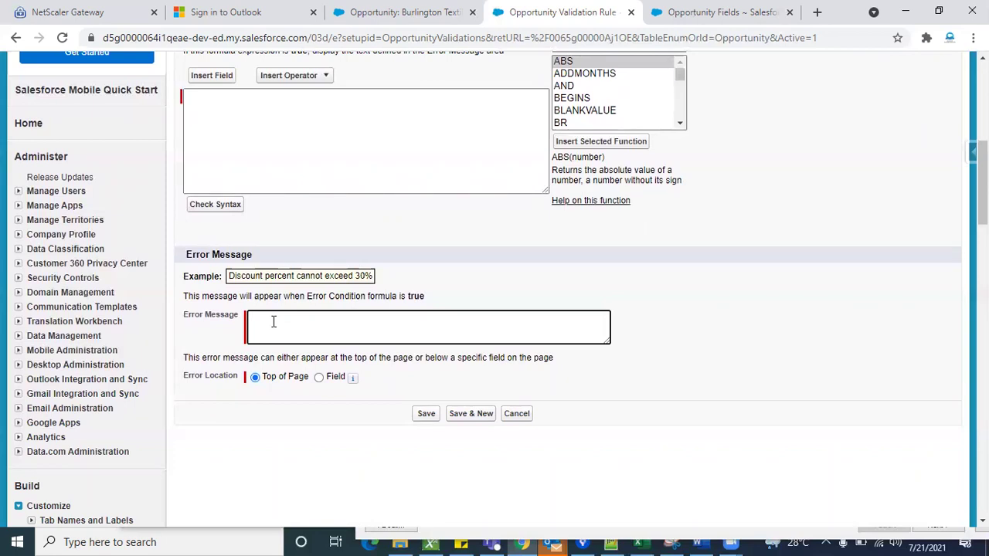
type("you need to check value of amount")
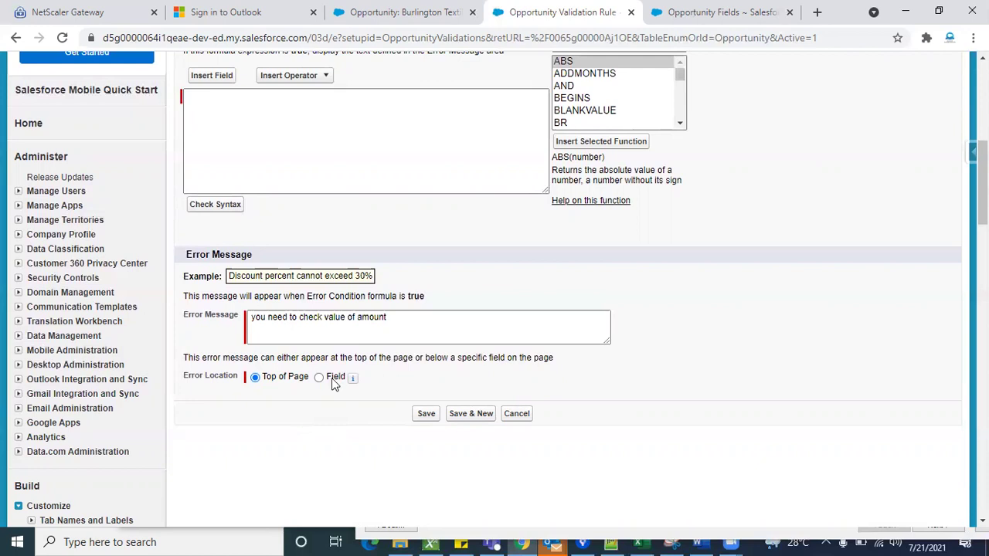
double_click(317, 325)
triple_click(318, 326)
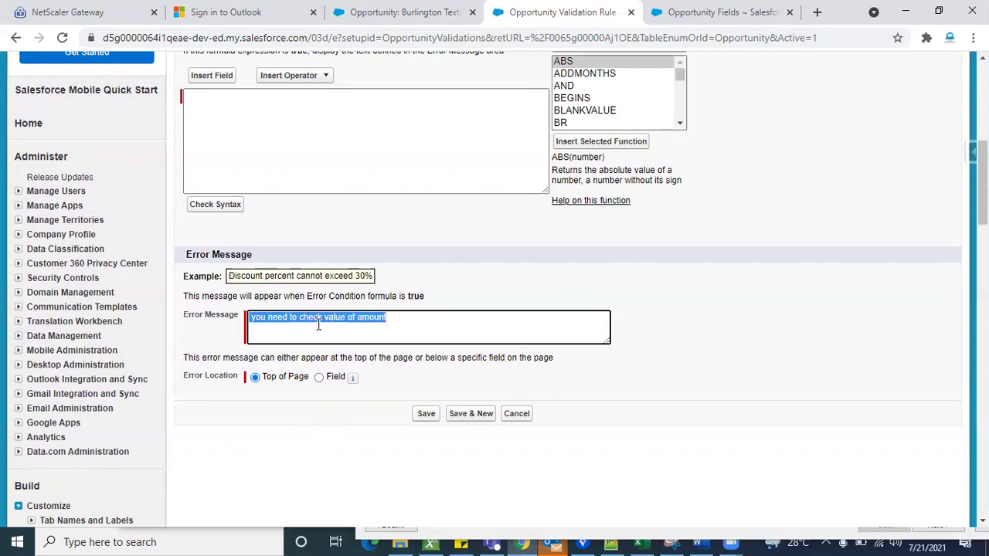
left_click(274, 389)
scroll(274, 389, "down", 1)
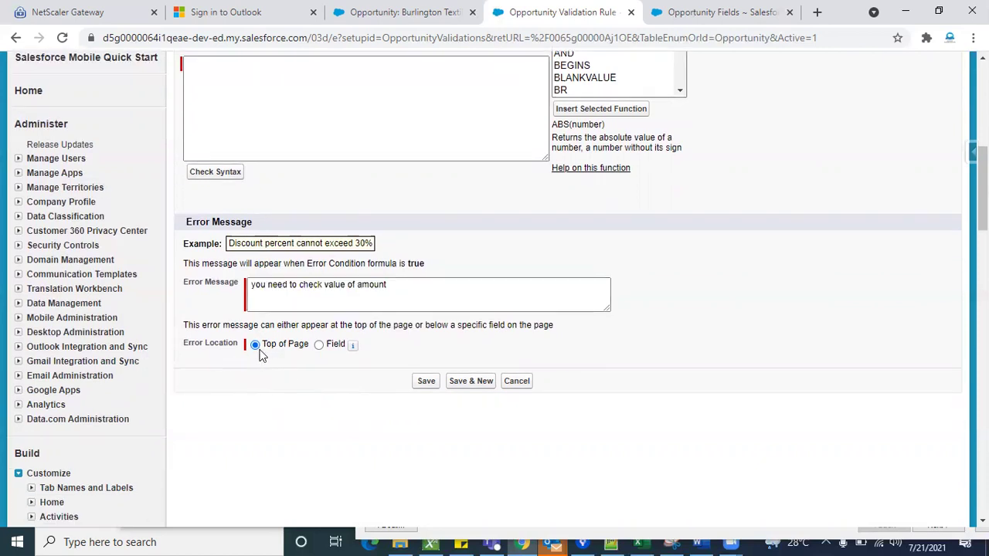
Step: Open the Burlington Textiles Weaving Plant Generator opportunity for editing to see where an error message can appear
left_click(368, 25)
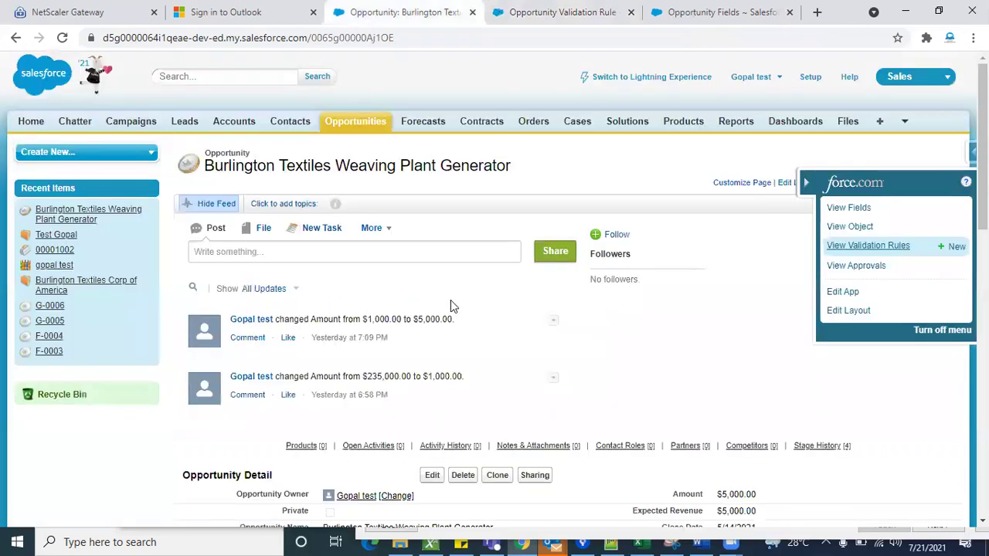
scroll(450, 300, "down", 5)
scroll(450, 302, "up", 5)
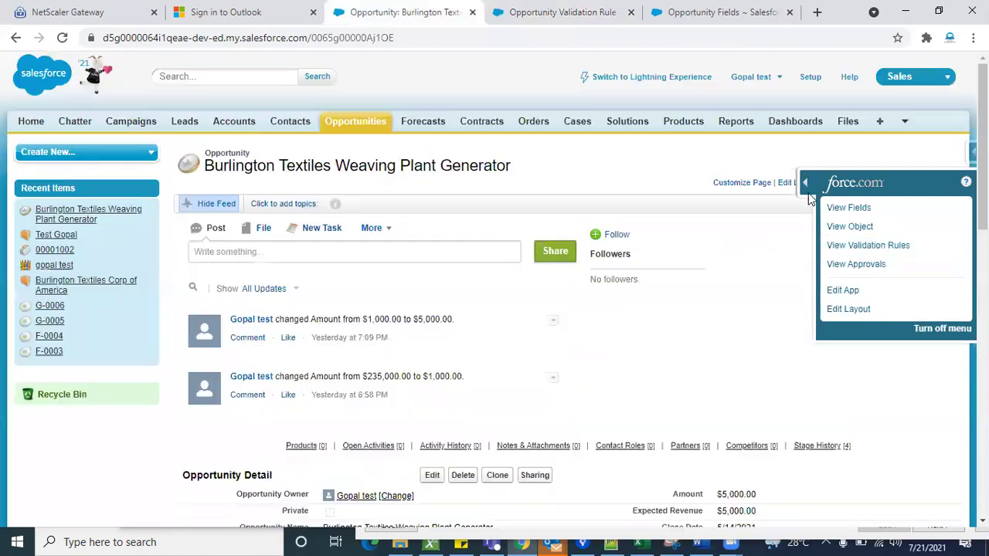
scroll(483, 324, "down", 3)
left_click(435, 302)
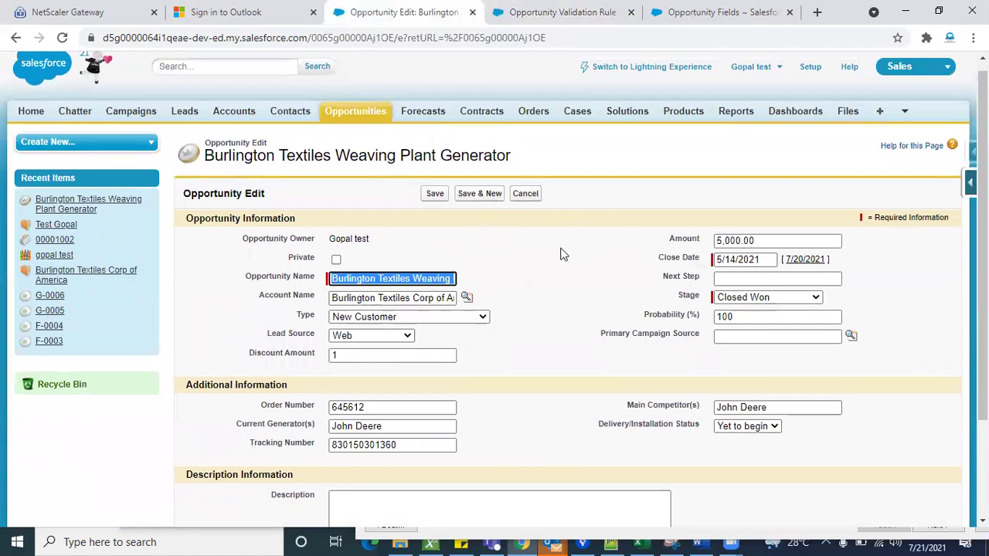
Step: Set the rule's error location to the Amount field and view that field on the opportunity's edit form
left_click(574, 12)
scroll(601, 270, "down", 1)
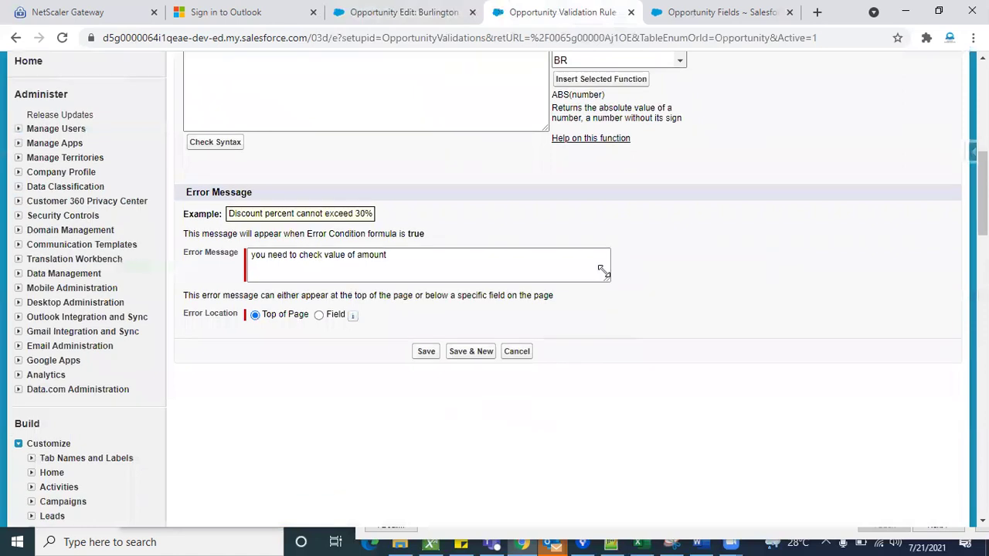
left_click(318, 312)
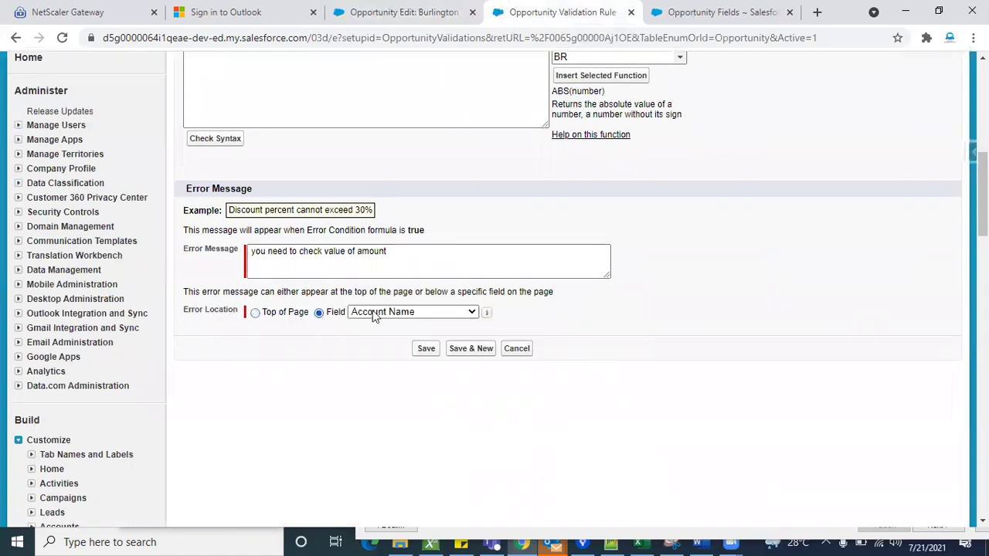
left_click(378, 315)
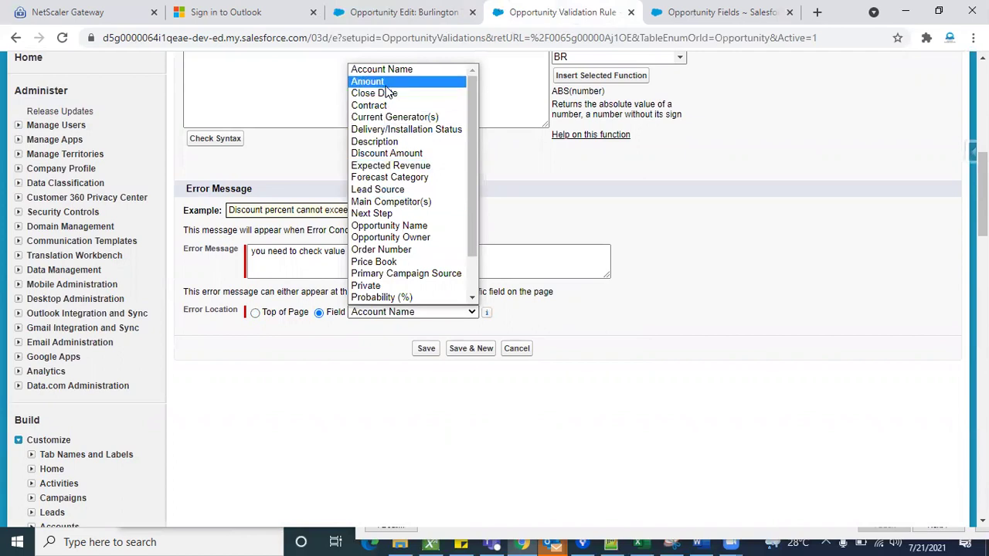
left_click(371, 81)
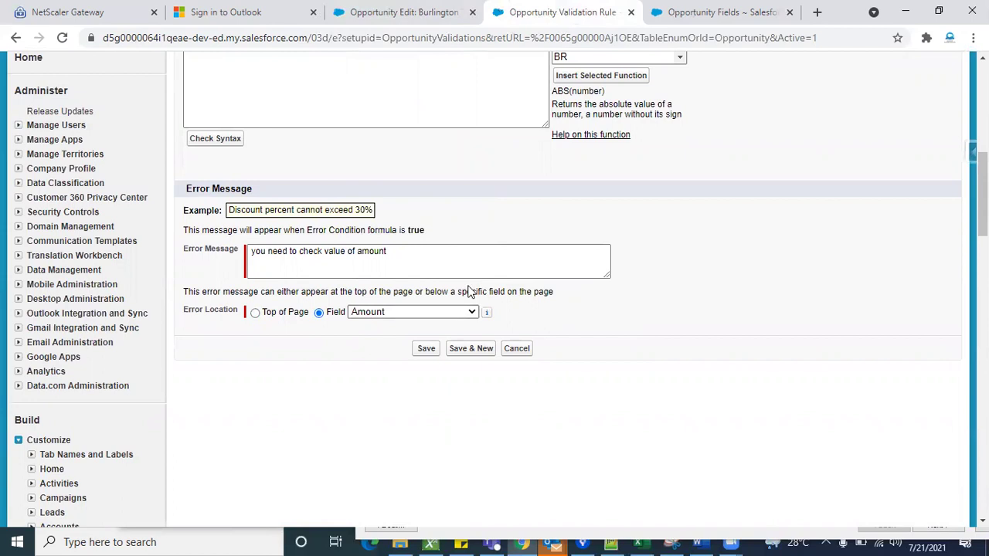
left_click(418, 22)
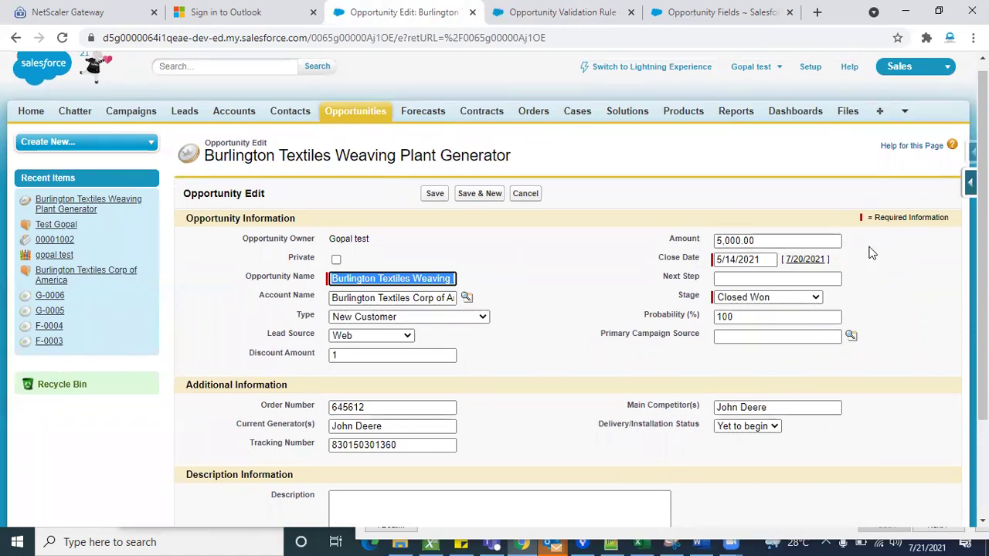
scroll(543, 264, "up", 1)
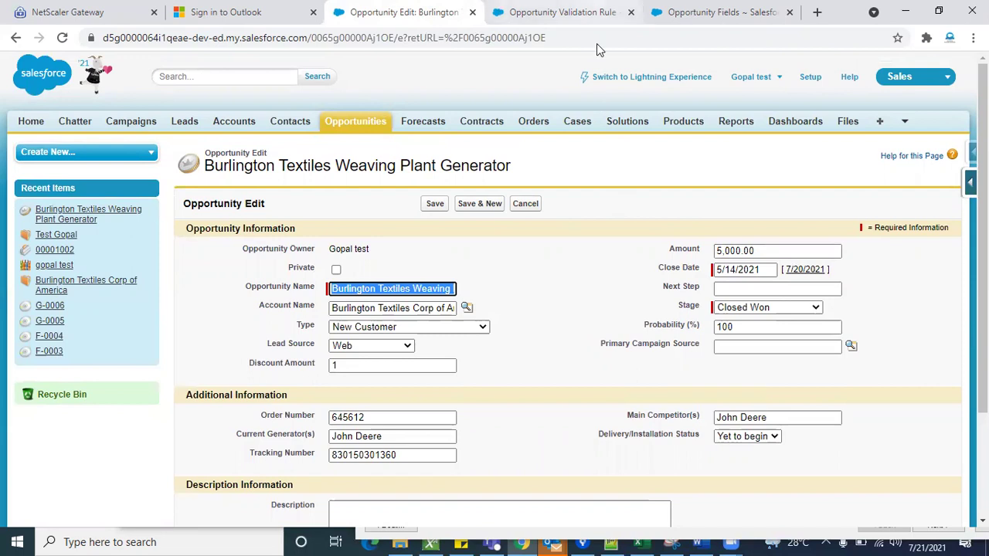
Step: Insert the Opportunity Amount field into the validation rule's error condition formula
left_click(592, 11)
scroll(230, 187, "up", 3)
left_click(212, 178)
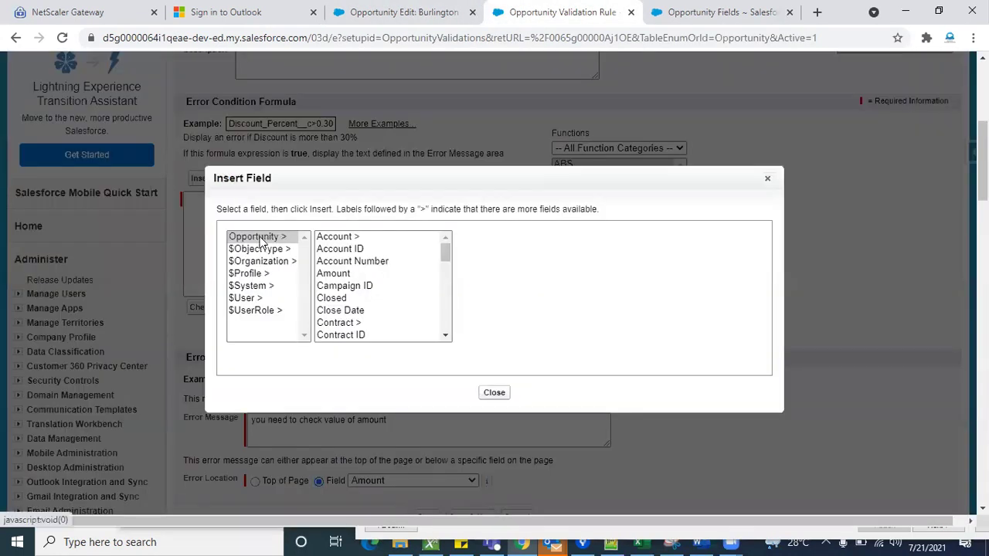
left_click(421, 277)
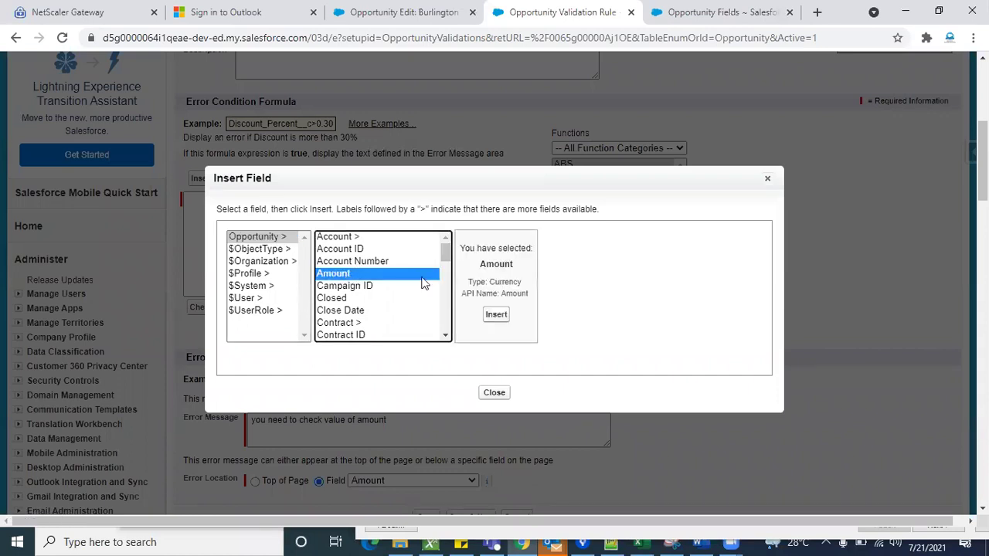
left_click(499, 317)
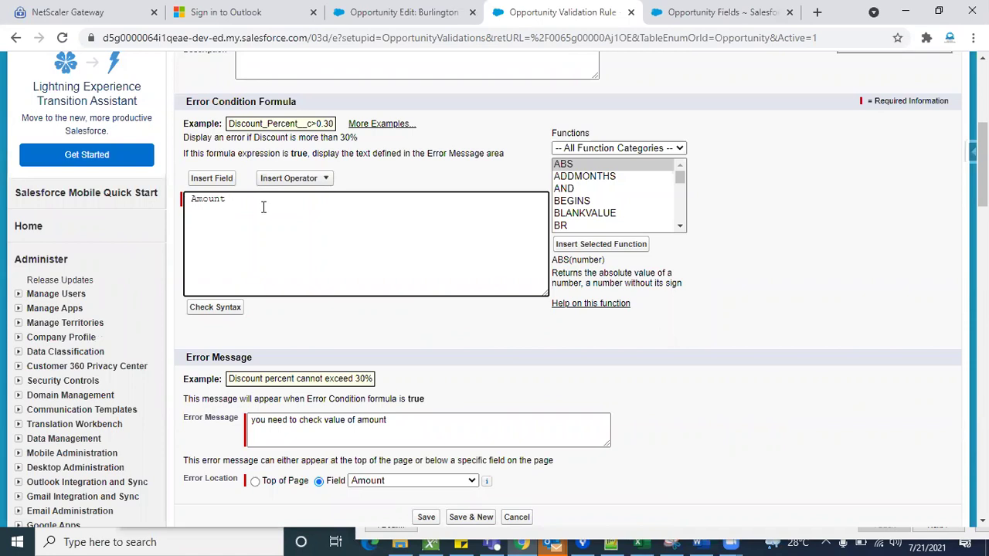
Step: Complete the error condition formula as Amount < 10000 and check its syntax
type("<")
key("BackSpace")
type("< 10000")
left_click(220, 308)
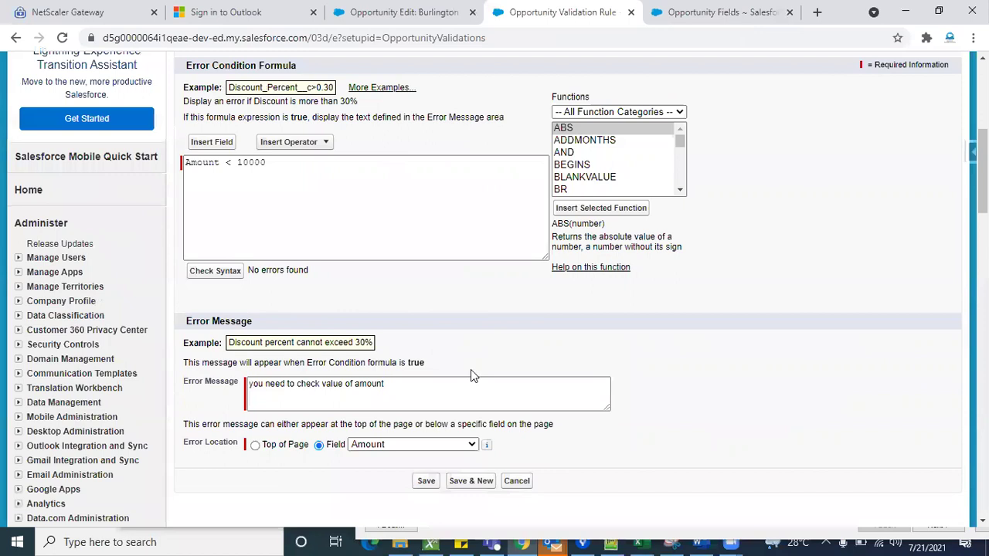
Step: Switch the validation rule's Active setting off and back on
scroll(470, 369, "up", 2)
scroll(471, 369, "down", 1)
scroll(471, 375, "up", 2)
left_click(283, 231)
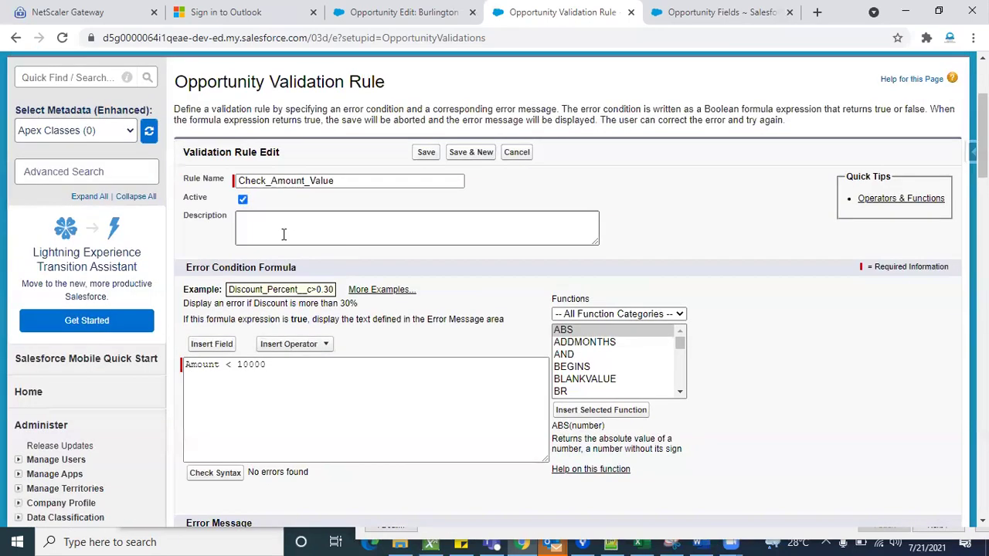
left_click(241, 200)
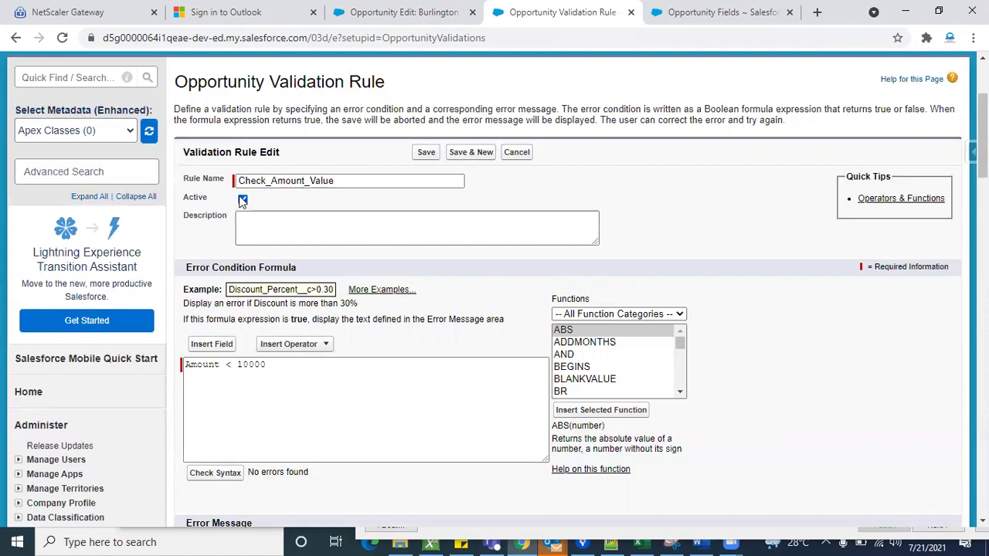
left_click(242, 200)
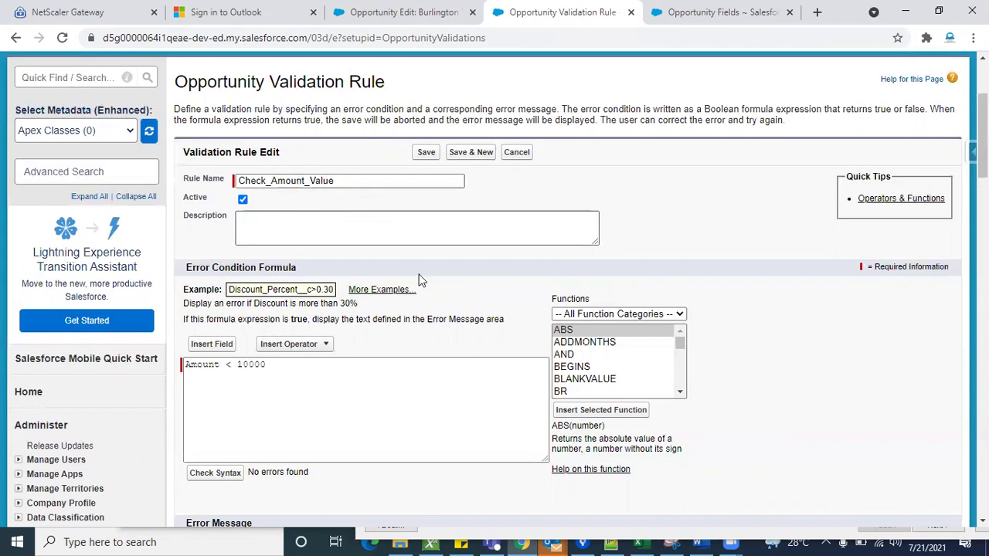
Step: Review the validation rule's error message and save the Check_Amount_Value rule
scroll(419, 279, "down", 3)
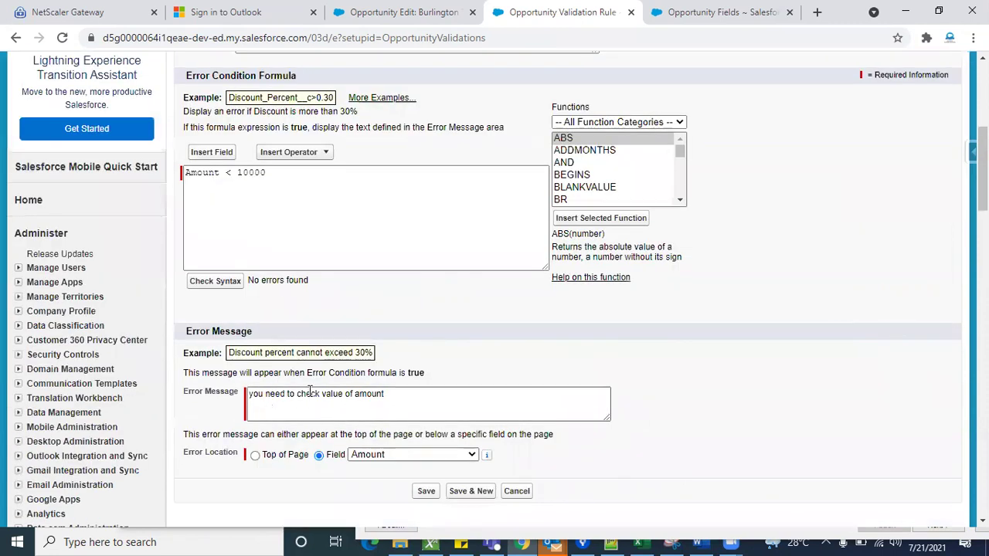
left_click(309, 392)
key("ctrl+a")
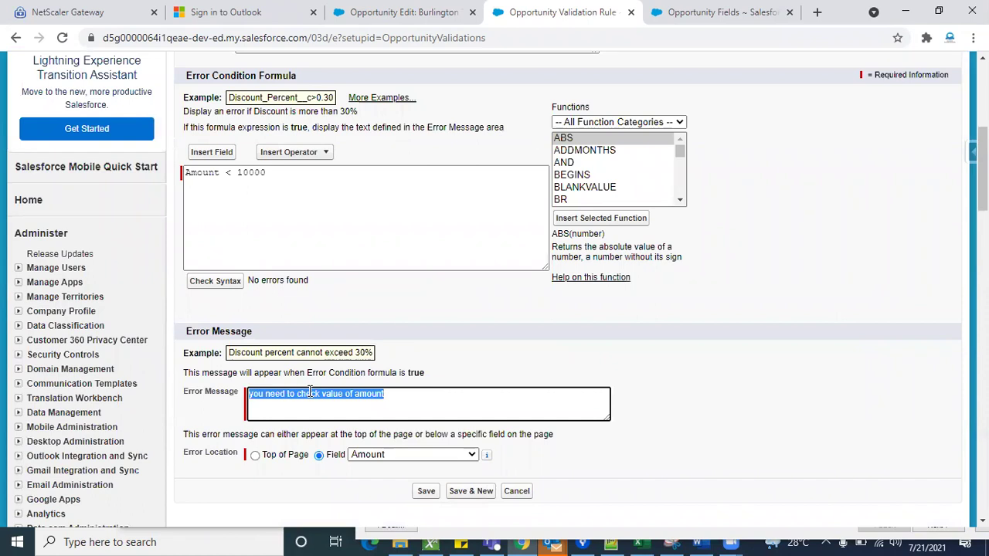
left_click(352, 430)
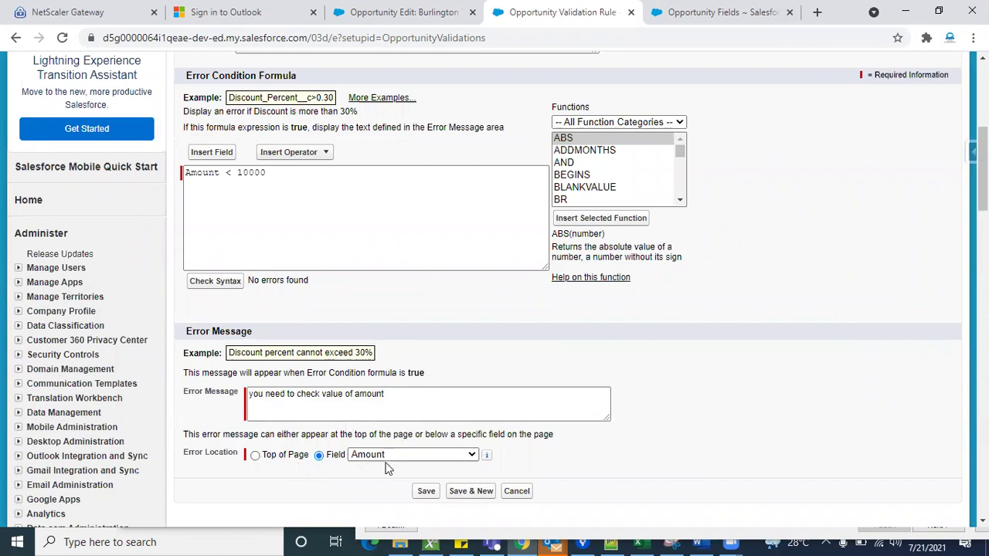
left_click(423, 493)
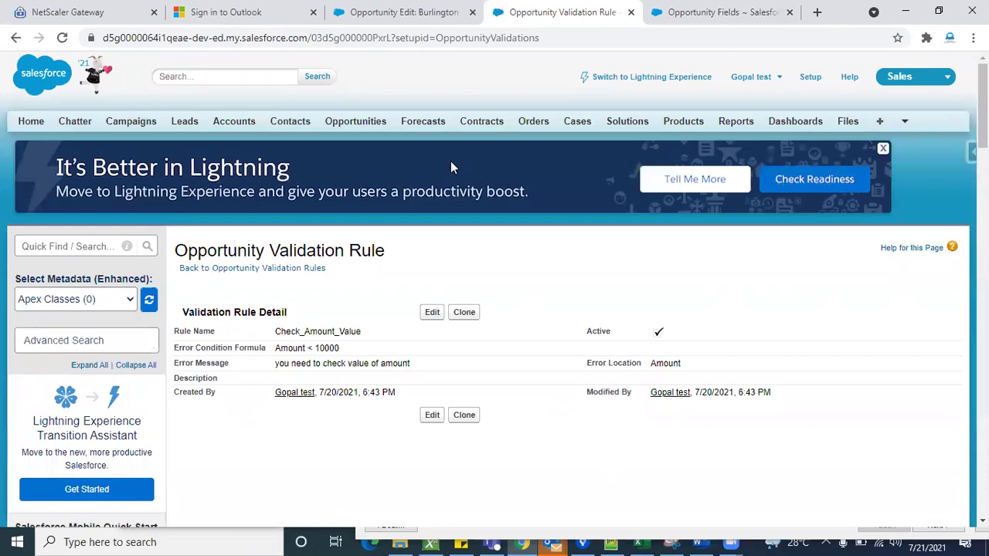
Step: Discard the open edit of the Burlington Textiles Weaving Plant Generator opportunity and reopen that opportunity for editing
left_click(359, 23)
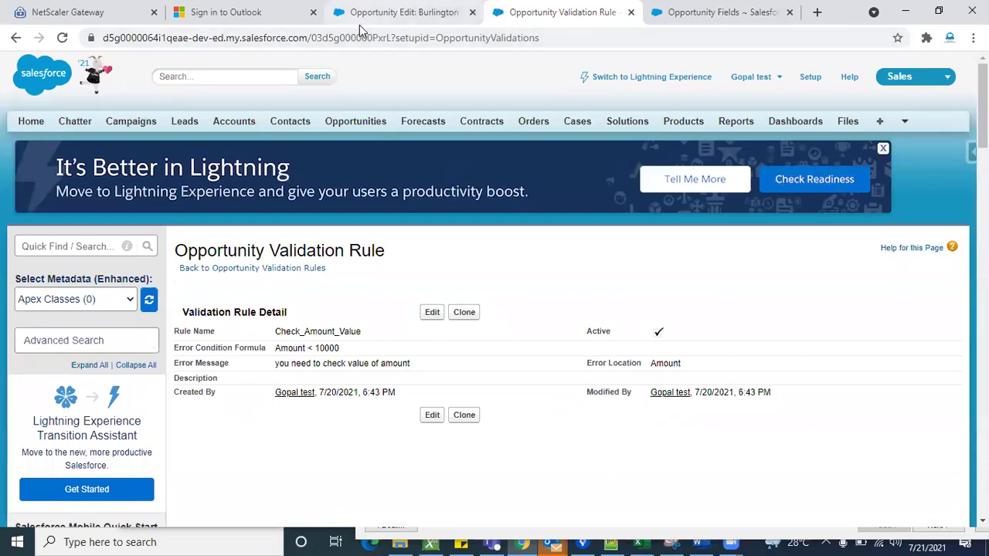
left_click(528, 203)
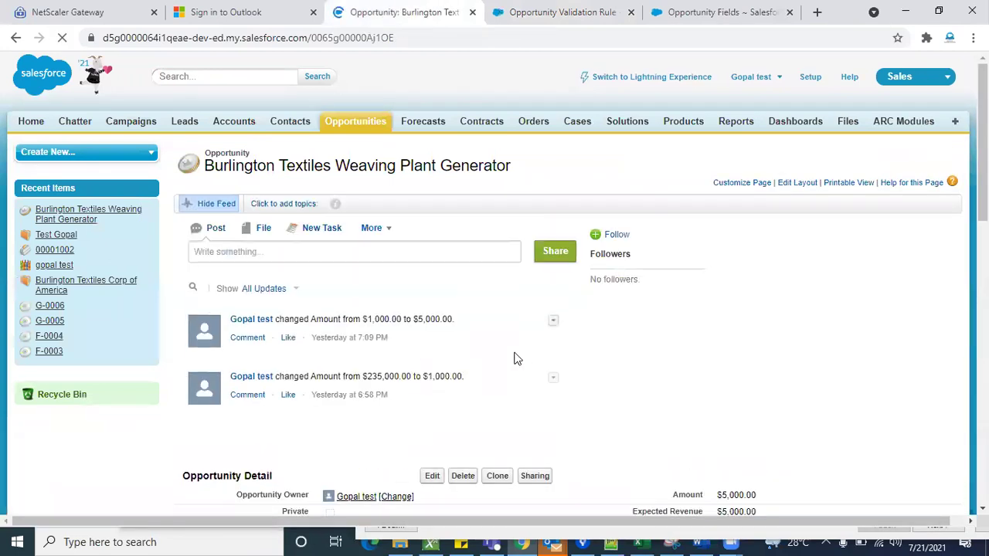
scroll(516, 360, "down", 3)
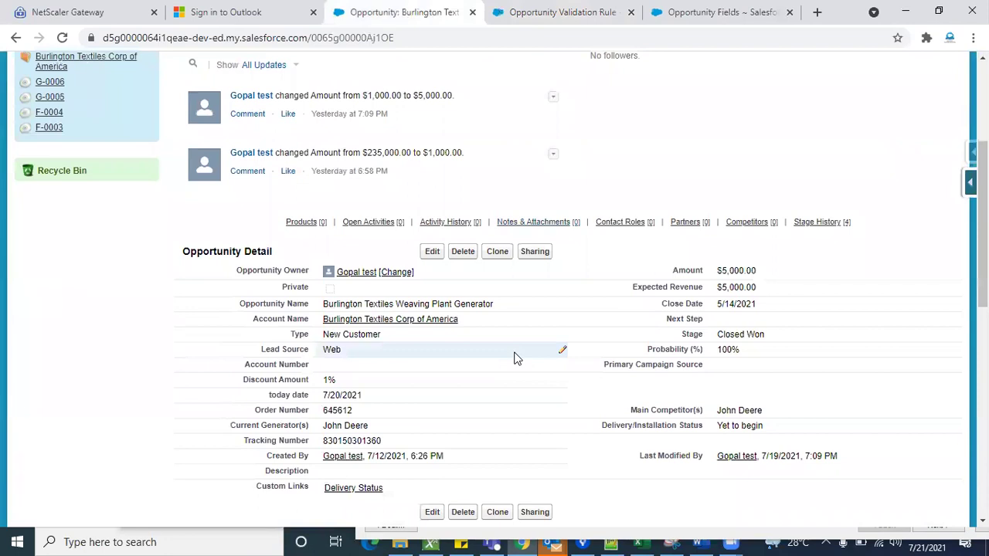
left_click(433, 257)
left_click(564, 337)
scroll(564, 338, "down", 2)
scroll(565, 337, "up", 1)
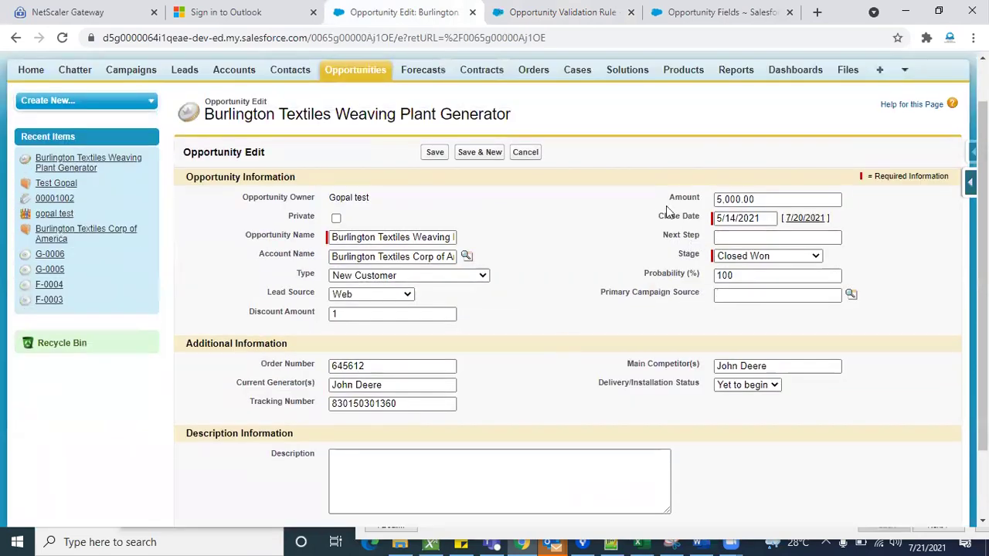
Step: Try to save the opportunity with its existing Amount and examine the message at the Amount field
scroll(578, 374, "down", 2)
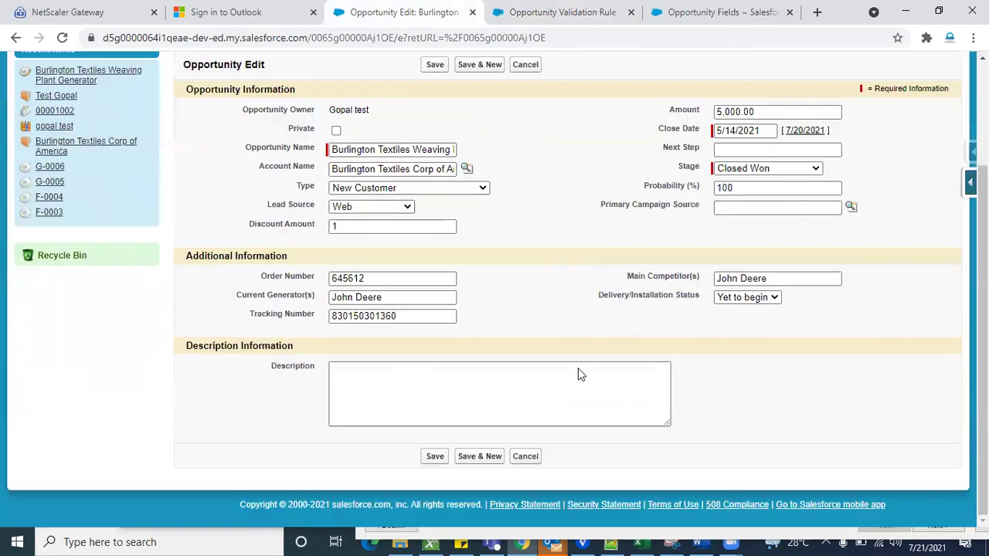
scroll(578, 373, "up", 3)
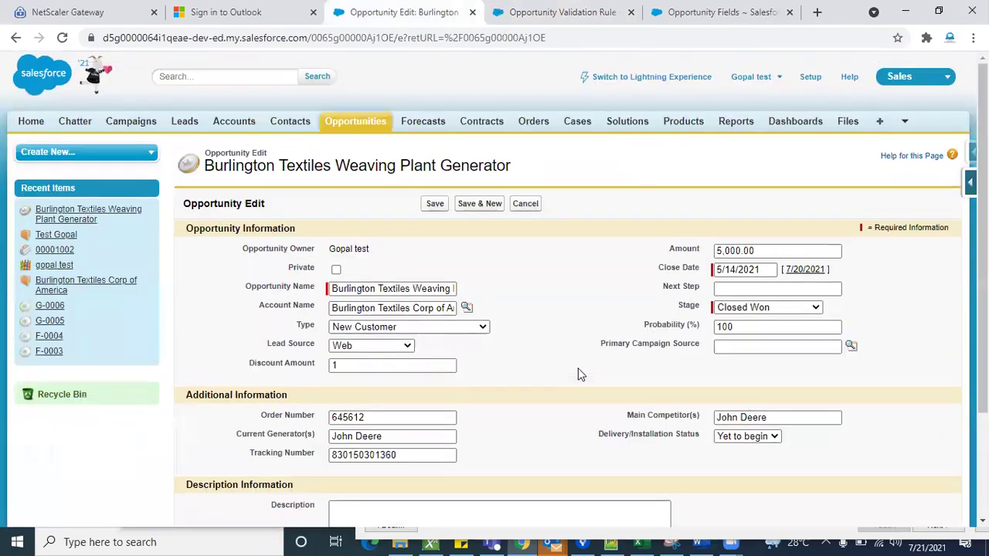
left_click(435, 205)
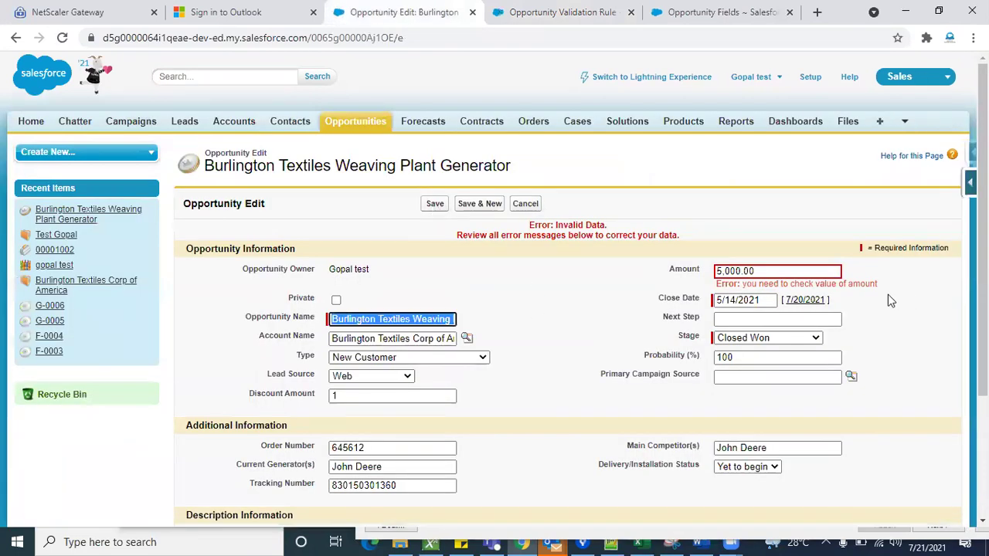
triple_click(760, 284)
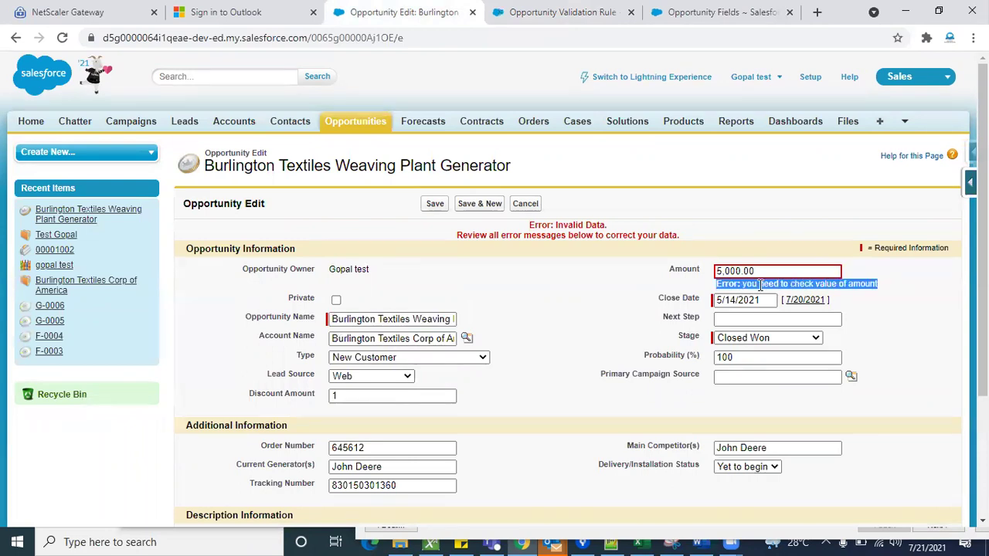
left_click(882, 295)
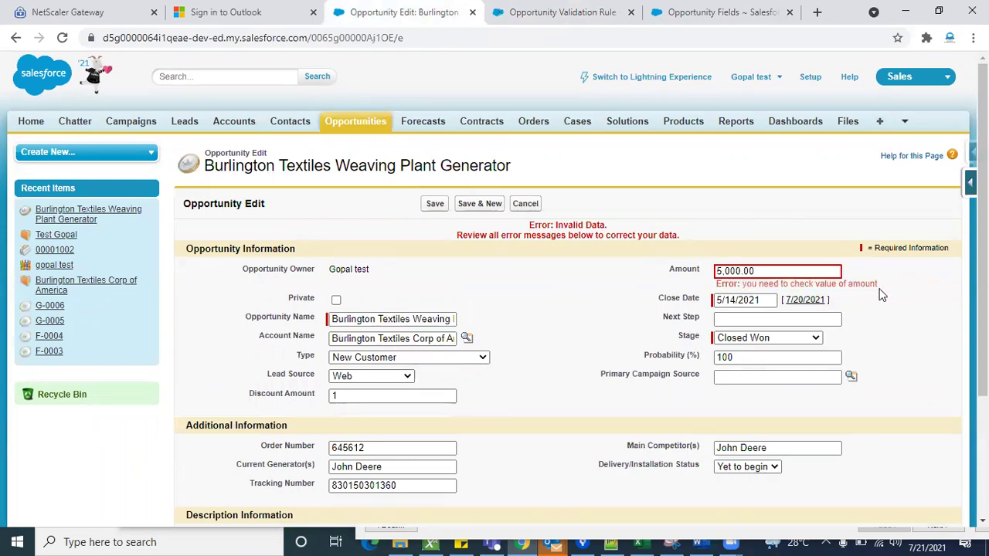
Step: Compare the validation rule's Error Message text with the message under the opportunity's Amount field
left_click(562, 12)
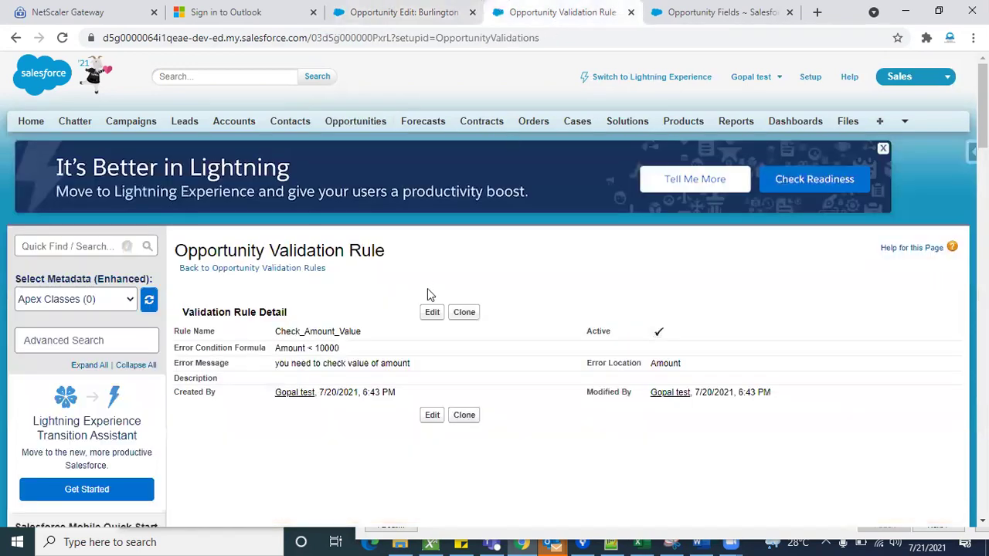
triple_click(322, 364)
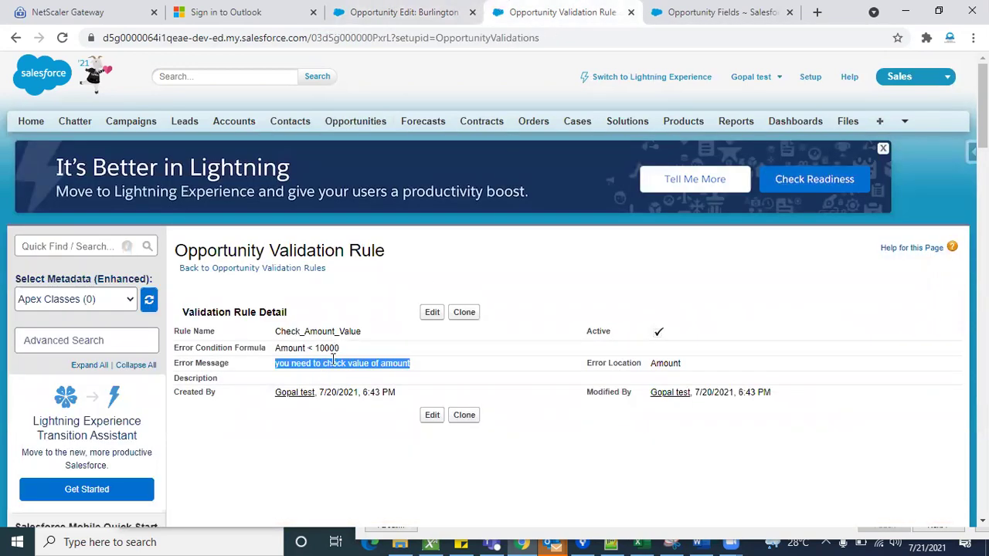
left_click(398, 12)
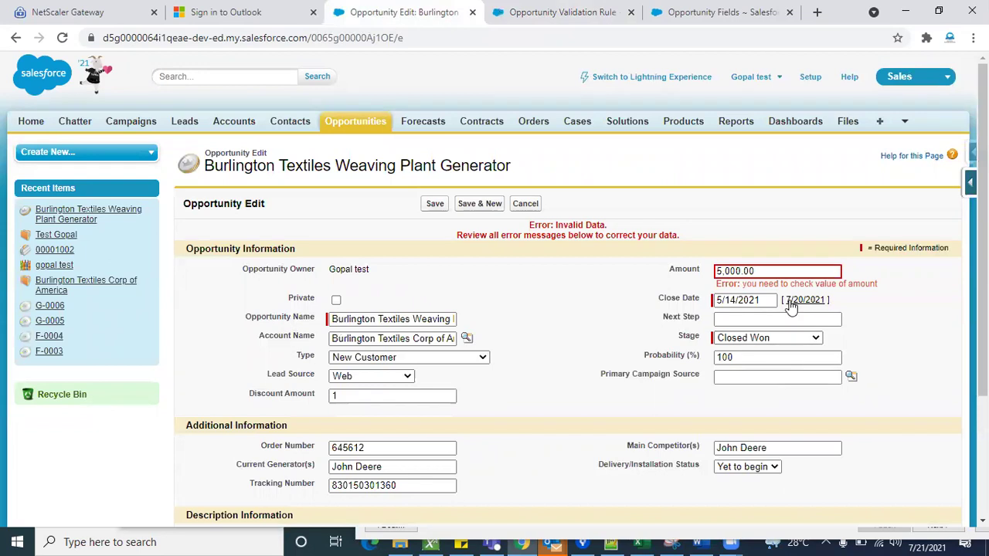
triple_click(788, 287)
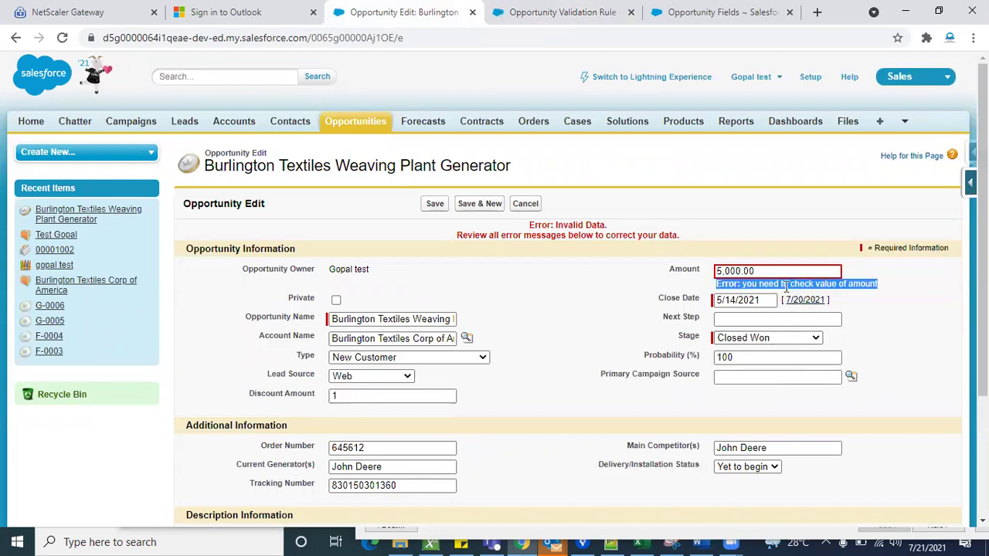
left_click(856, 305)
triple_click(808, 287)
Step: Set the opportunity's Amount to 9999 and try to save the record
double_click(761, 270)
key("BackSpace")
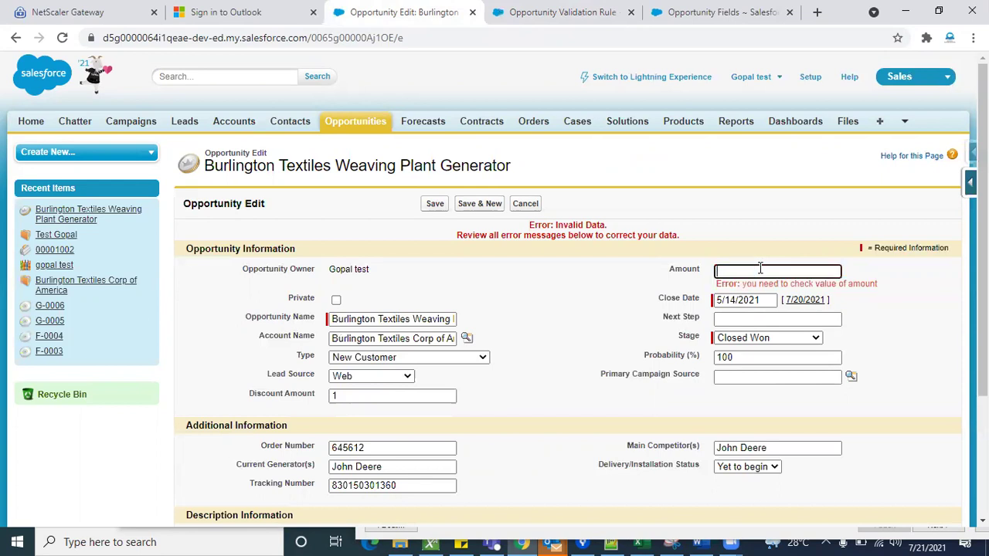
type("99999")
left_click(529, 302)
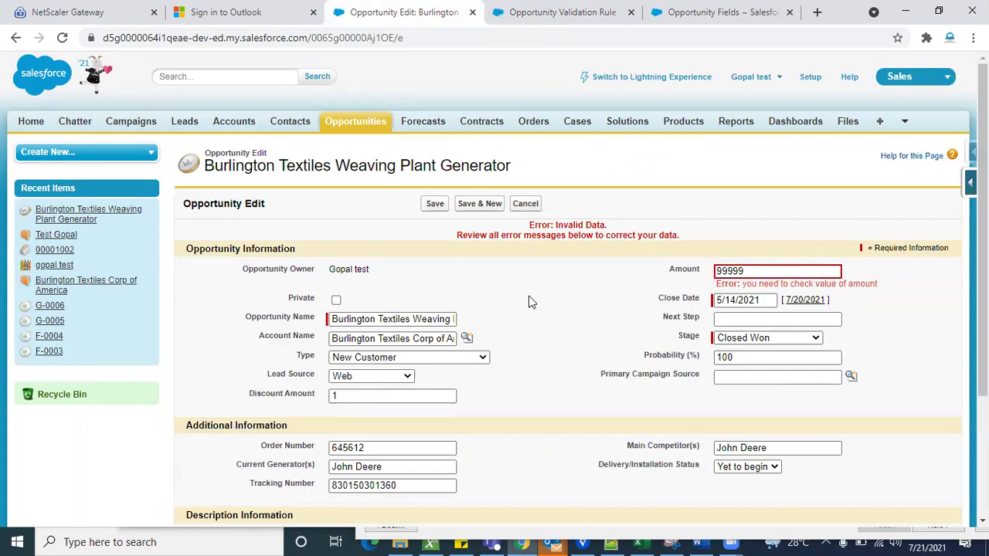
left_click(745, 270)
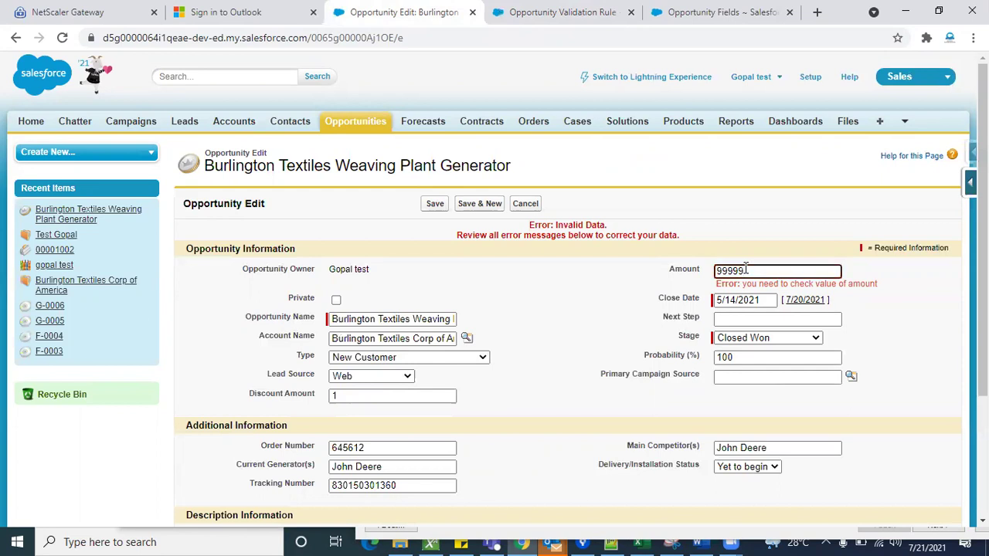
key("BackSpace")
left_click(616, 311)
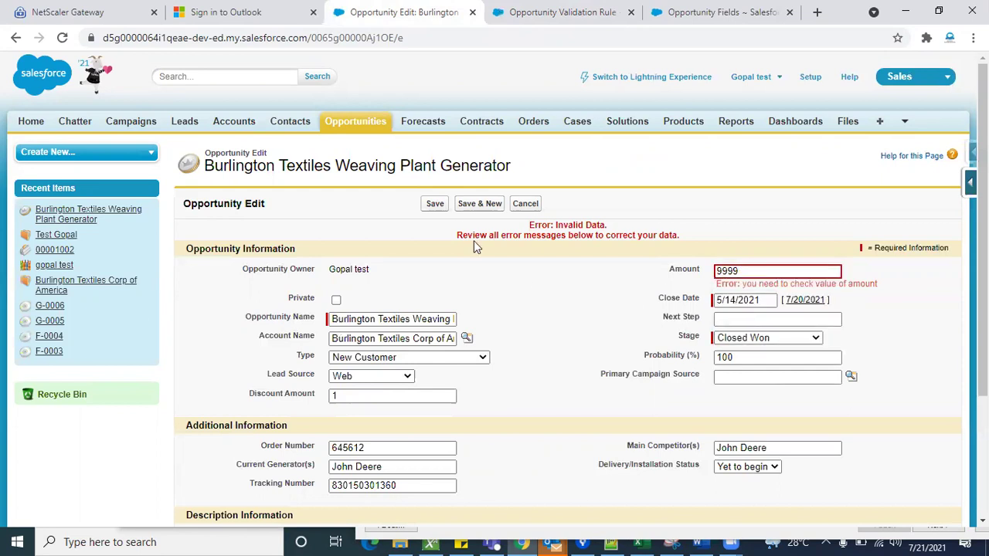
left_click(437, 207)
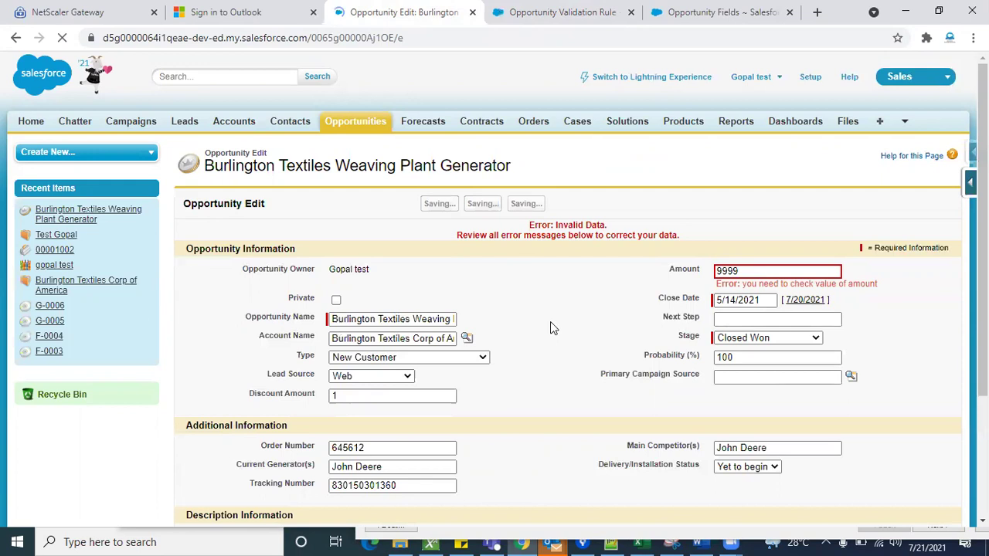
Step: Set the opportunity's Amount to 12000, save the record and view its details
triple_click(808, 284)
double_click(775, 270)
key("BackSpace")
type("12000")
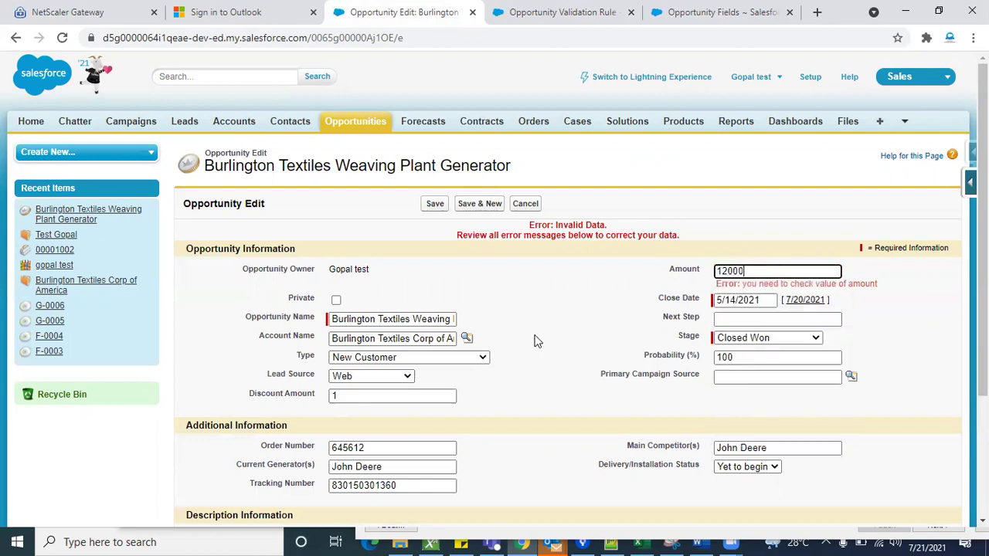
left_click(435, 204)
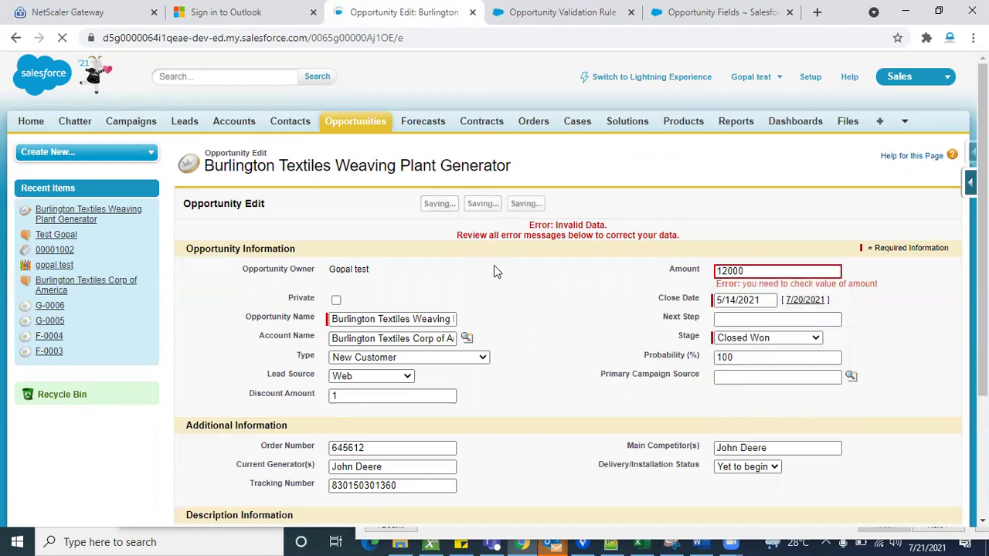
scroll(640, 309, "down", 3)
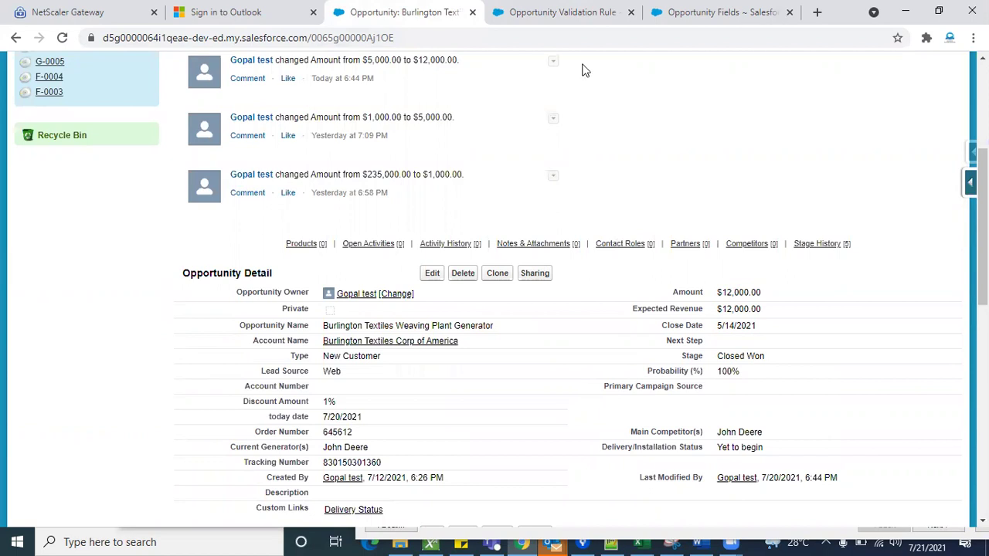
Step: Edit the Check_Amount_Value rule to set its Error Location to Top of Page, and save it
left_click(584, 18)
scroll(484, 372, "down", 1)
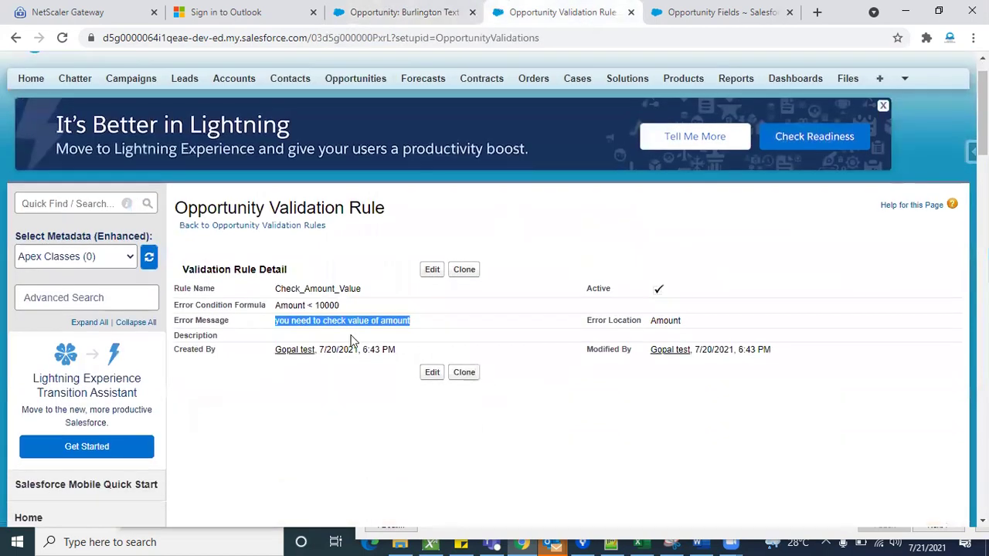
left_click(368, 333)
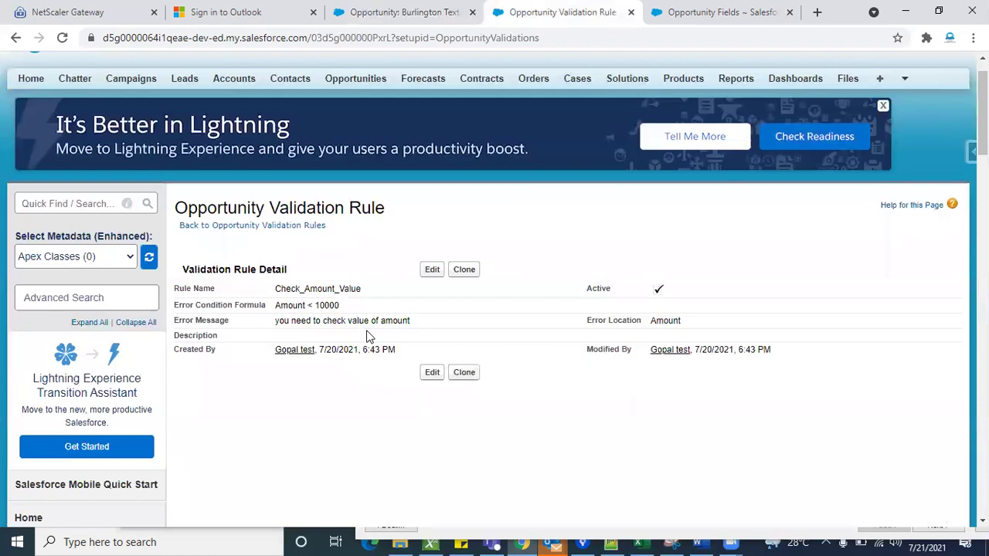
left_click(433, 272)
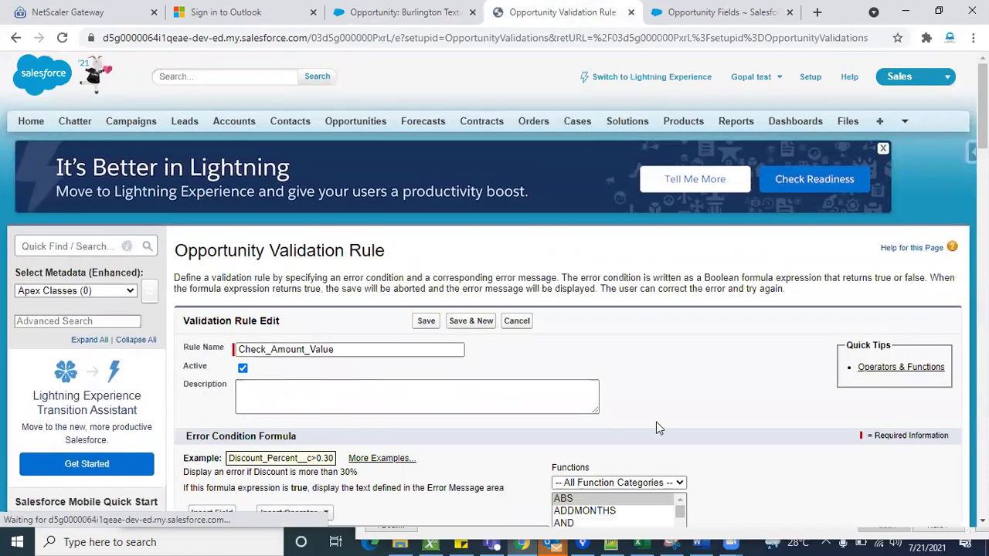
scroll(655, 425, "down", 5)
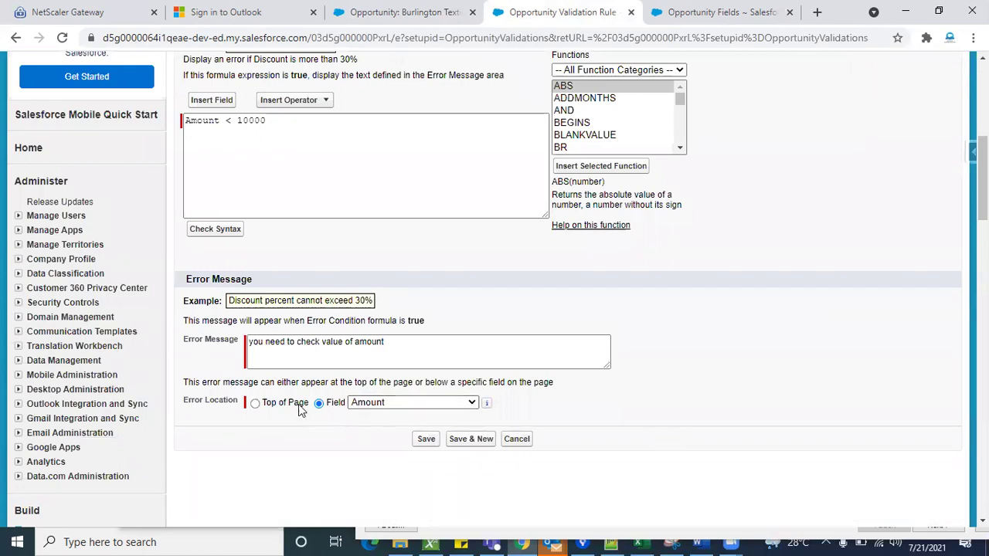
left_click(255, 407)
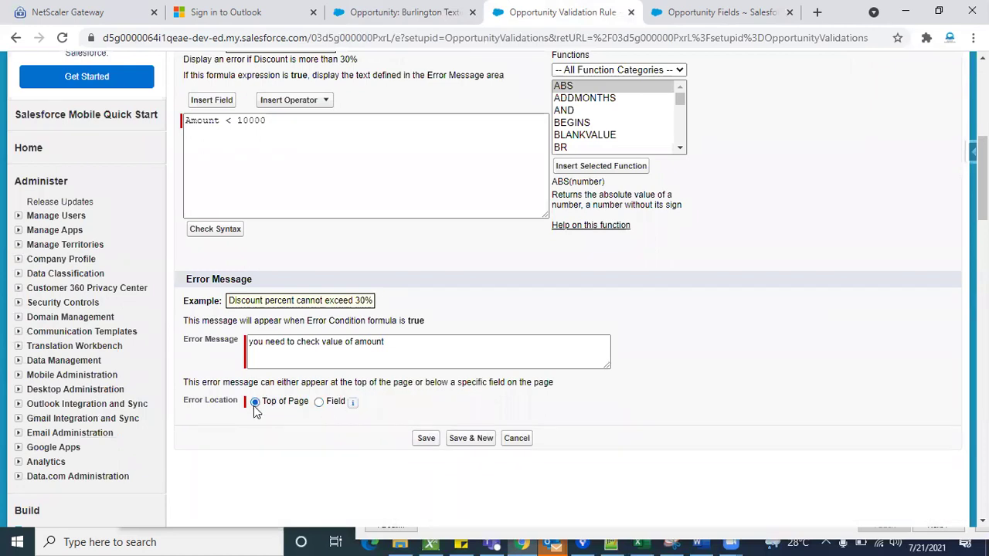
left_click(429, 443)
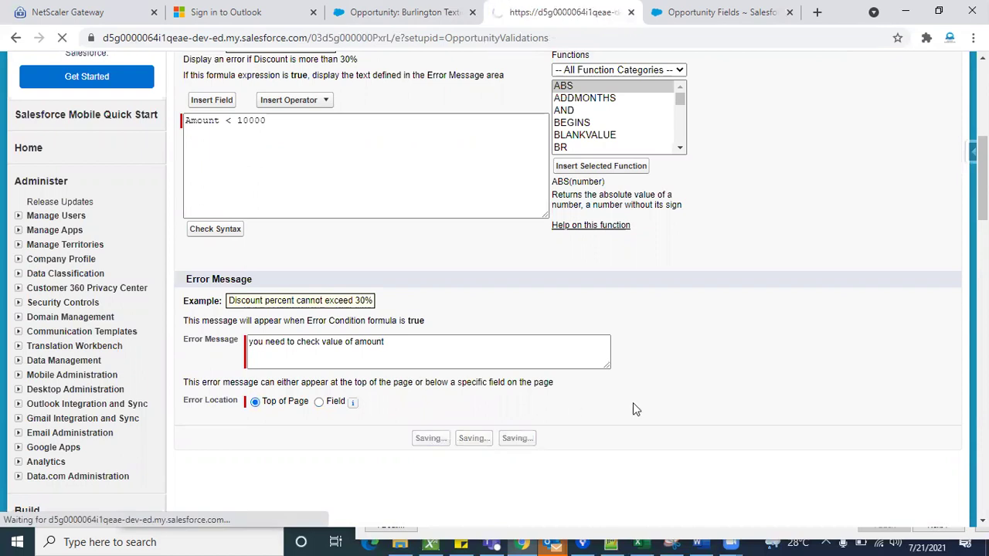
Step: Edit the Burlington Textiles Weaving Plant Generator opportunity, set its Amount to 7000 and try to save the record
left_click(440, 23)
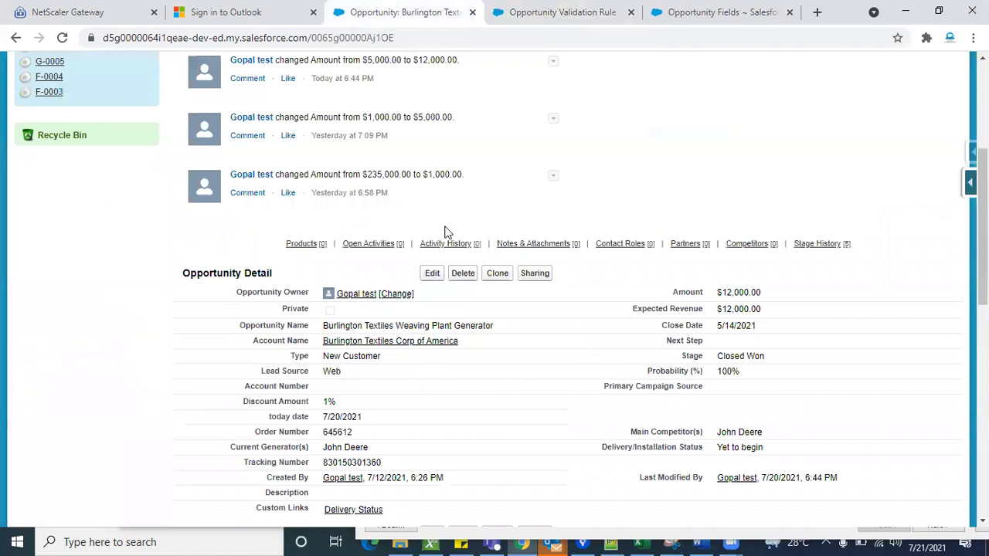
left_click(432, 273)
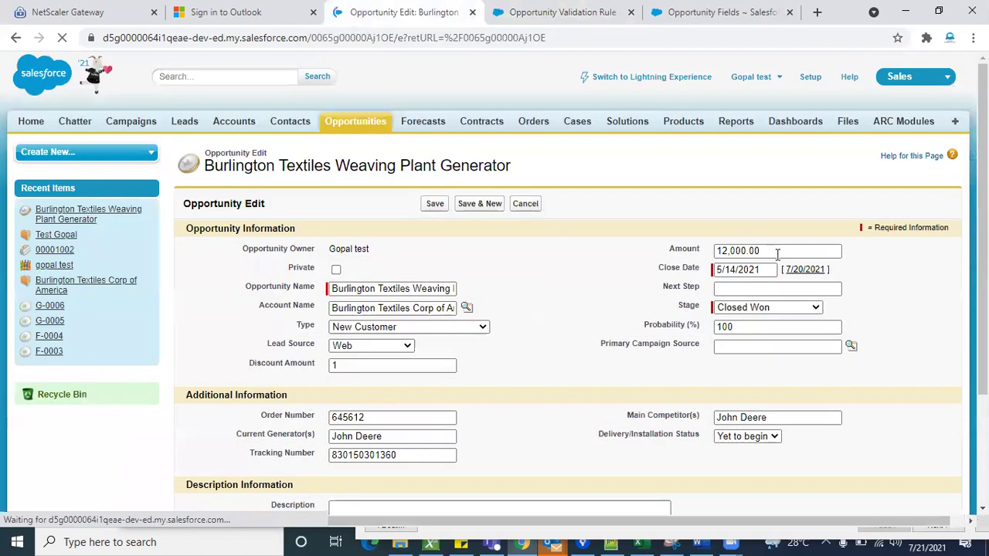
left_click(770, 250)
key("ctrl+a")
key("BackSpace")
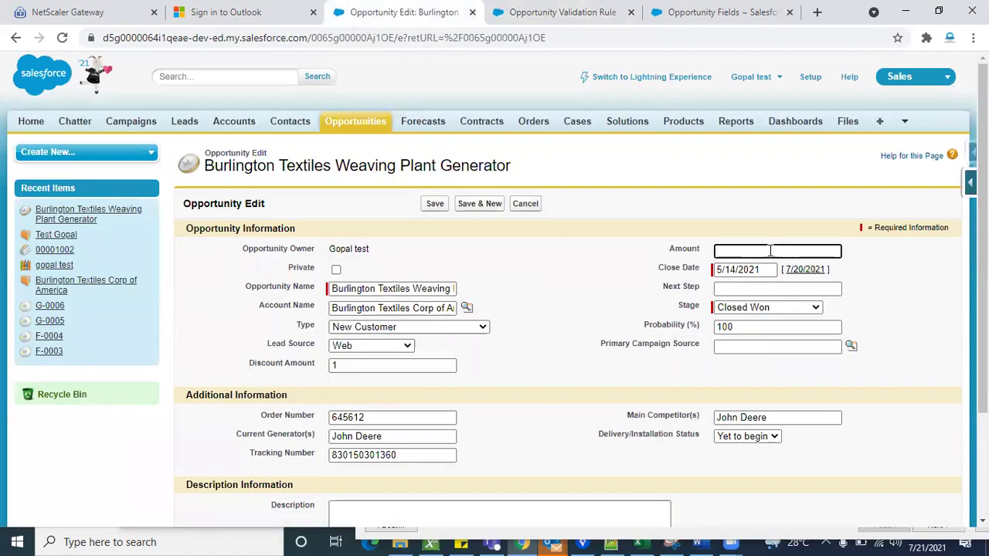
type("7000")
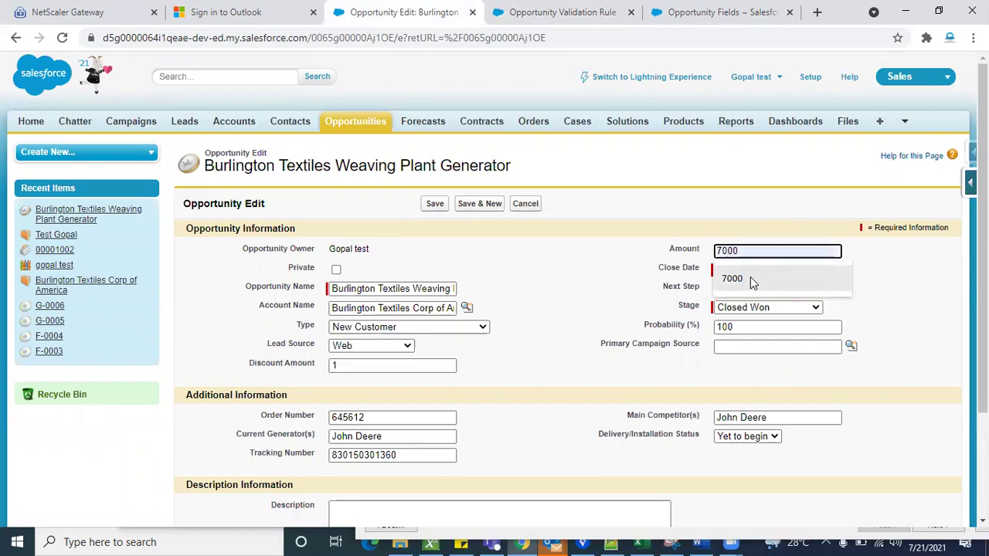
left_click(745, 279)
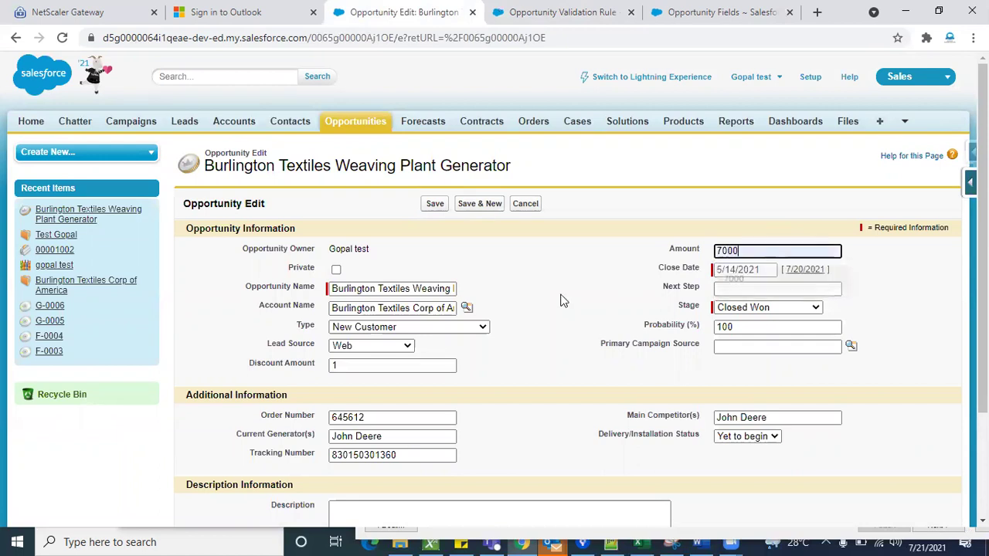
left_click(435, 203)
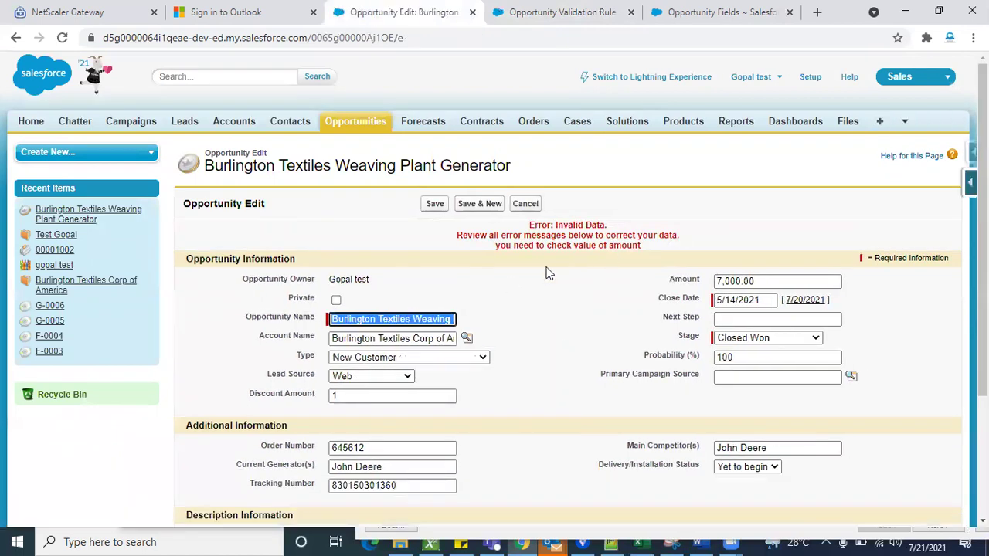
Step: Examine the validation error message and where it is placed on the opportunity's edit page
left_click_drag(496, 246, 647, 247)
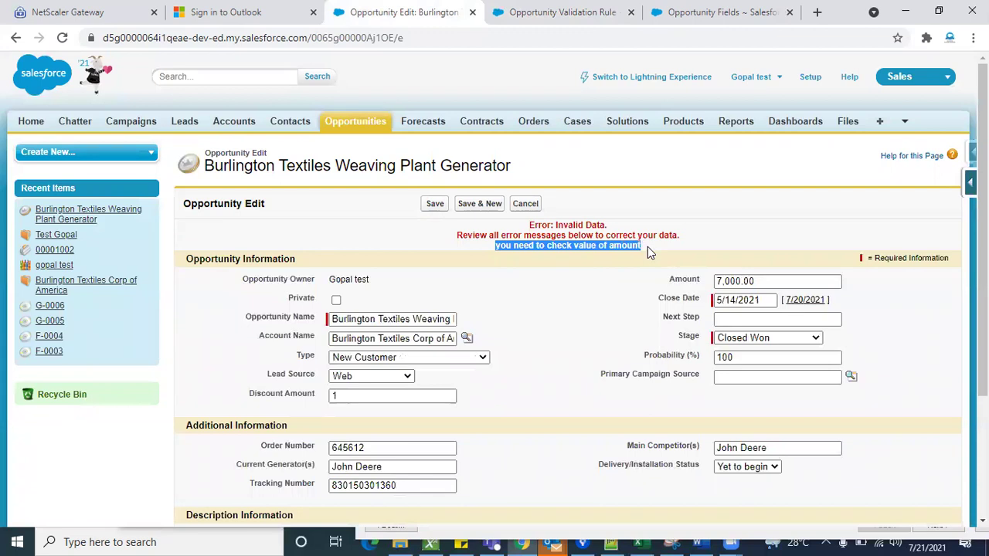
left_click(564, 333)
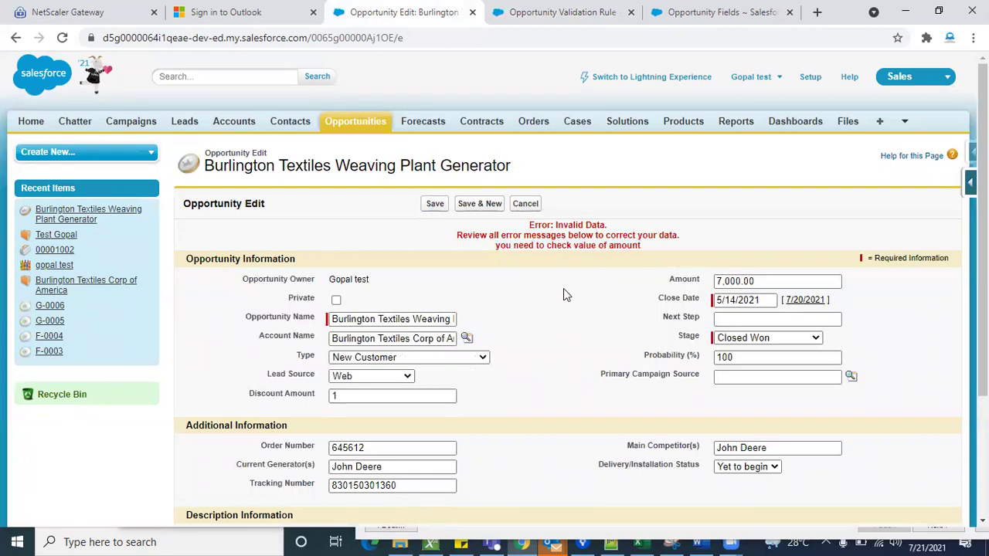
triple_click(552, 244)
left_click(576, 302)
left_click_drag(501, 247, 641, 246)
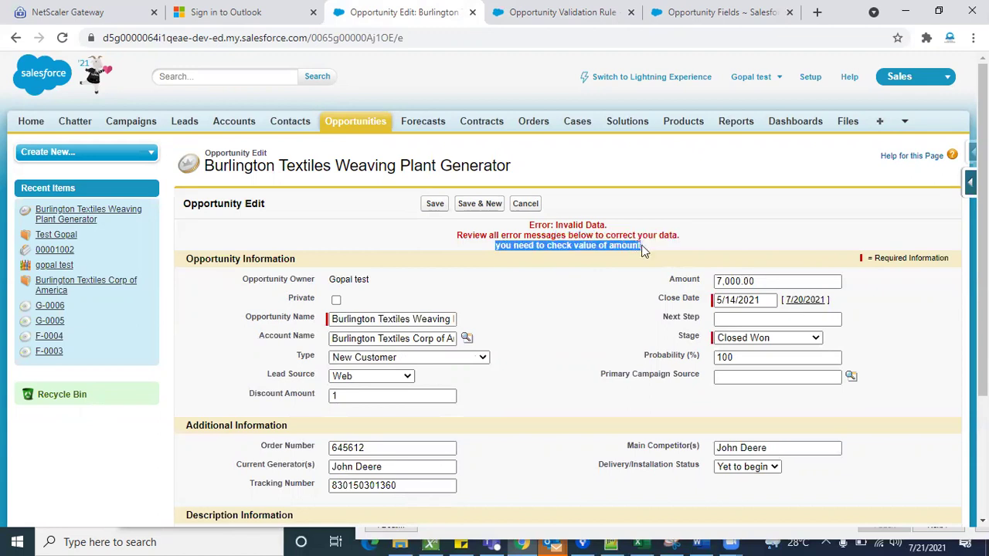
left_click(580, 331)
scroll(584, 332, "down", 3)
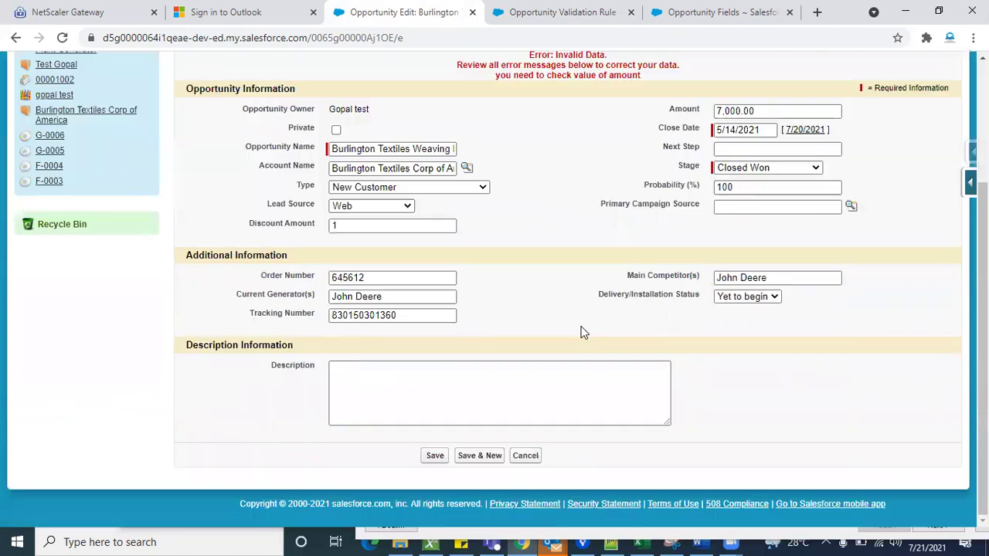
scroll(584, 333, "up", 3)
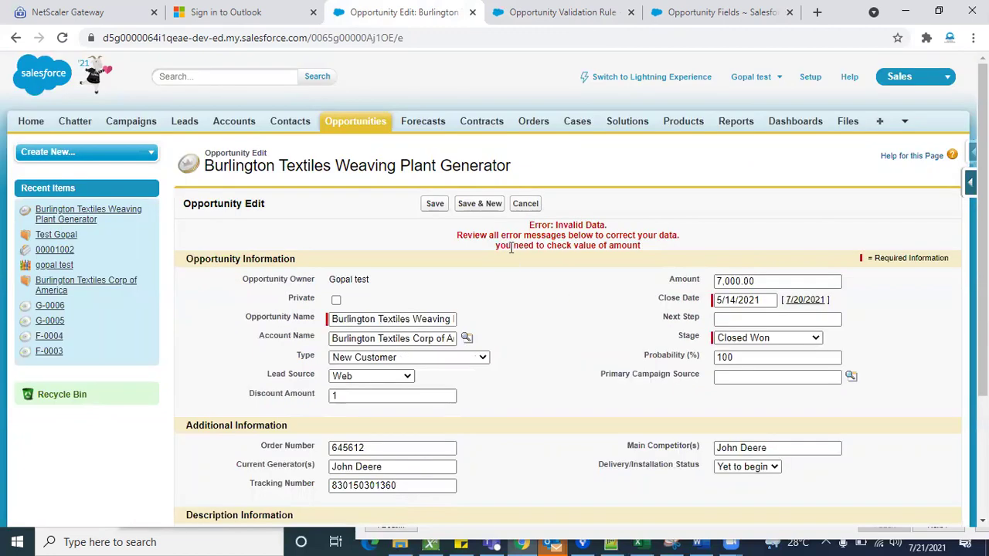
triple_click(510, 247)
left_click(567, 283)
scroll(669, 323, "down", 1)
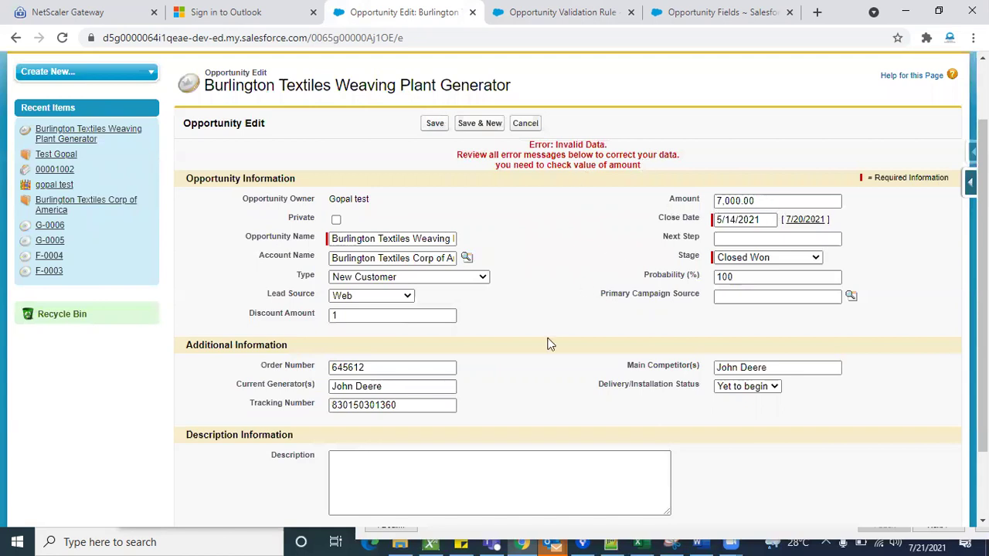
scroll(667, 252, "up", 1)
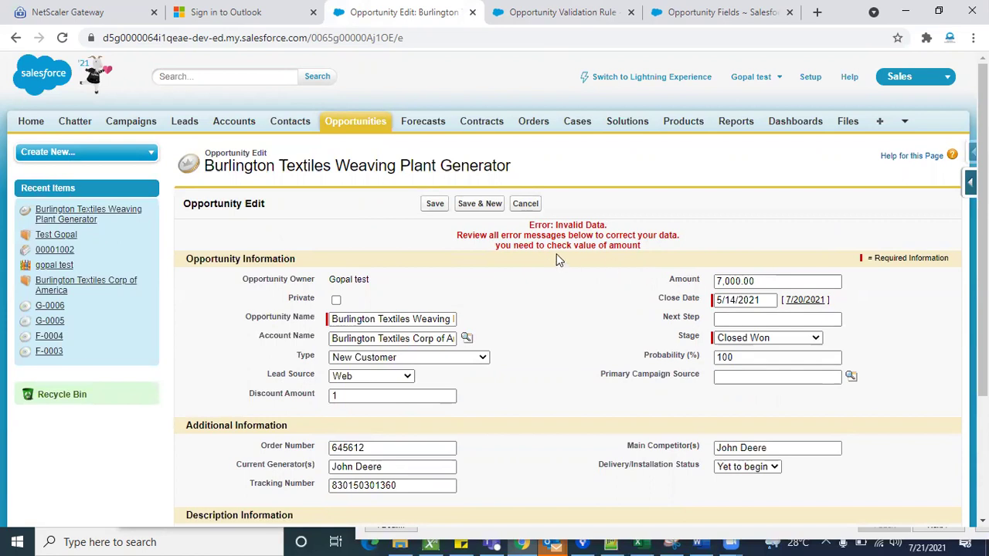
scroll(544, 358, "down", 3)
scroll(544, 361, "up", 3)
Step: Edit the Check_Amount_Value rule to set its Error Location to the Amount field, and save it
key("ctrl+Tab")
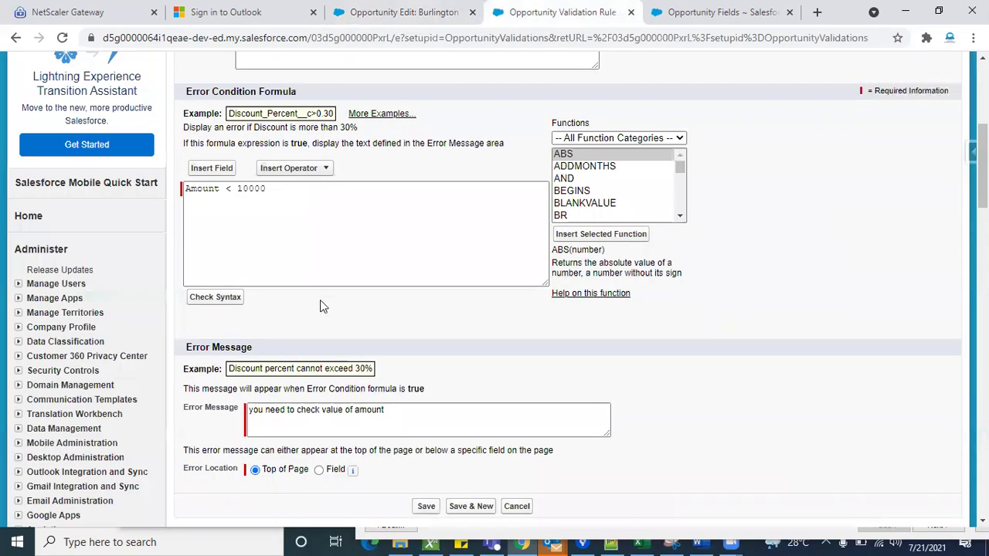
scroll(322, 299, "down", 2)
left_click(332, 294)
left_click(383, 297)
scroll(389, 119, "up", 2)
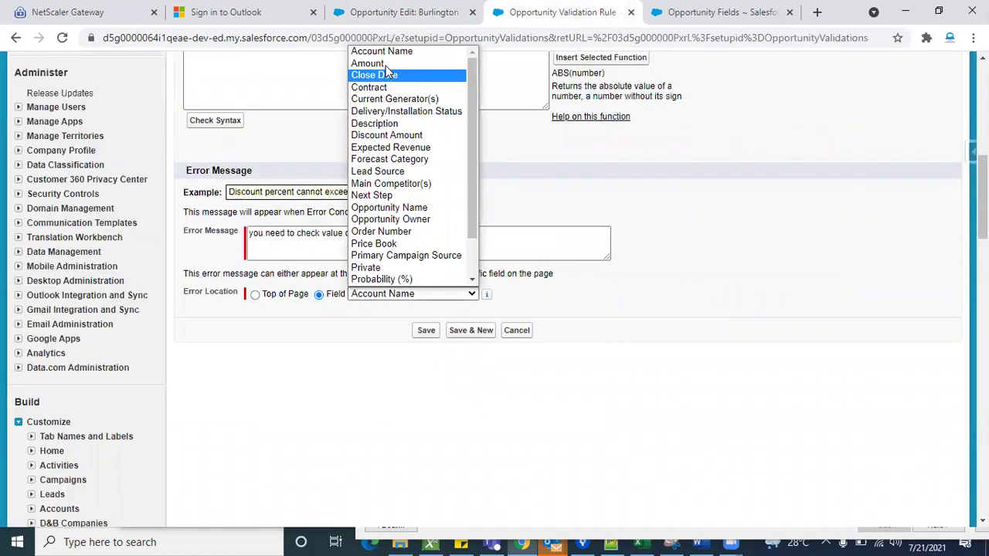
left_click(387, 63)
left_click(338, 402)
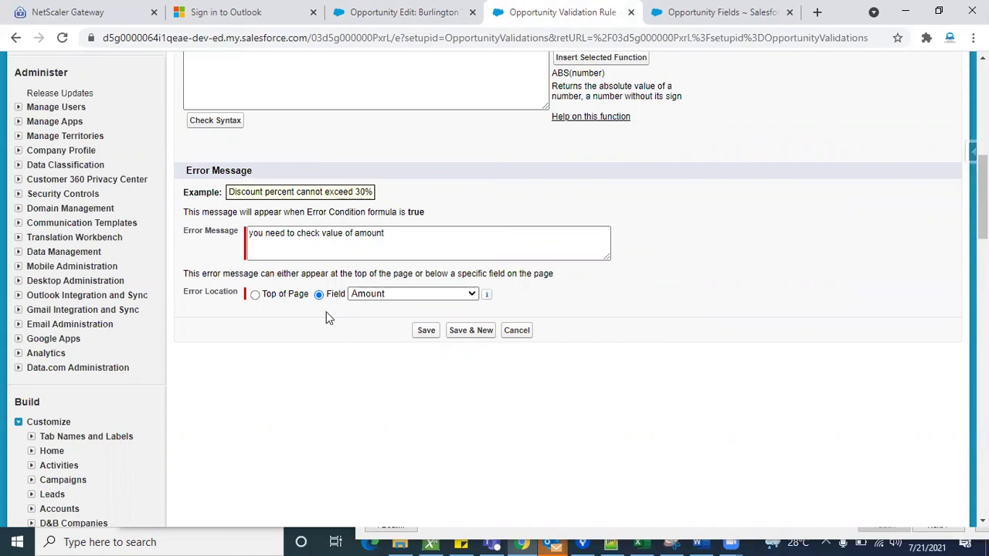
scroll(359, 398, "up", 1)
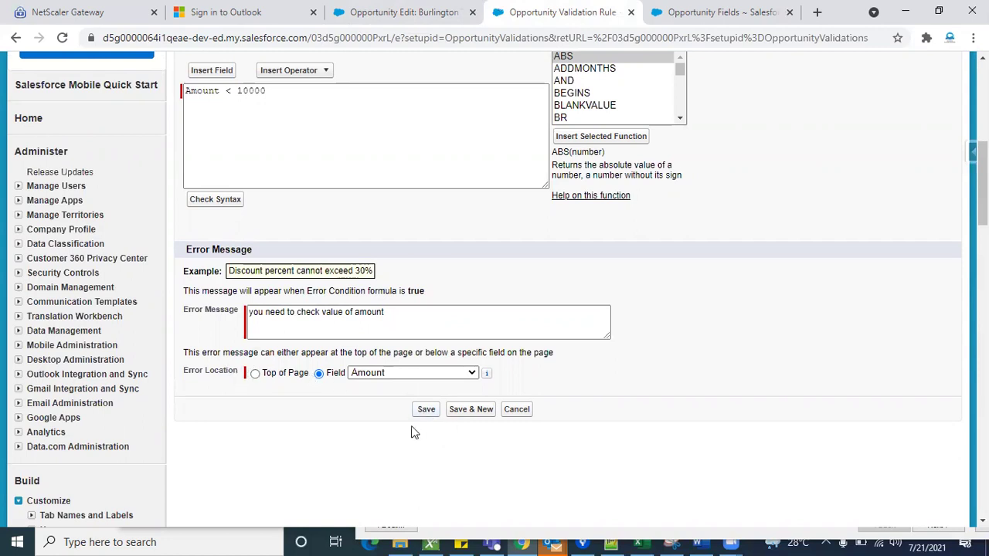
left_click(426, 410)
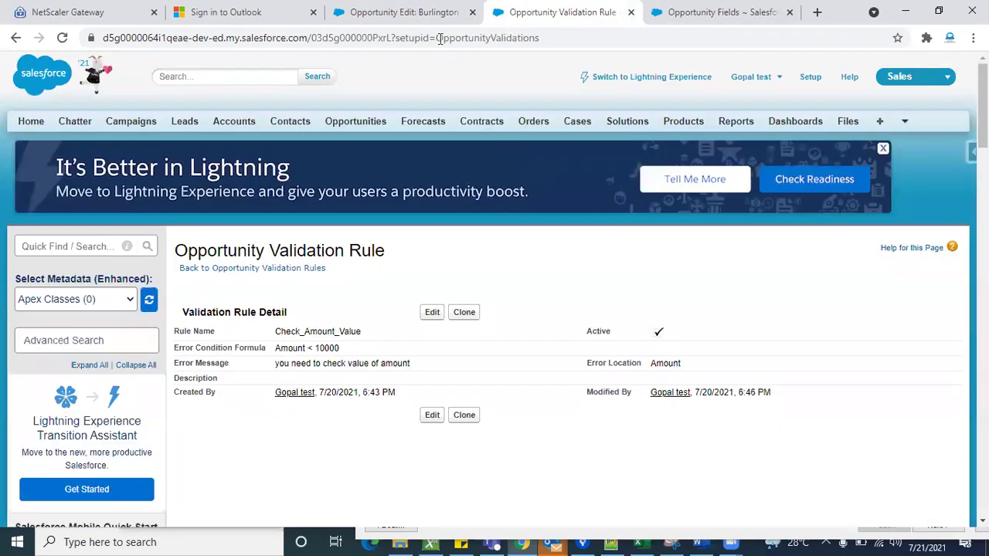
Step: Try to save the opportunity again and check the error message at the Amount field
key("ctrl+shift+Tab")
left_click(435, 205)
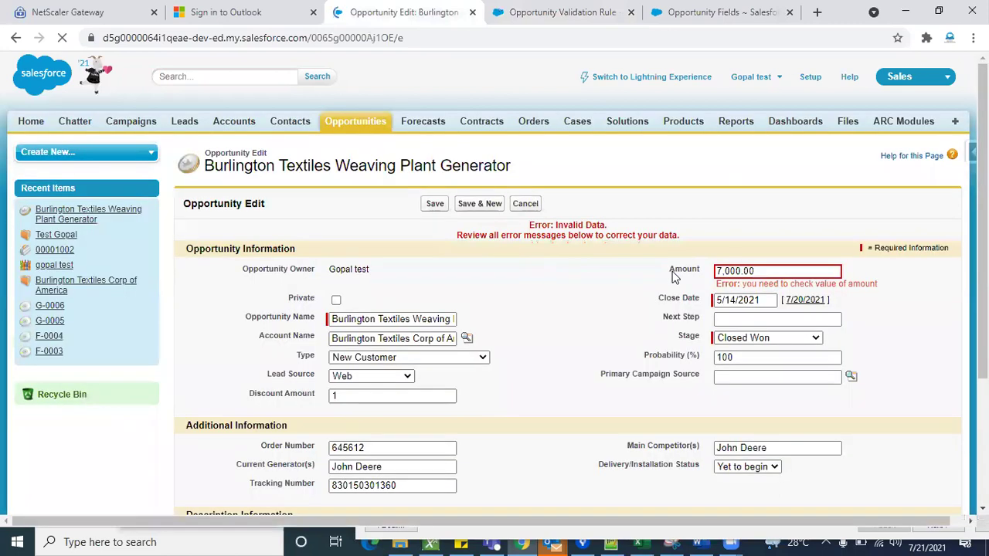
triple_click(829, 284)
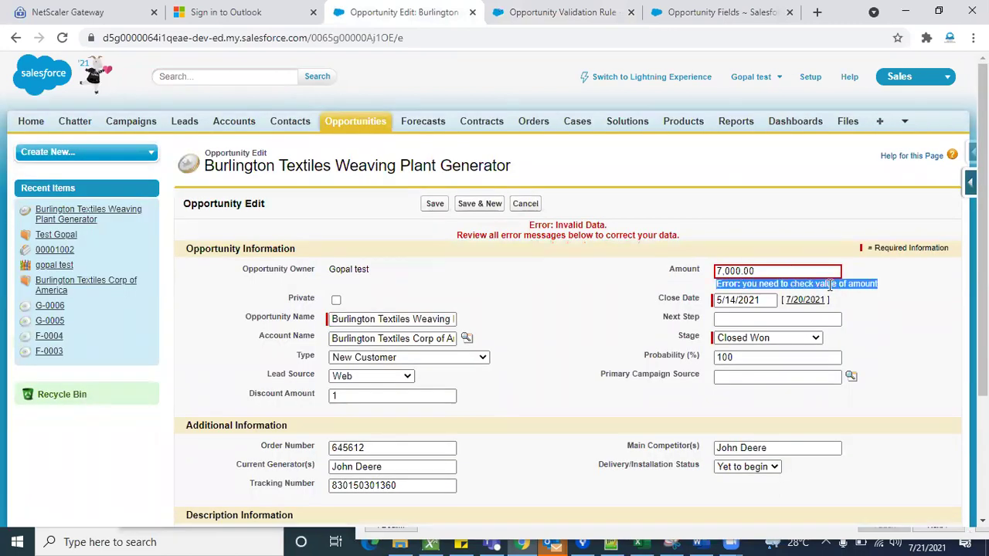
left_click(882, 300)
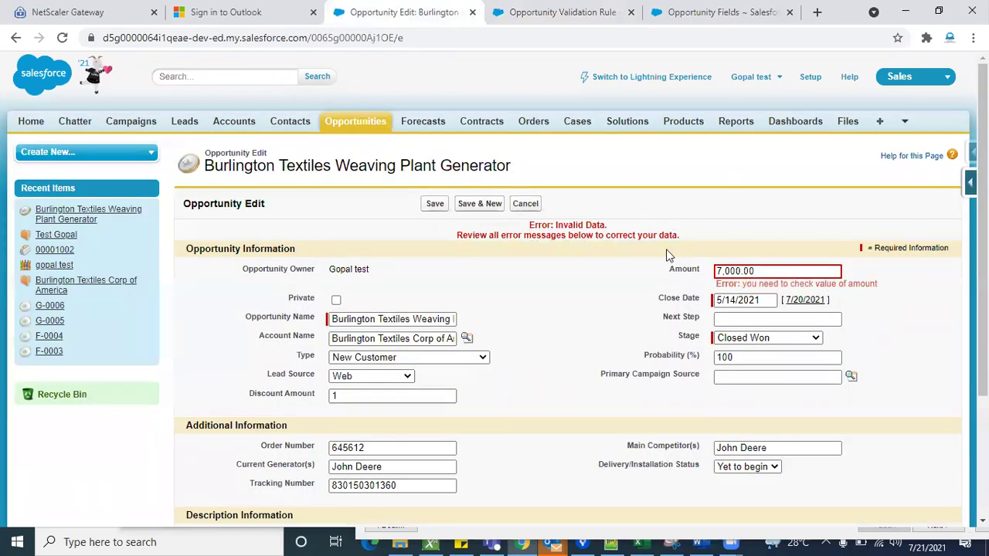
Step: Deactivate the Check_Amount_Value validation rule and save it
left_click(584, 18)
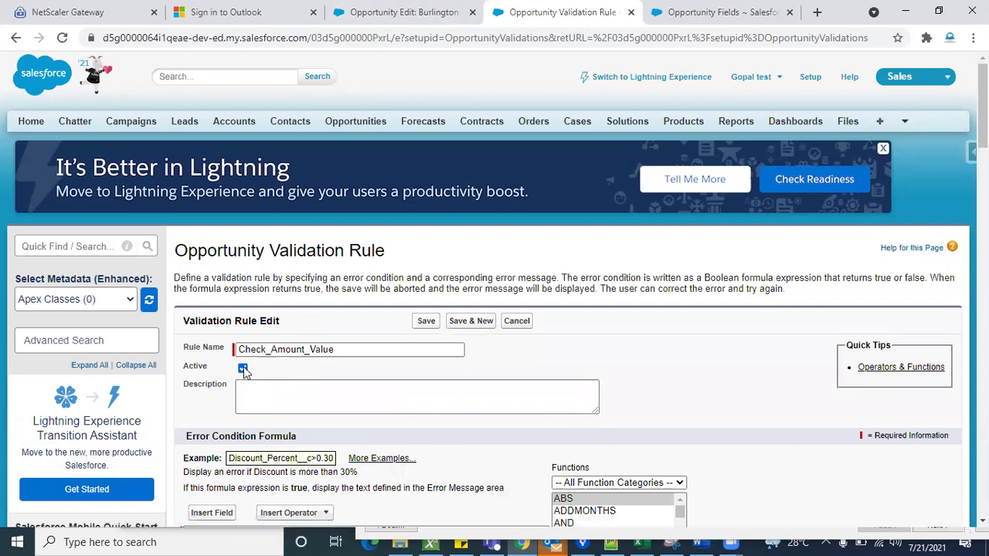
left_click(242, 369)
left_click(425, 320)
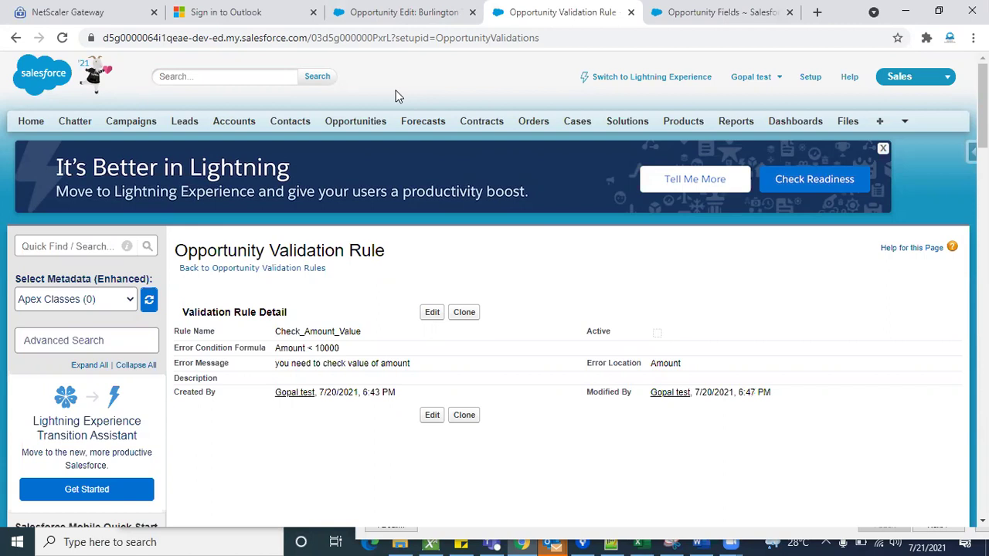
Step: Save the opportunity with the 7000 Amount and view the Amount in its details
key("ctrl+shift+Tab")
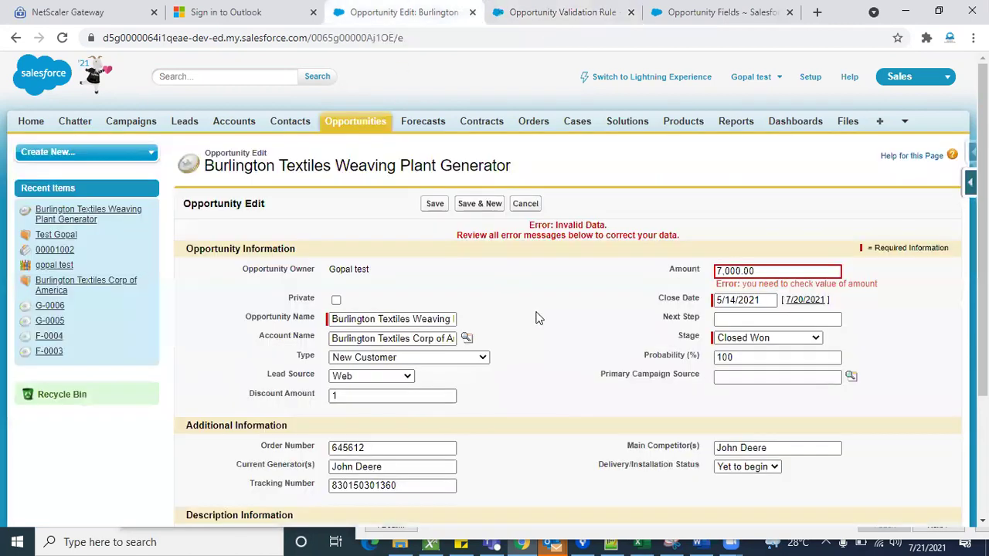
double_click(850, 283)
triple_click(851, 283)
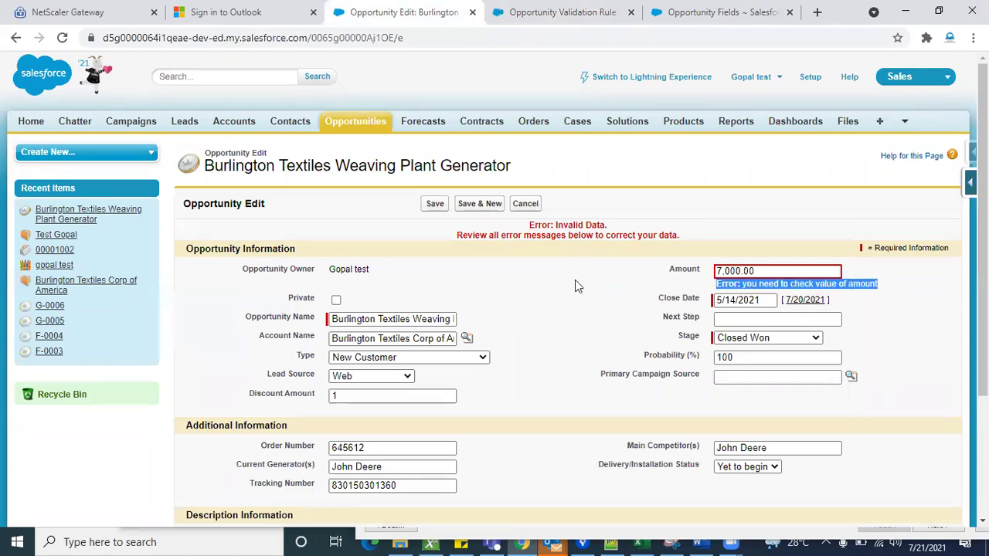
left_click(433, 207)
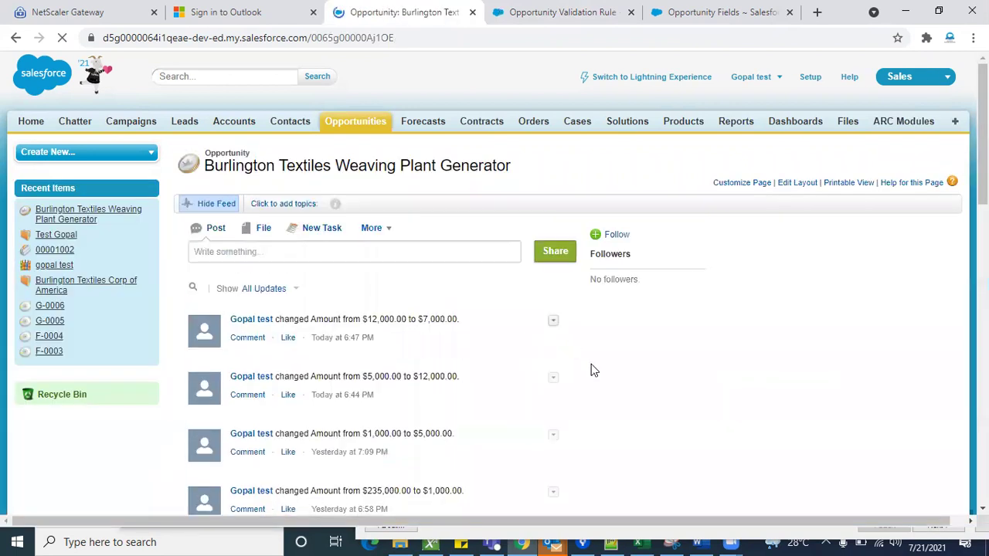
scroll(591, 364, "down", 5)
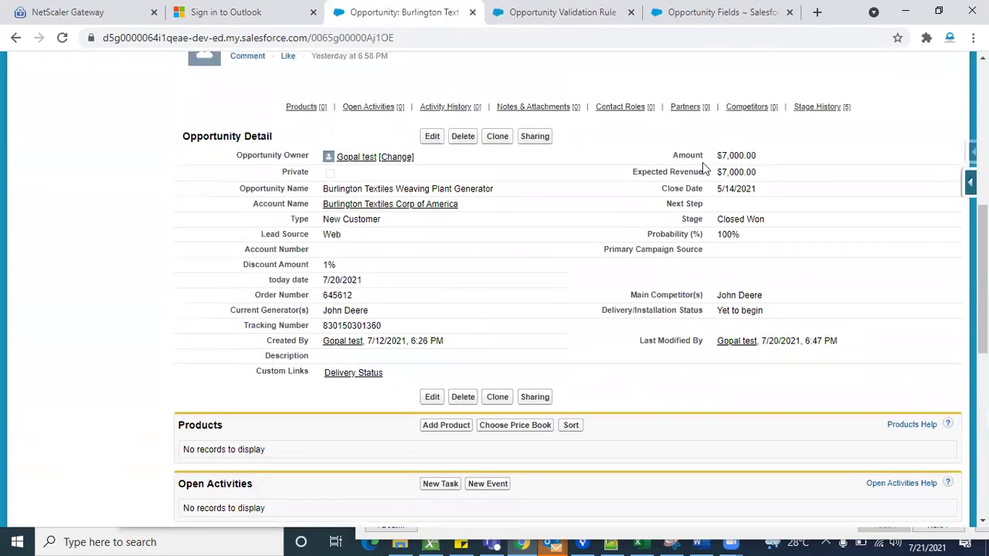
scroll(629, 214, "up", 2)
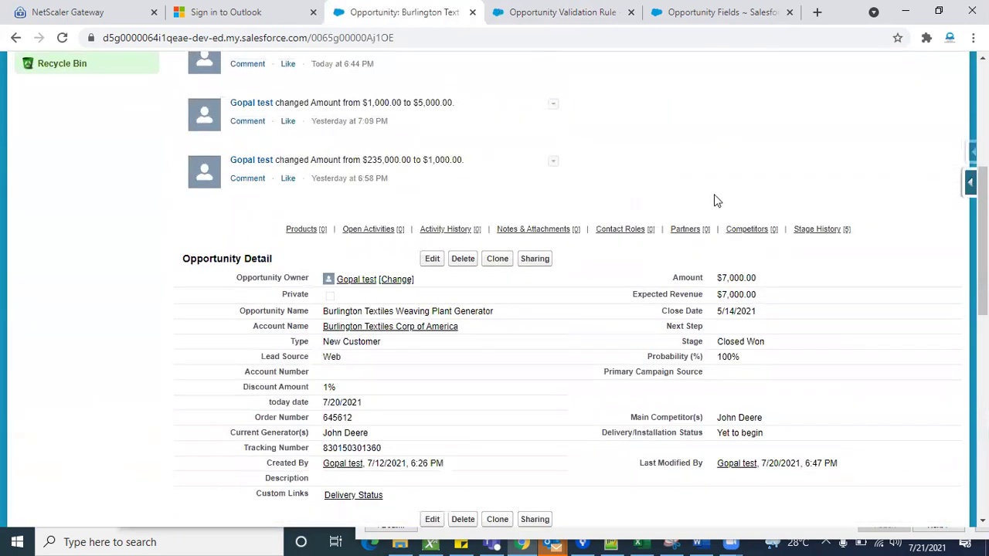
Step: Edit the Check_Amount_Value validation rule to make it active again, and save it
left_click(583, 16)
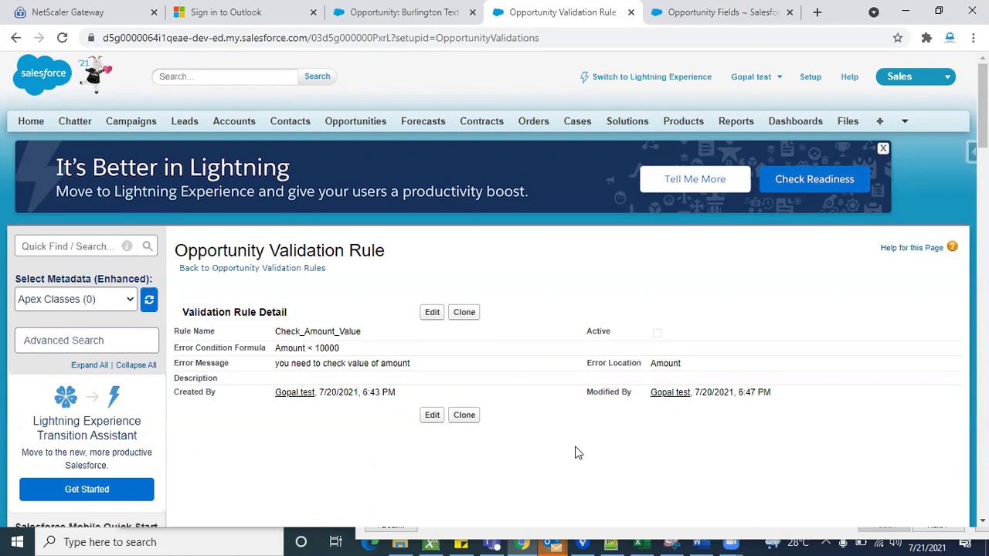
left_click(432, 312)
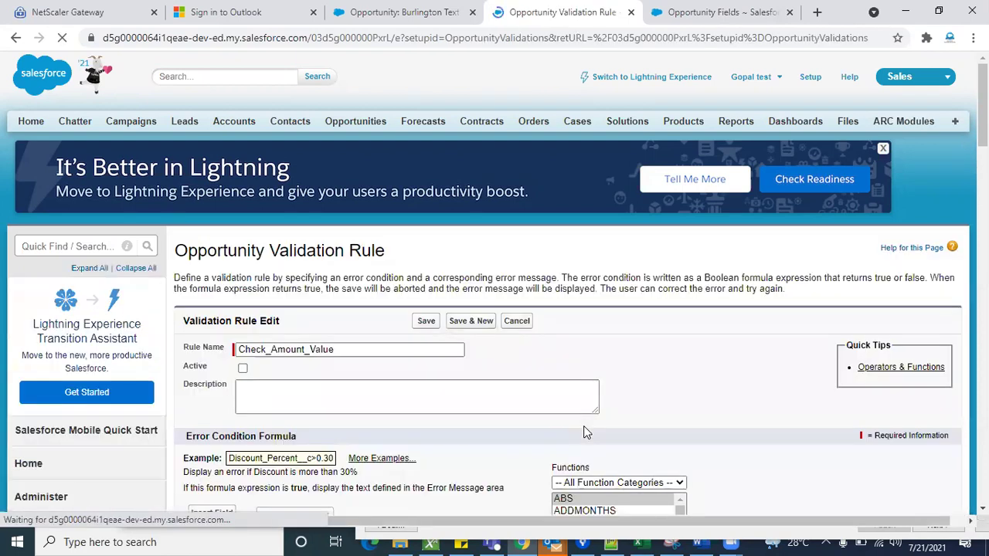
scroll(583, 426, "down", 2)
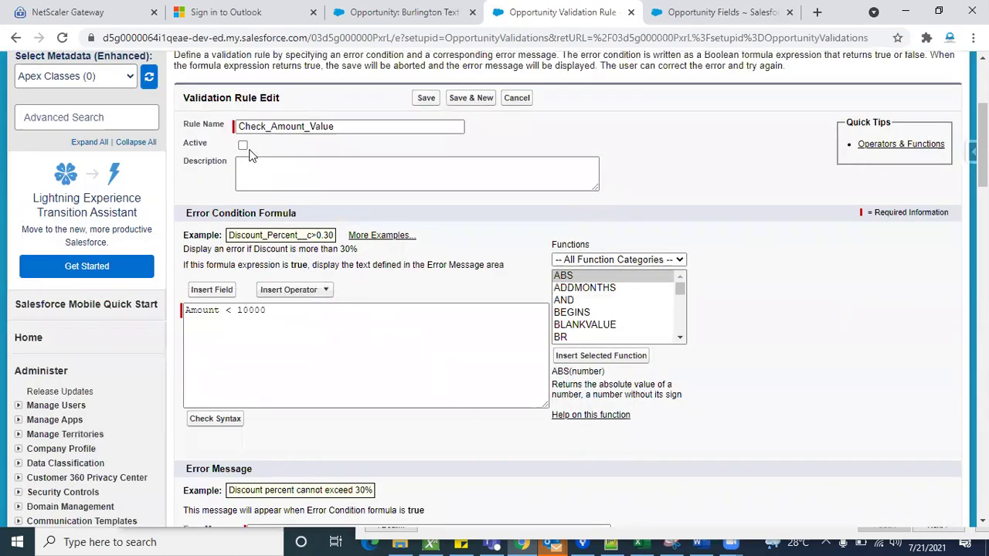
left_click(242, 145)
scroll(495, 420, "down", 2)
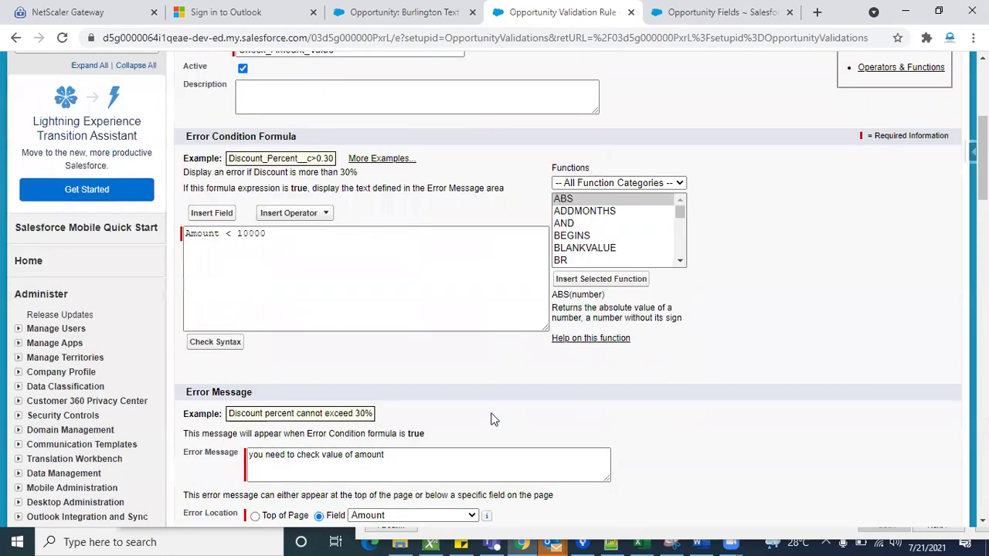
left_click(430, 466)
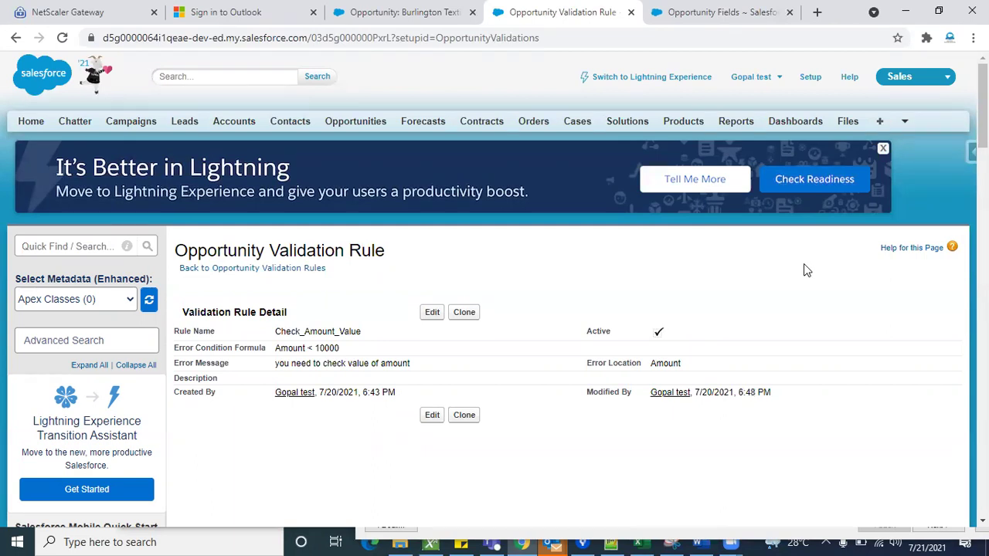
Step: Open the Burlington Textiles Weaving Plant Generator opportunity for editing and clear its Amount
left_click(430, 24)
left_click(431, 260)
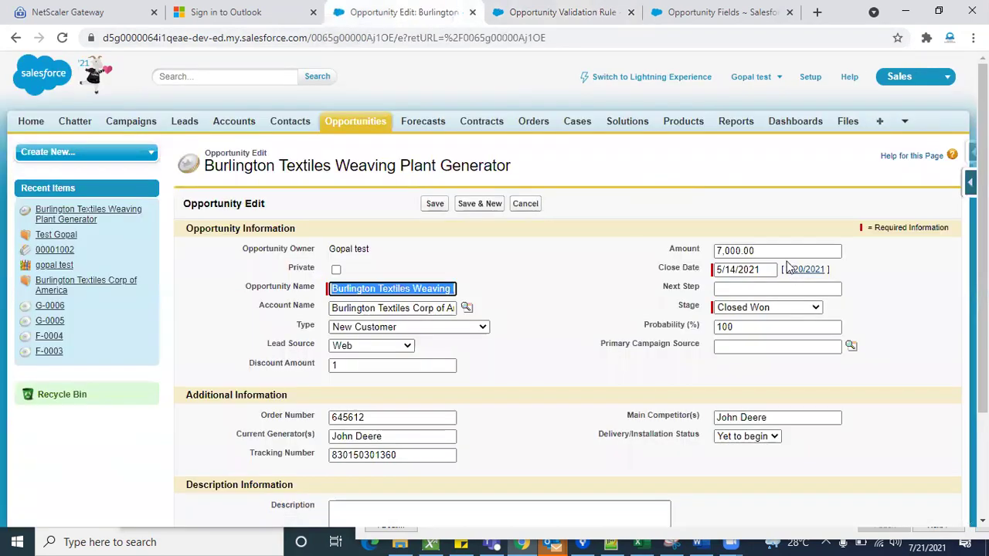
double_click(775, 251)
key("BackSpace")
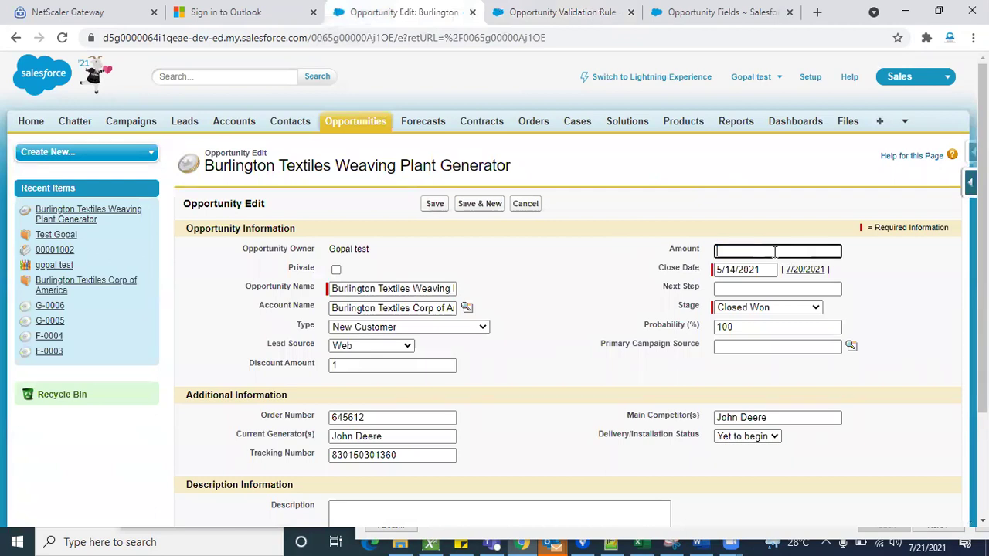
double_click(693, 250)
left_click(605, 254)
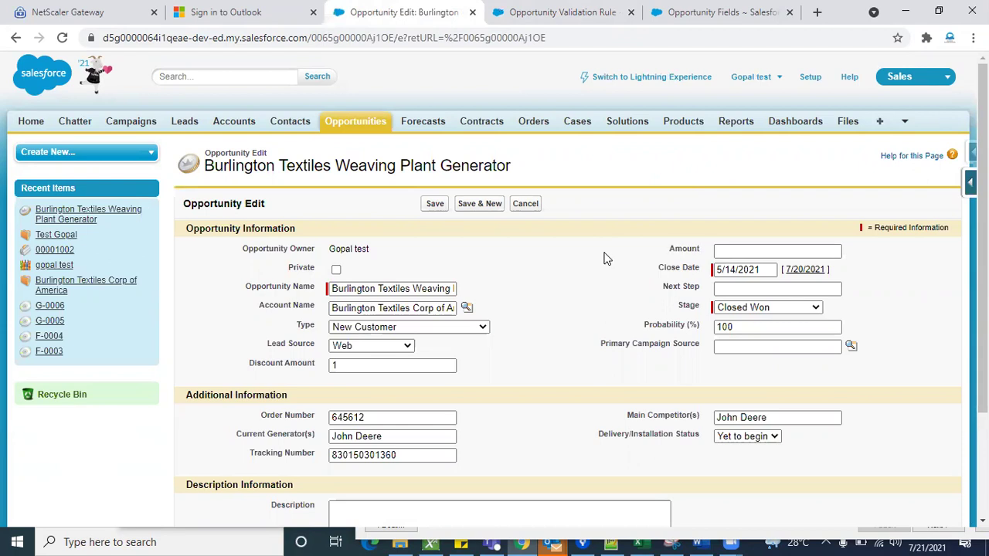
double_click(672, 250)
left_click(573, 279)
scroll(559, 383, "down", 2)
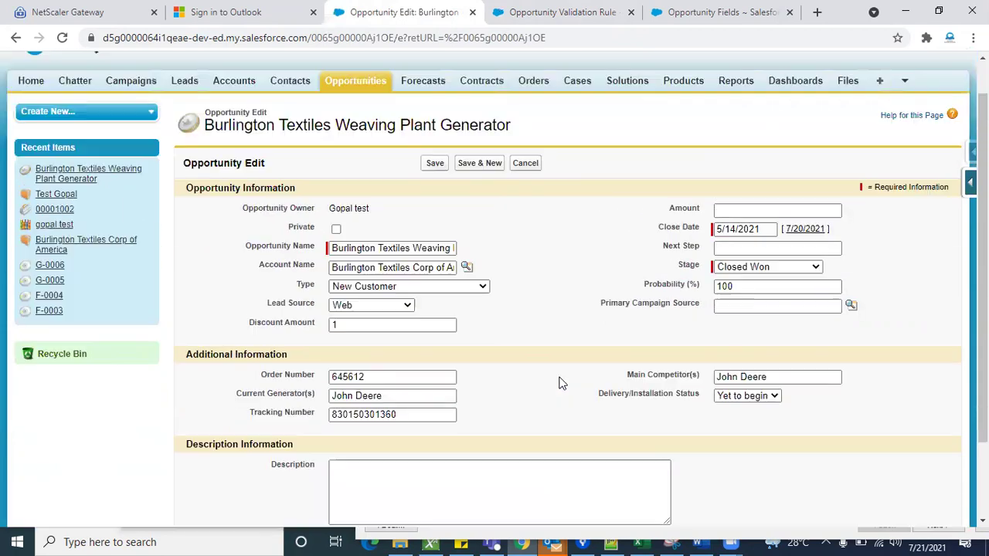
scroll(559, 382, "up", 2)
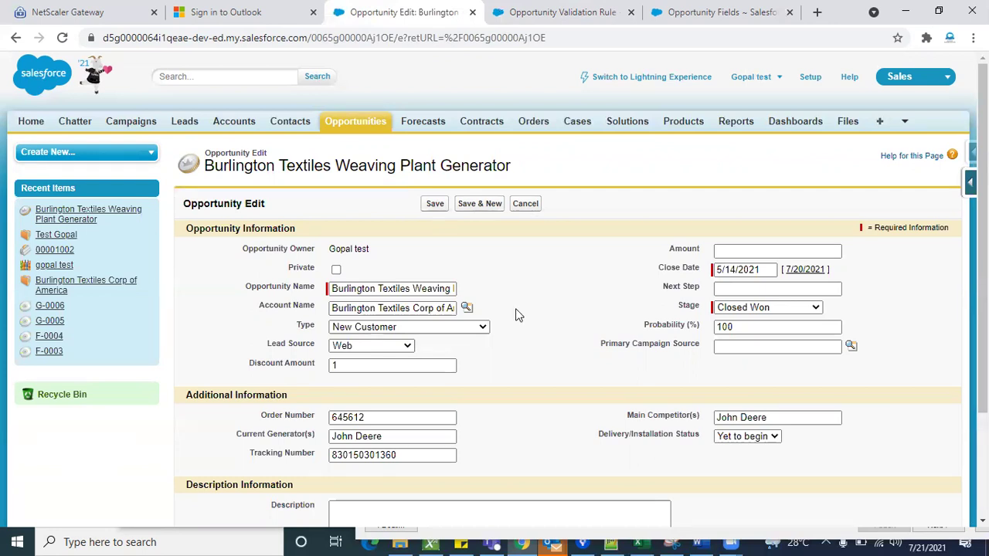
Step: Try to save the opportunity with an empty Opportunity Name and read the error message at that field
double_click(392, 289)
triple_click(392, 292)
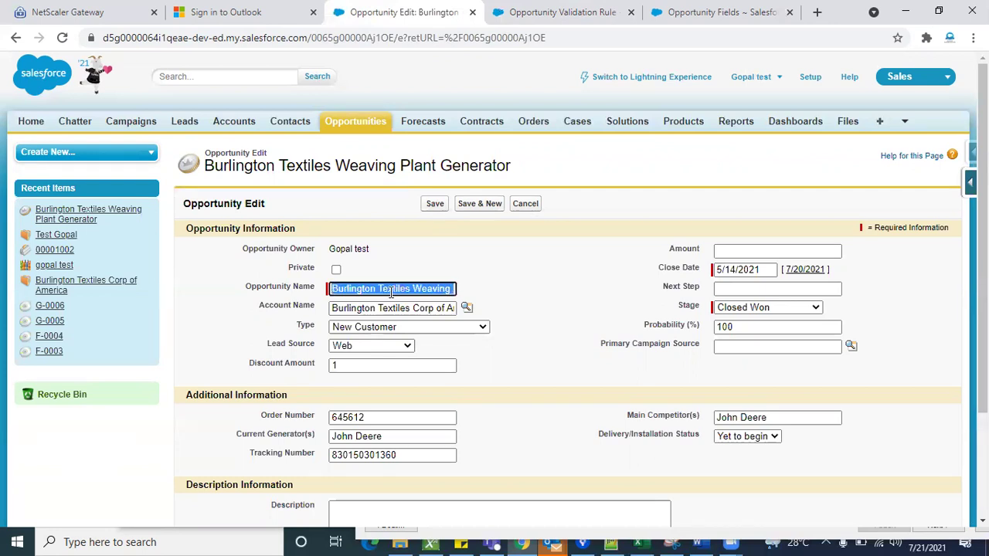
key("Delete")
left_click(434, 203)
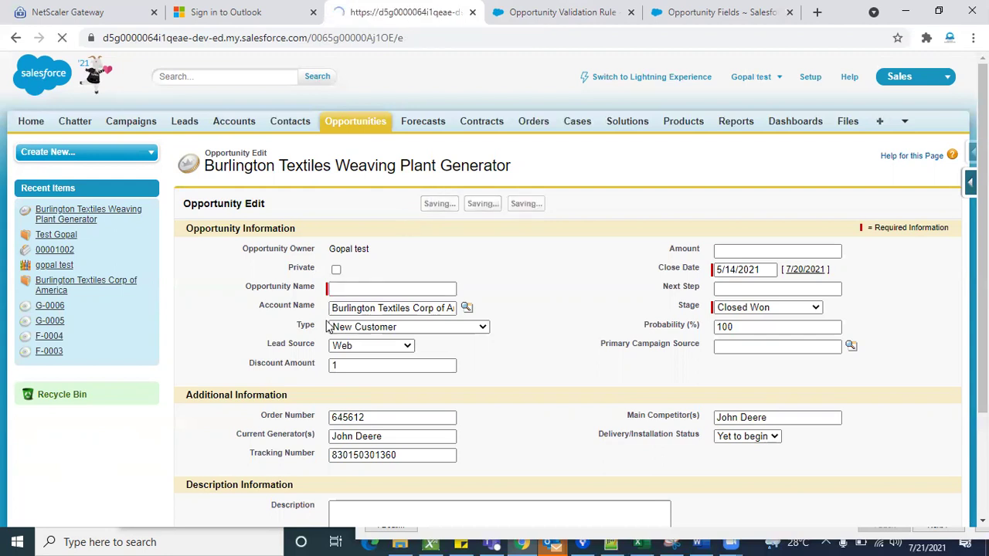
left_click_drag(330, 322, 508, 319)
left_click(508, 315)
double_click(417, 320)
Step: Inspect the empty Amount field and cancel editing the opportunity
left_click(736, 266)
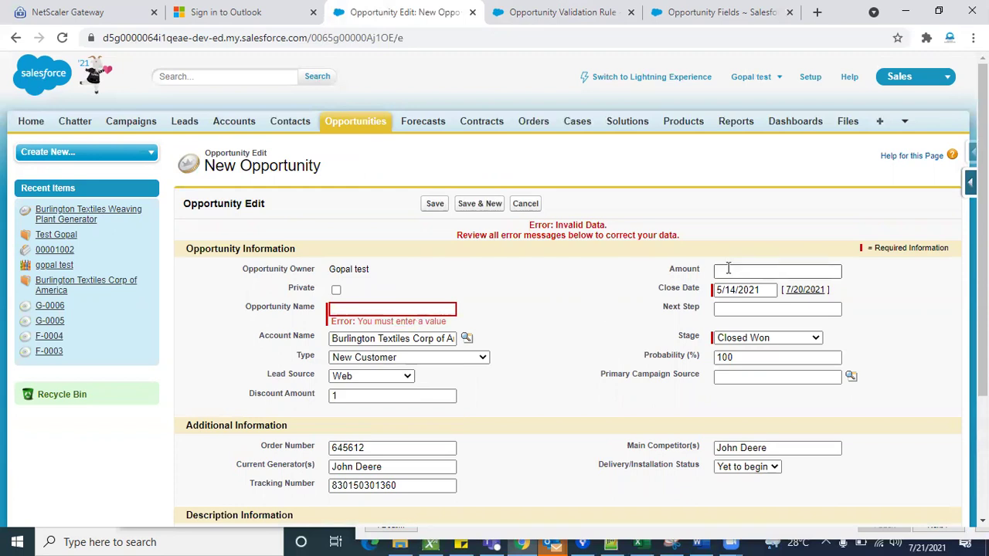
double_click(685, 268)
left_click(746, 272)
left_click(641, 295)
left_click(732, 269)
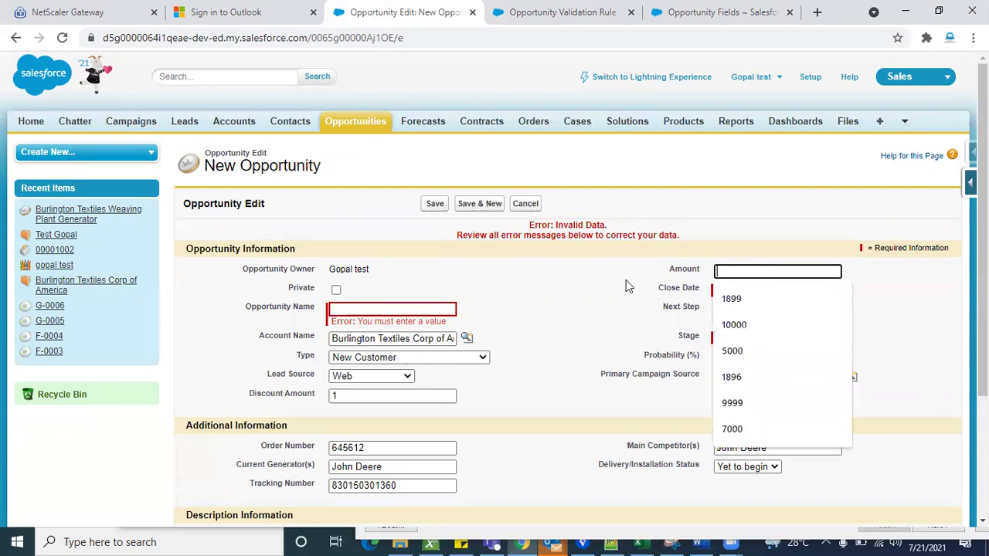
left_click(607, 292)
left_click(528, 205)
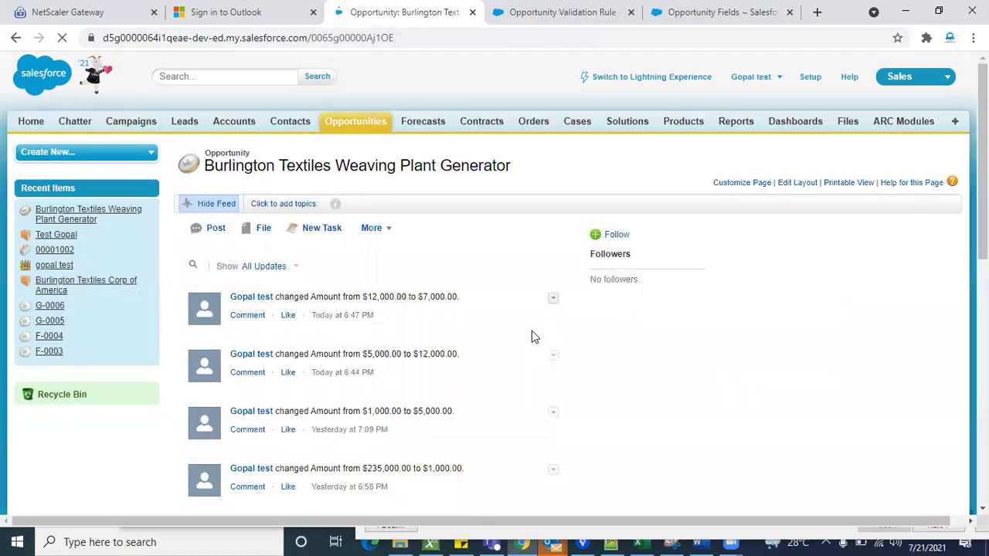
Step: Change the Close Date to 5/10/2021 directly in the opportunity's details and try to save
scroll(657, 419, "down", 4)
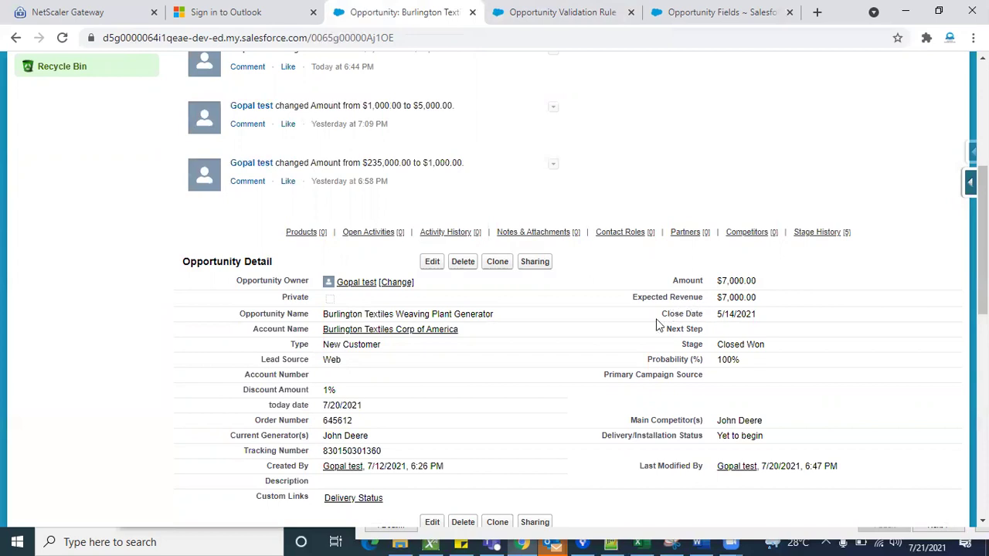
scroll(659, 415, "down", 1)
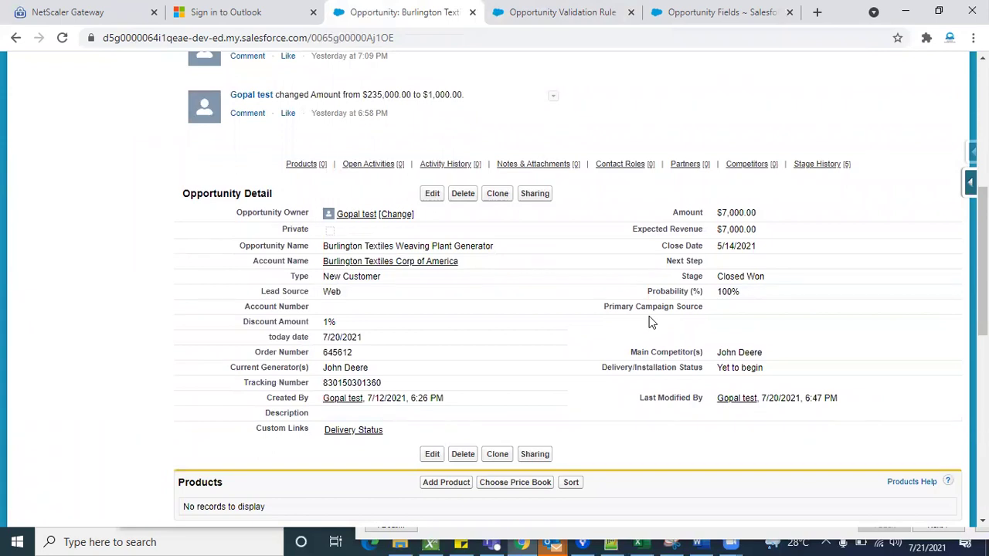
double_click(756, 246)
left_click(757, 320)
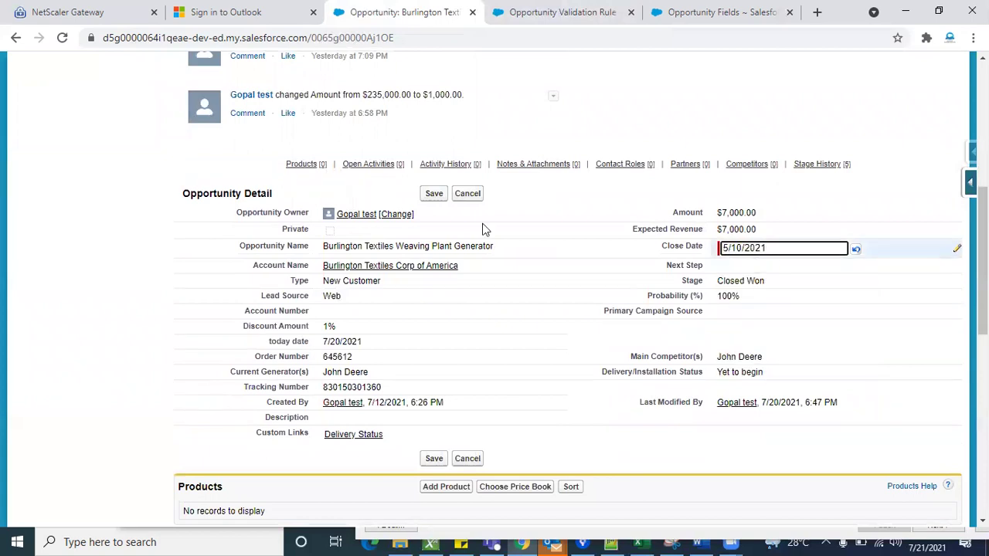
left_click(434, 193)
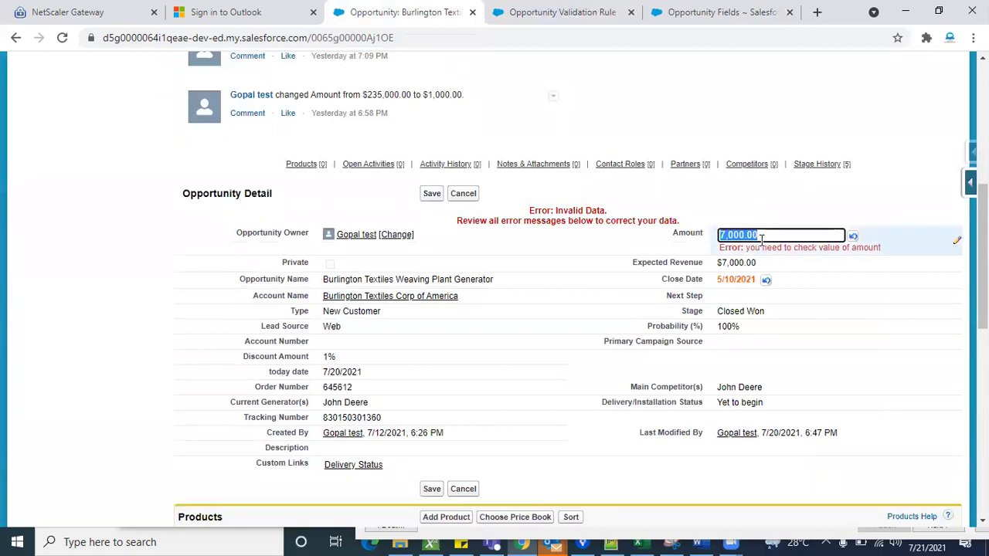
Step: Set the opportunity's Amount to 10000 and save the record
key("BackSpace")
type("10")
key("BackSpace")
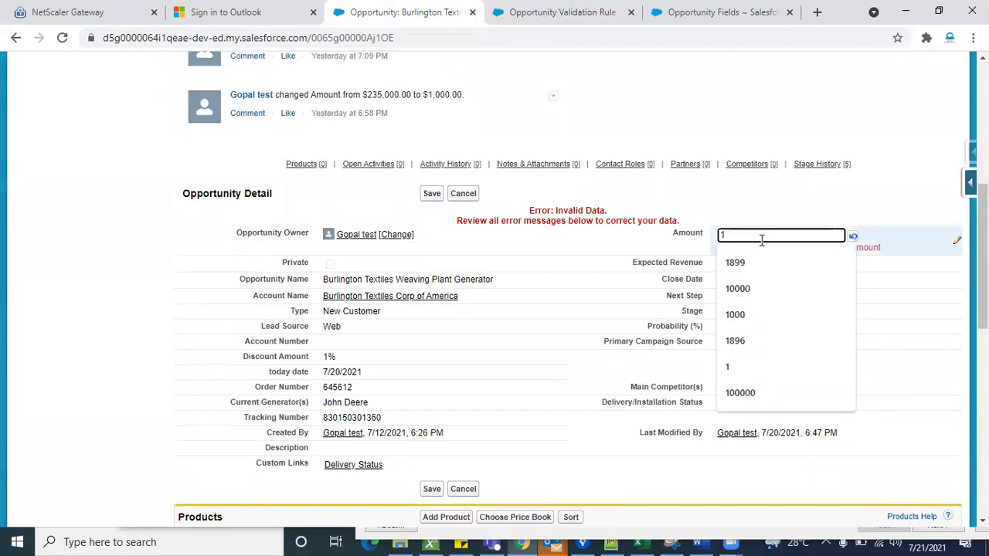
type("0000")
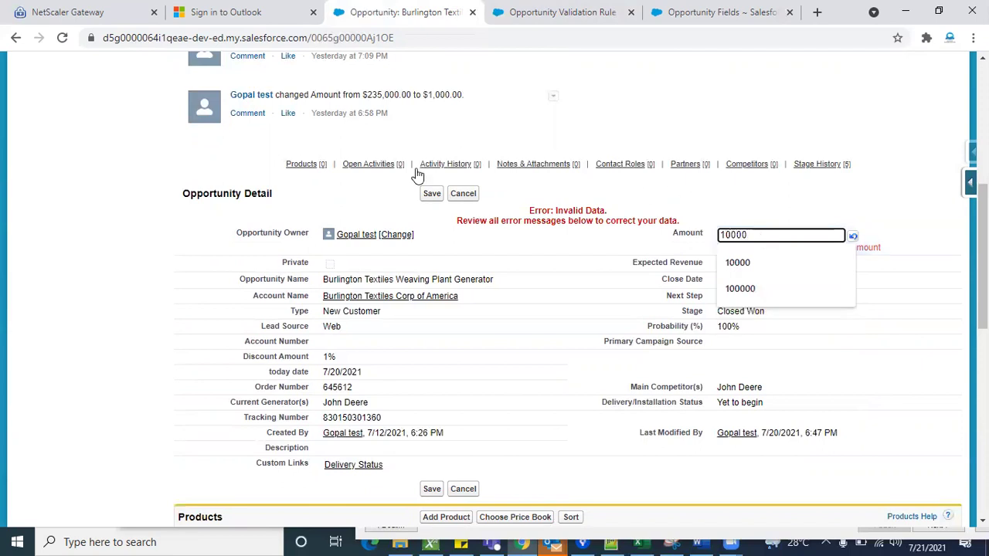
left_click(430, 195)
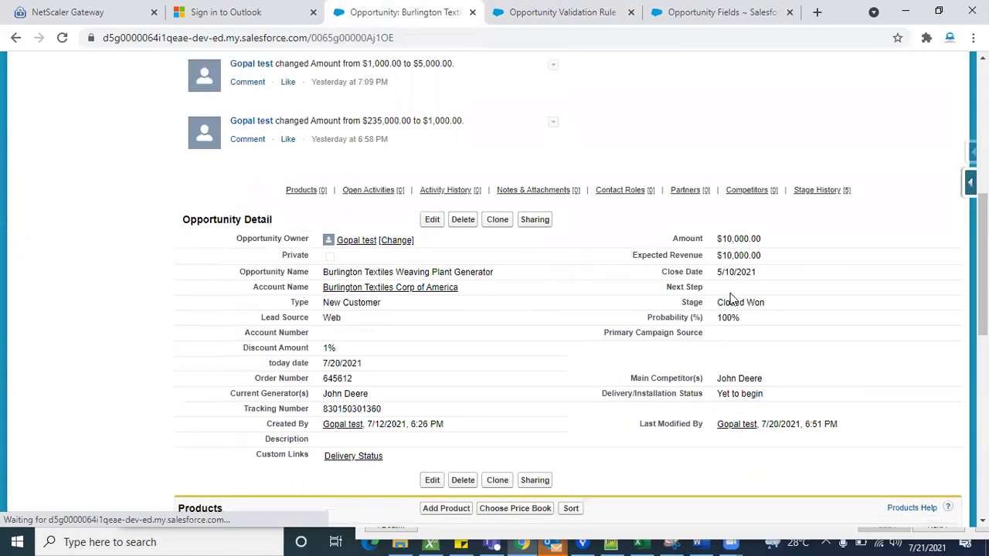
Step: Set the opportunity's Close Date to 5/5/2020 and save the record
double_click(773, 279)
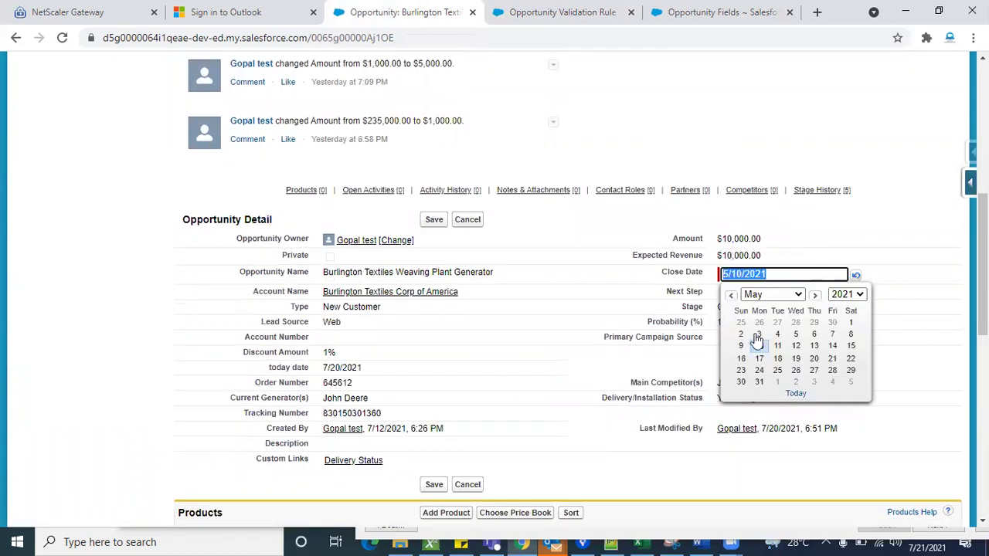
left_click(848, 294)
left_click(849, 347)
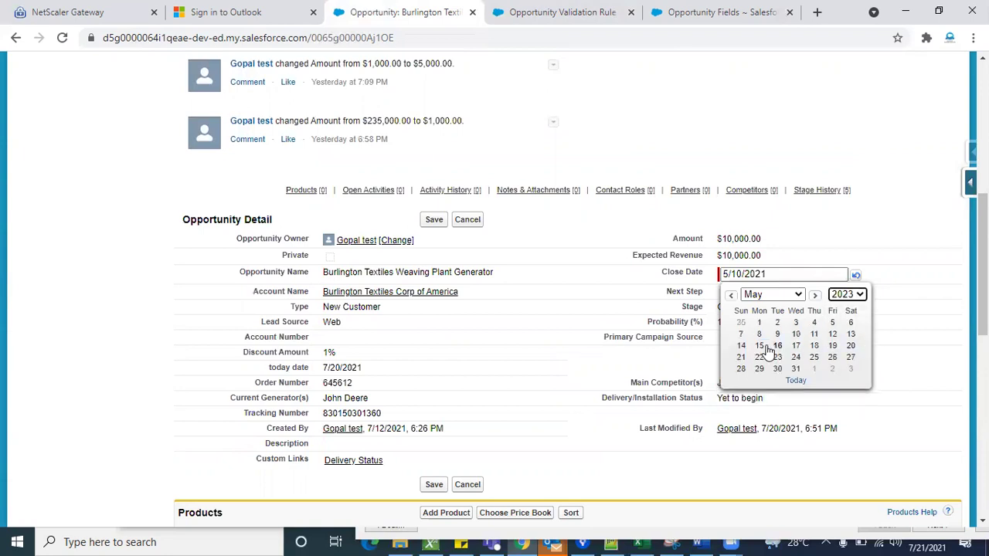
left_click(861, 297)
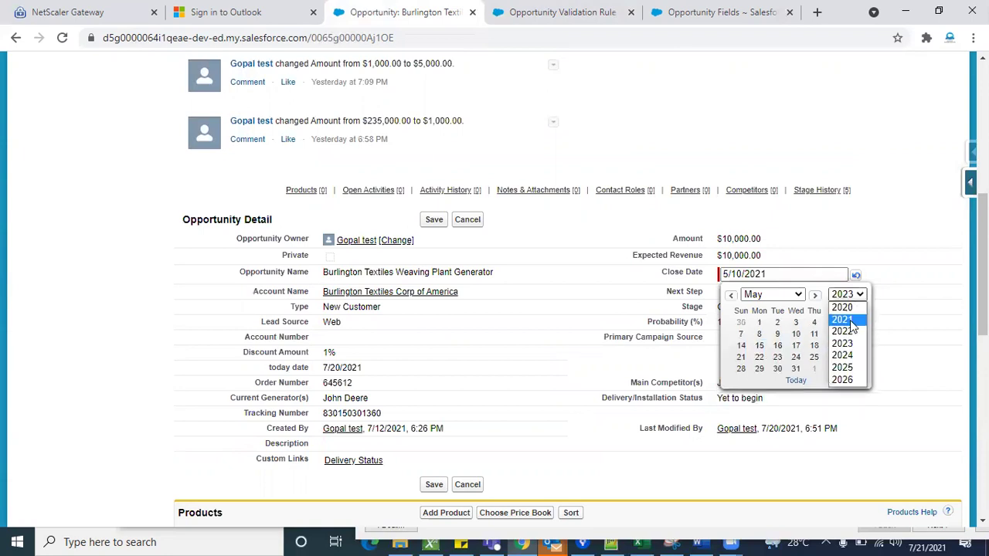
left_click(842, 310)
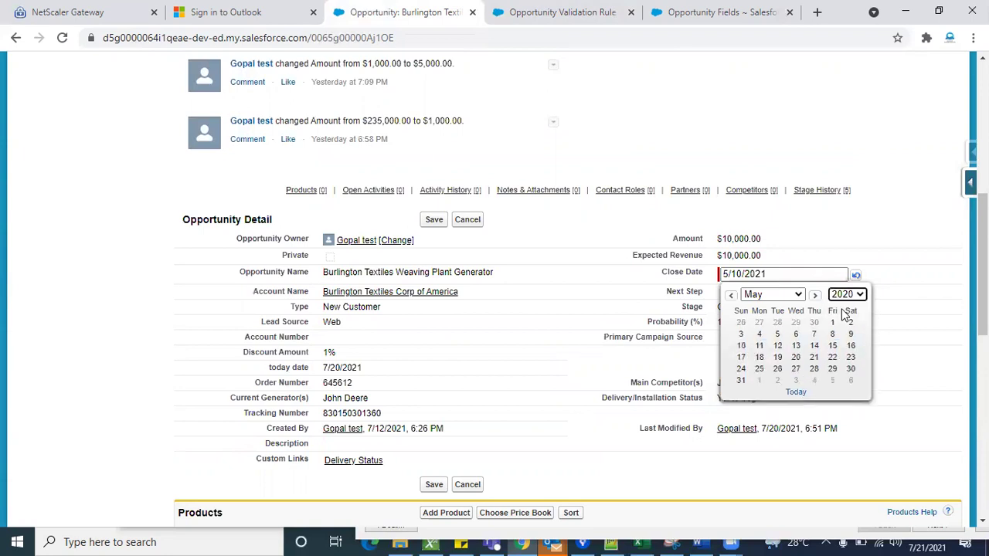
left_click(777, 336)
left_click(435, 222)
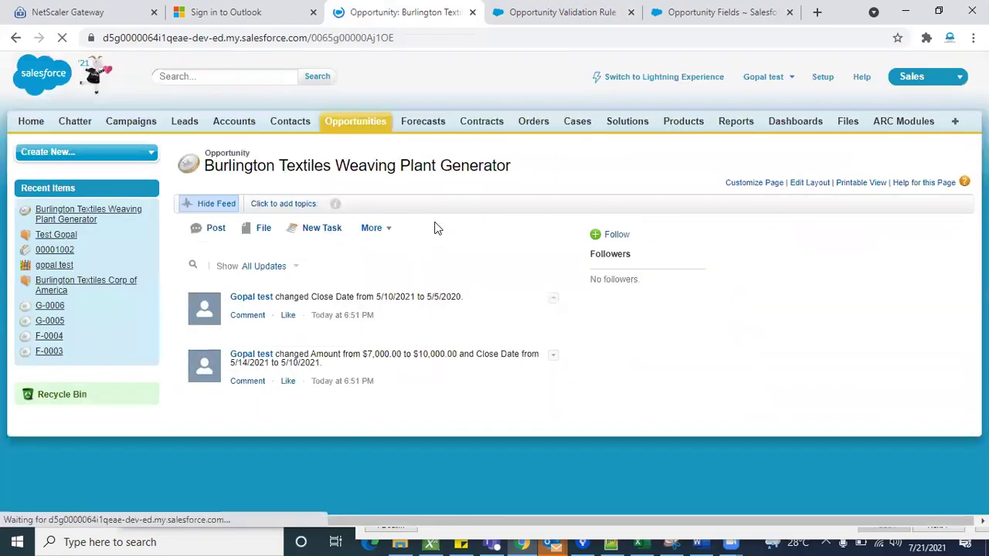
Step: Set the opportunity's Close Date to 5/27/2020 and save the record
scroll(623, 354, "down", 5)
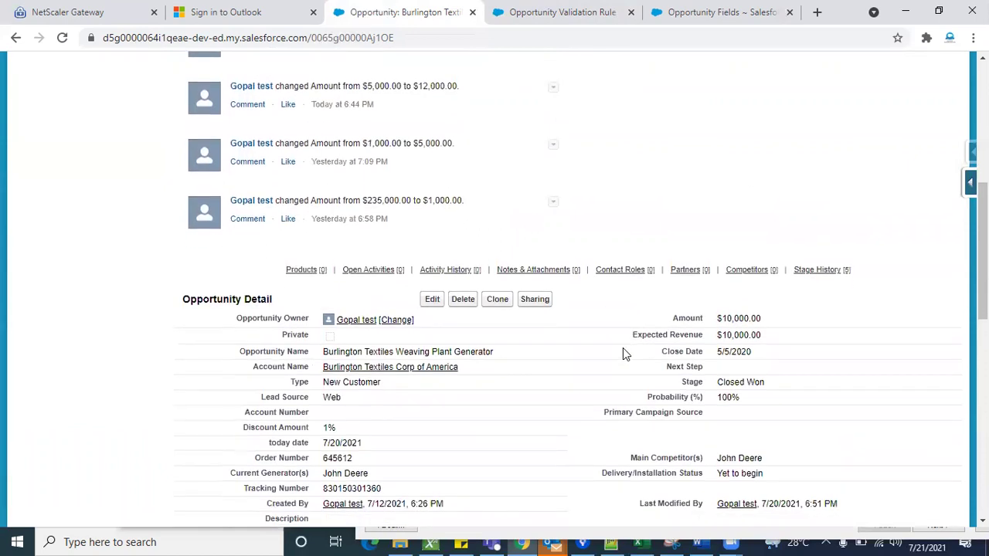
scroll(610, 373, "down", 1)
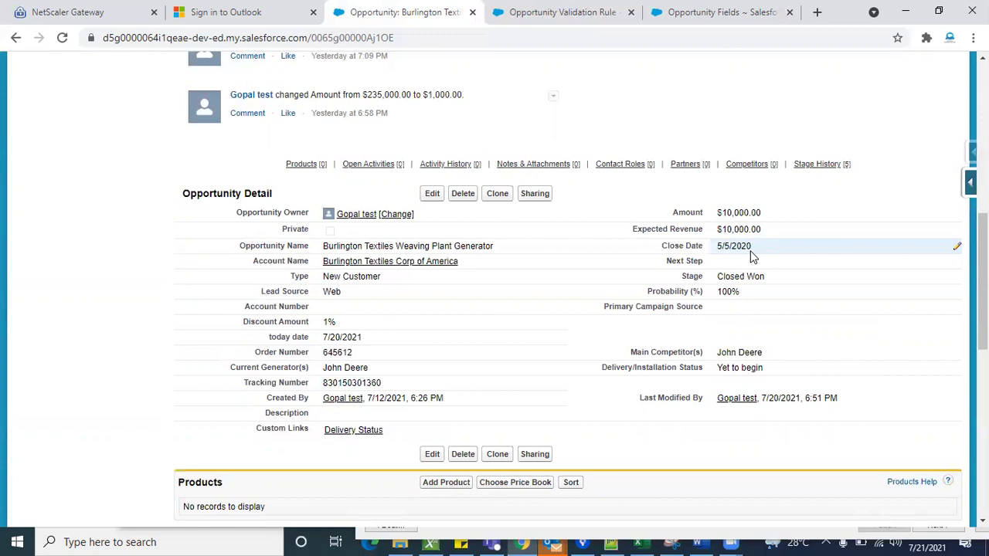
double_click(753, 257)
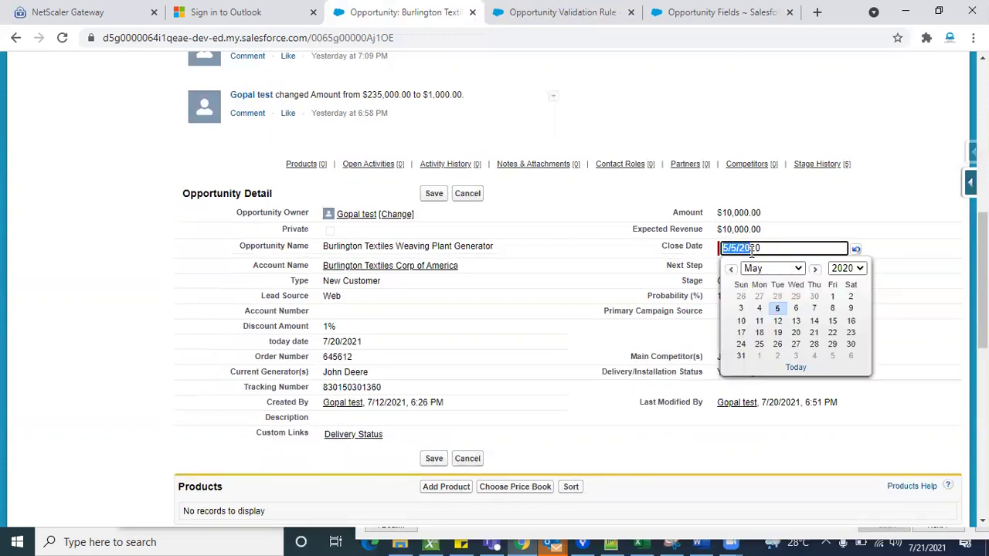
left_click(795, 345)
left_click(429, 195)
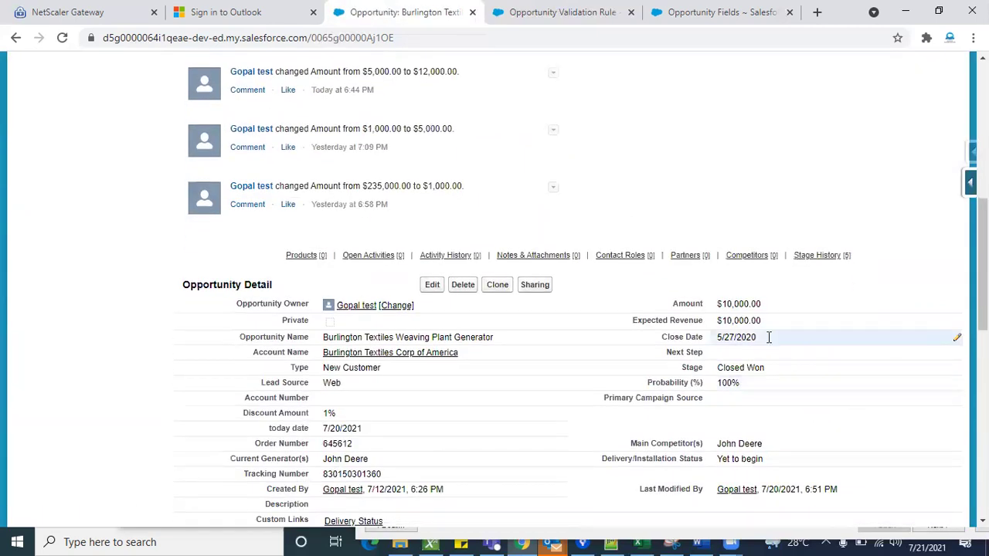
Step: Set the opportunity's Close Date to 7/20/2021 and save the record
double_click(769, 337)
left_click(846, 360)
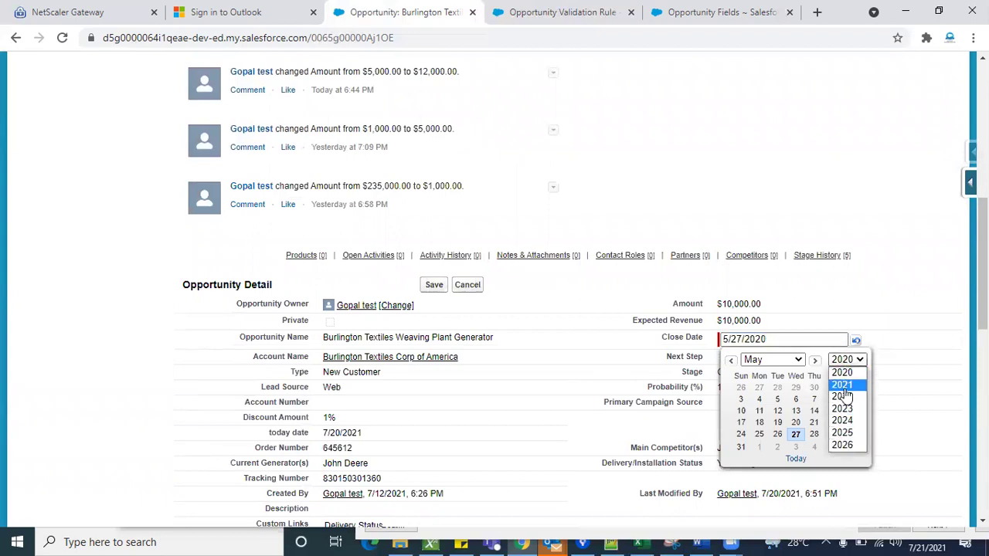
left_click(844, 387)
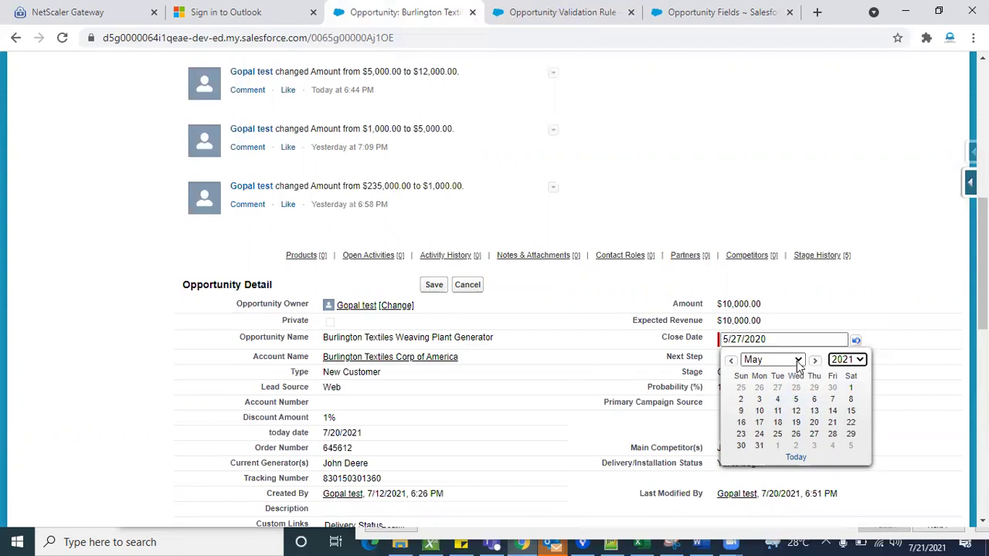
left_click(798, 361)
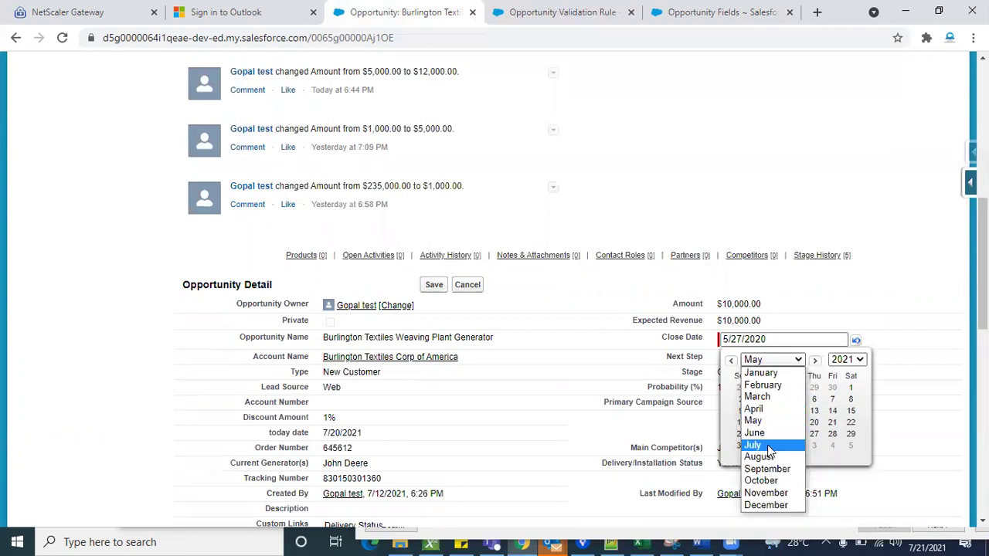
left_click(753, 446)
left_click(777, 424)
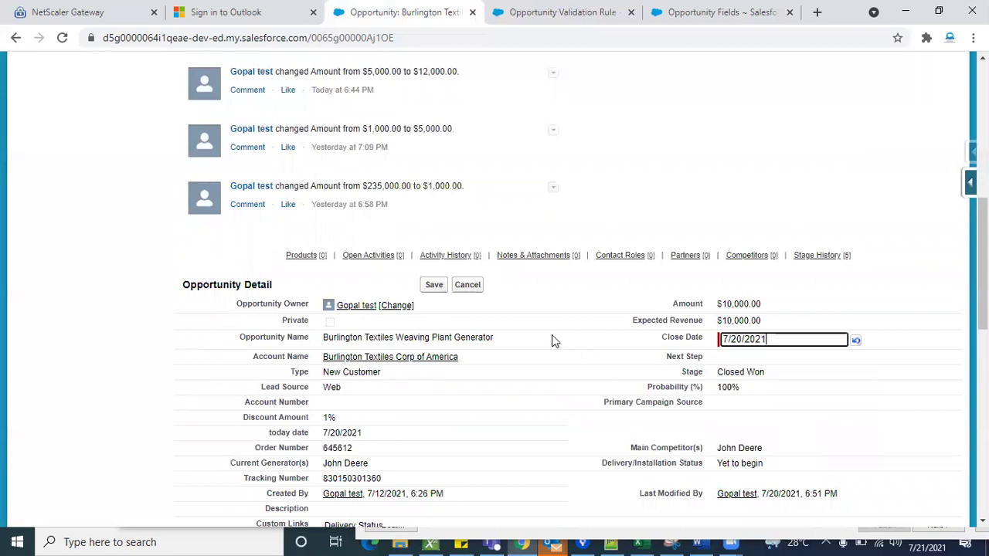
left_click(434, 285)
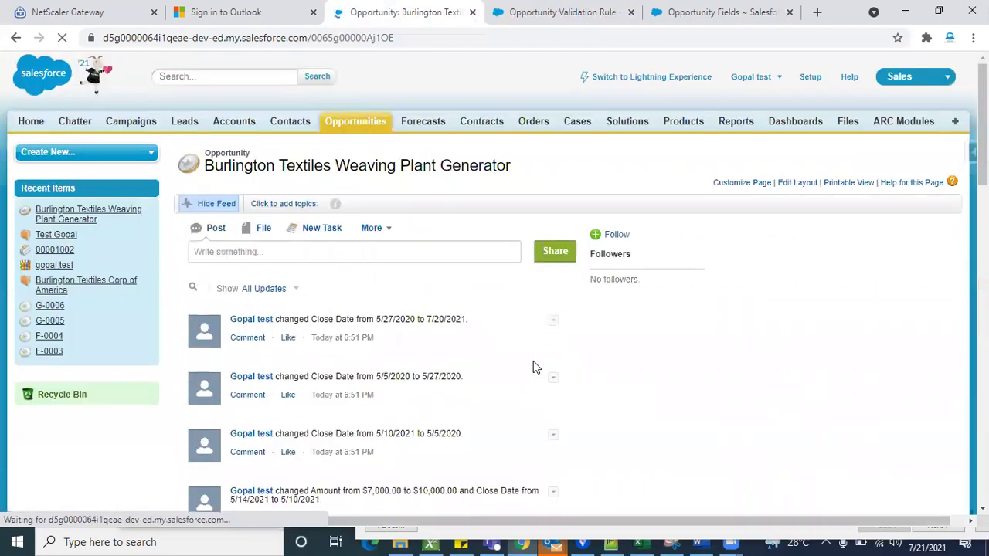
scroll(638, 348, "down", 8)
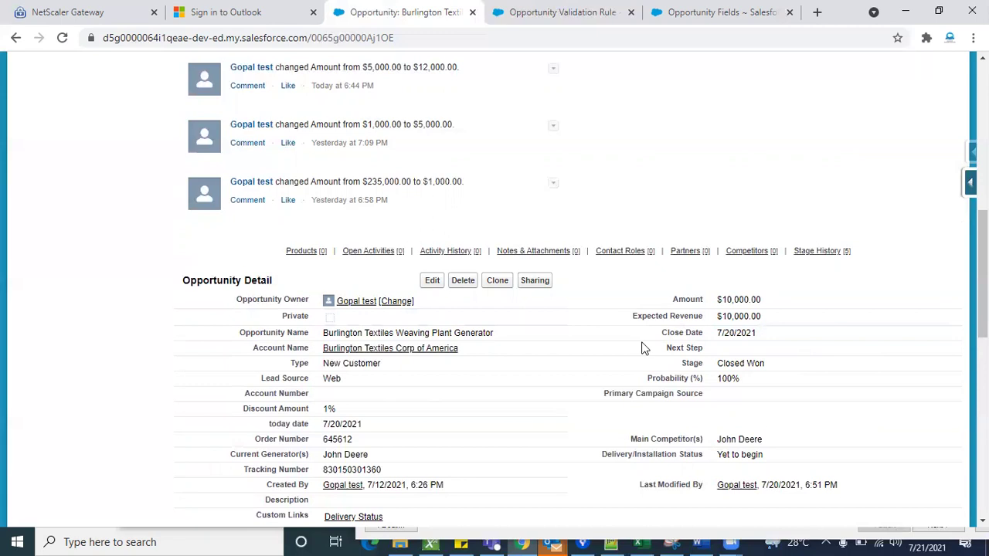
scroll(620, 304, "up", 6)
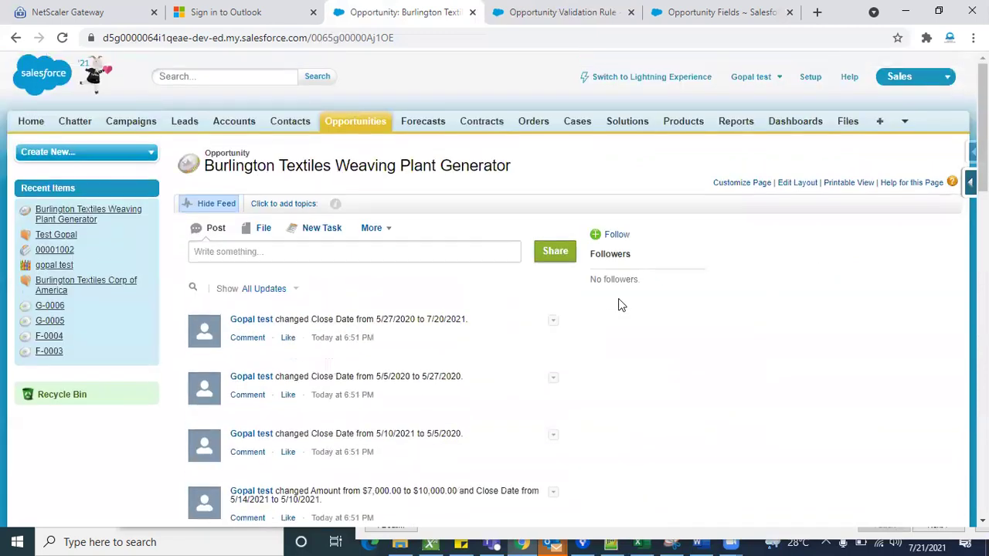
scroll(620, 304, "down", 4)
scroll(620, 305, "down", 5)
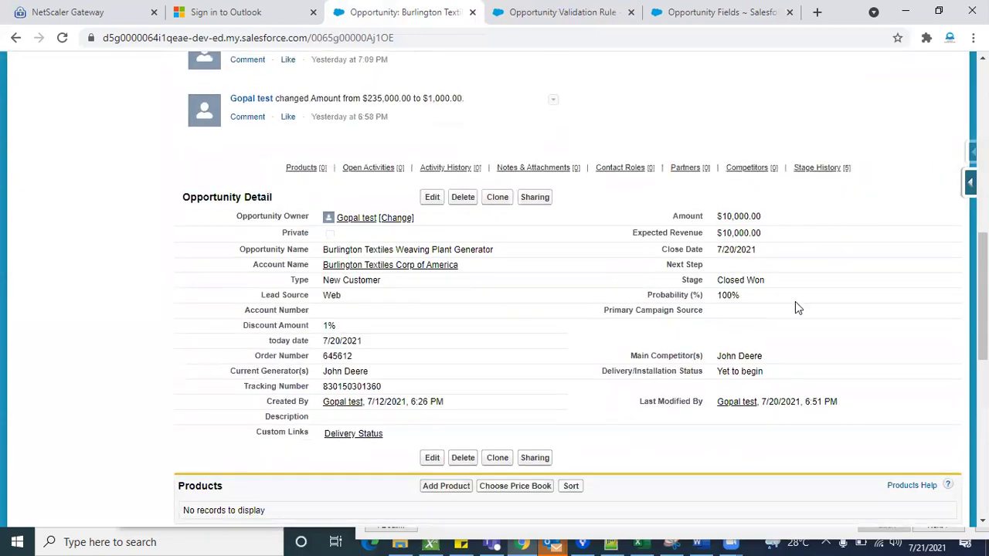
left_click(970, 182)
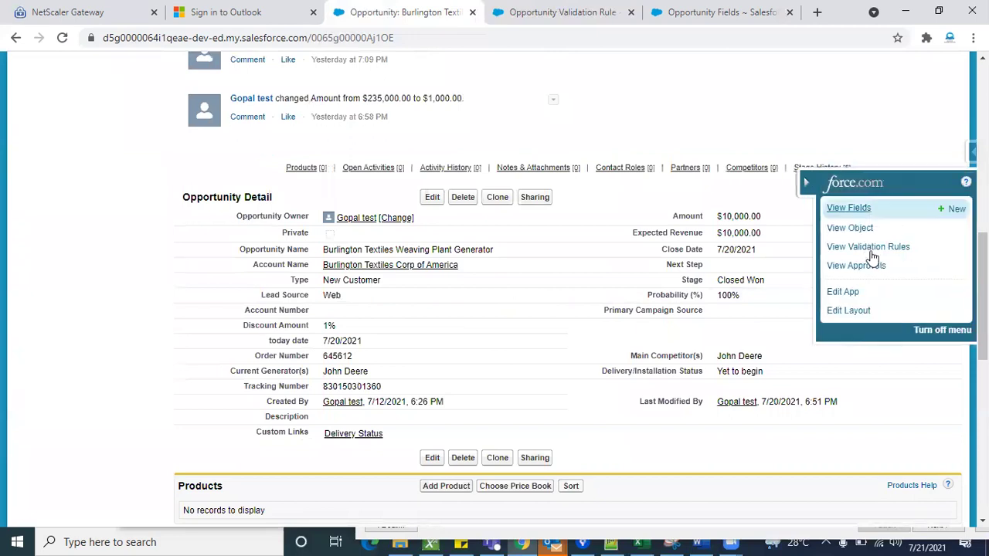
scroll(731, 132, "up", 10)
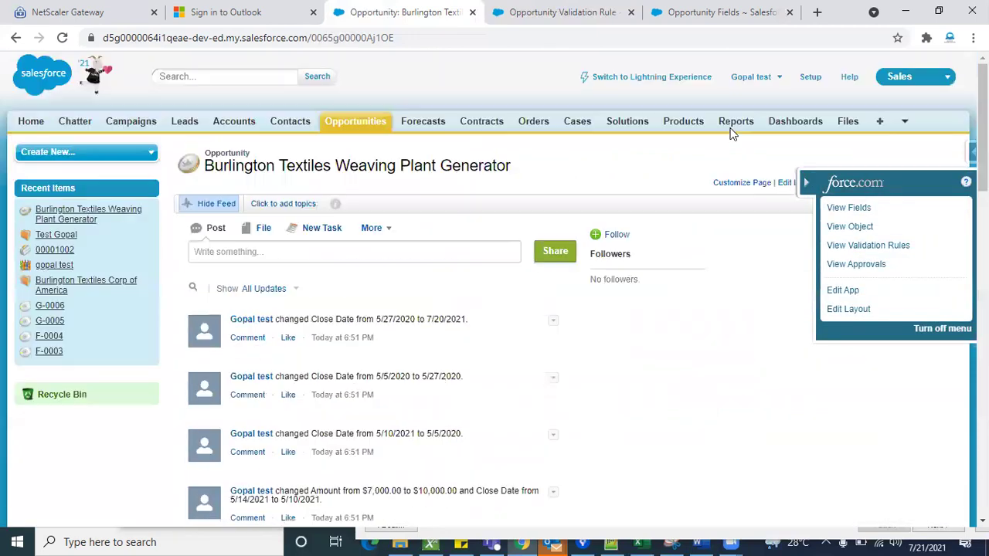
Step: Search Setup for "opp" and open the Opportunity validation rules
left_click(808, 78)
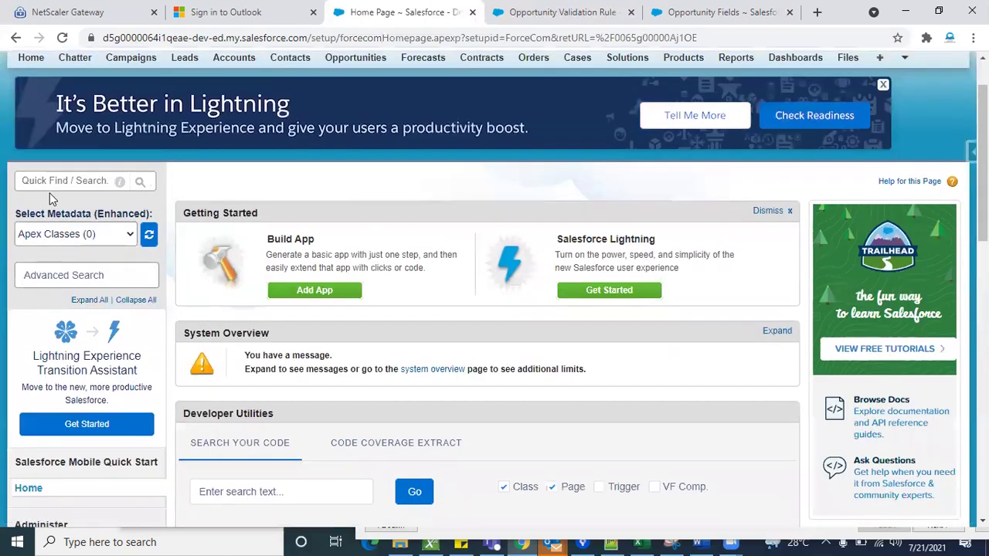
left_click(47, 181)
type("opp")
scroll(87, 262, "down", 3)
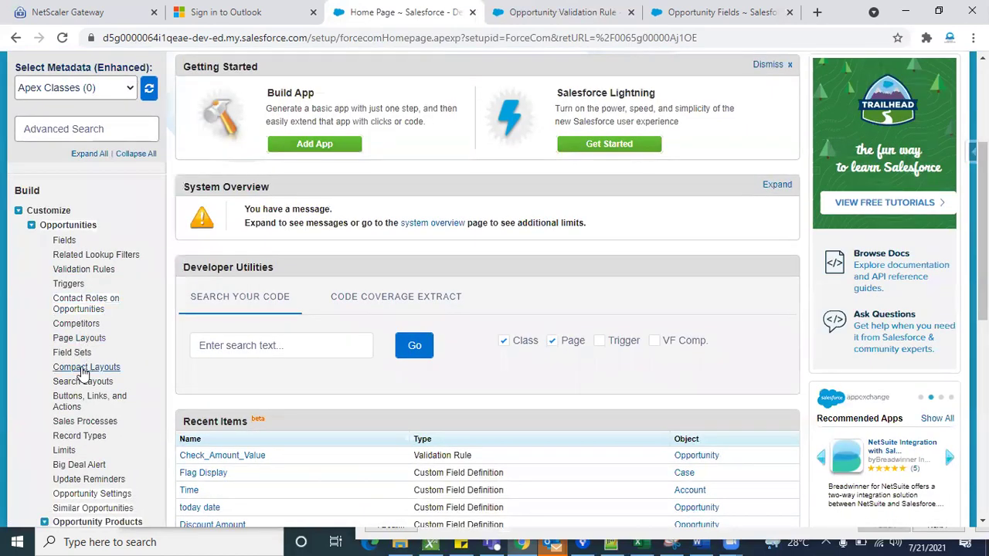
scroll(81, 376, "down", 1)
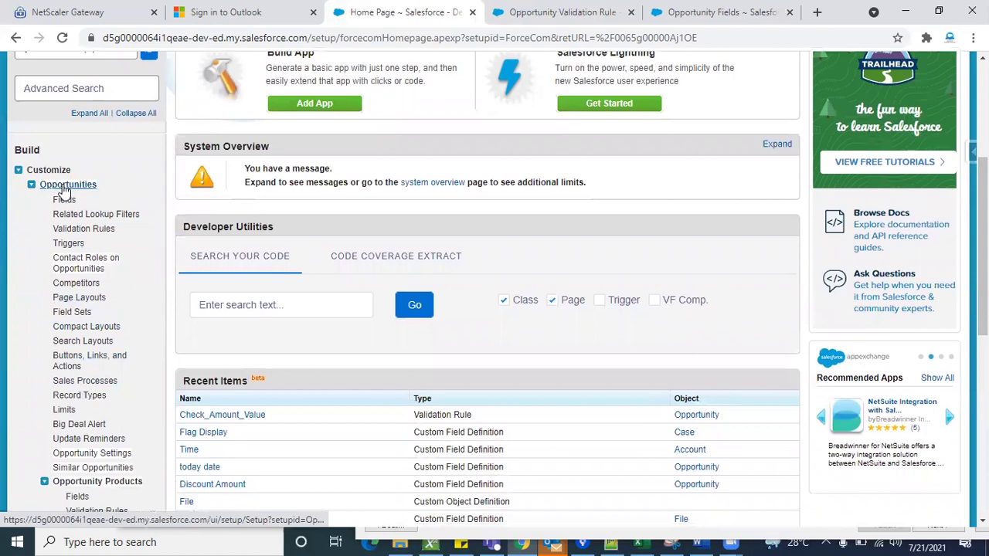
left_click(74, 231)
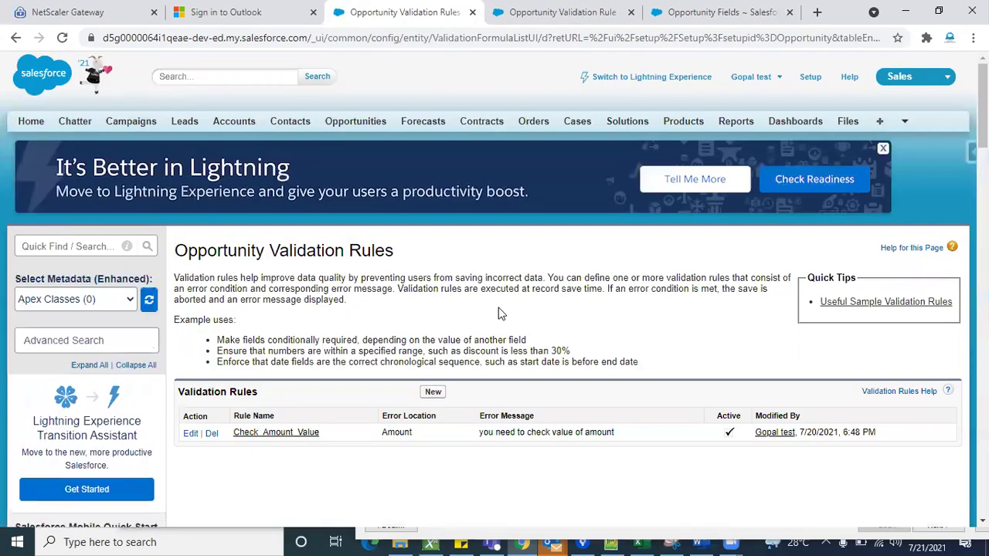
Step: Start a new Opportunity validation rule and name it close_date_required
scroll(485, 277, "down", 1)
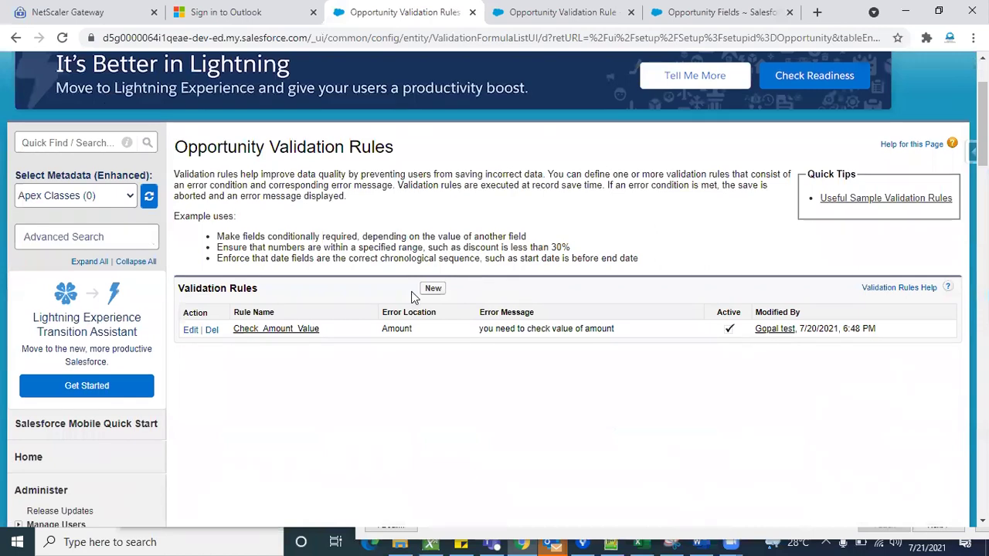
scroll(622, 393, "down", 3)
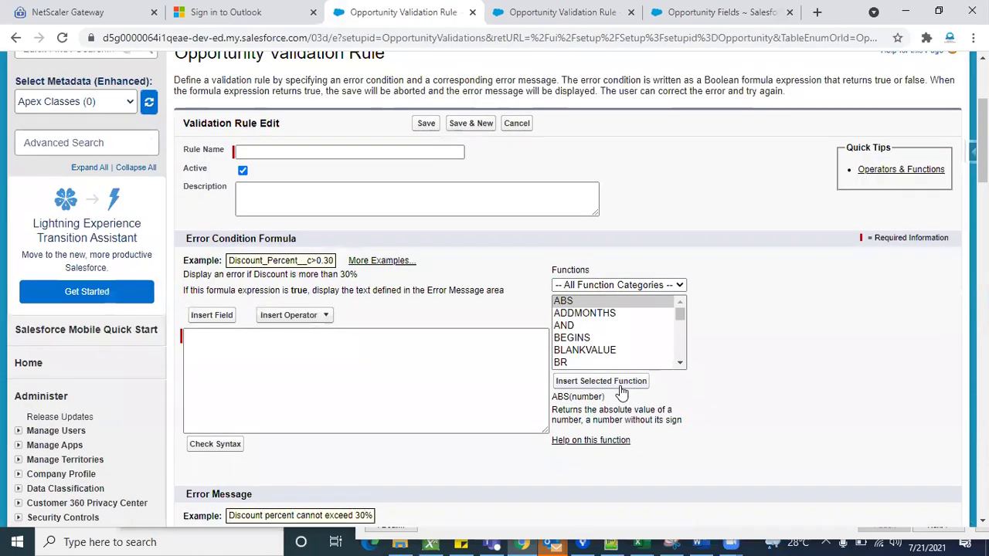
scroll(622, 392, "up", 1)
left_click(382, 225)
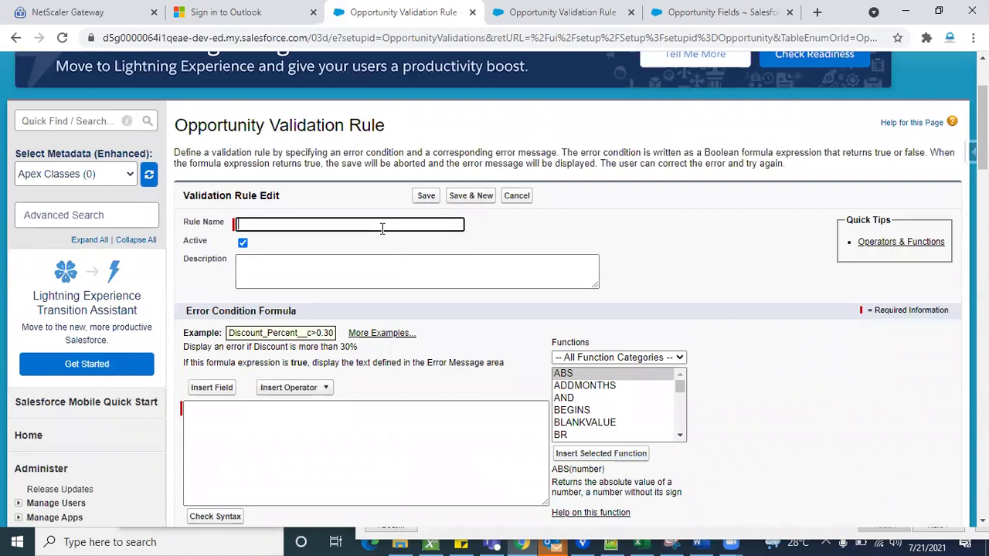
type("cloo")
key("BackSpace")
type("se")
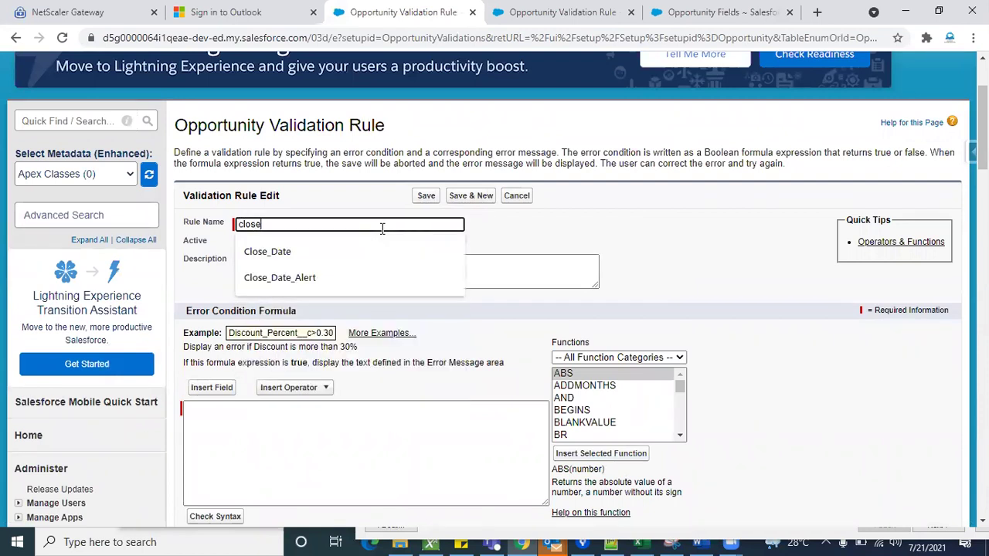
type(" date")
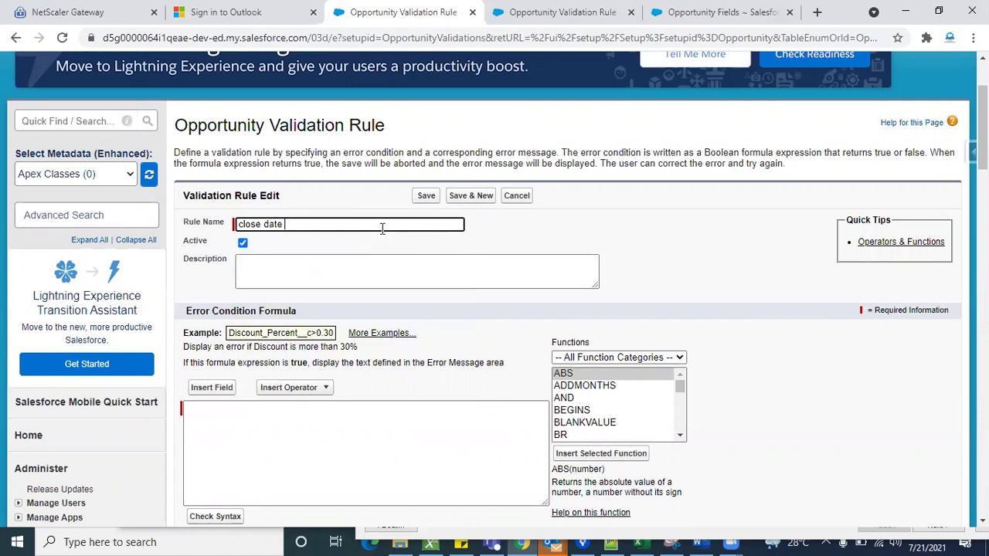
type(" required")
left_click(384, 267)
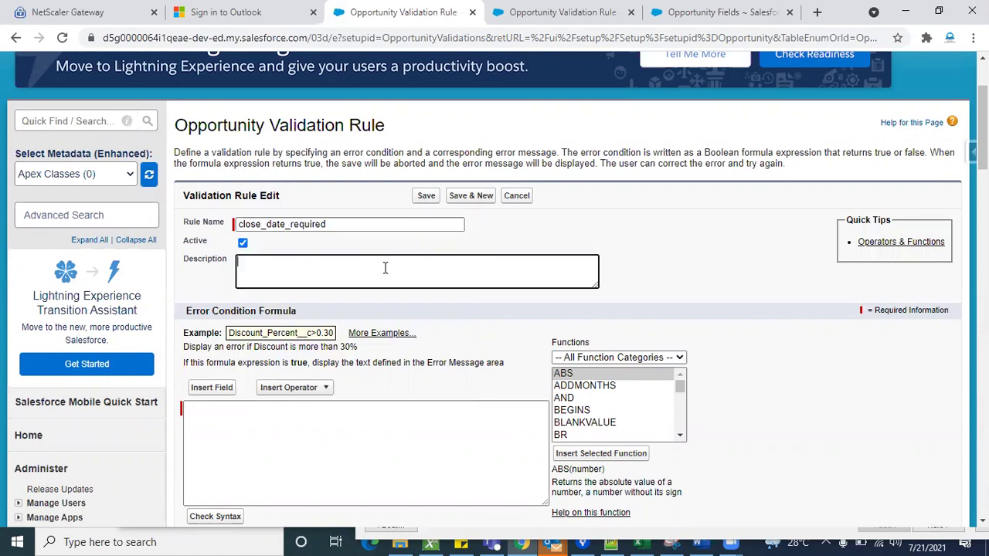
Step: Insert the Close Date field into the error condition and complete the formula as CloseDate < TODAY() without a leading space
scroll(384, 267, "down", 3)
left_click(302, 254)
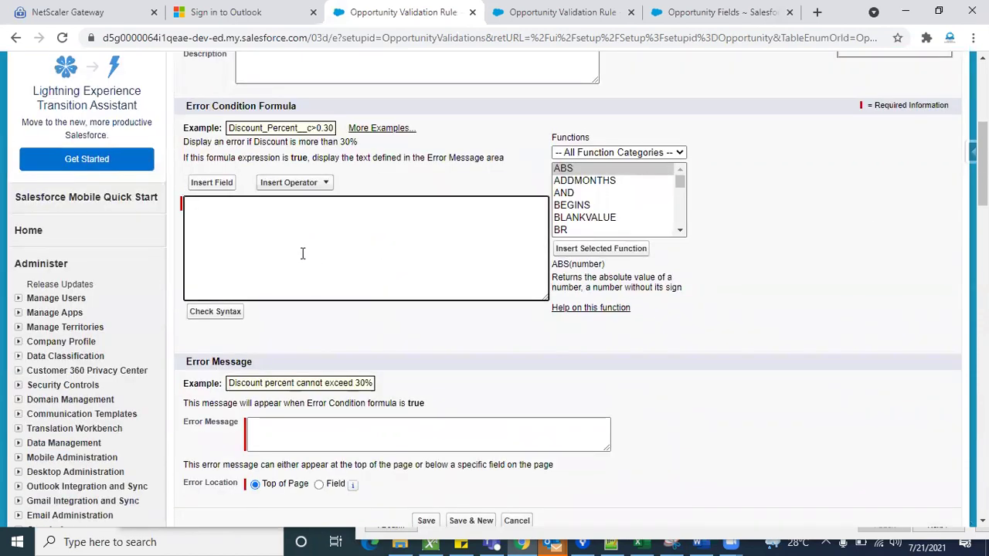
left_click(220, 182)
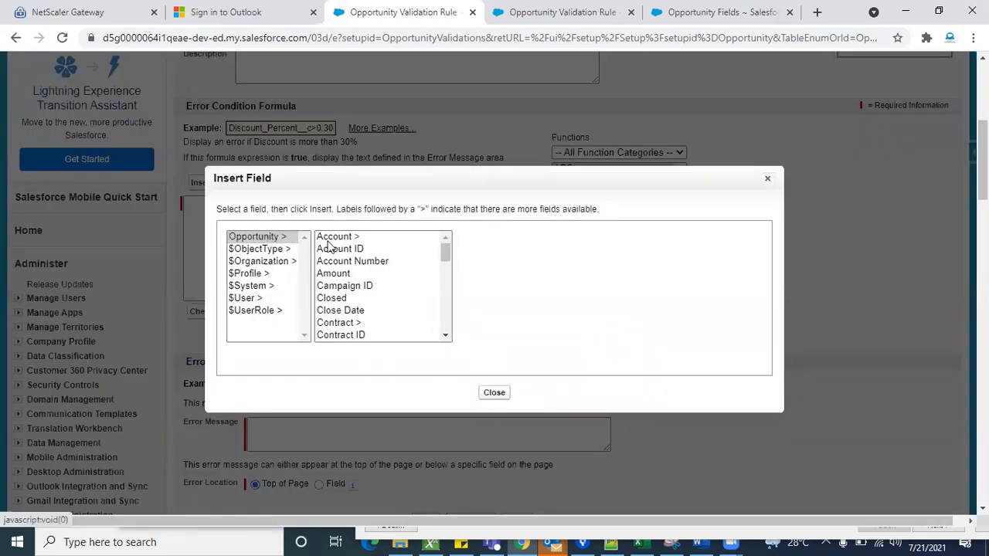
left_click(348, 310)
left_click(502, 316)
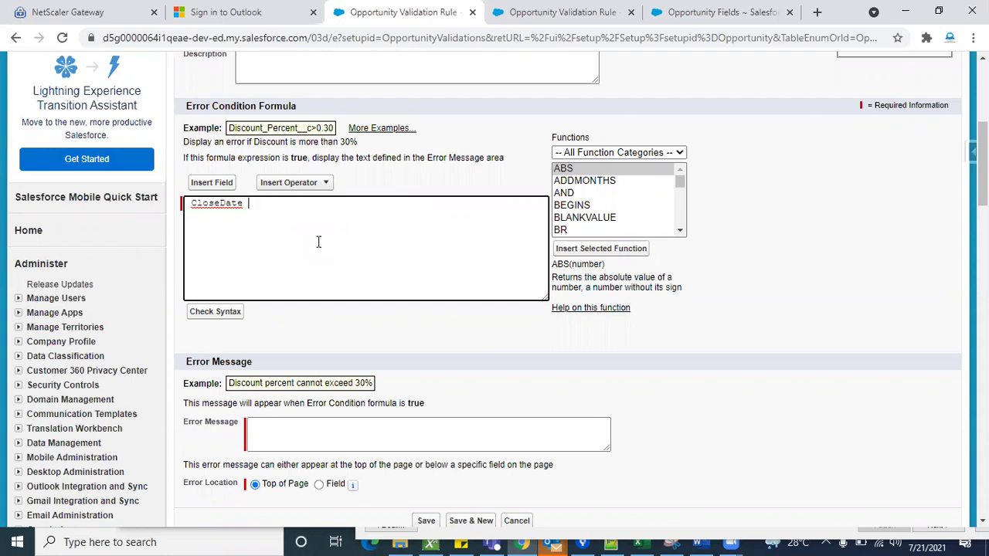
type("< TODAY()")
double_click(277, 203)
left_click(288, 202)
left_click(192, 203)
key("BackSpace")
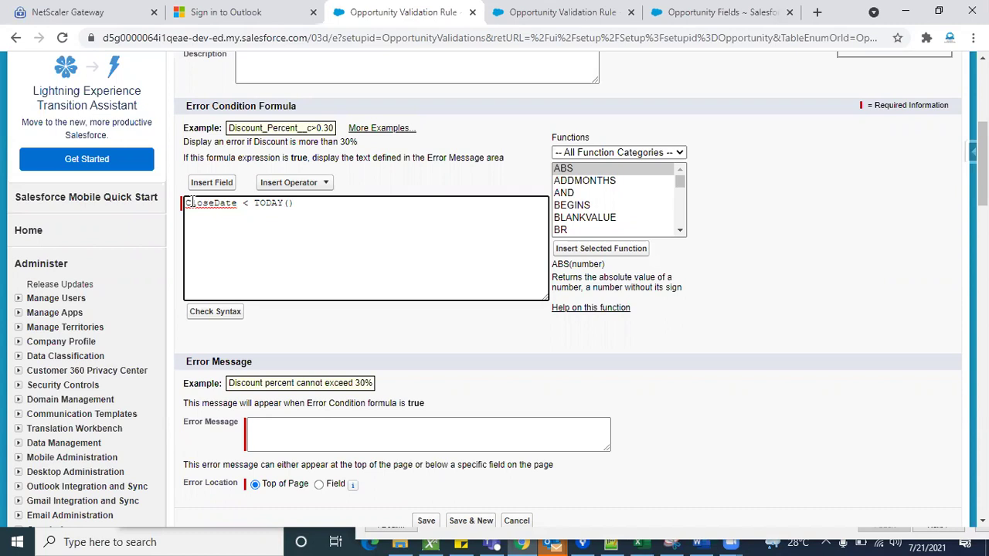
Step: Enter the rule's error message as "close date must be today's date or future date"
scroll(444, 185, "down", 2)
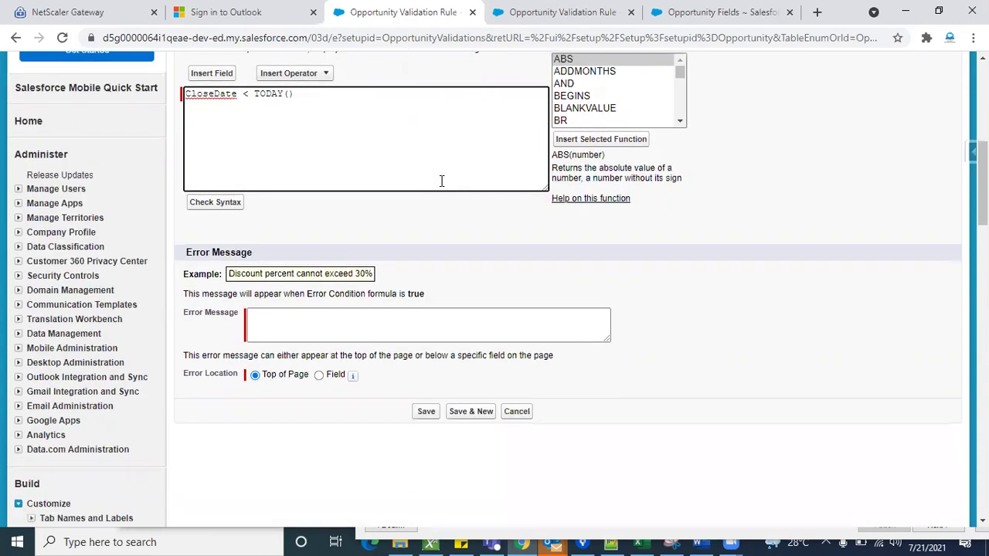
left_click(327, 317)
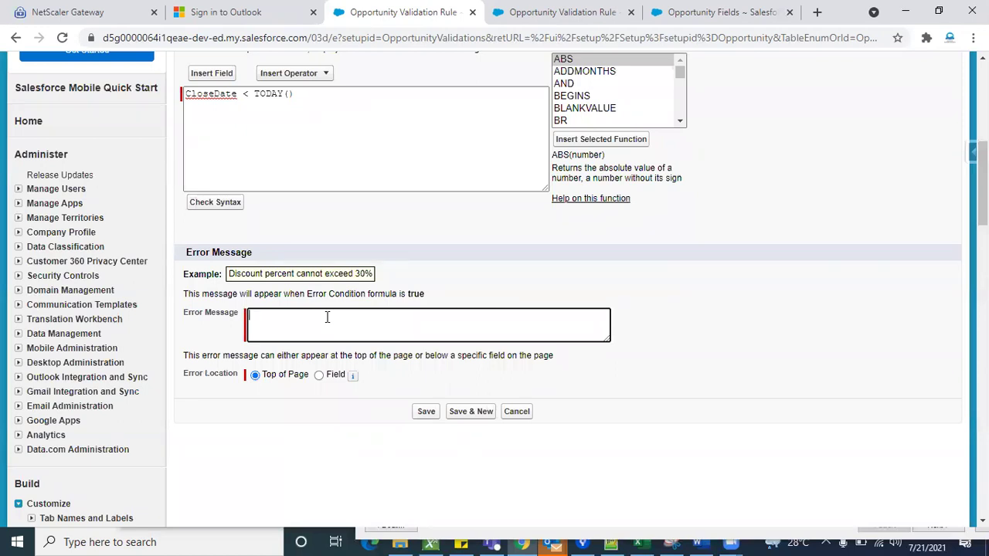
scroll(327, 316, "up", 1)
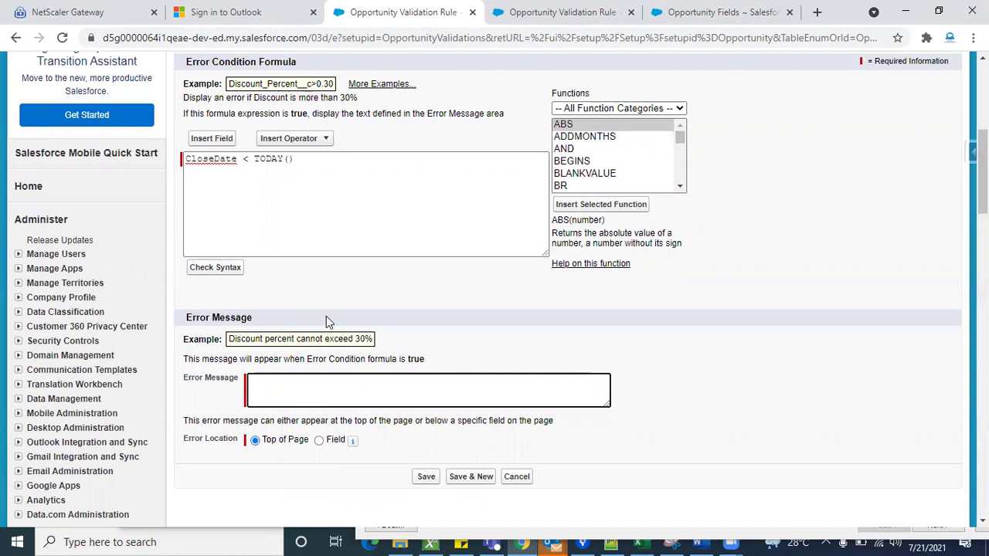
scroll(441, 316, "down", 1)
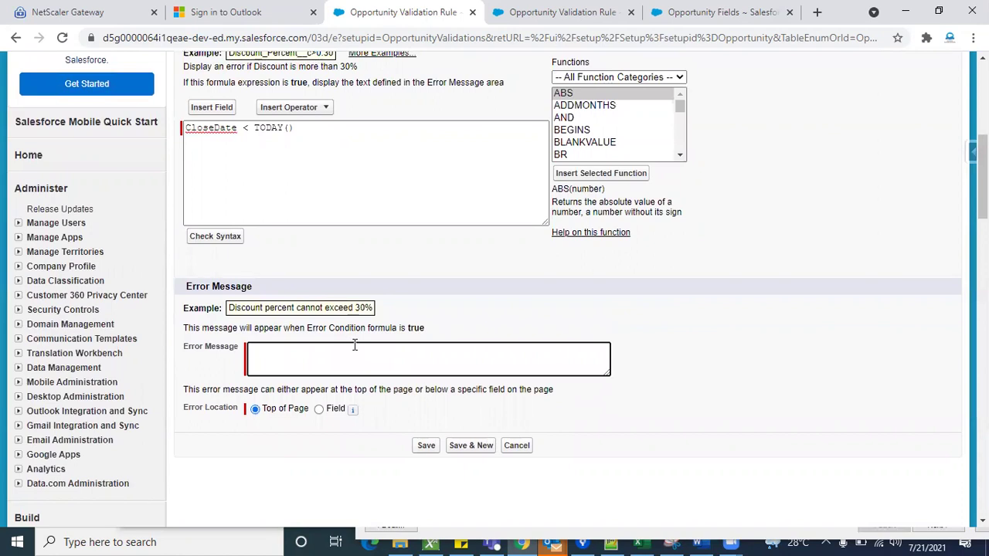
type("close date must be today's date or fu")
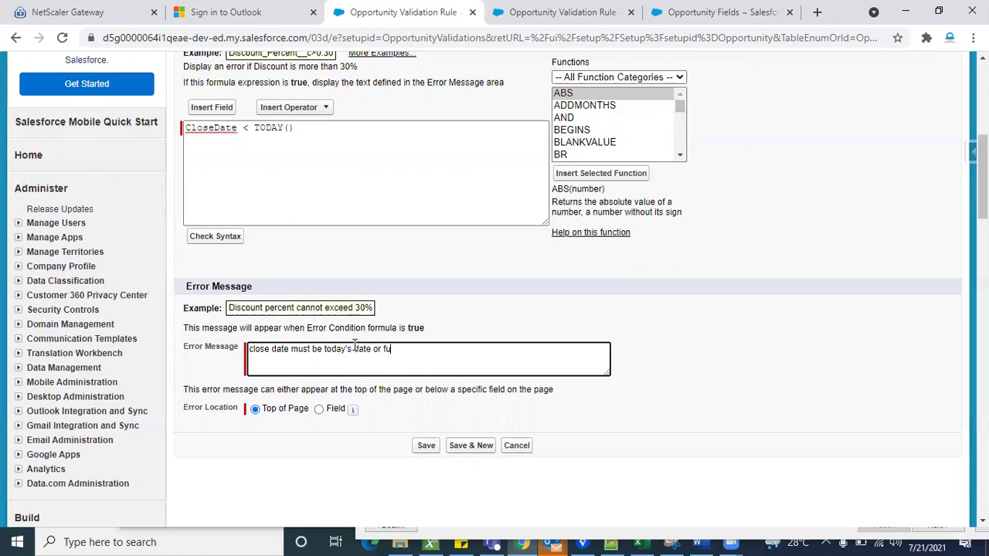
type("uture ada")
key("BackSpace")
key("BackSpace")
key("BackSpace")
type("date")
Step: Set the error location to the Close Date field and save the validation rule
scroll(276, 333, "down", 2)
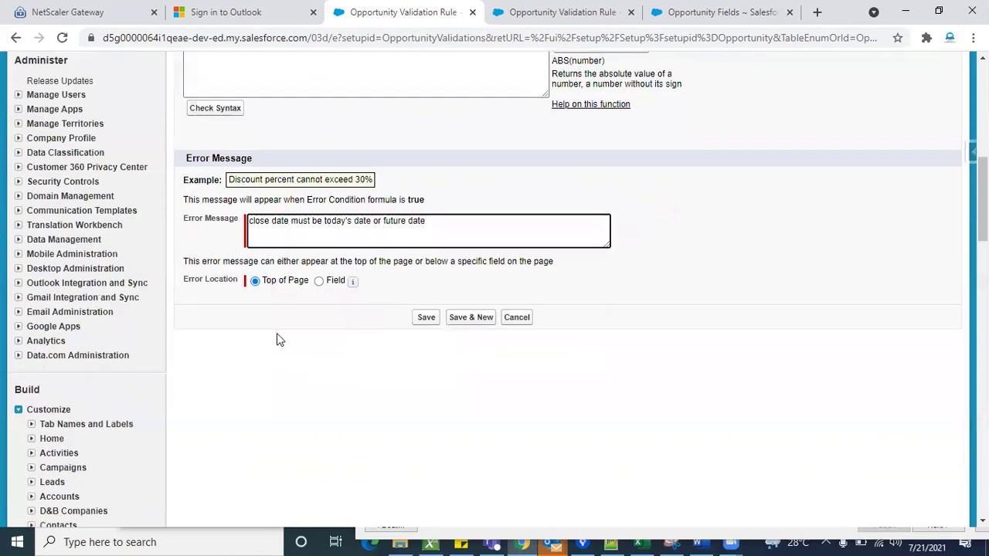
left_click(320, 282)
left_click(397, 284)
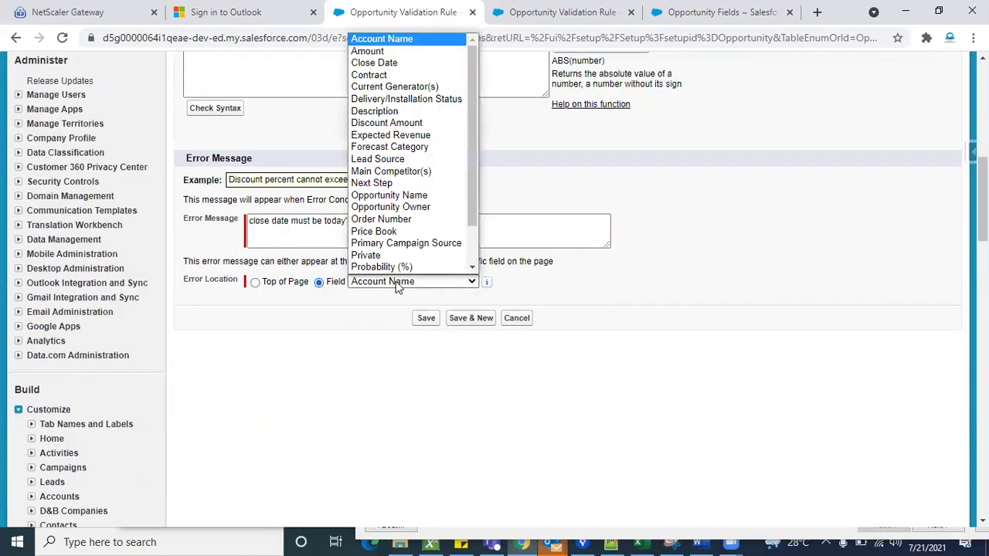
scroll(396, 87, "down", 1)
scroll(392, 77, "up", 1)
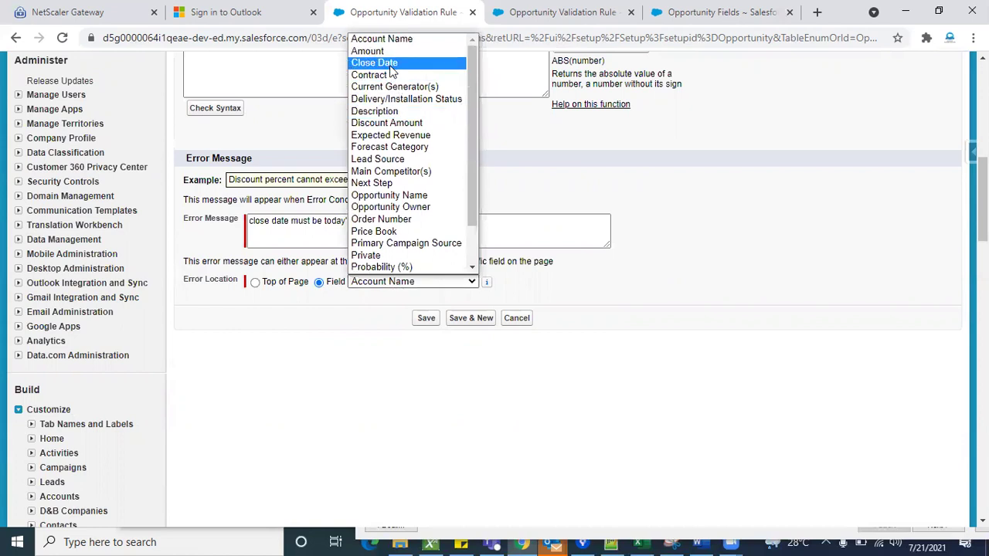
left_click(391, 65)
left_click(427, 318)
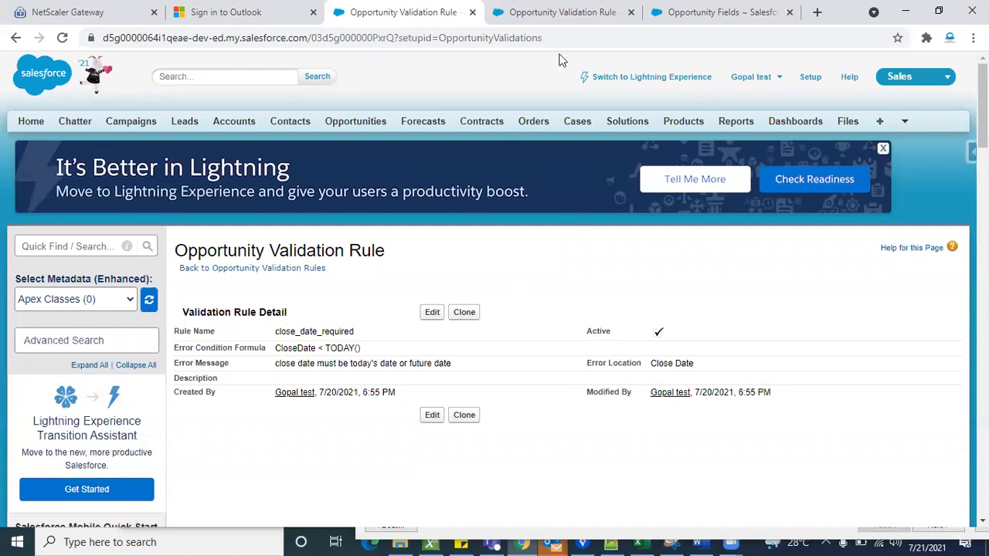
Step: Compare the two Opportunity validation rules and start a new opportunity record
left_click(579, 25)
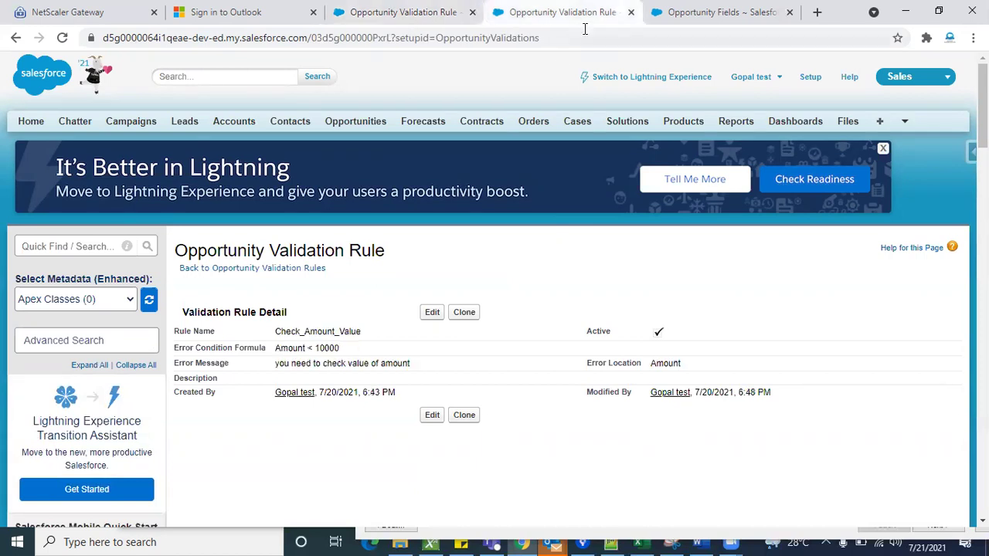
left_click(382, 24)
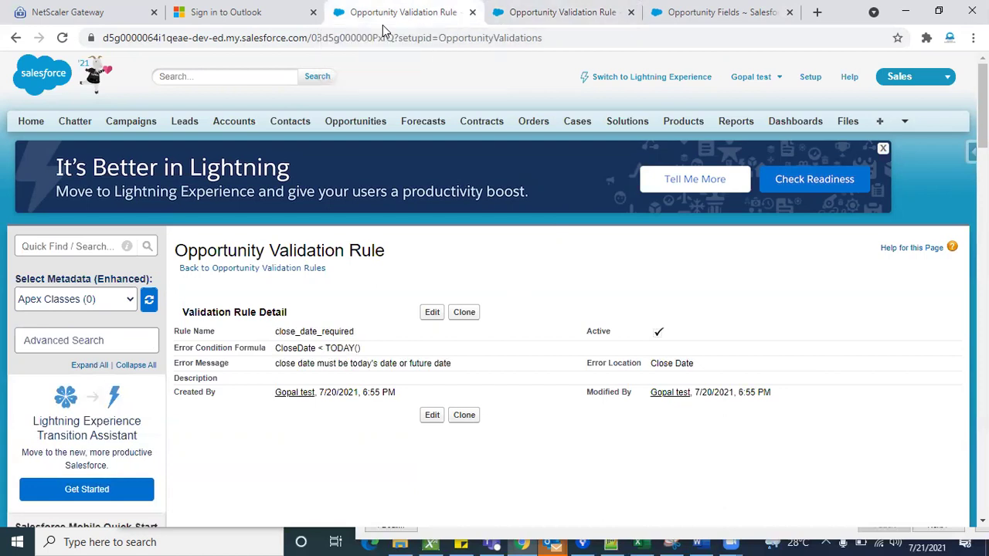
left_click(688, 27)
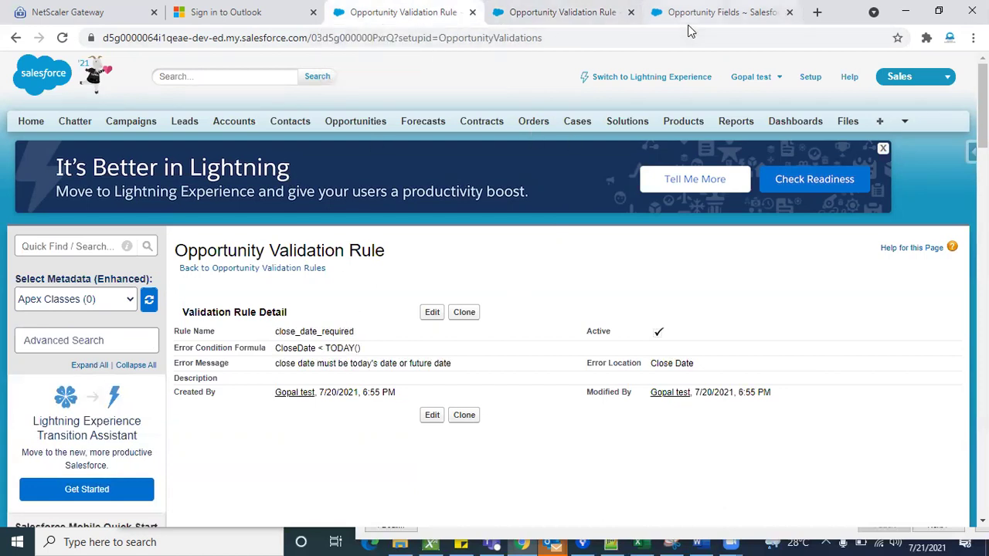
left_click(348, 132)
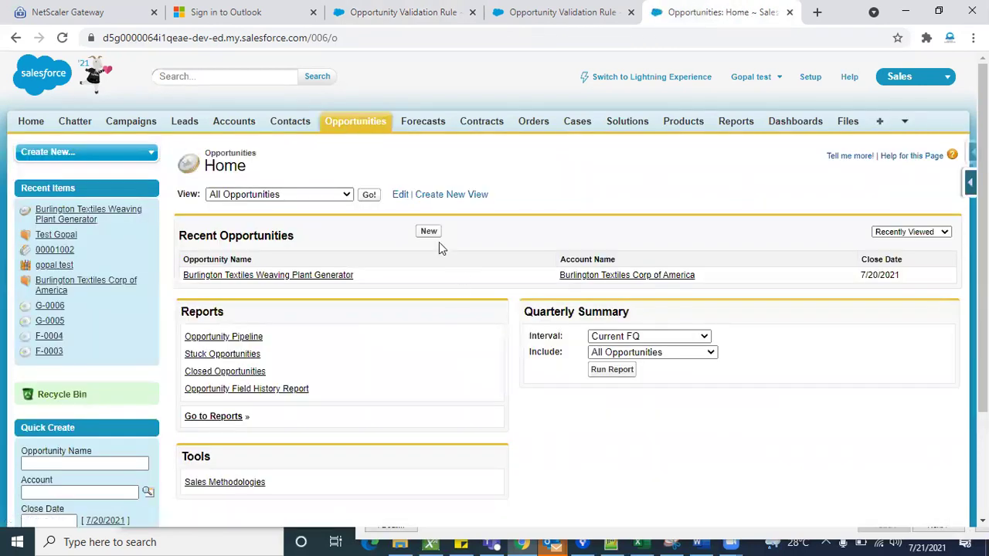
left_click(429, 234)
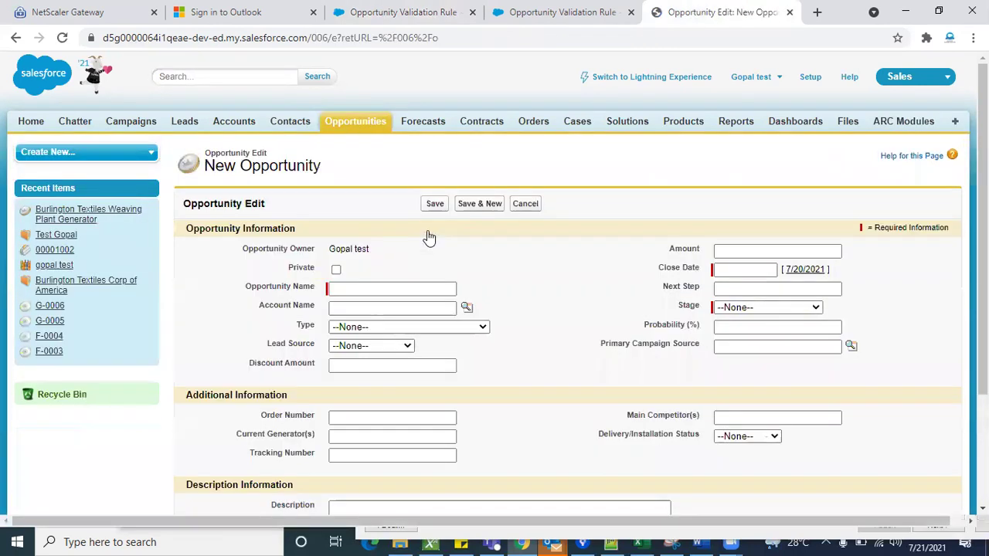
scroll(563, 308, "down", 3)
scroll(563, 309, "up", 3)
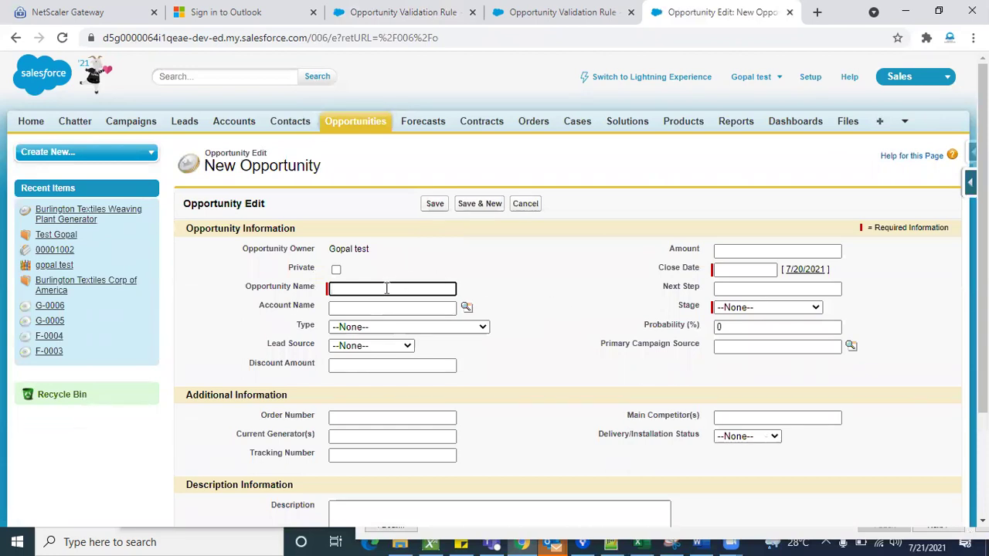
Step: Fill in the new opportunity with the name TestCredit, an Amount of 10000 and the Prospecting stage
left_click(386, 288)
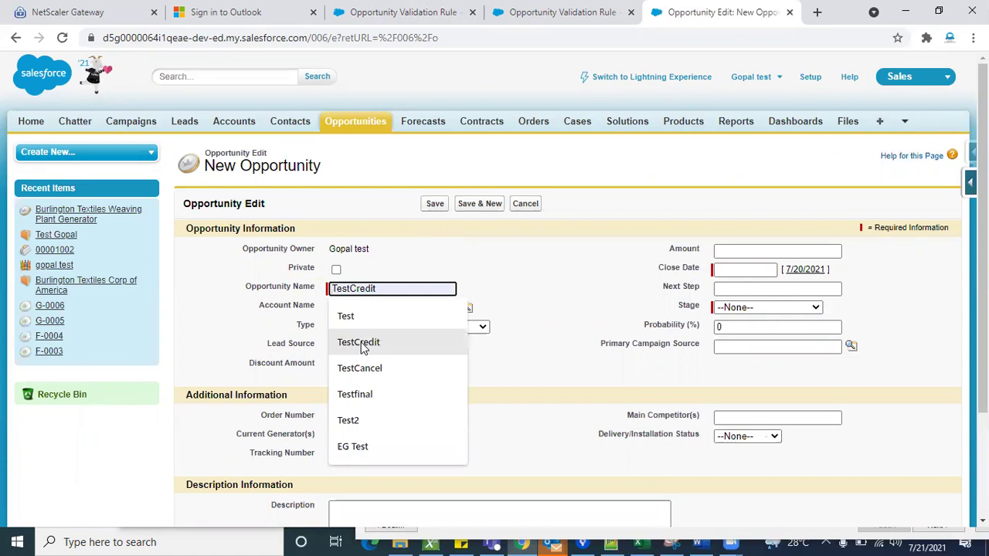
left_click(359, 344)
left_click(743, 249)
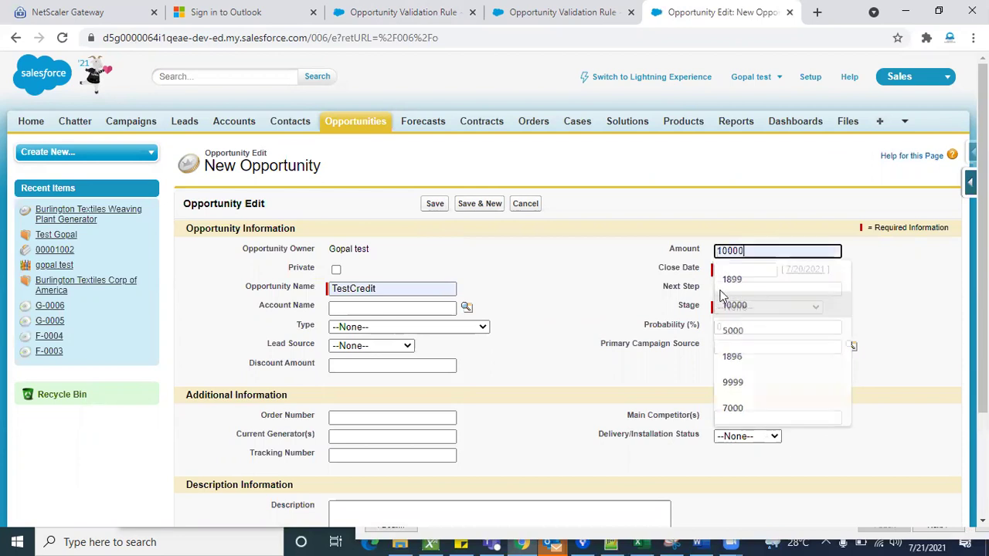
left_click(746, 307)
left_click(727, 311)
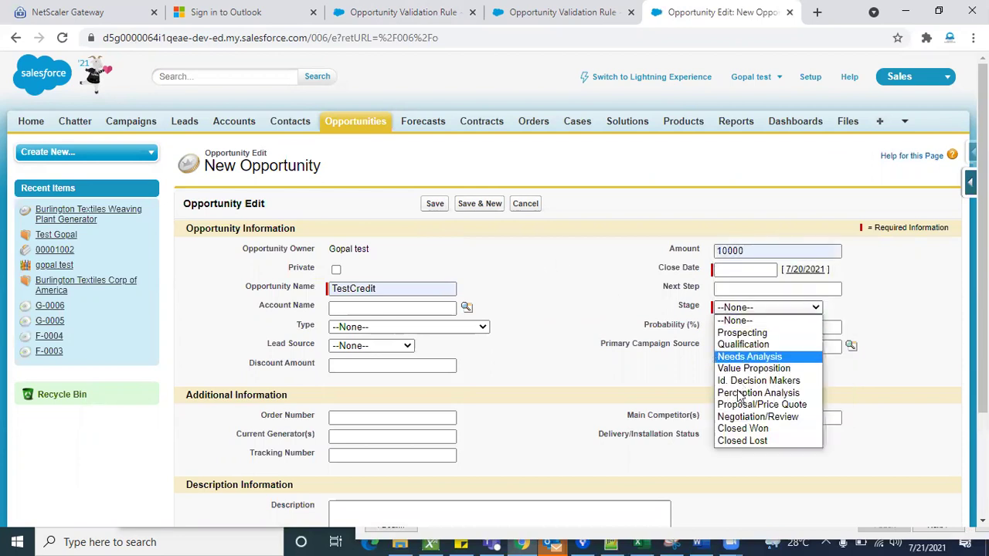
left_click(745, 333)
left_click(528, 264)
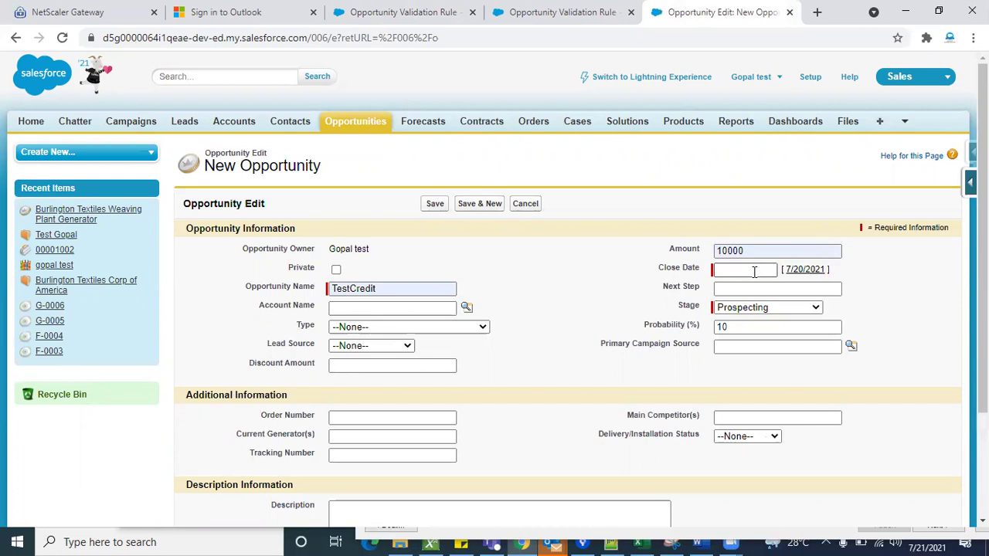
Step: Try to save the new opportunity with the past Close Date 7/18/2021 and read the Close Date field's validation message
left_click(754, 272)
left_click(793, 272)
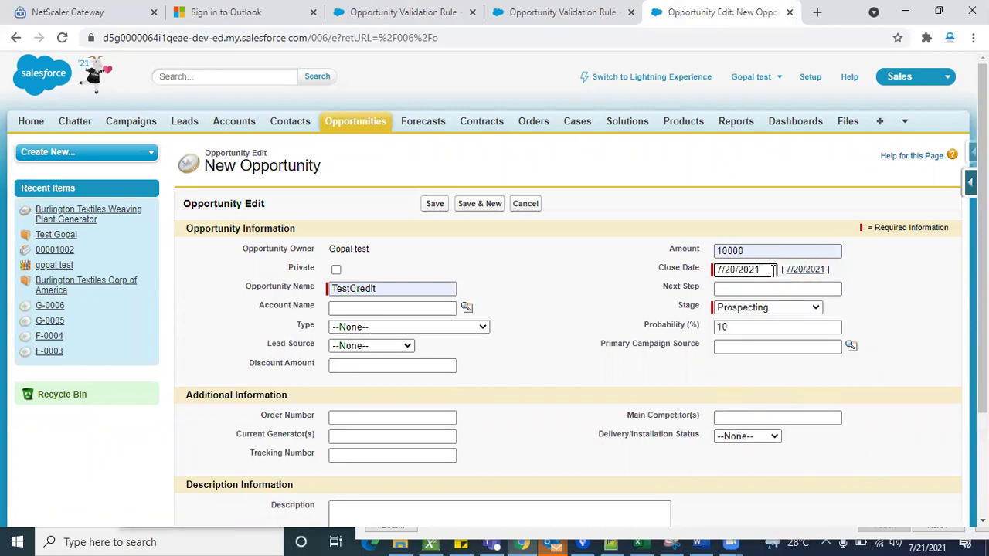
left_click(772, 269)
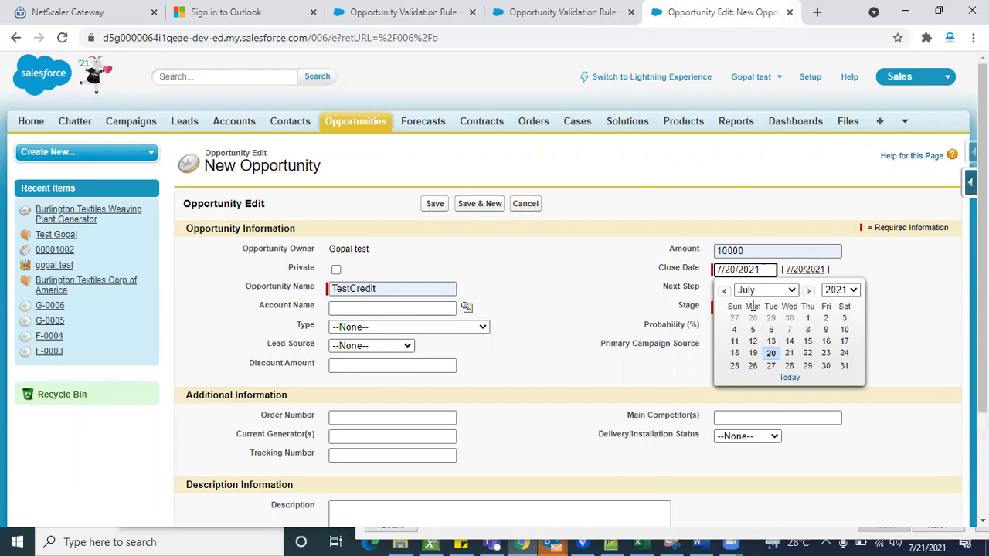
left_click(735, 354)
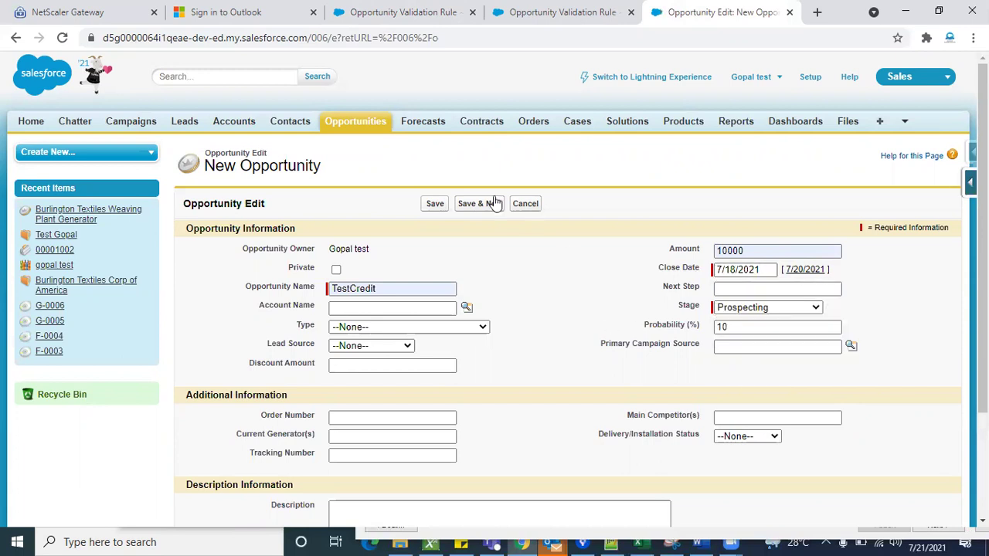
left_click(435, 204)
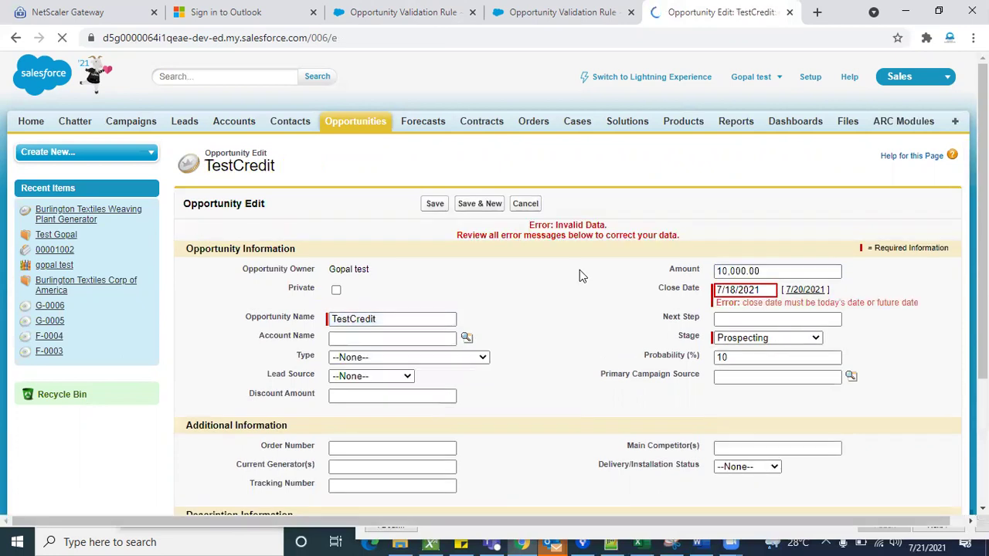
scroll(625, 347, "down", 1)
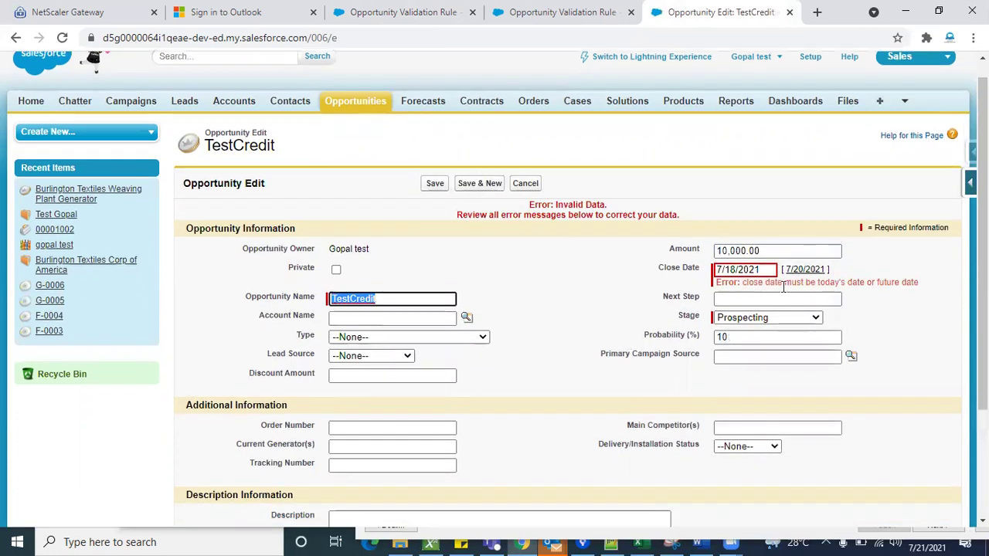
left_click(918, 278)
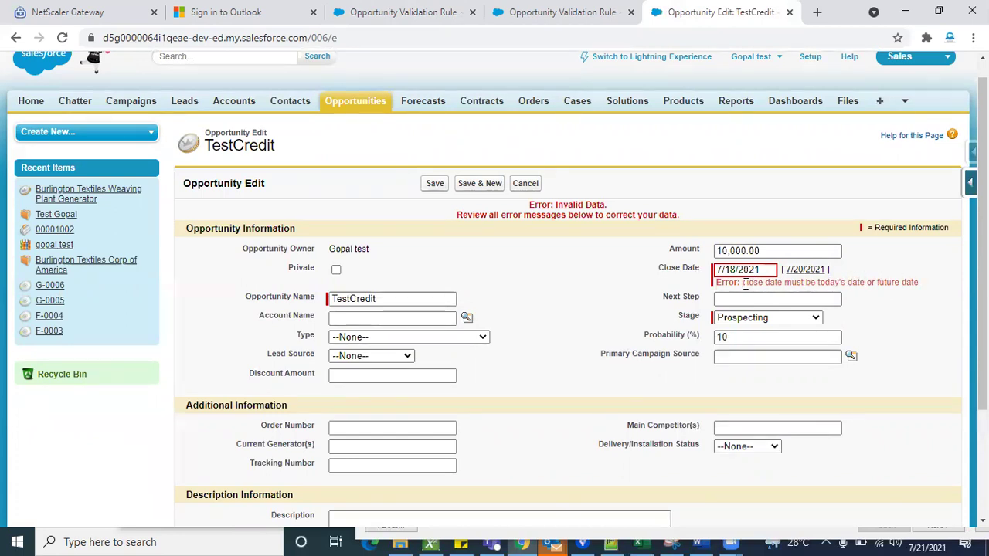
left_click_drag(743, 284, 930, 291)
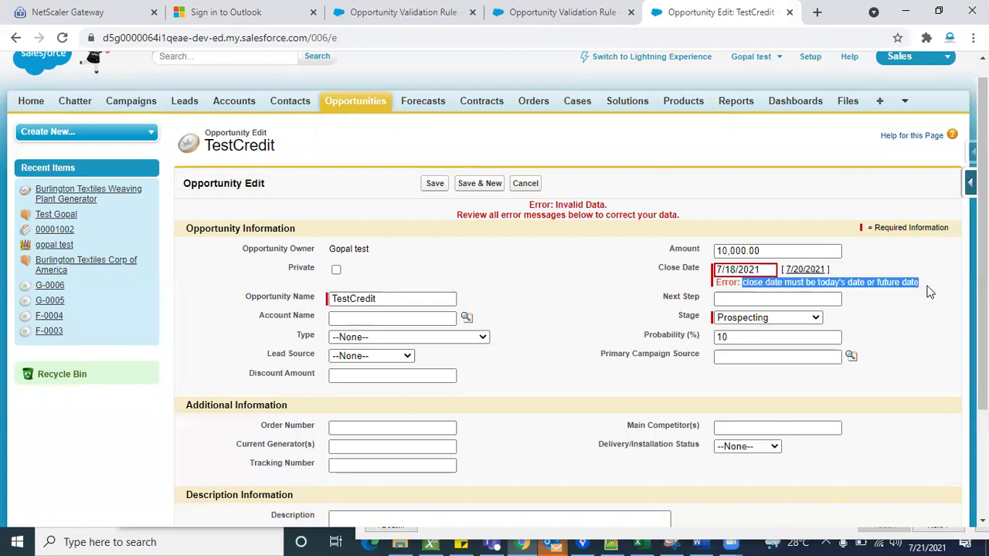
left_click(907, 312)
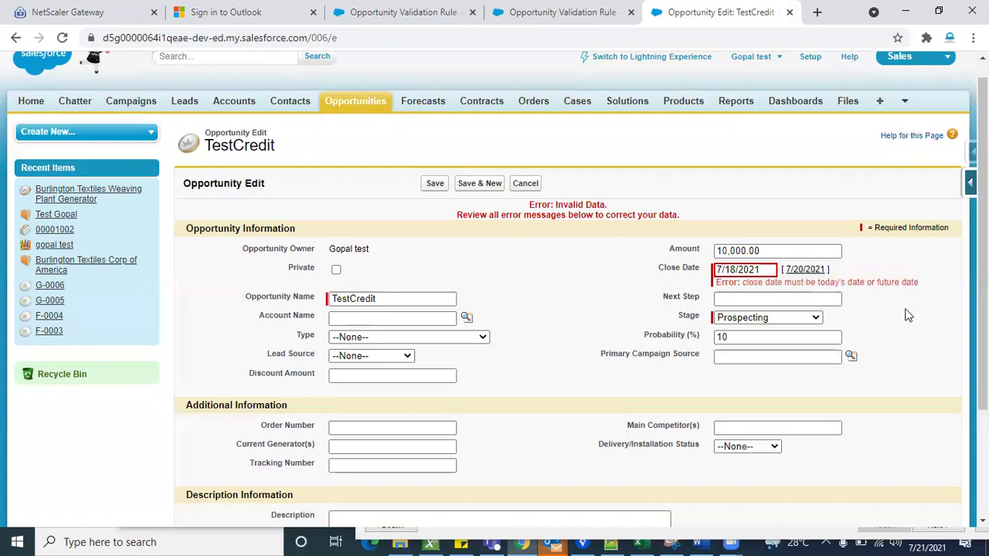
Step: Set the Close Date to 7/21/2021, save the opportunity and review its detail fields
left_click(763, 270)
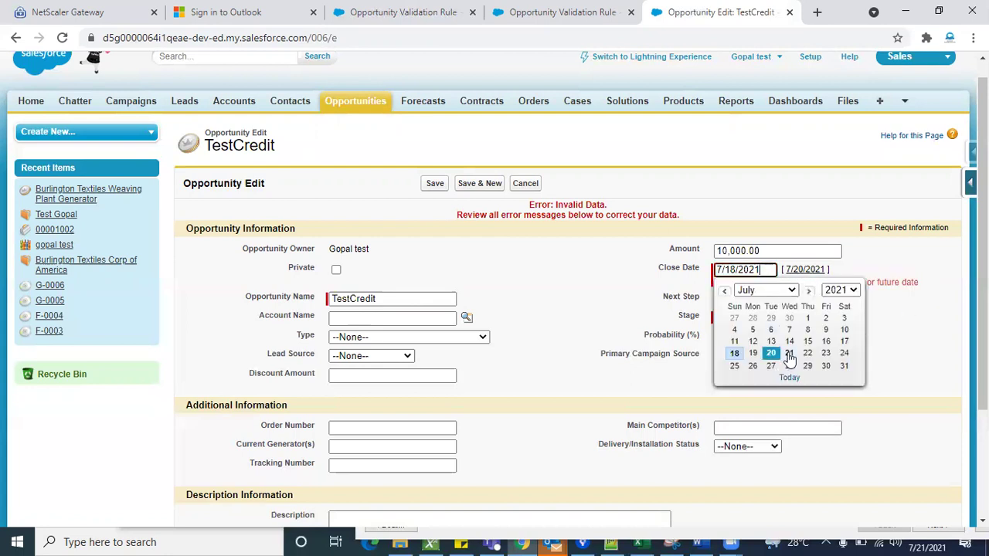
left_click(789, 354)
left_click(434, 184)
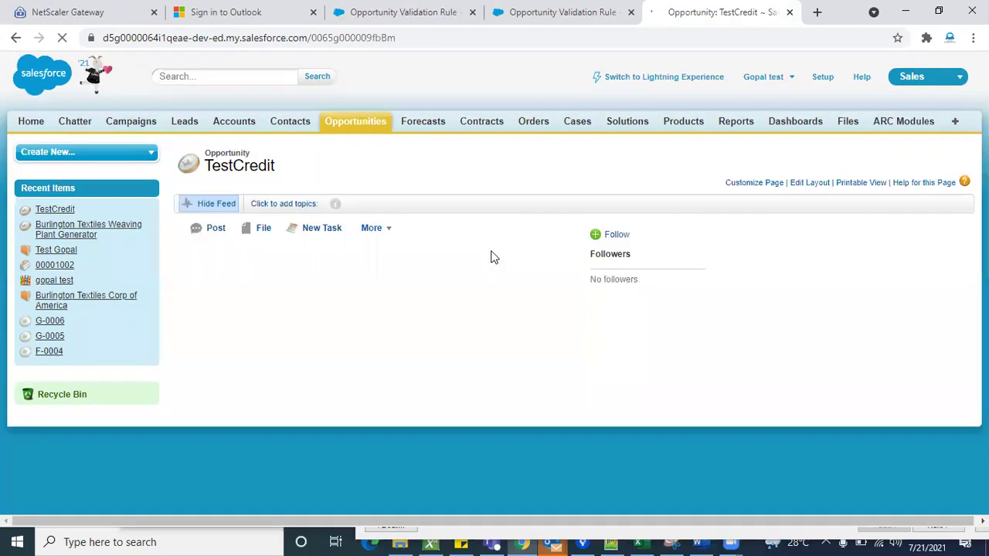
scroll(563, 315, "down", 2)
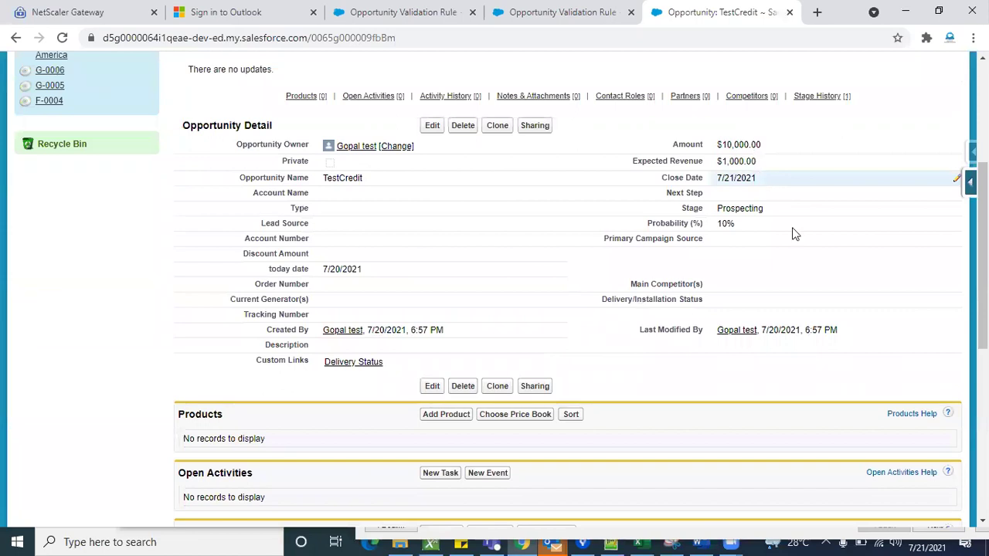
scroll(792, 228, "up", 1)
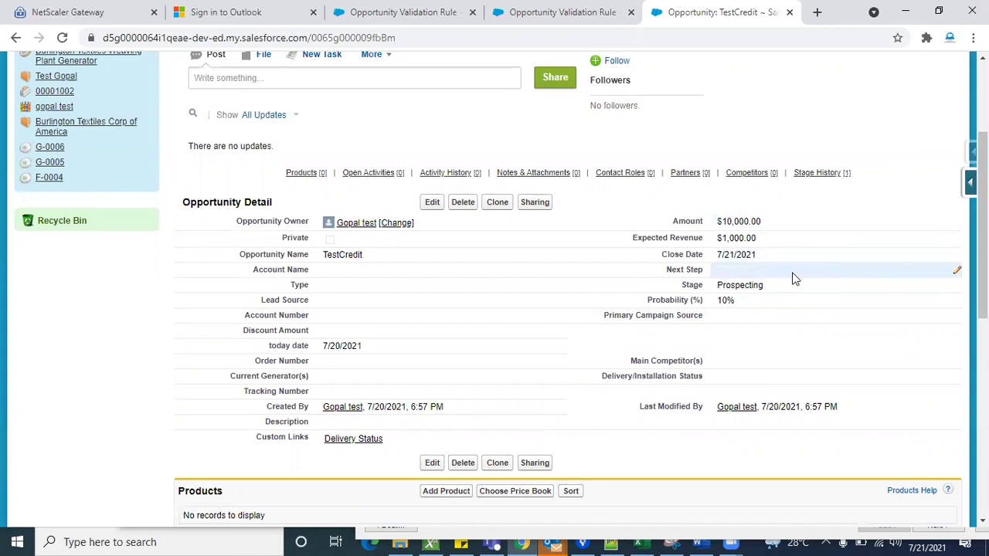
Step: Open the TestCredit opportunity for editing and look over its Close Date and Stage options without changing them
left_click(430, 206)
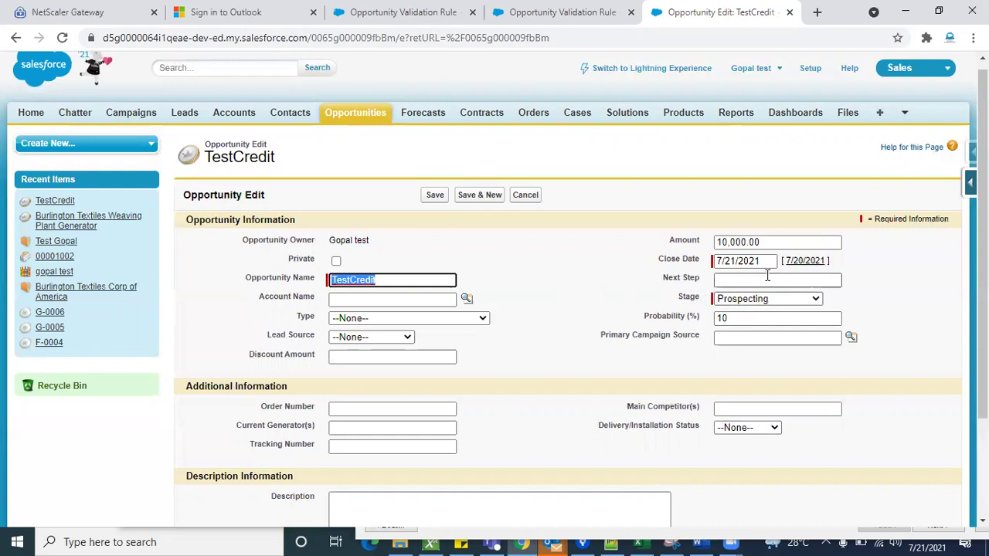
left_click(675, 265)
double_click(669, 260)
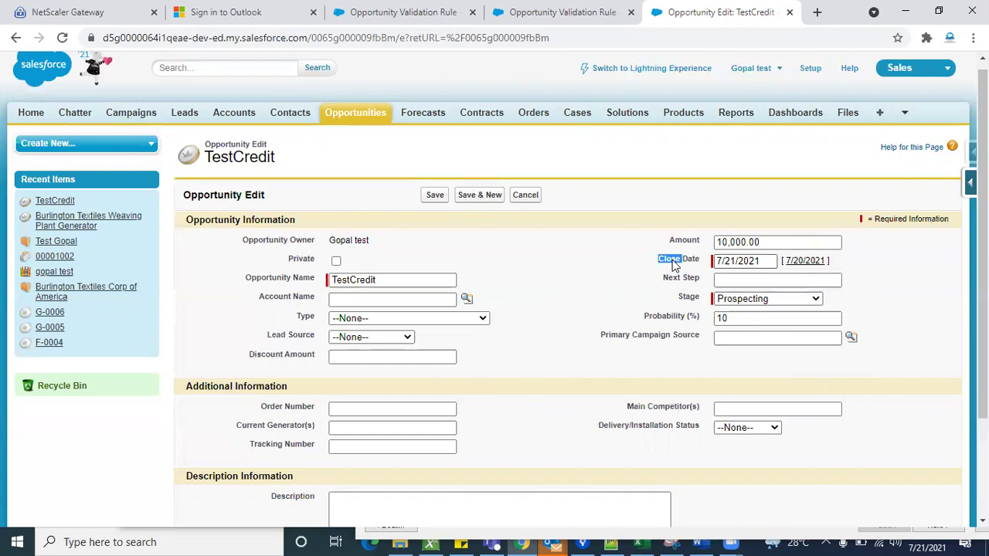
left_click(674, 265)
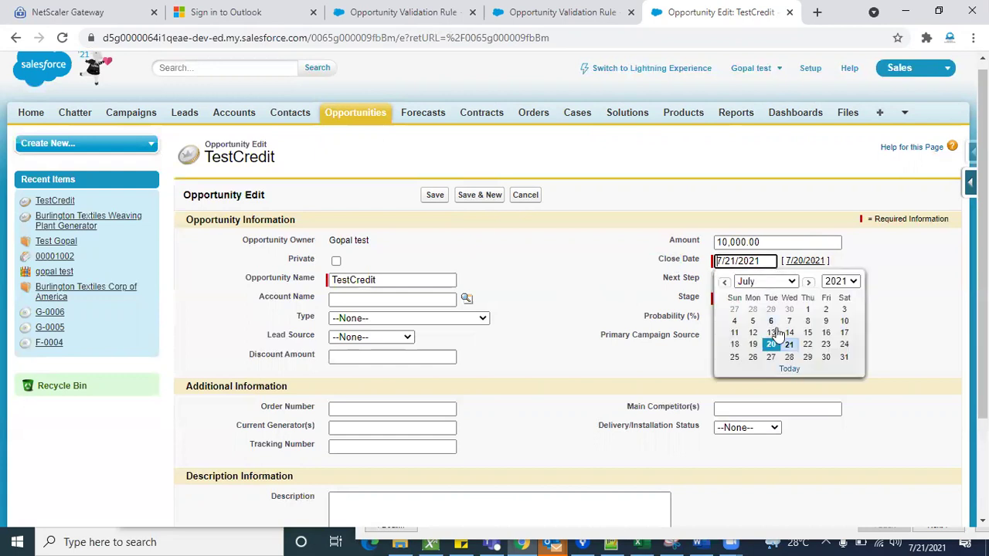
left_click(597, 283)
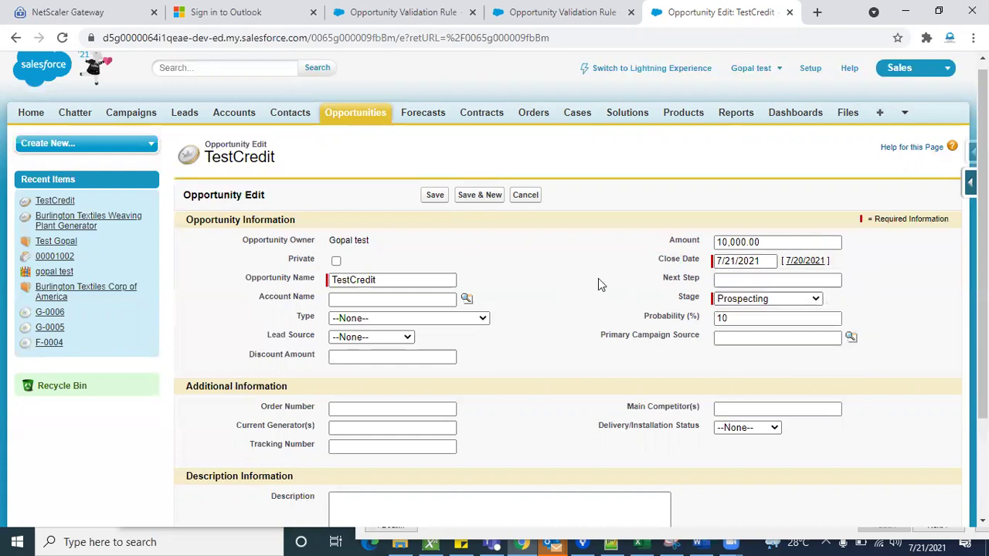
left_click(748, 302)
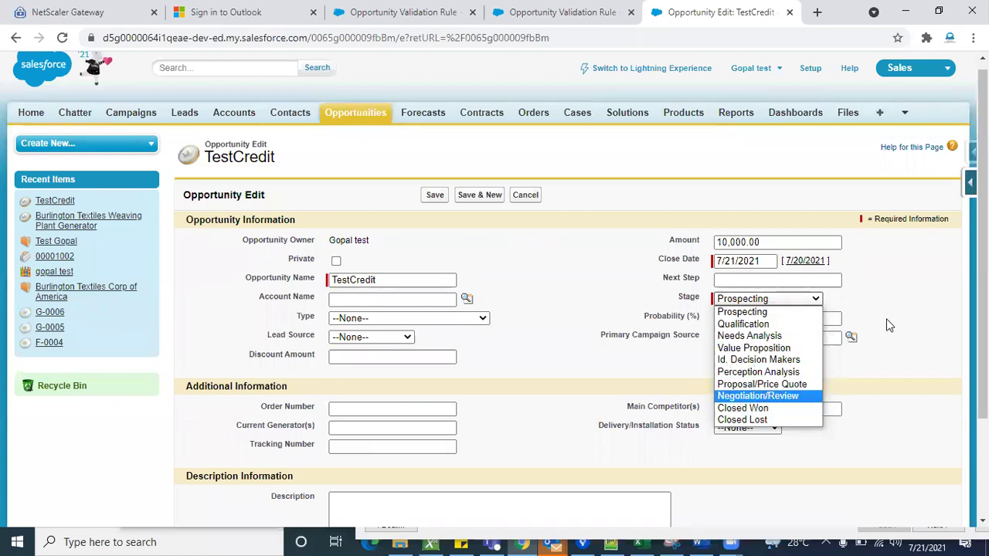
left_click(910, 323)
Step: Try to save TestCredit with the Close Date moved to the previous year, 7/15/2020
left_click(764, 261)
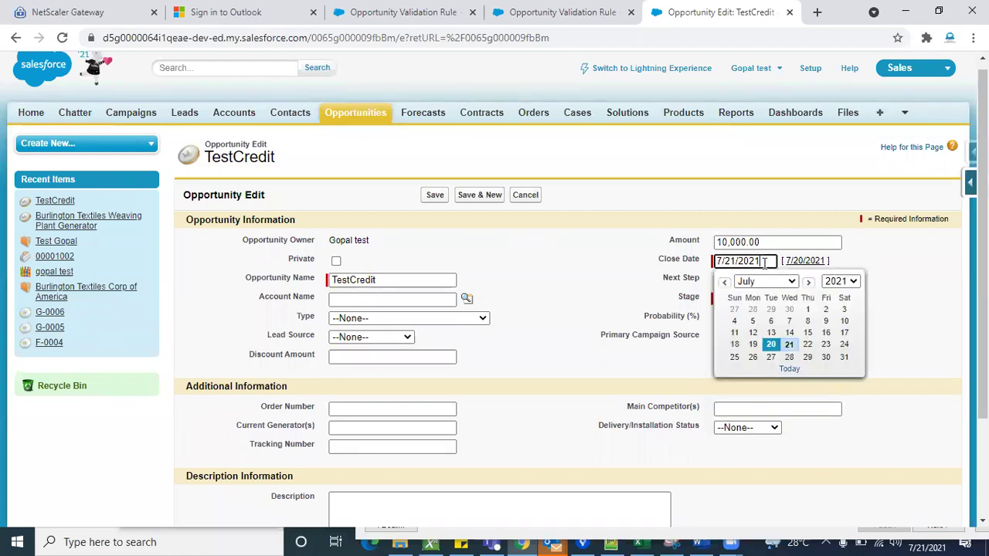
left_click(854, 283)
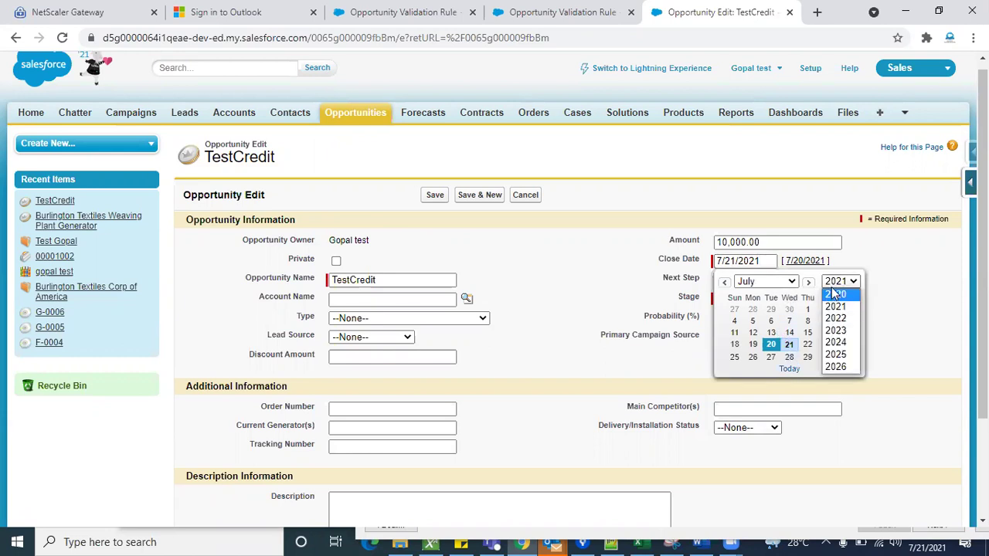
left_click(834, 295)
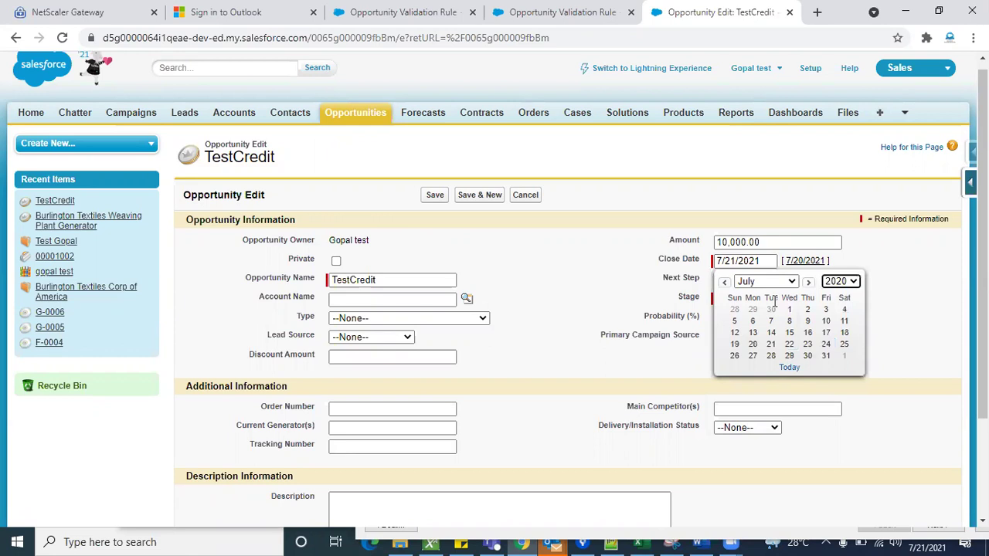
left_click(785, 334)
left_click(434, 198)
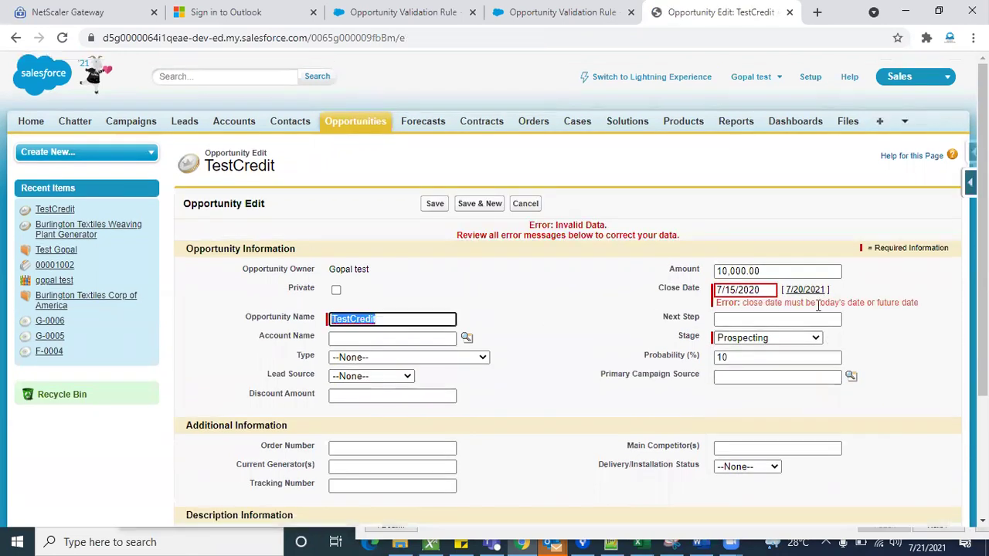
Step: Change TestCredit's Close Date to 7/22/2021 and save the record
left_click(763, 291)
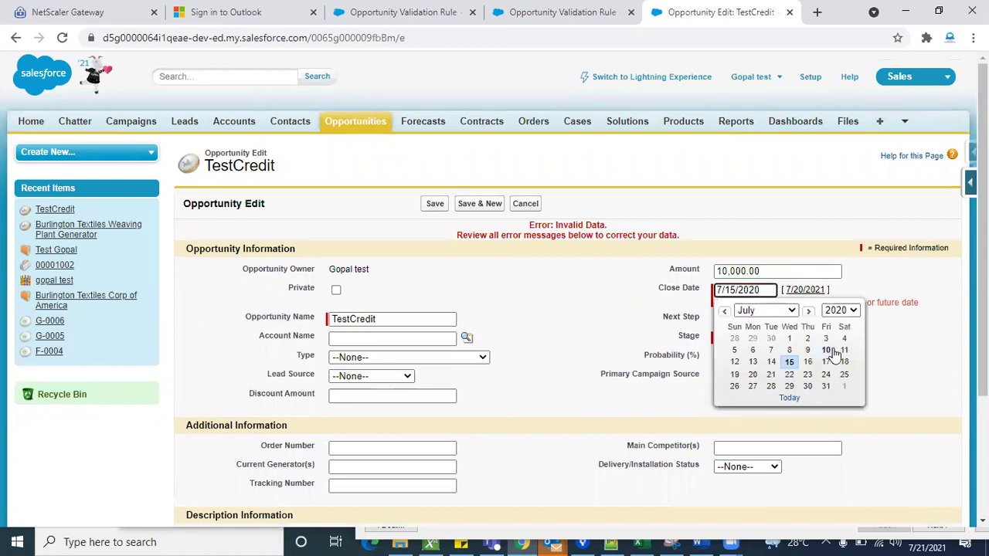
left_click(849, 311)
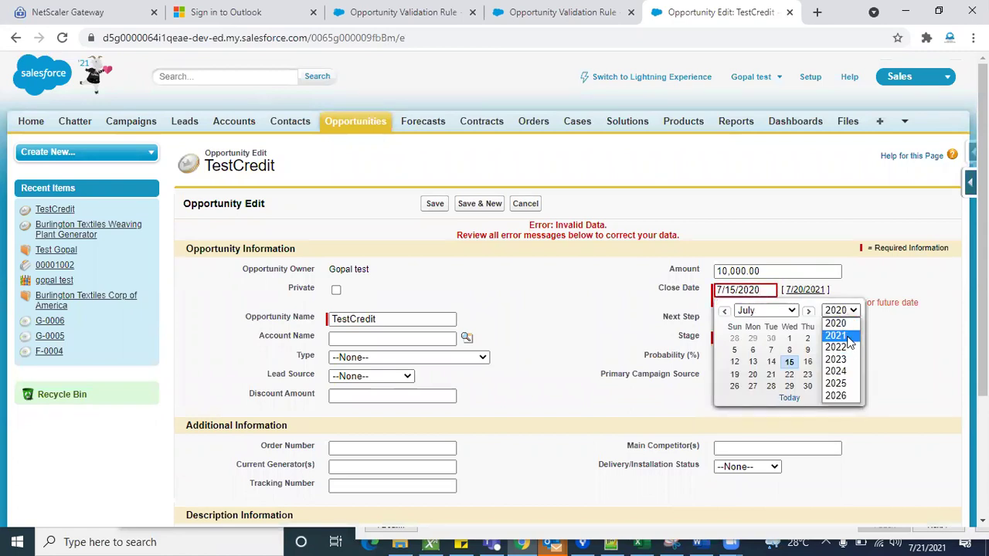
left_click(836, 335)
left_click(807, 373)
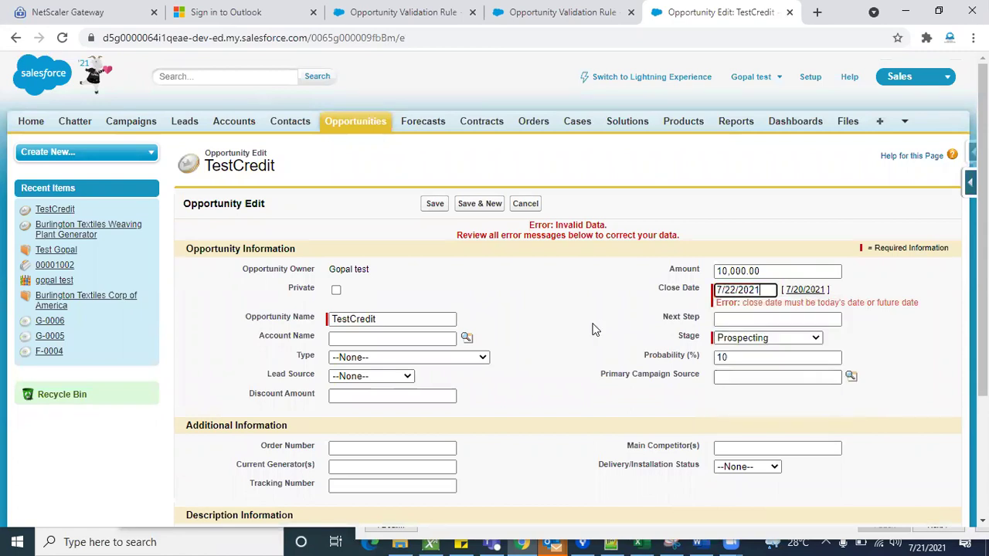
left_click(435, 206)
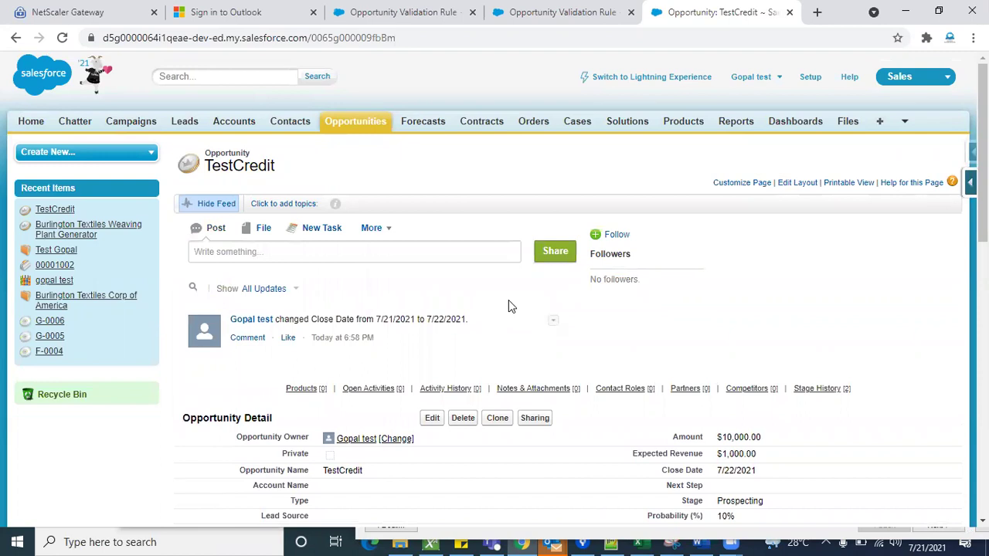
scroll(747, 335, "down", 3)
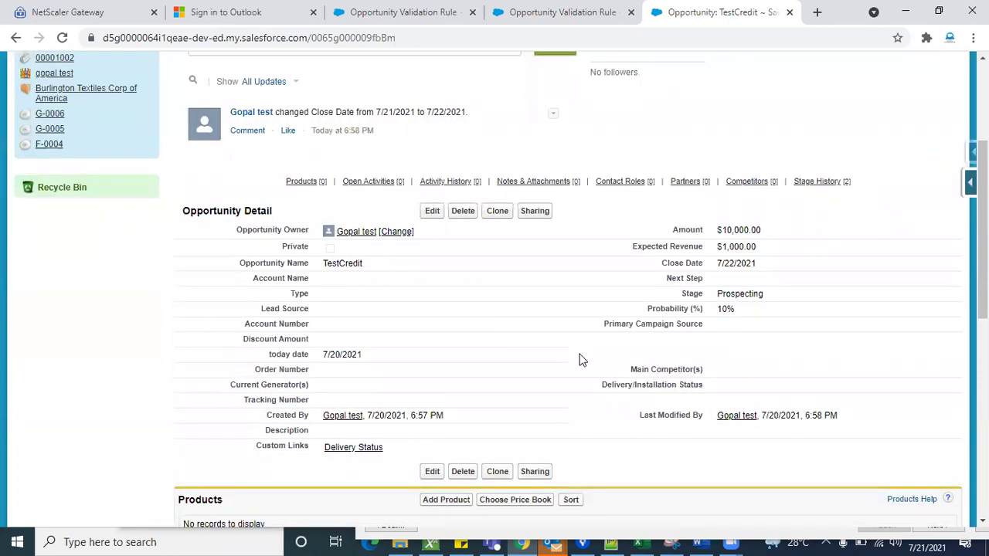
scroll(582, 360, "down", 1)
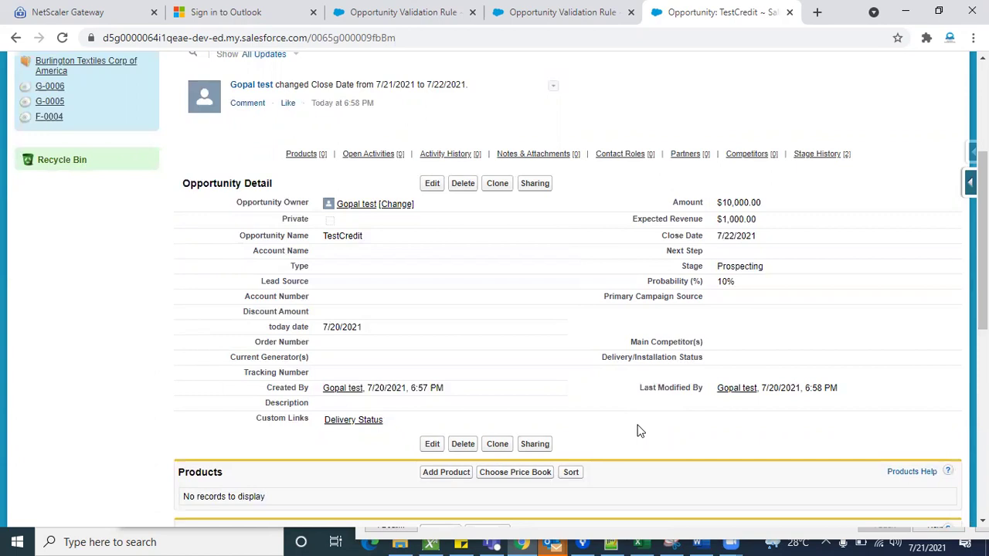
scroll(637, 431, "up", 3)
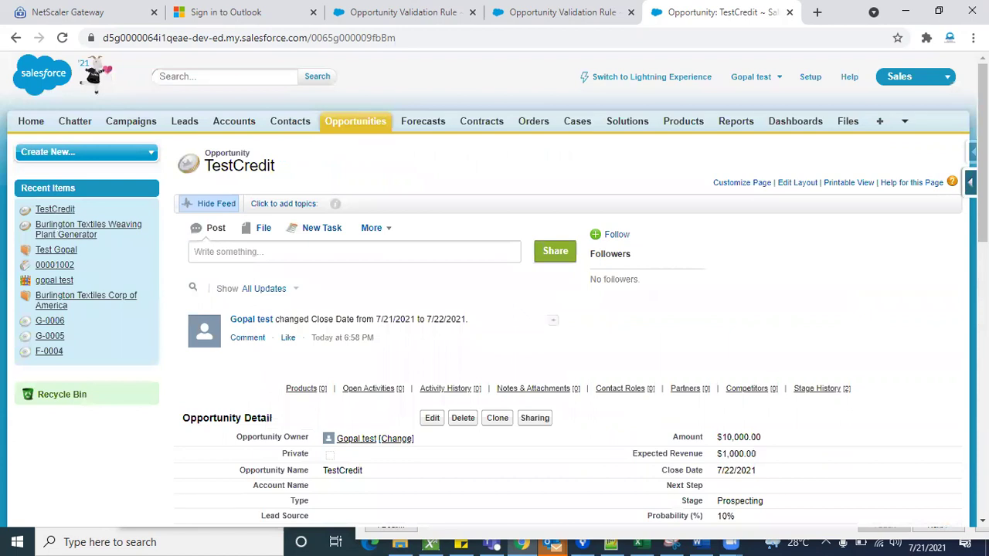
Step: Open the Opportunity object's field list and look over its standard and custom fields
left_click(972, 182)
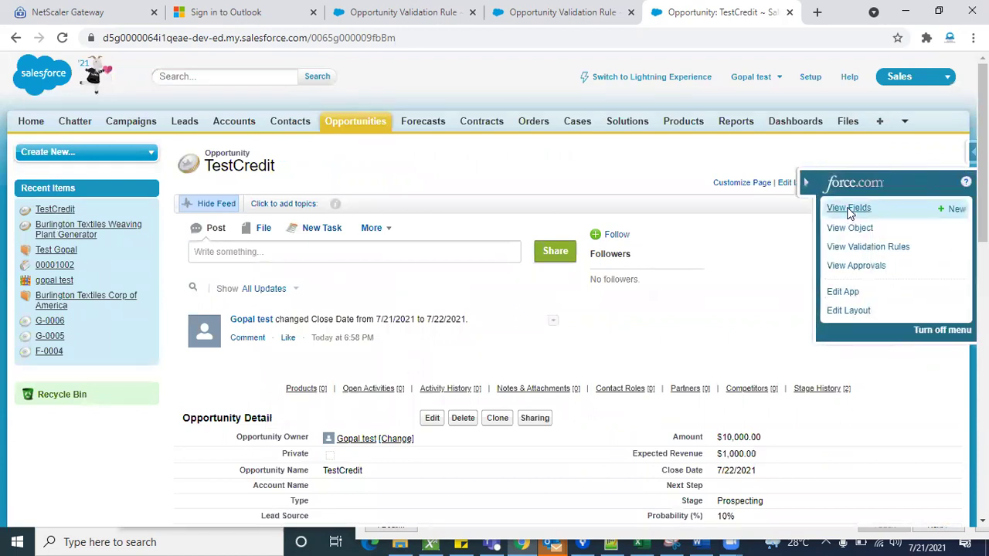
left_click(845, 210)
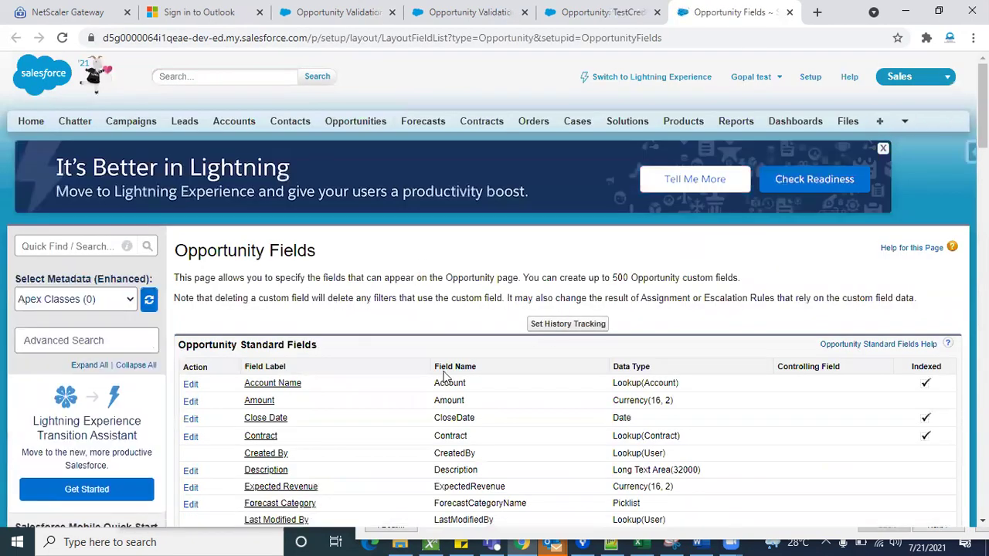
scroll(445, 371, "down", 6)
scroll(444, 371, "down", 3)
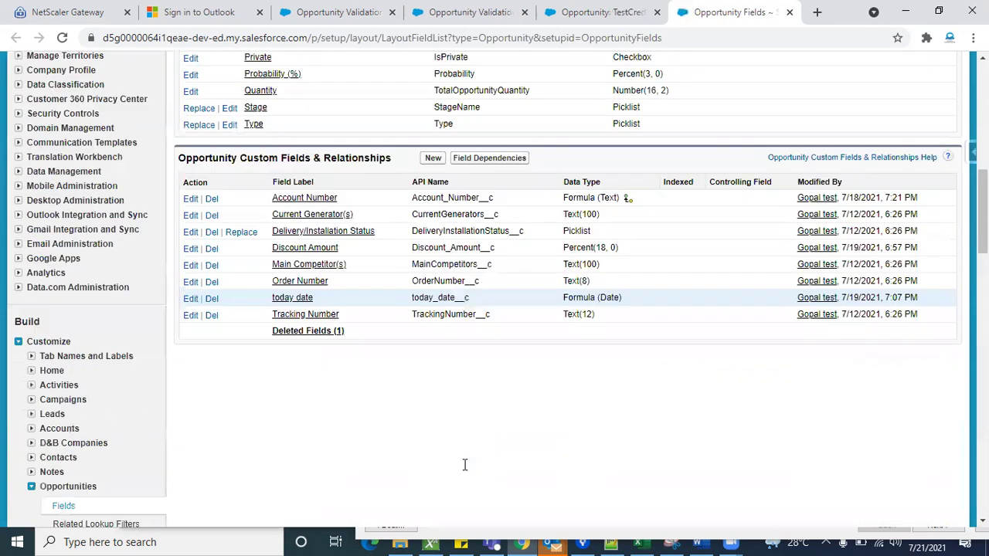
scroll(401, 325, "up", 10)
scroll(494, 355, "down", 10)
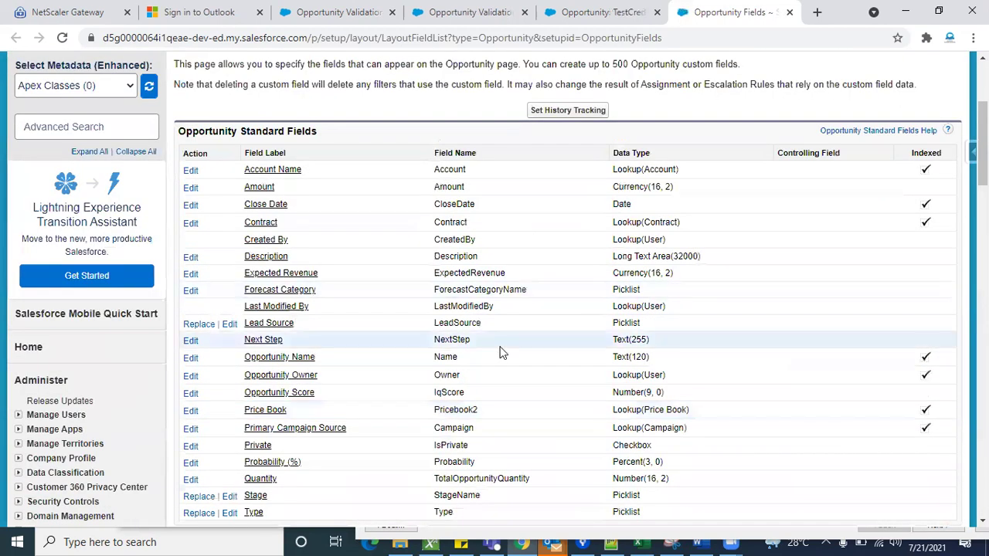
scroll(499, 353, "up", 2)
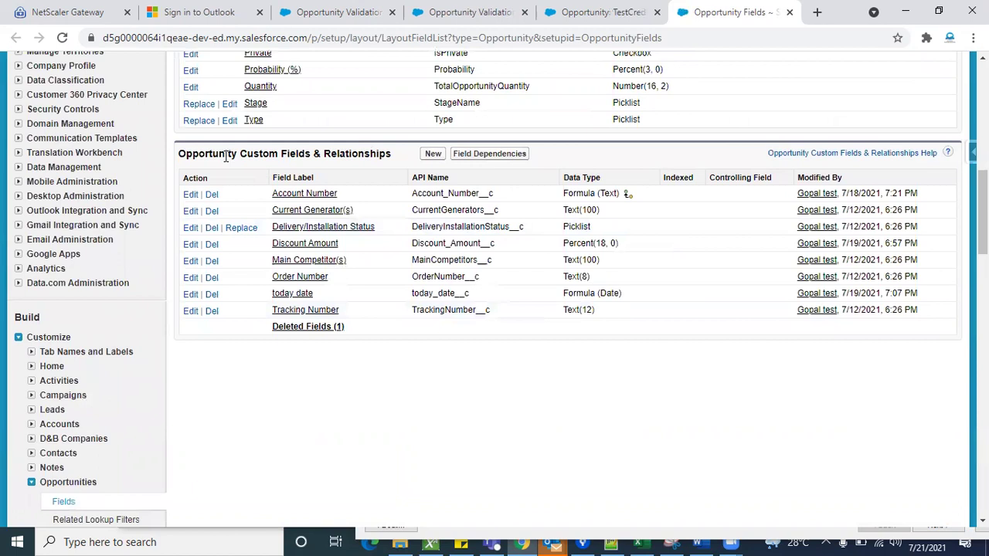
Step: Start a new Opportunity custom field with the Number data type and continue to its details
left_click(434, 155)
scroll(538, 400, "down", 3)
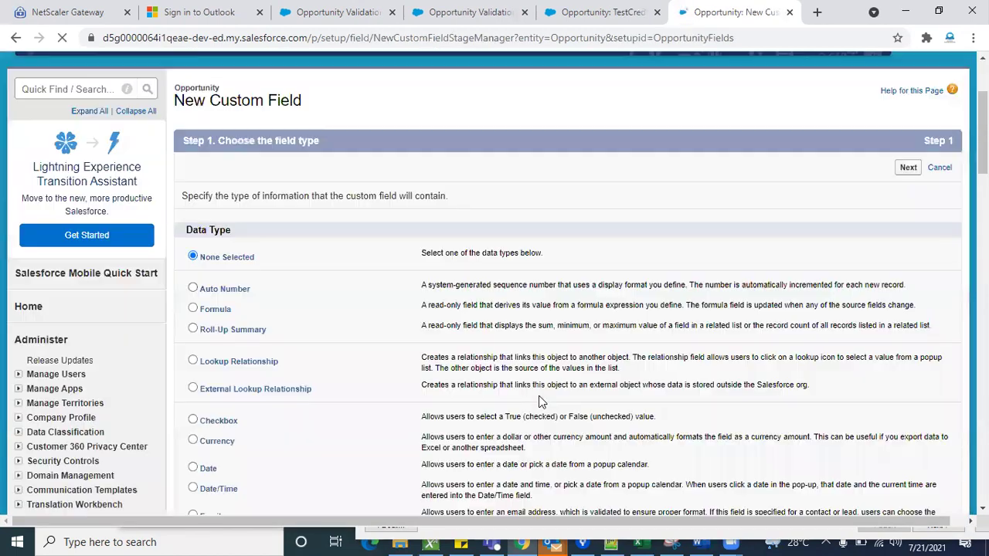
scroll(315, 363, "down", 3)
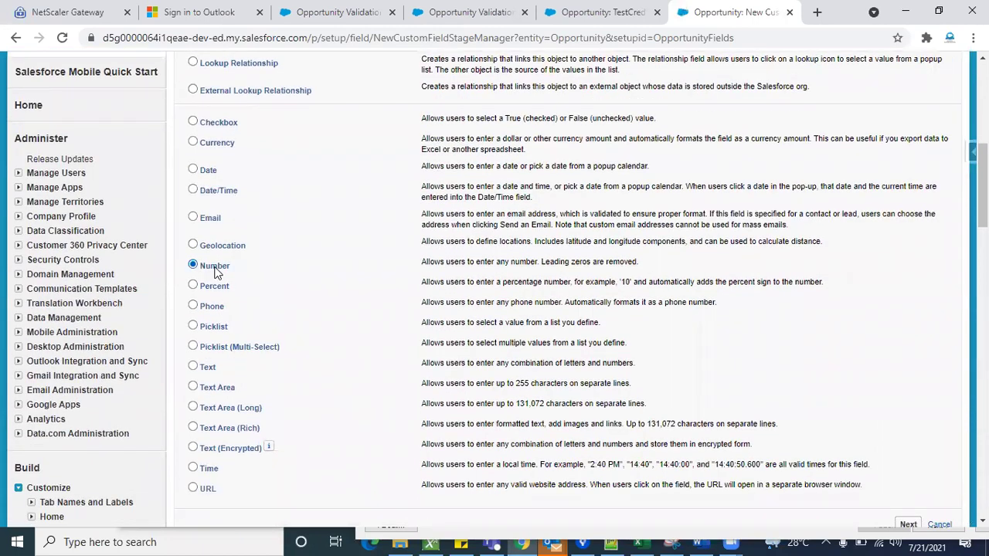
scroll(656, 363, "down", 2)
left_click(908, 479)
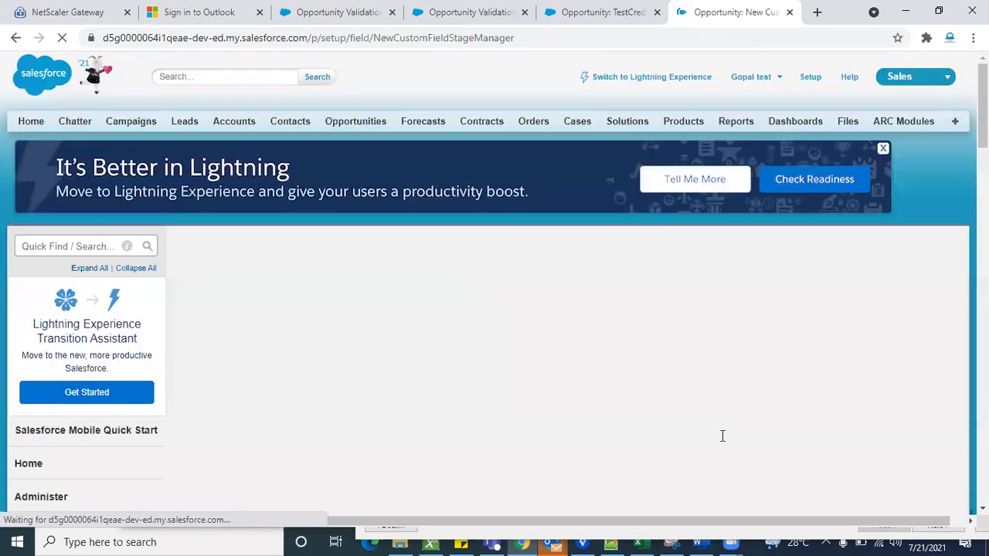
Step: Label the new number field Monday Hours and proceed to field-level security
scroll(530, 384, "down", 1)
left_click(400, 316)
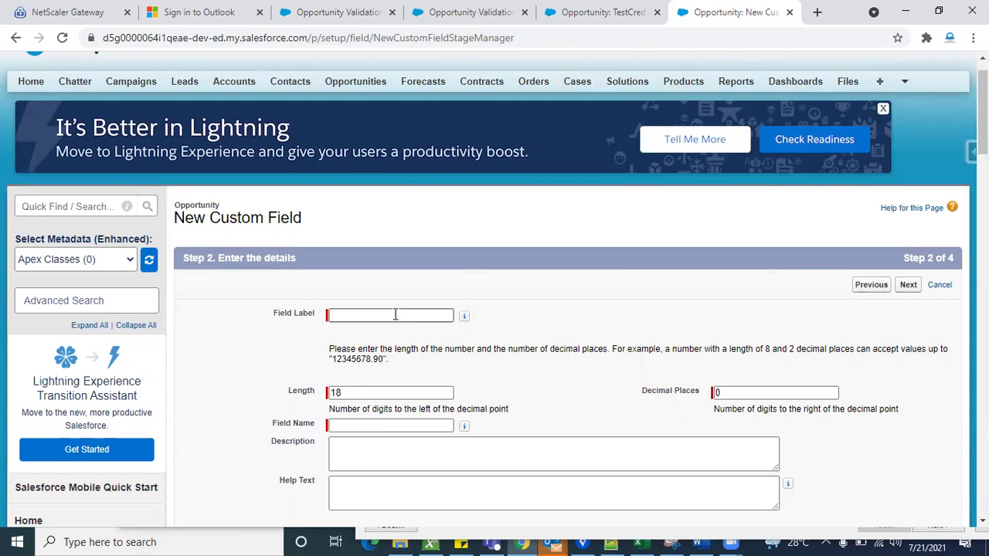
scroll(395, 314, "down", 1)
left_click(381, 259)
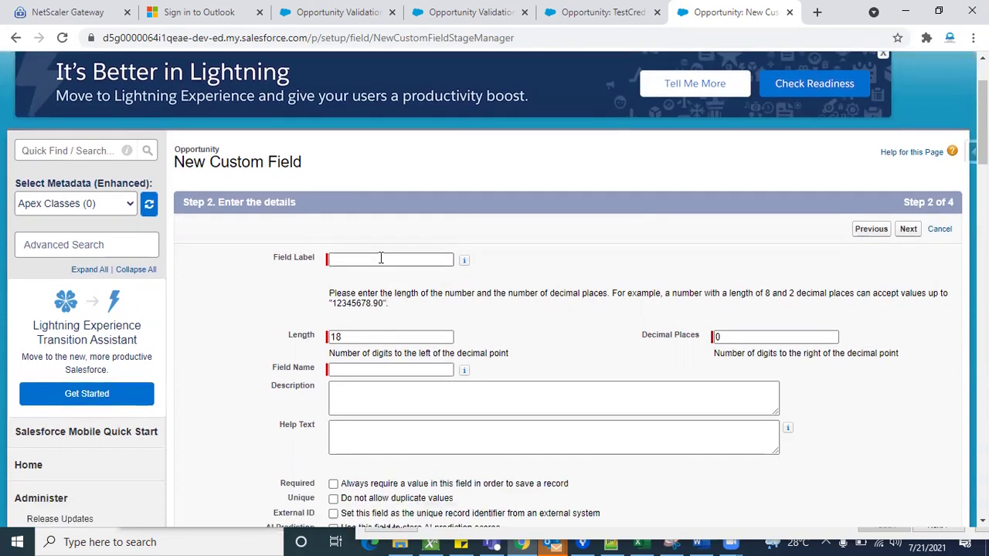
type("m")
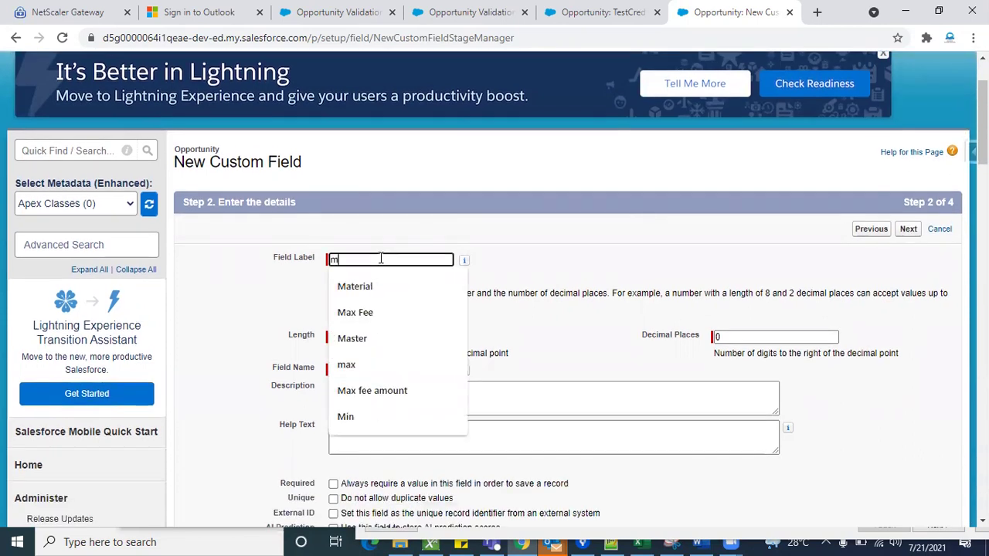
type("ond")
left_click(379, 286)
scroll(560, 228, "down", 1)
left_click(910, 190)
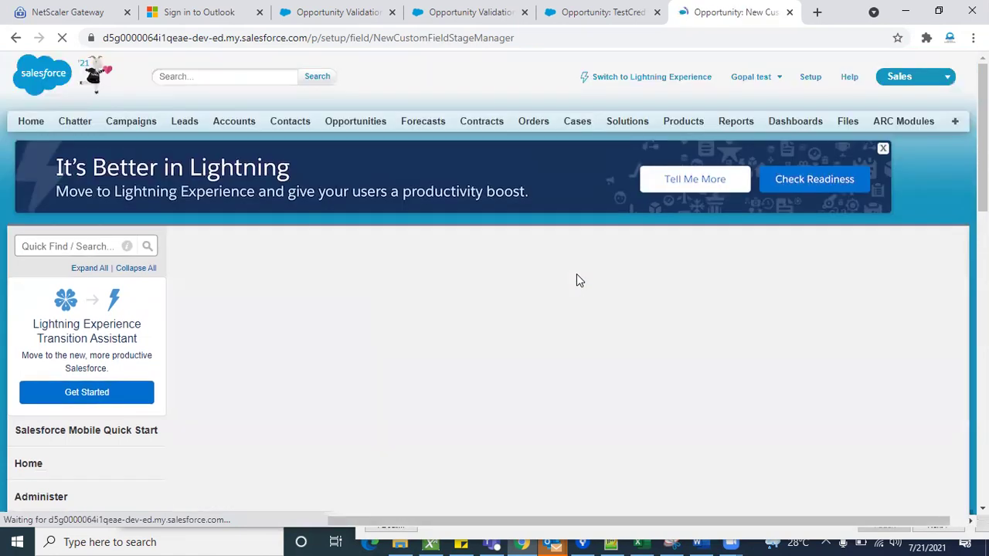
Step: Make Monday Hours visible to all profiles, keep it on the page layouts, and save it while starting another new field
scroll(577, 280, "down", 3)
left_click(694, 393)
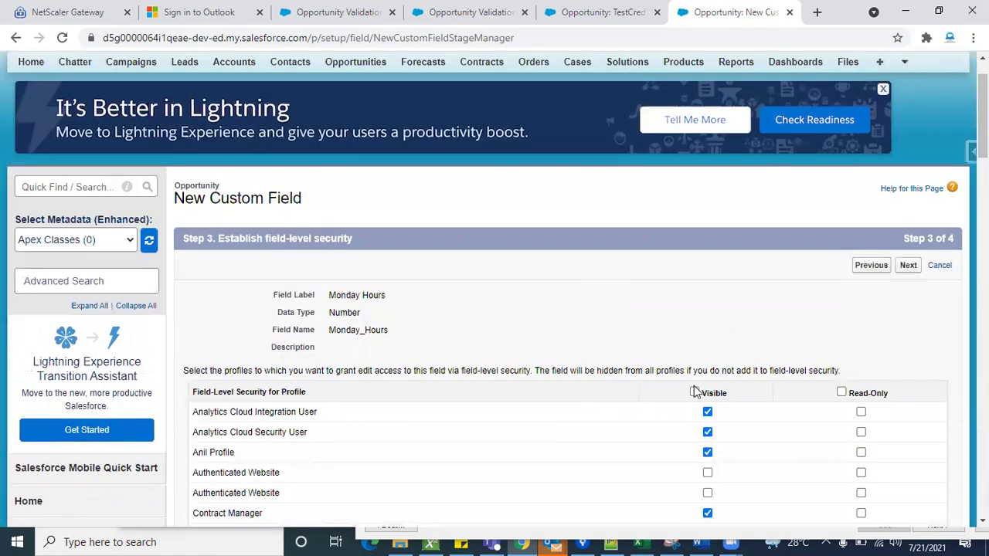
left_click(905, 265)
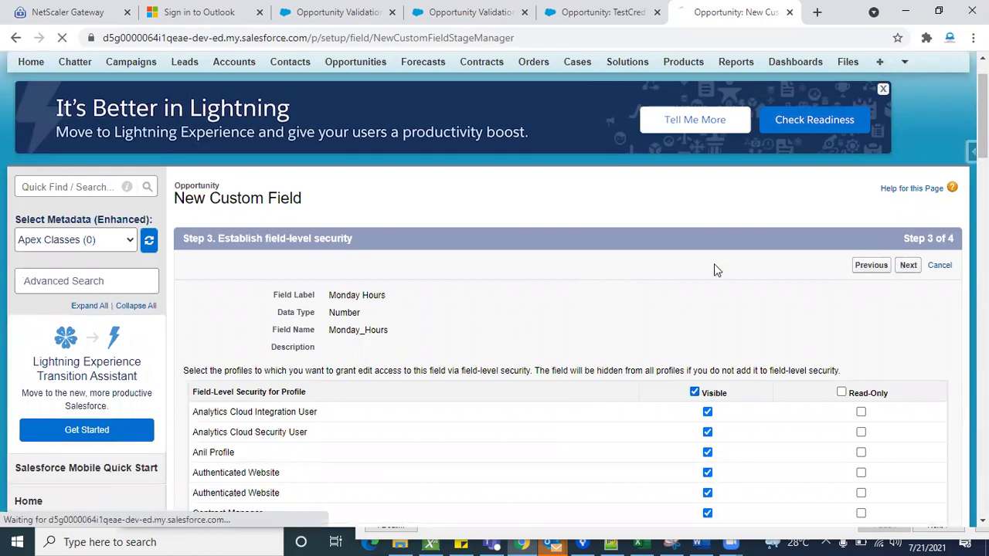
left_click(862, 328)
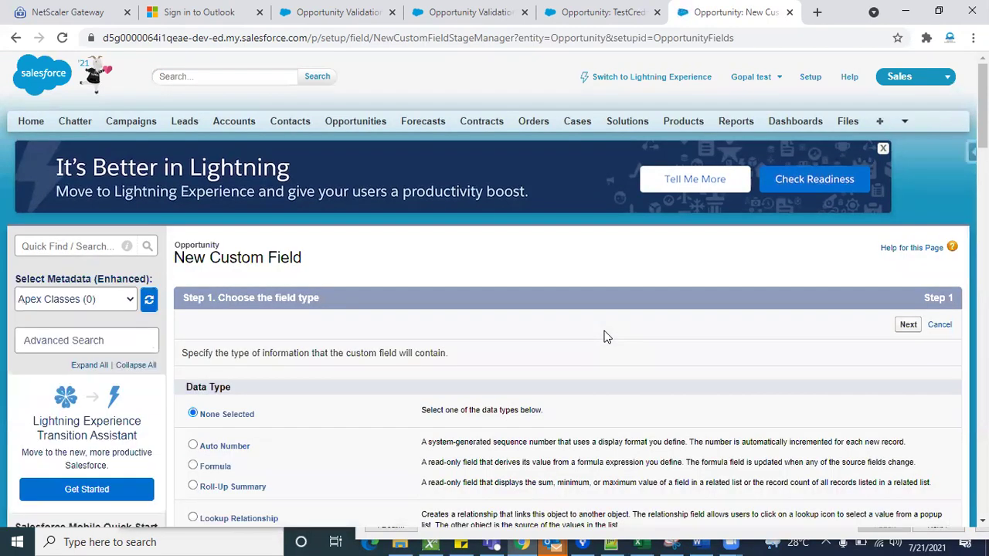
Step: Choose Number as the data type for the second custom field and continue to its details
scroll(472, 385, "down", 2)
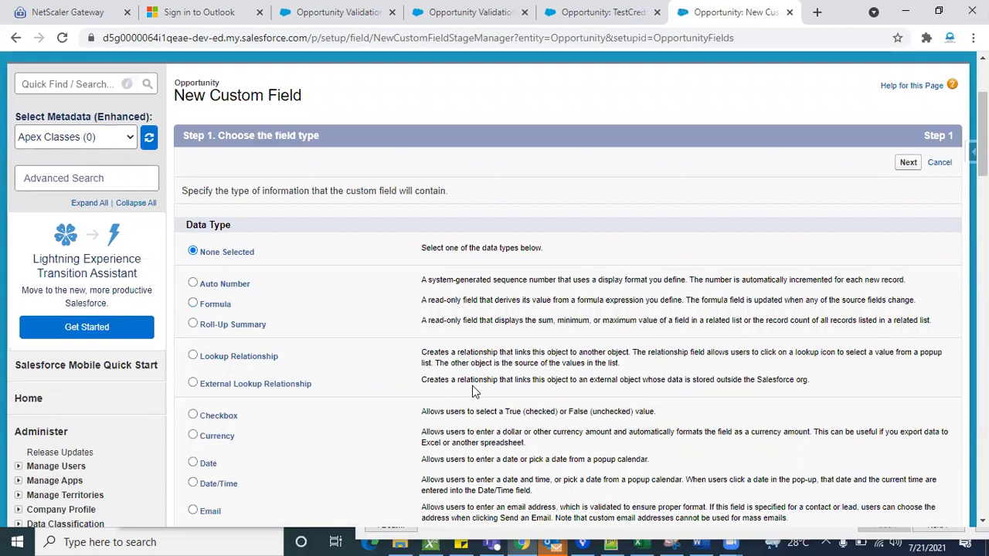
scroll(472, 386, "down", 1)
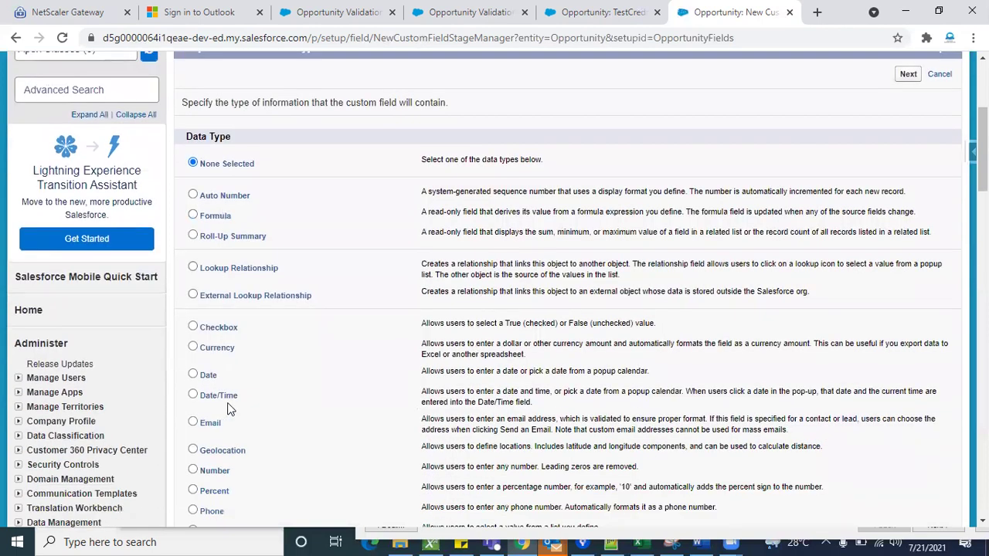
scroll(228, 410, "down", 2)
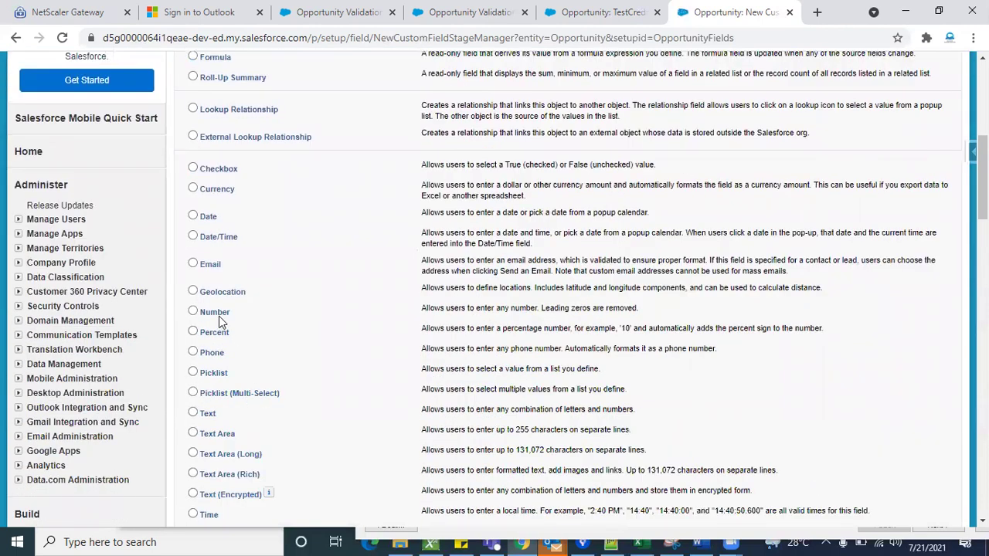
left_click(221, 314)
scroll(648, 419, "down", 3)
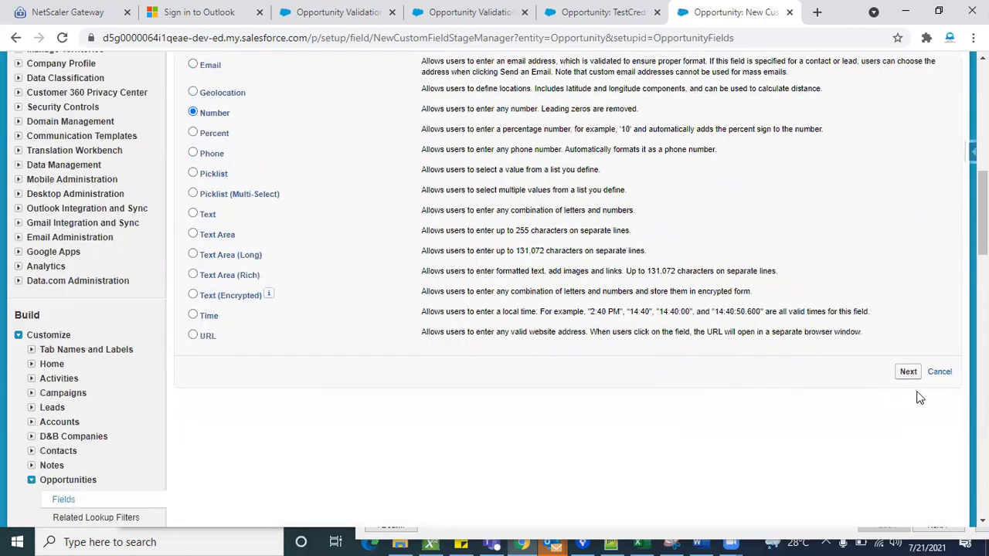
left_click(910, 377)
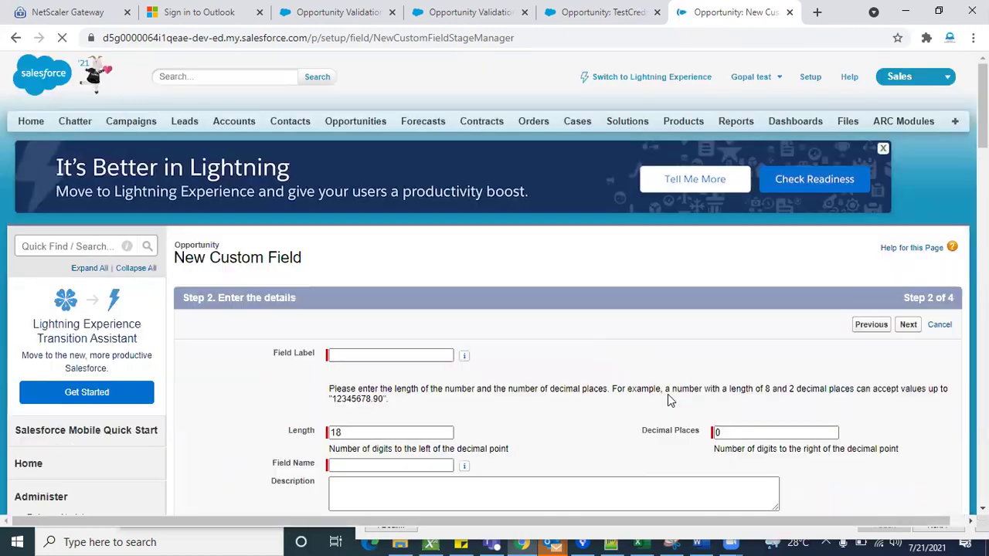
Step: Label the second number field Tuesday Hours and proceed to field-level security
left_click(397, 356)
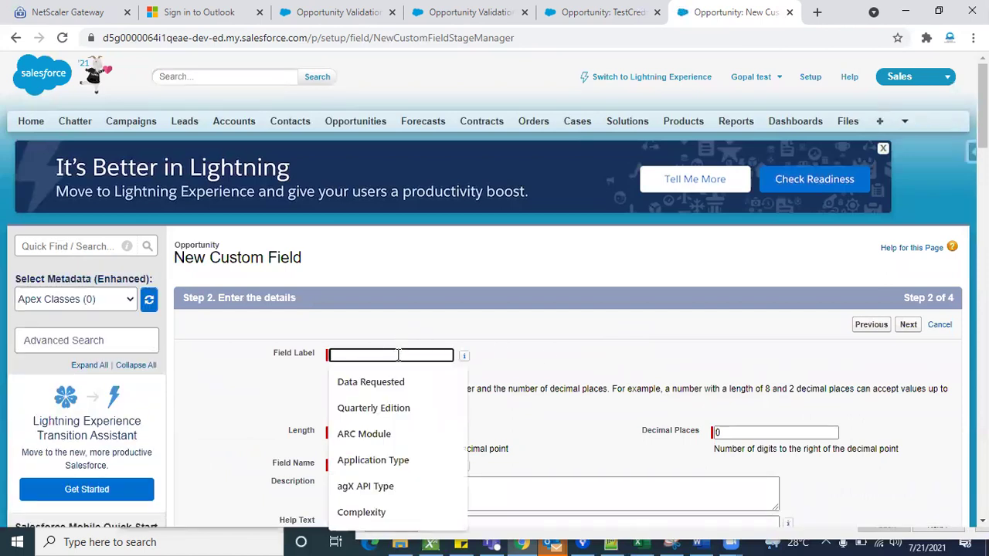
type("t")
scroll(397, 356, "down", 1)
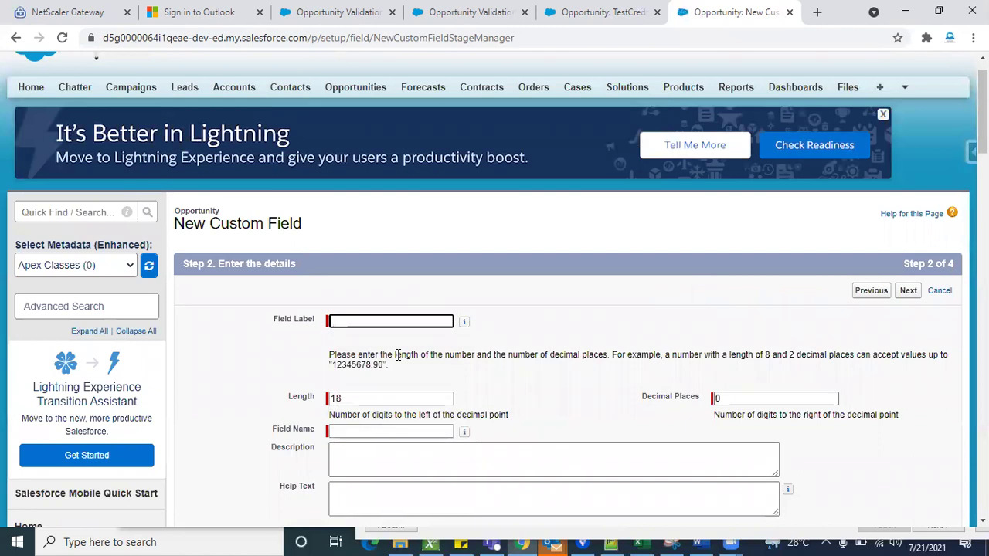
type("uesday Hours")
left_click(398, 354)
key("Tab")
scroll(778, 275, "down", 1)
left_click(768, 292)
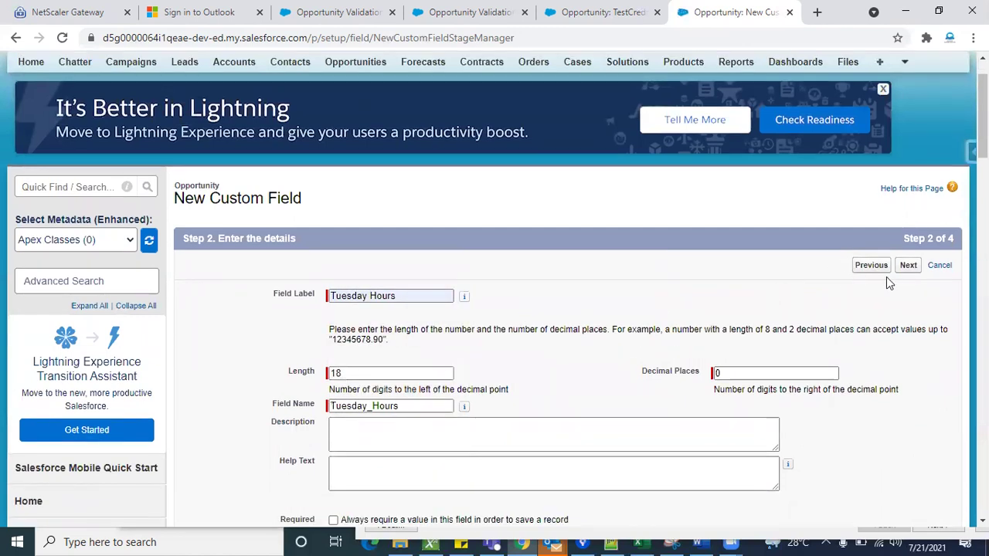
left_click(909, 267)
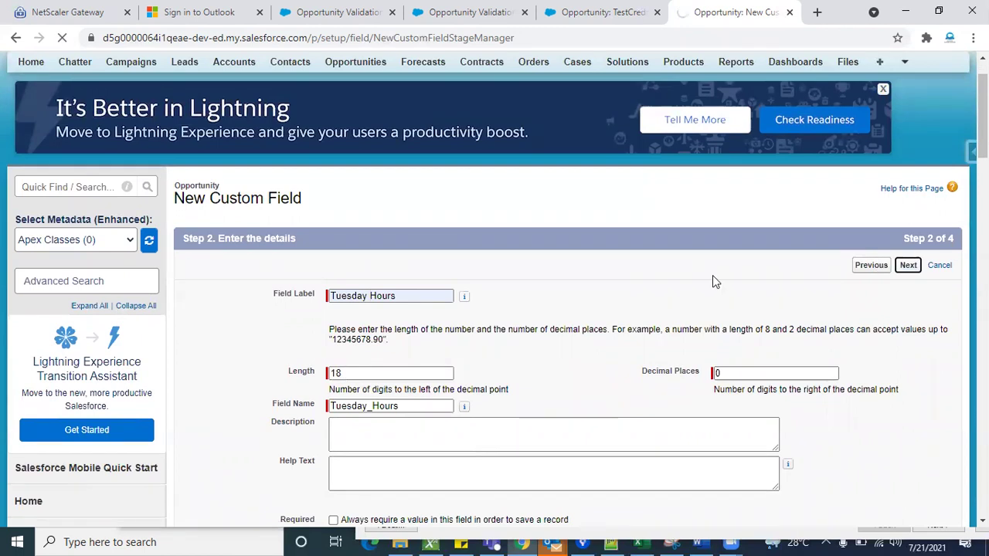
Step: Make Tuesday Hours visible to all profiles and save it with all page layouts included
scroll(603, 397, "down", 1)
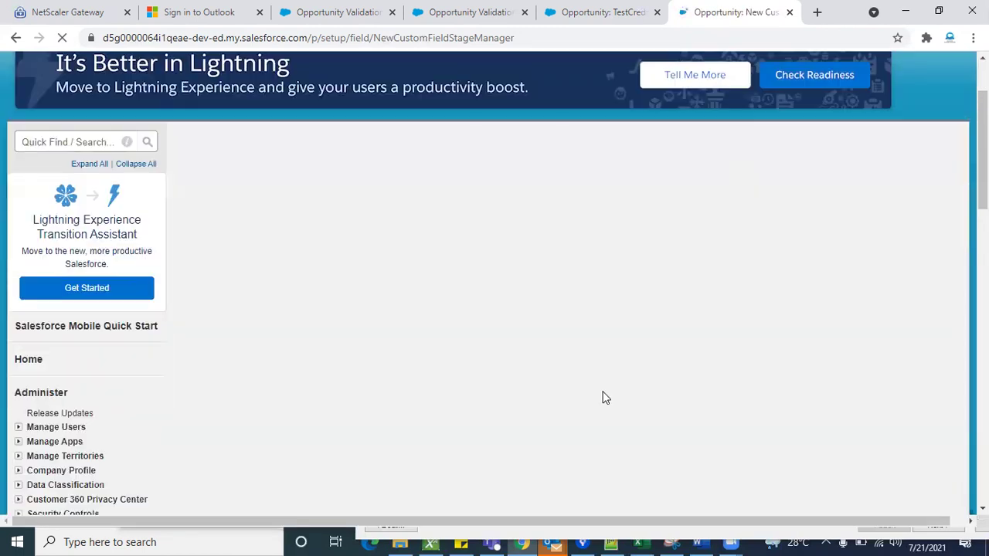
left_click(695, 347)
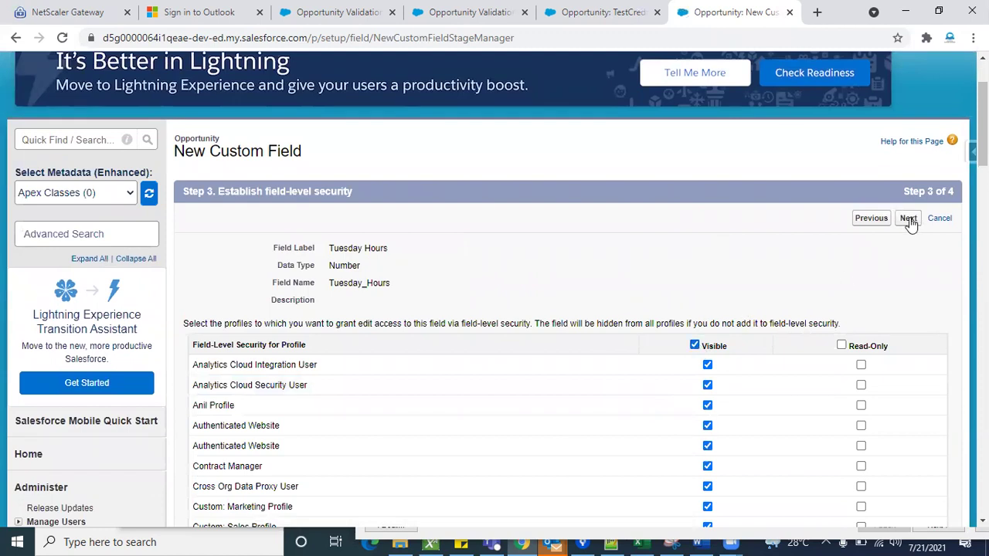
left_click(908, 219)
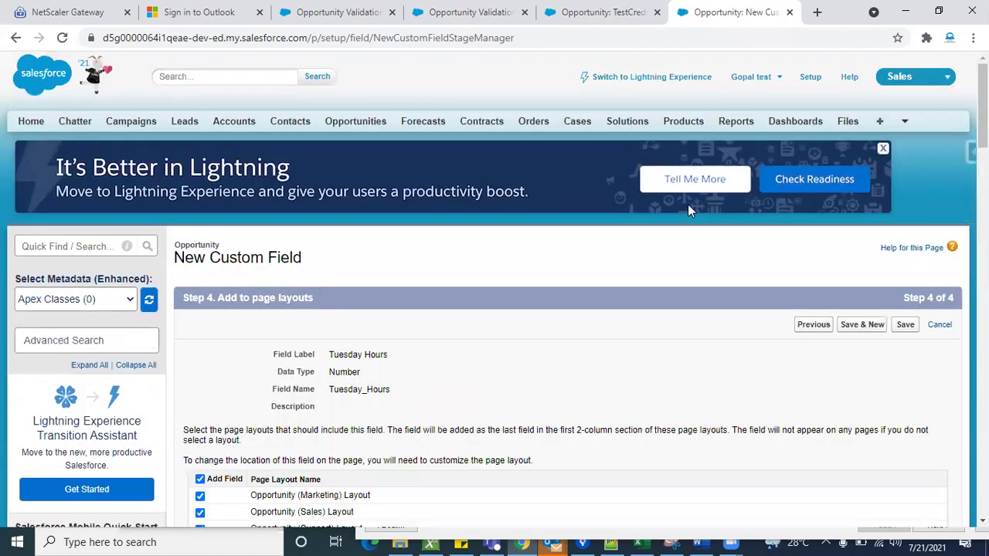
left_click(904, 326)
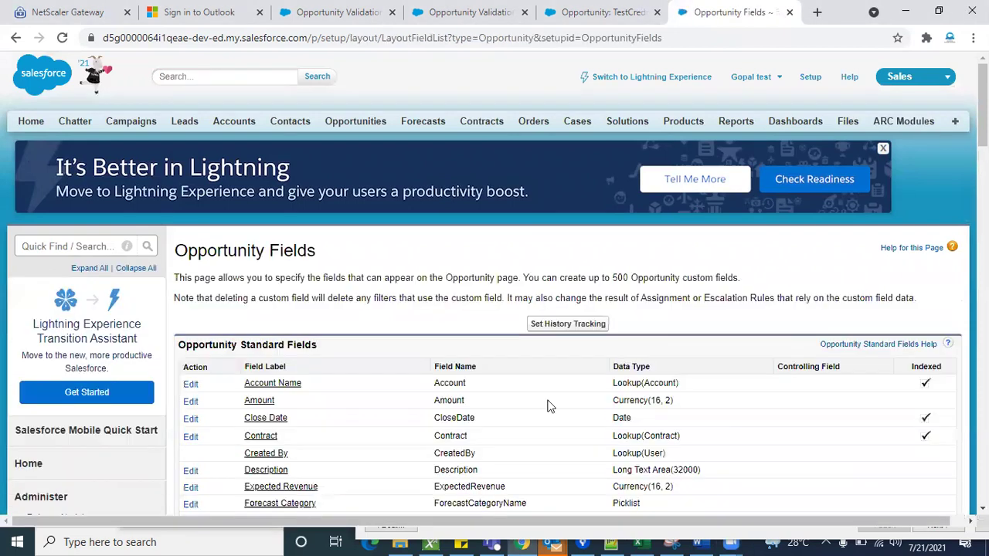
Step: Check the API names of Monday Hours and Tuesday Hours in the Opportunity custom fields list
scroll(547, 406, "down", 10)
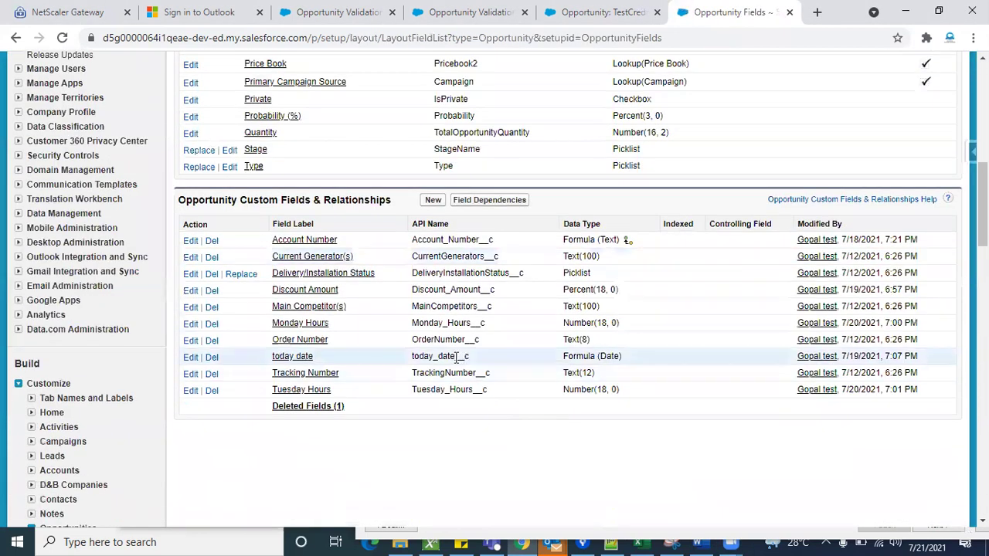
double_click(456, 323)
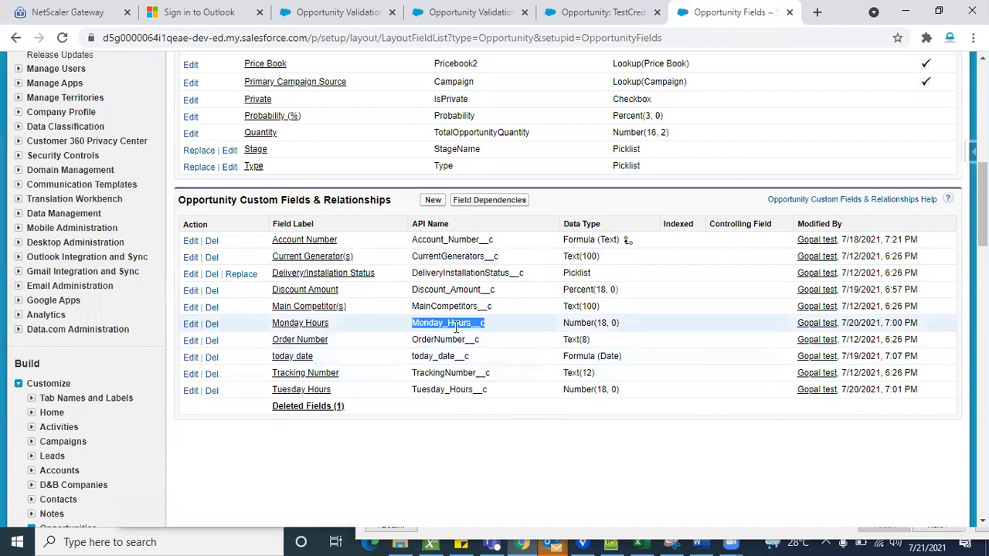
double_click(442, 390)
left_click_drag(442, 391, 557, 342)
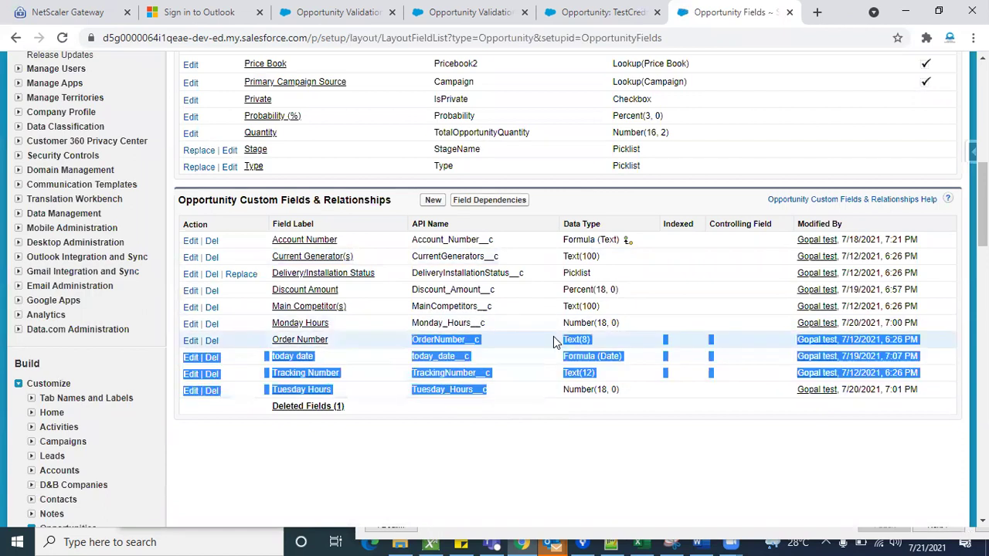
scroll(554, 338, "up", 10)
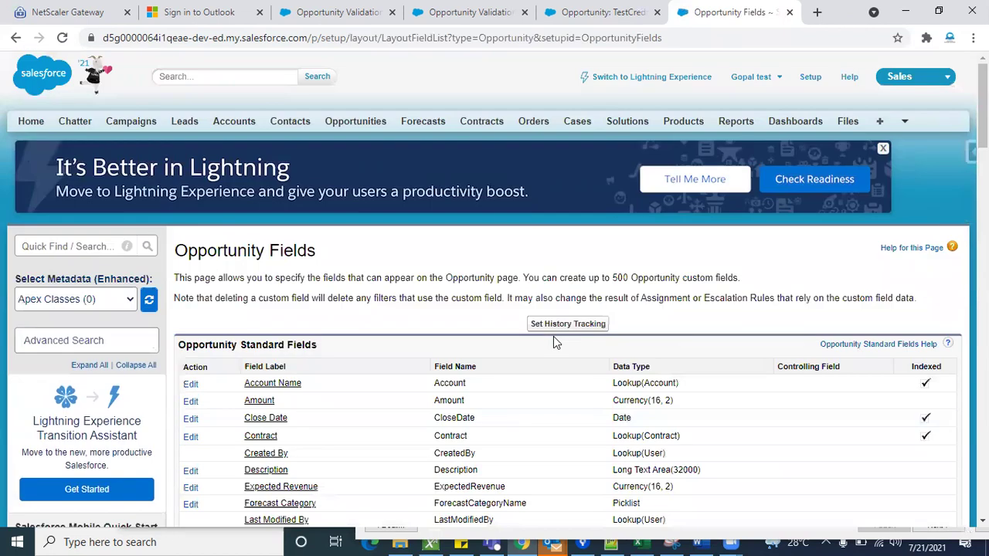
Step: Open the TestCredit opportunity record for editing
left_click(367, 125)
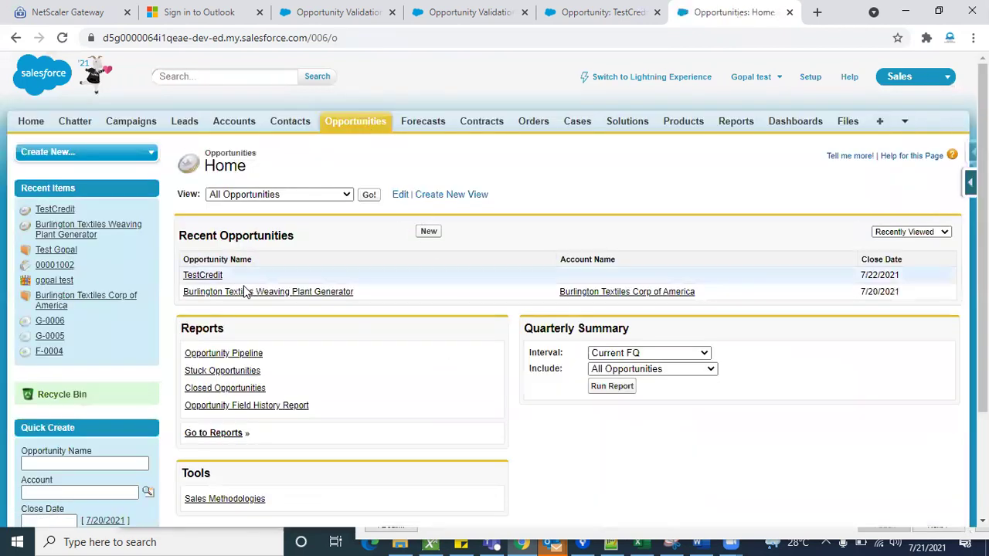
left_click(210, 276)
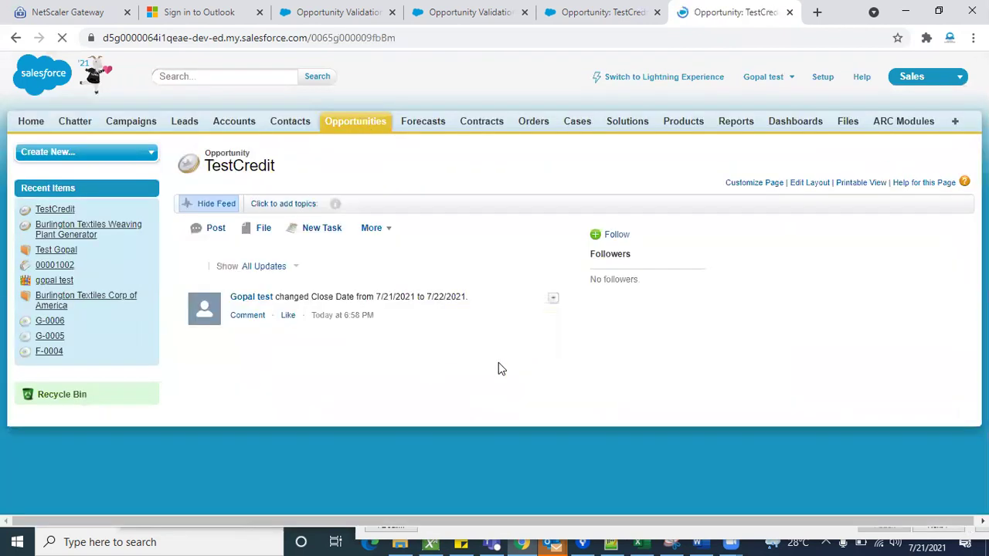
left_click(430, 421)
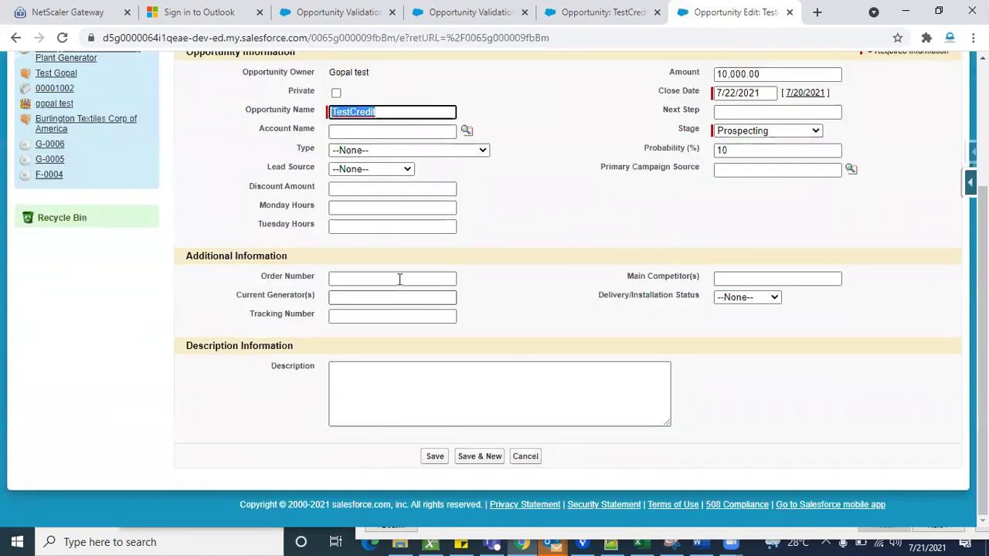
Step: Set both Monday Hours and Tuesday Hours to 10 on the TestCredit opportunity, save it and check the saved details
left_click(335, 204)
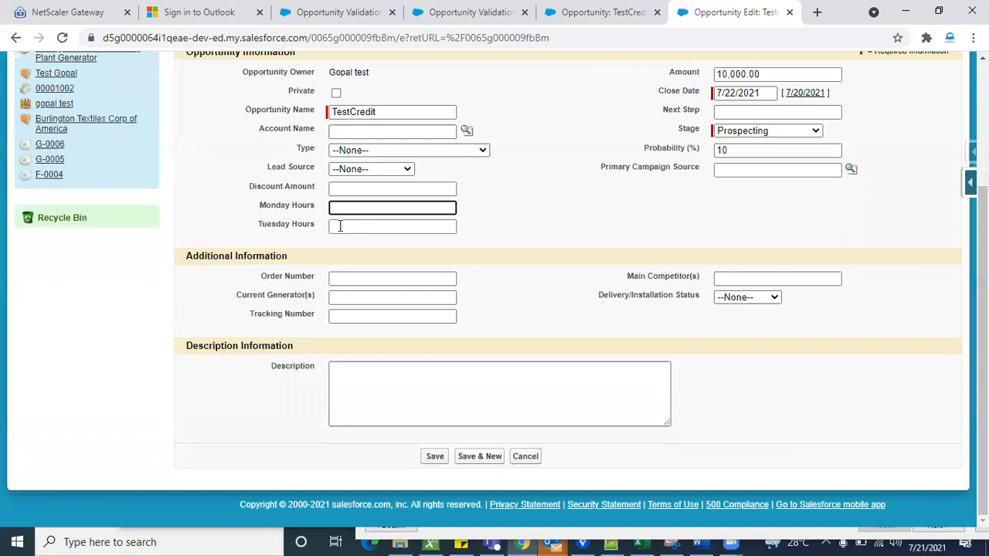
left_click(337, 225)
left_click(343, 207)
left_click(348, 228)
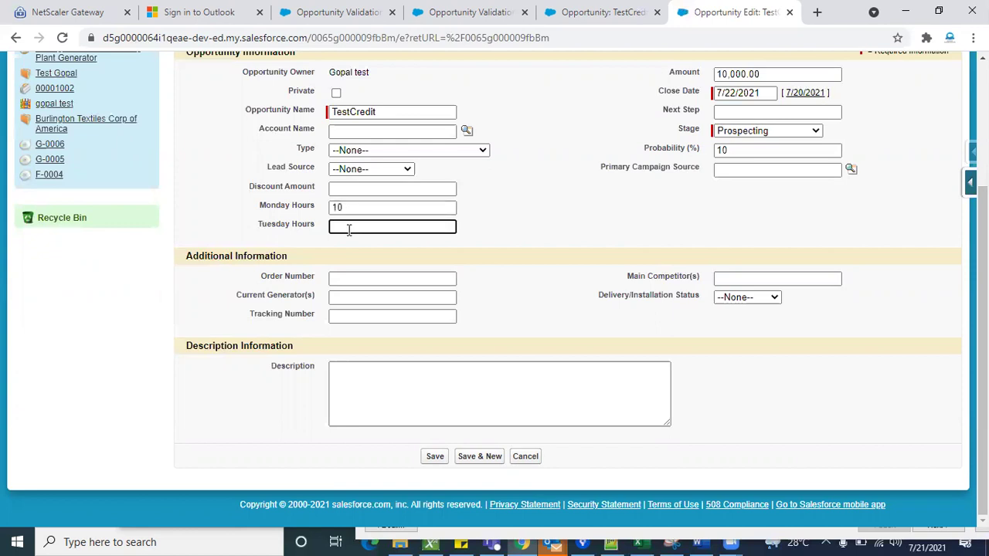
left_click(582, 291)
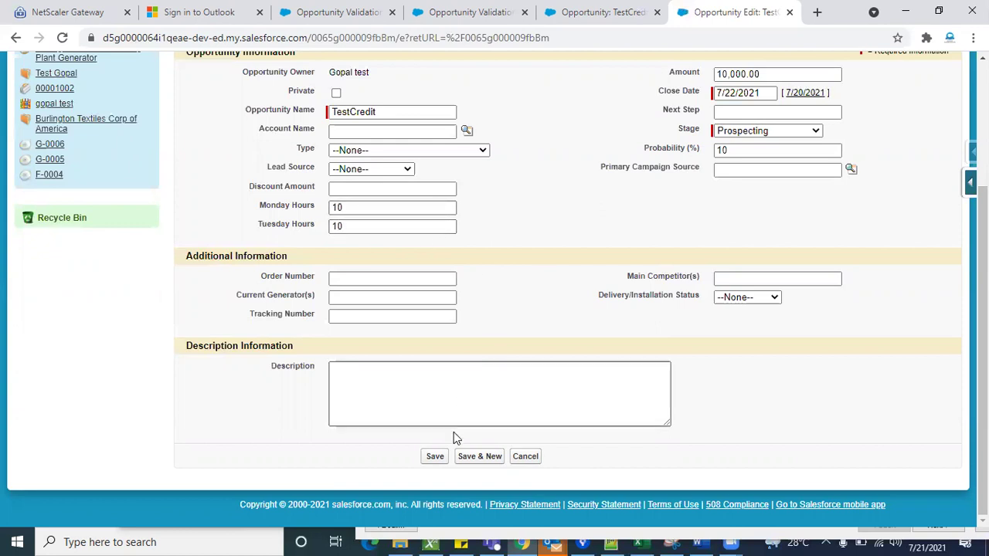
left_click(435, 456)
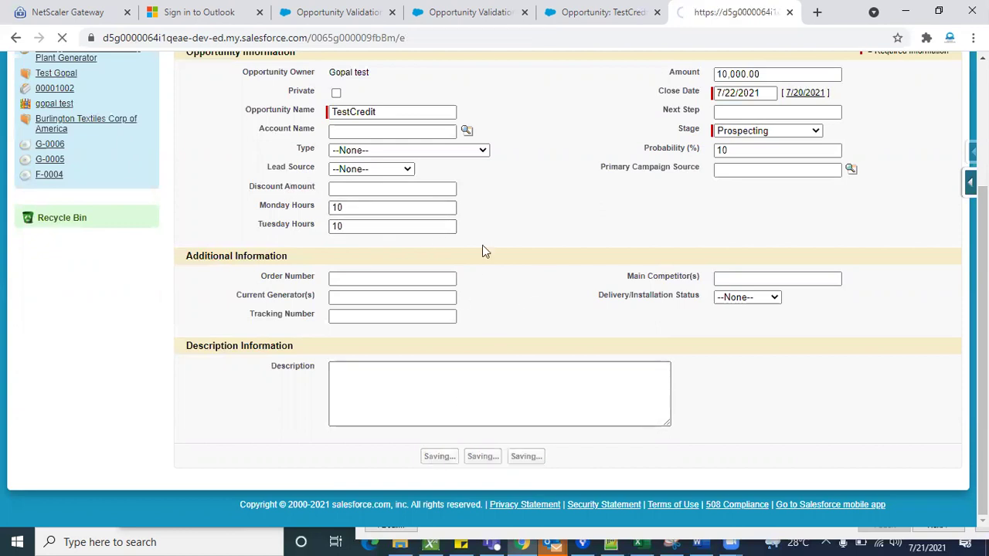
scroll(450, 397, "down", 4)
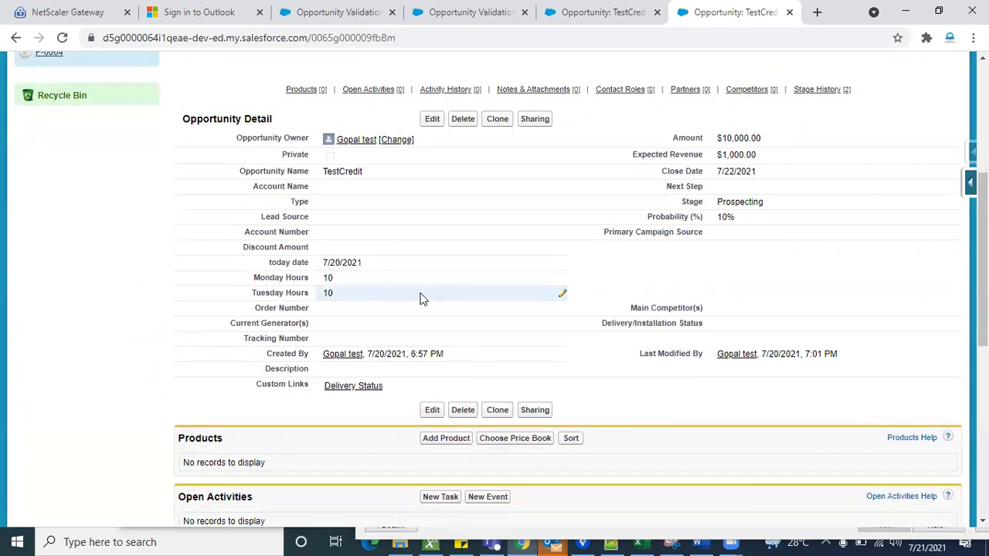
Step: Go from the TestCredit record to the Opportunity validation rules and start a new rule
scroll(734, 265, "up", 1)
scroll(735, 265, "up", 3)
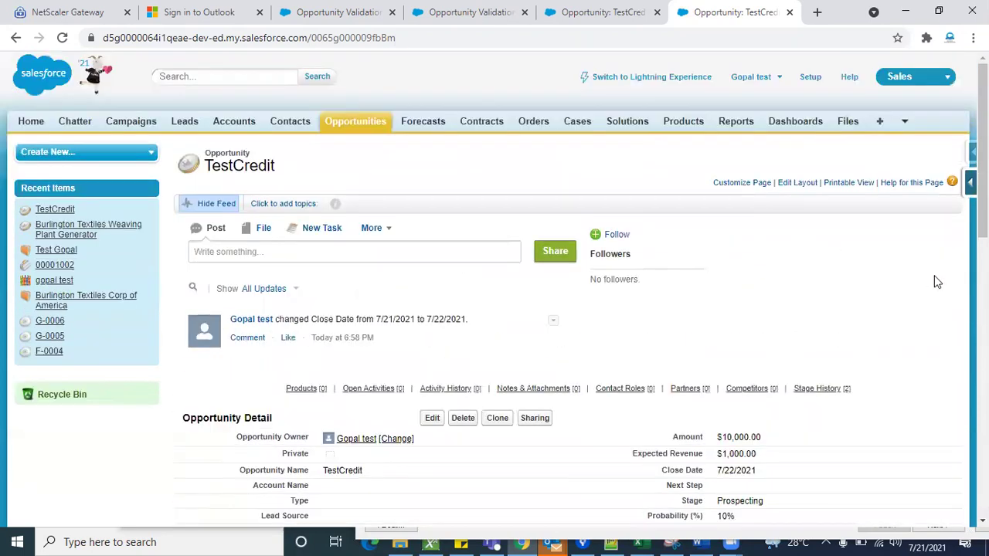
left_click(970, 182)
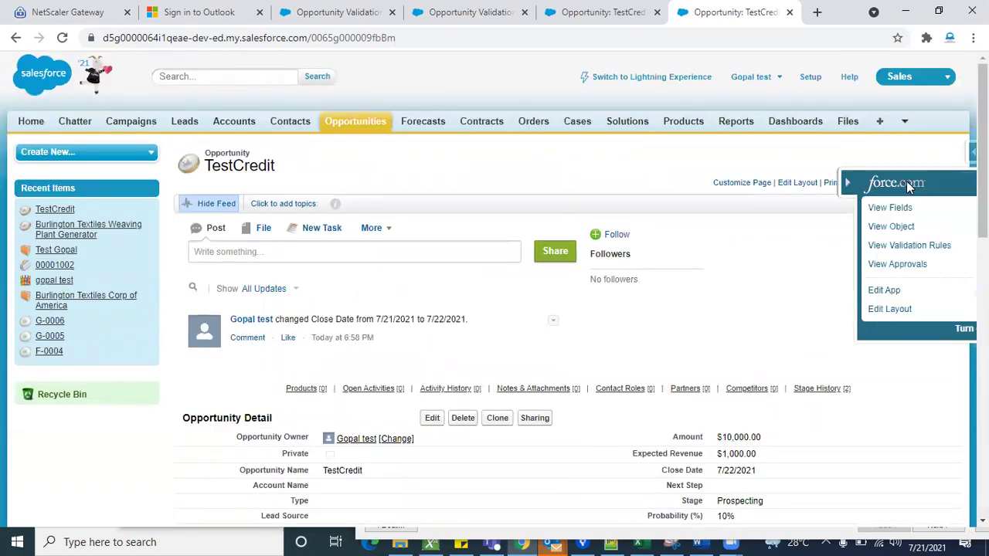
left_click(866, 247)
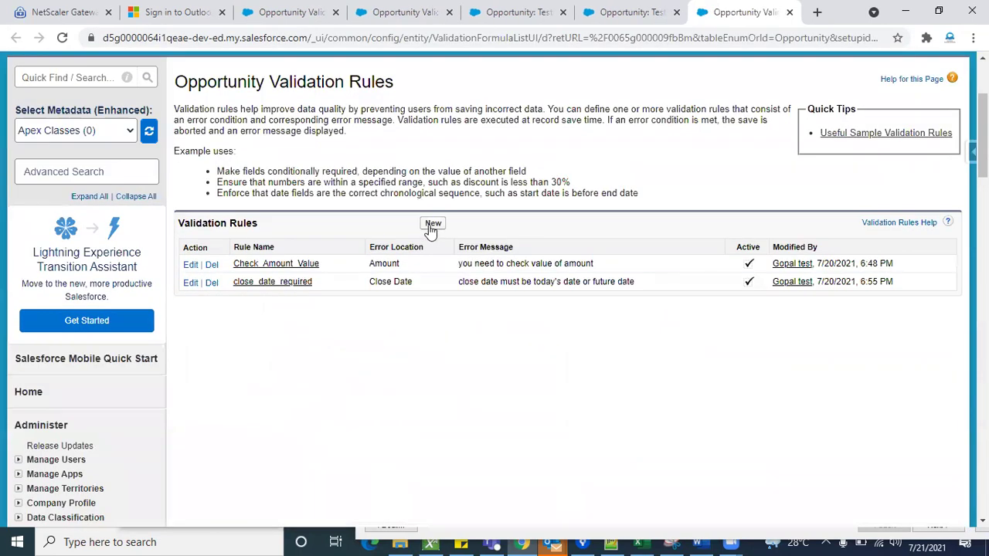
left_click(432, 223)
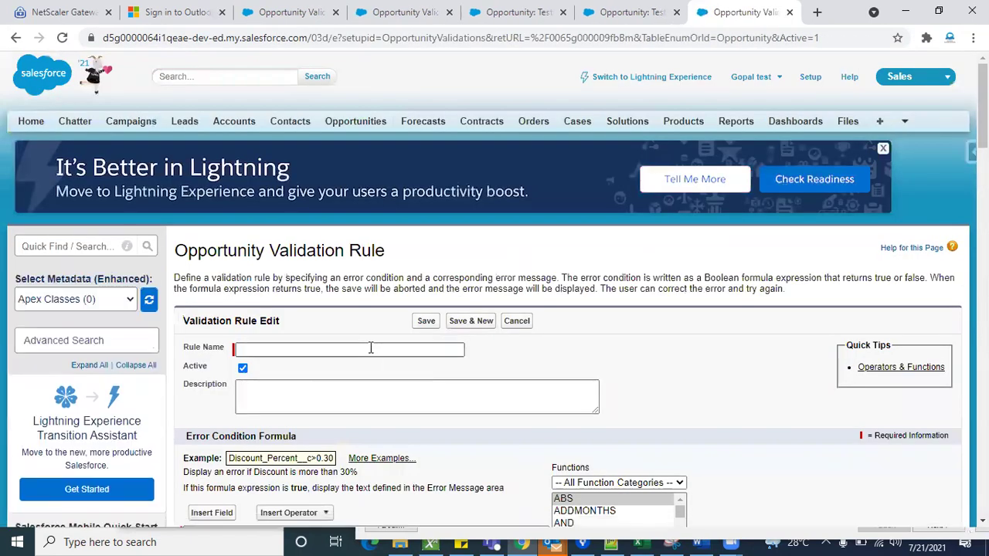
Step: Name the new Opportunity validation rule Hours
left_click(369, 348)
type("Hou")
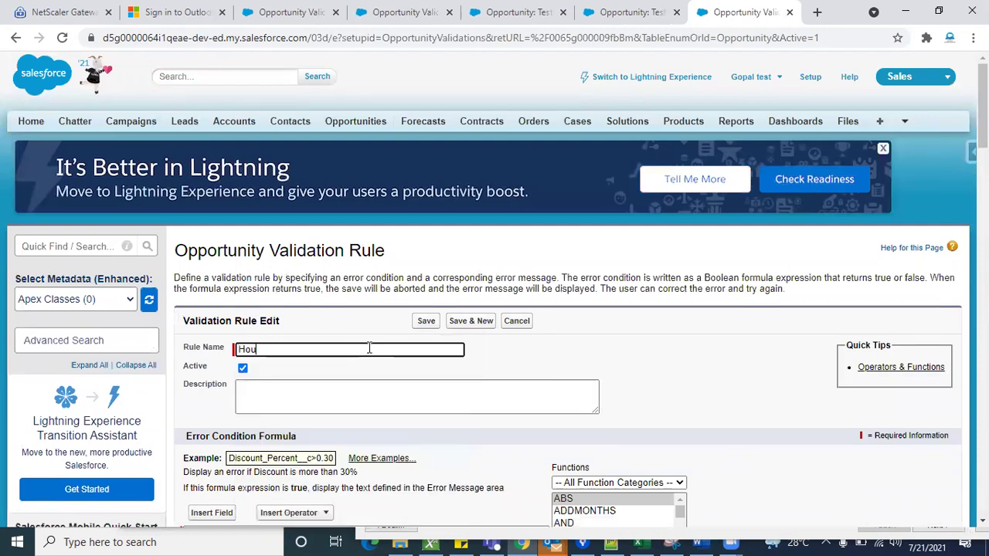
type("t=rs")
key("BackSpace")
key("BackSpace")
key("BackSpace")
left_click(357, 323)
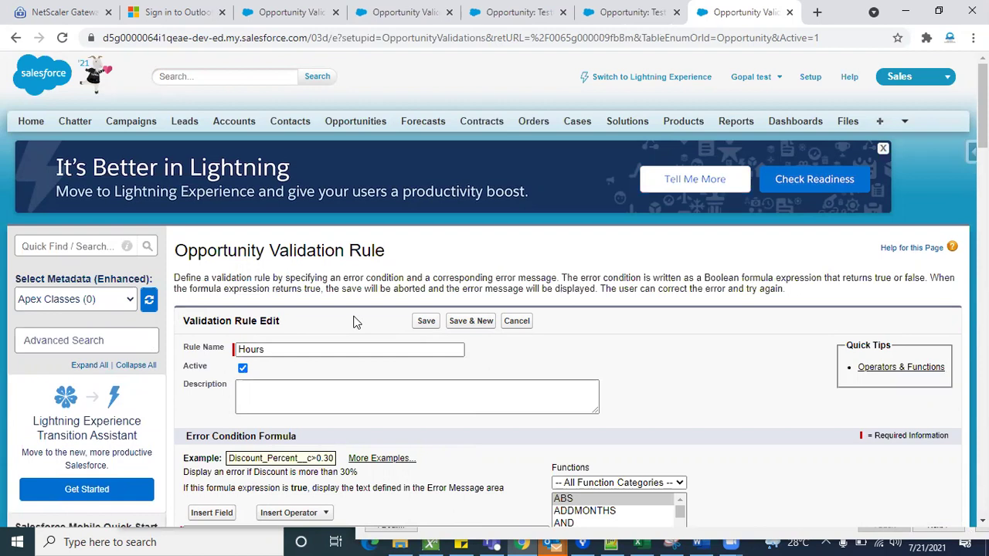
Step: Insert the Opportunity field Monday Hours into the error condition formula
scroll(358, 323, "down", 3)
scroll(355, 315, "down", 1)
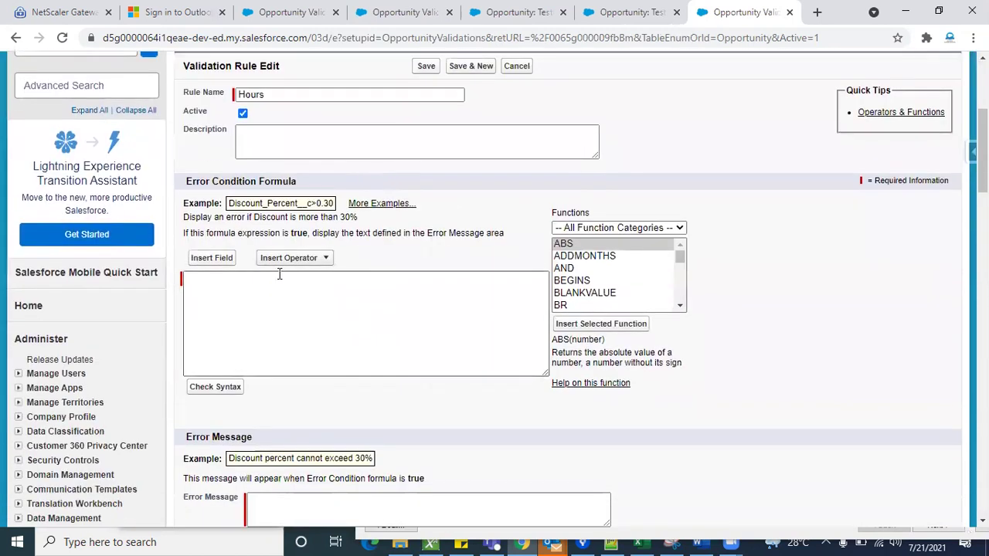
left_click(221, 261)
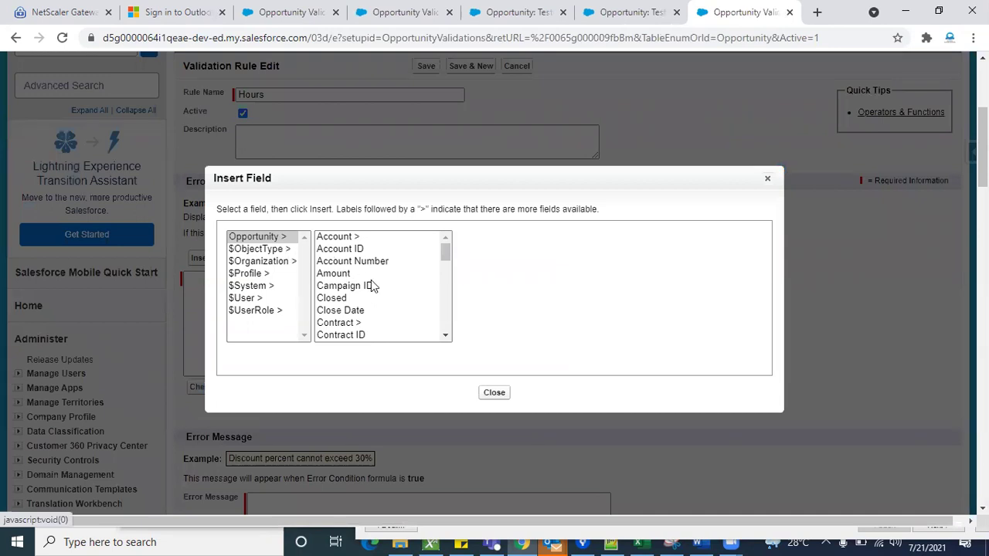
scroll(370, 310, "down", 5)
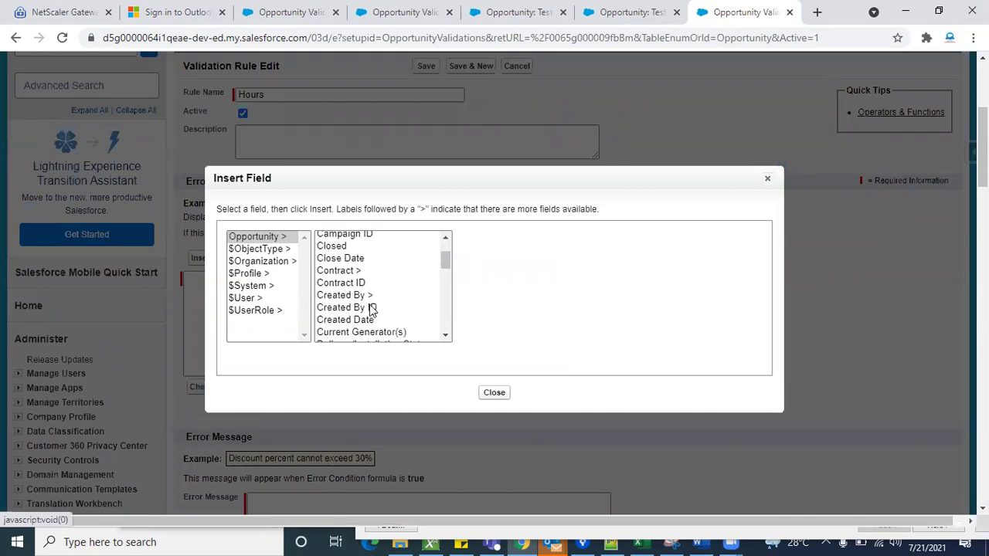
scroll(369, 310, "down", 3)
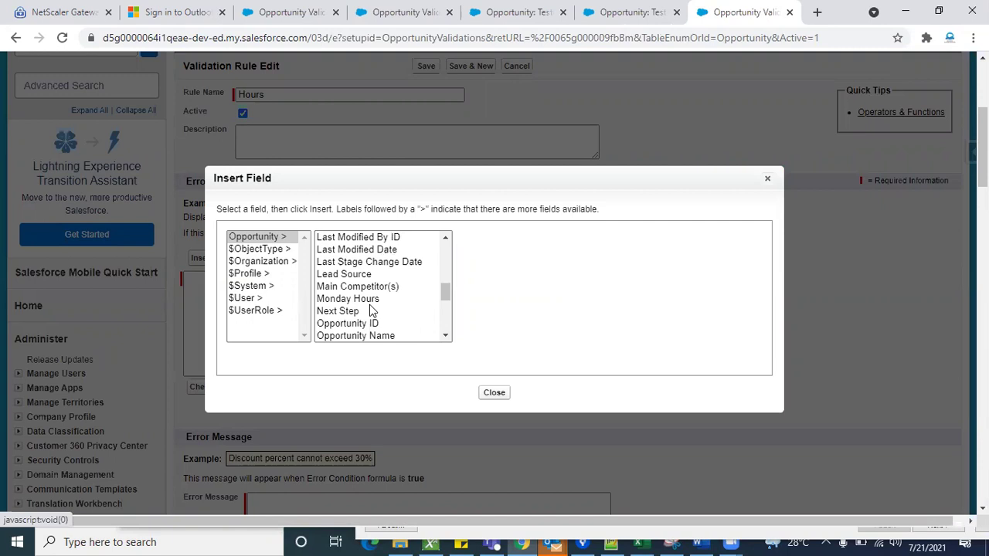
left_click(363, 289)
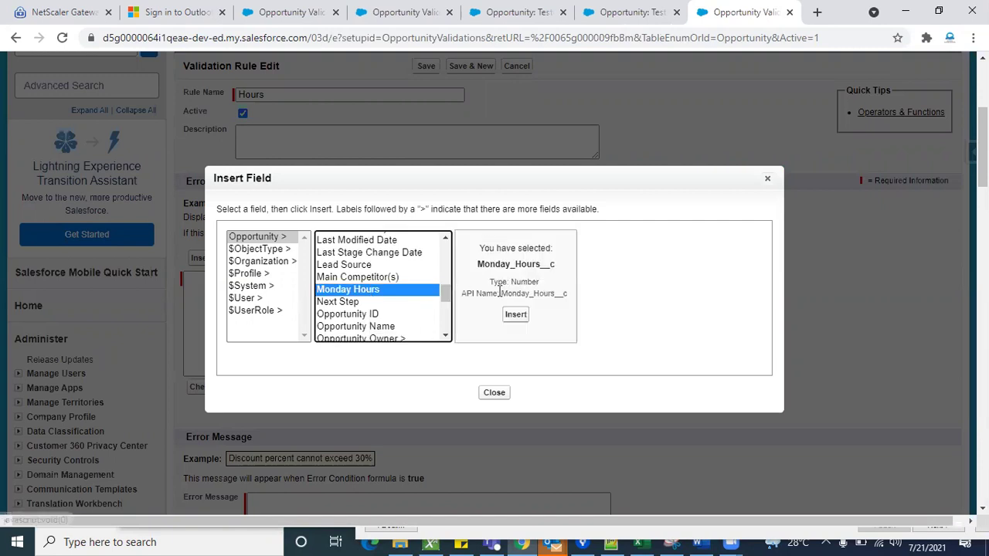
left_click(516, 315)
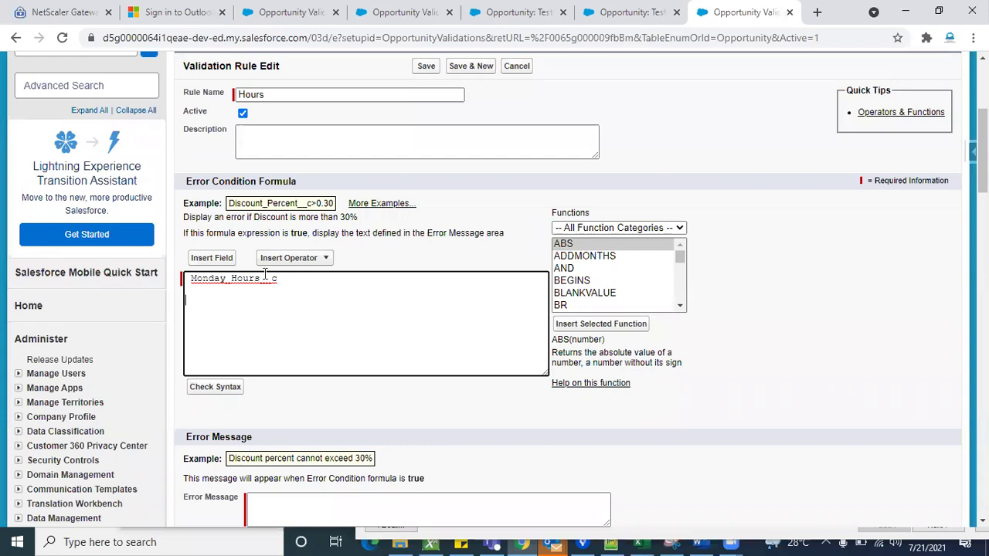
Step: Insert the Opportunity field Tuesday Hours into the error condition formula beneath Monday_Hours__c
left_click(212, 257)
scroll(367, 312, "down", 10)
scroll(365, 313, "up", 1)
scroll(364, 313, "down", 3)
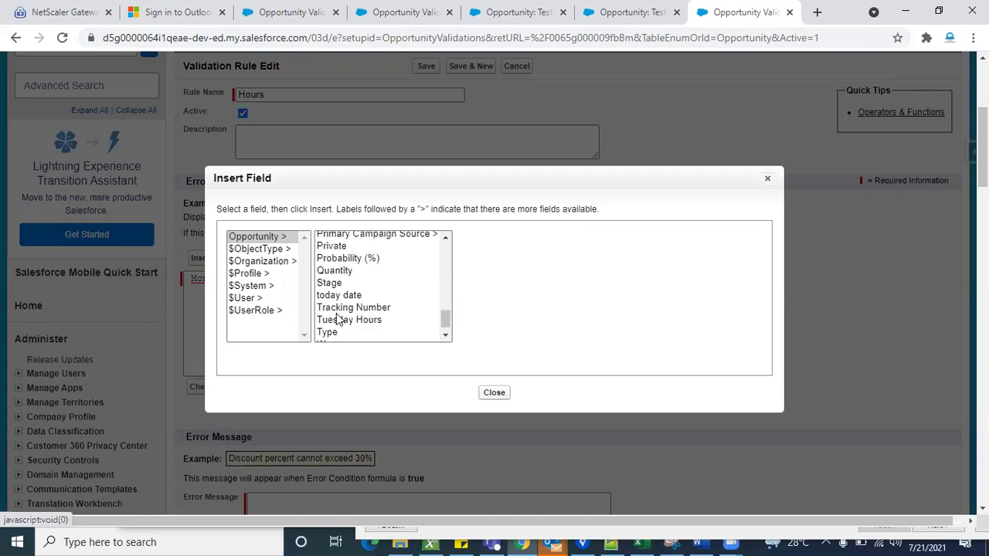
scroll(364, 320, "down", 1)
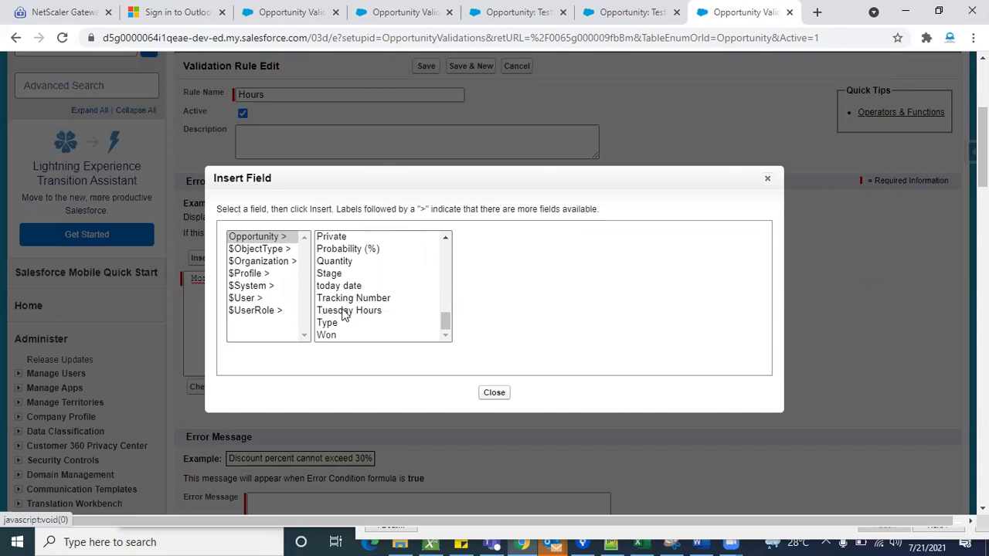
left_click(345, 311)
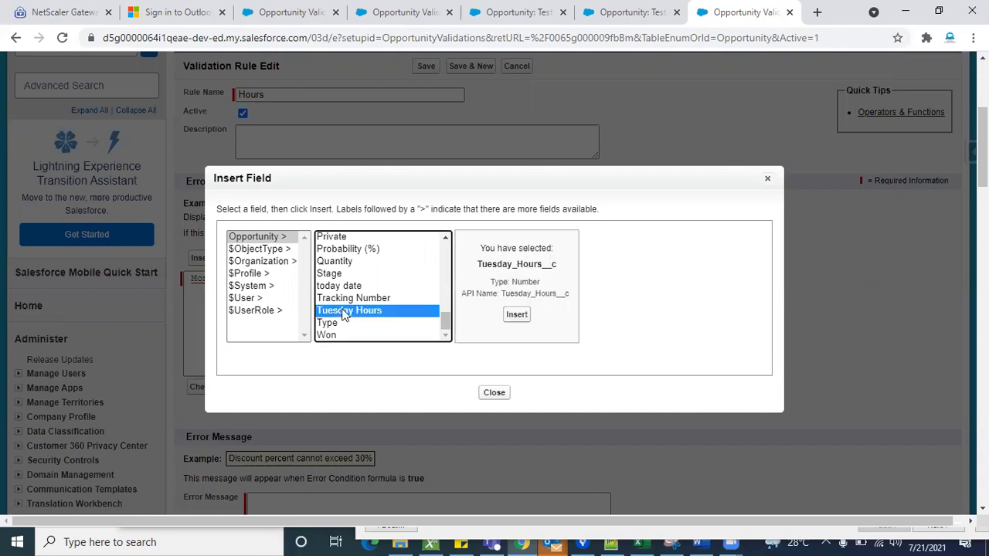
left_click_drag(445, 322, 443, 300)
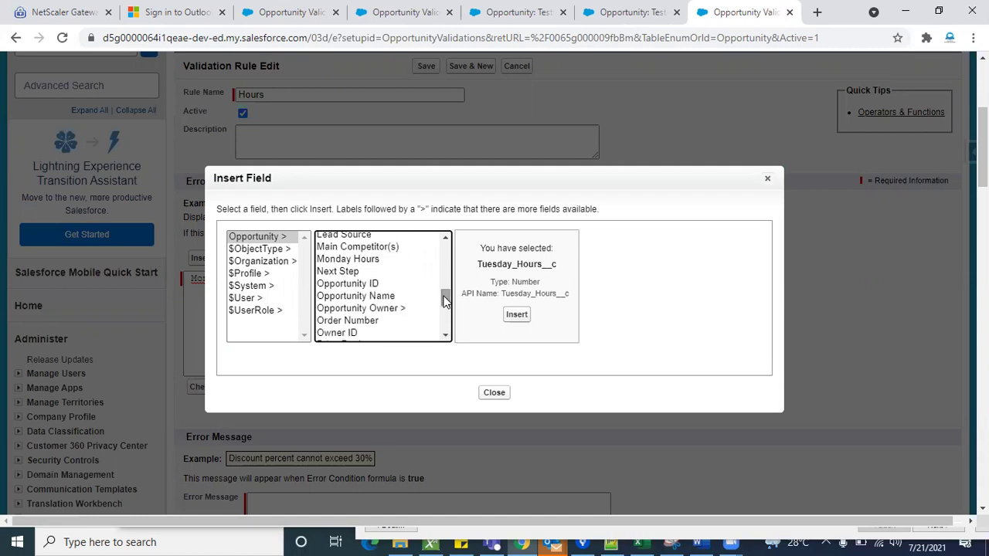
left_click(379, 260)
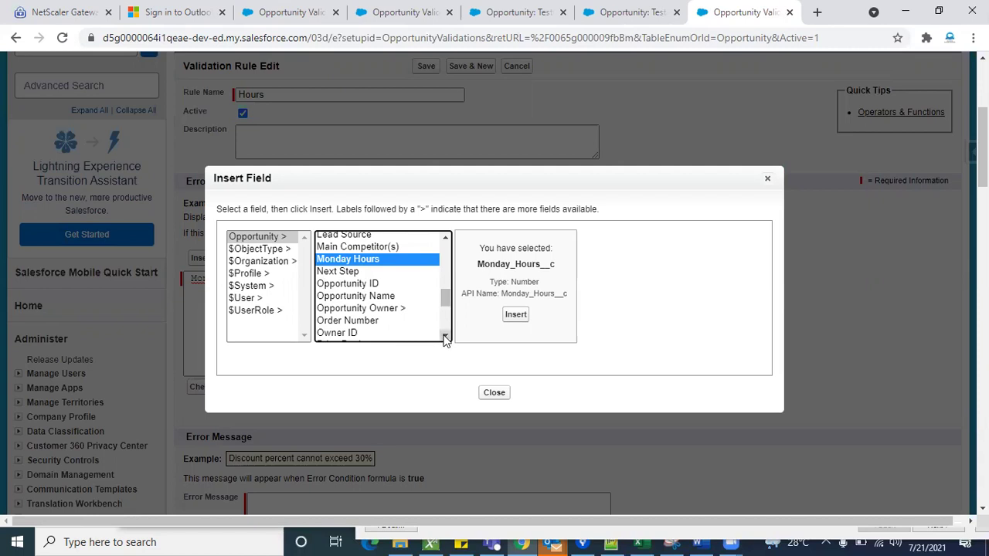
scroll(445, 340, "down", 1)
scroll(445, 340, "down", 1)
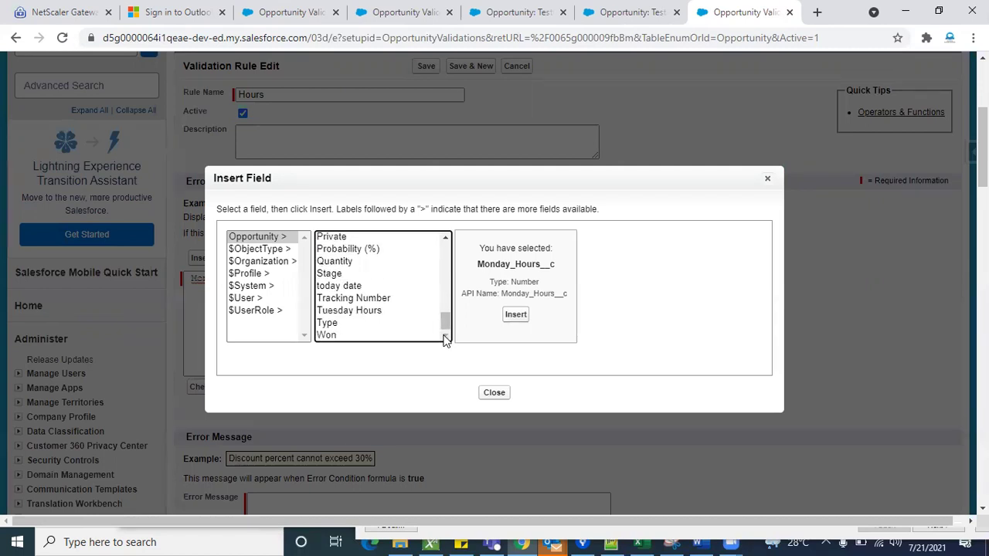
left_click(380, 310)
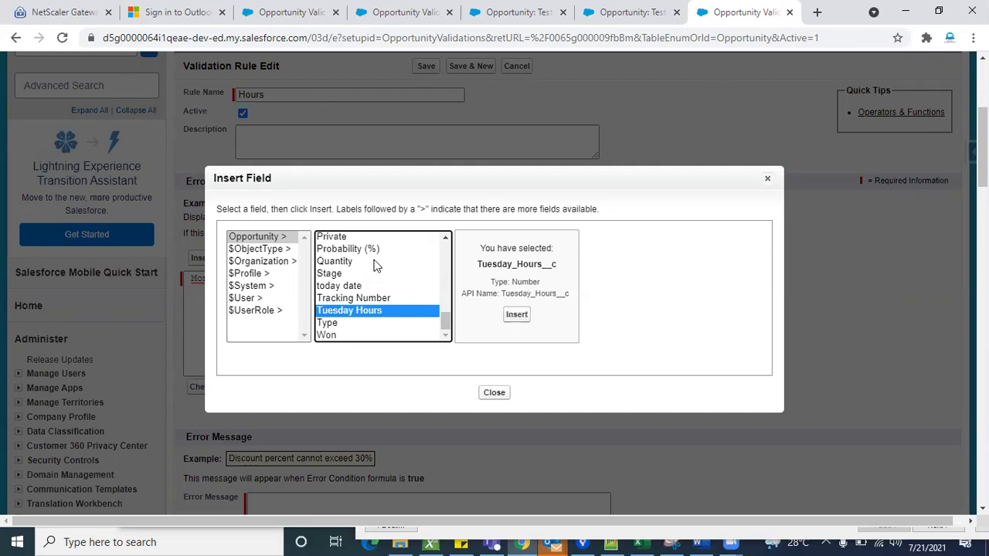
left_click(515, 315)
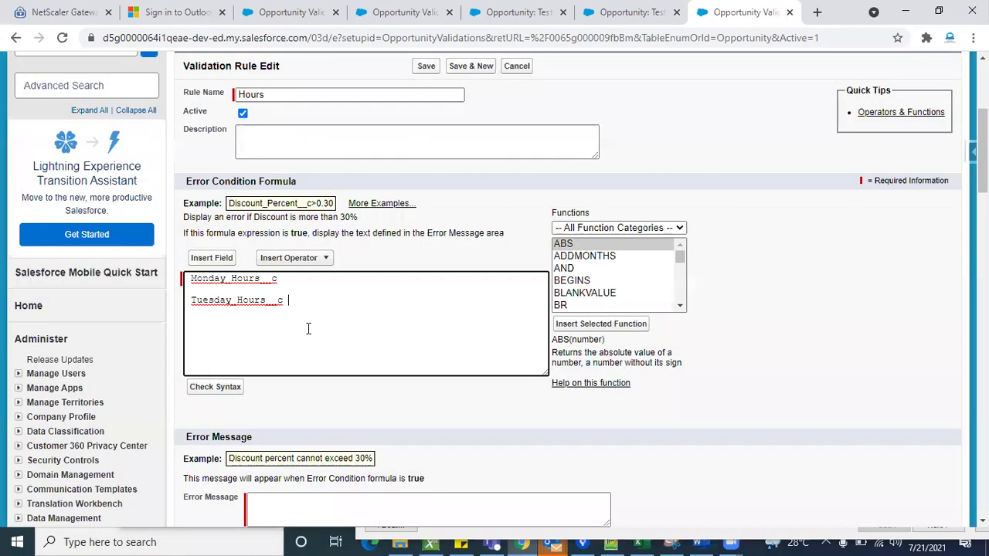
Step: Insert the Add operator after Monday_Hours__c and the Greater Than operator after Tuesday_Hours__c in the formula
double_click(215, 282)
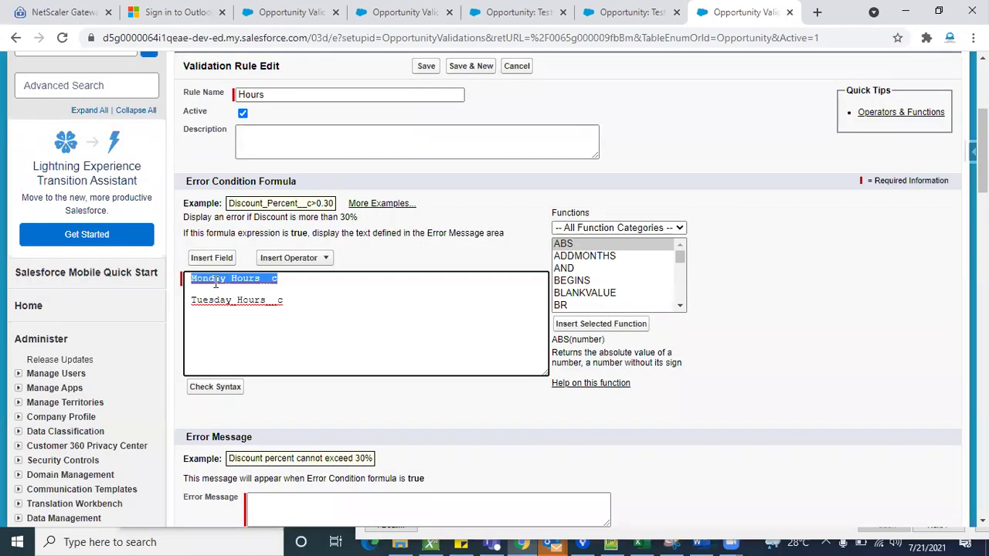
triple_click(235, 302)
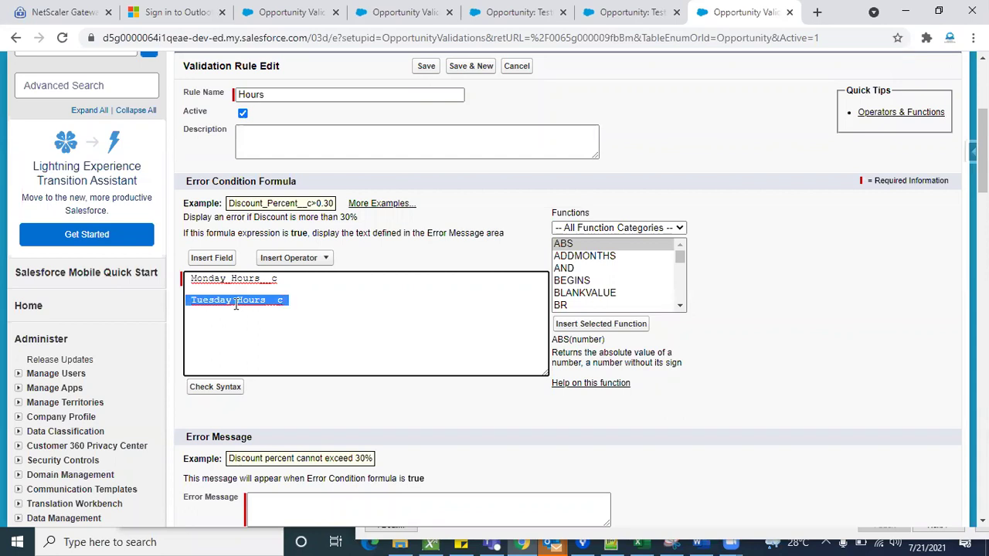
left_click(290, 323)
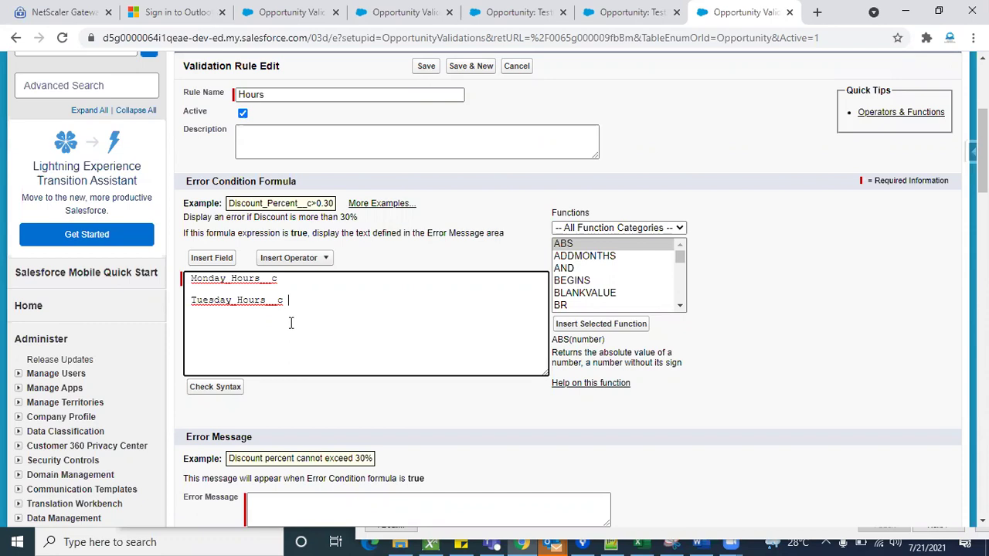
left_click(282, 278)
left_click(323, 258)
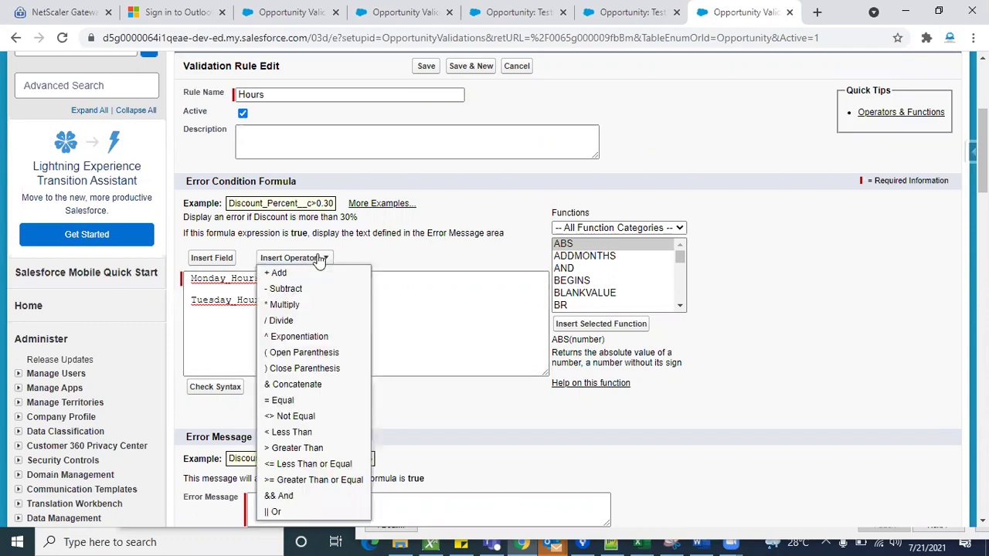
left_click(277, 274)
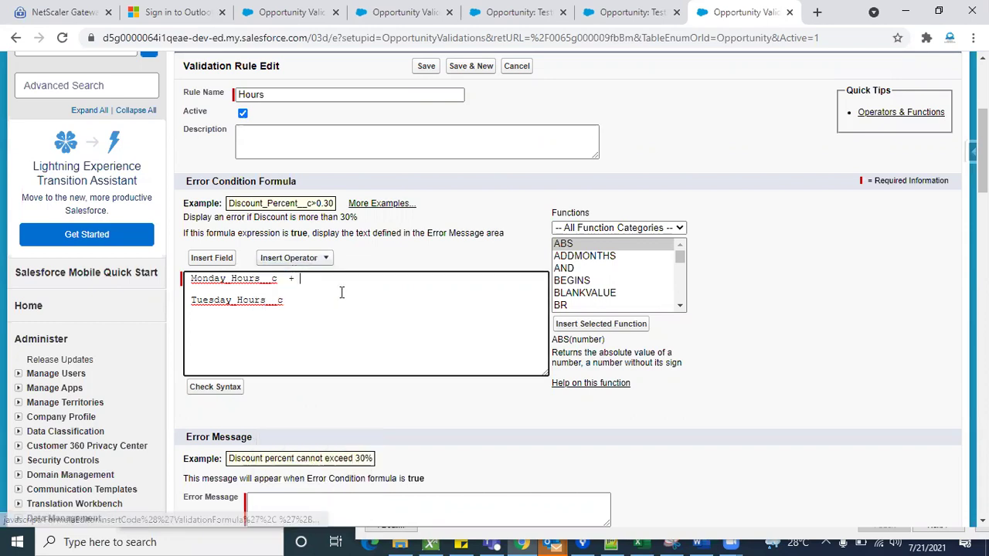
left_click(312, 265)
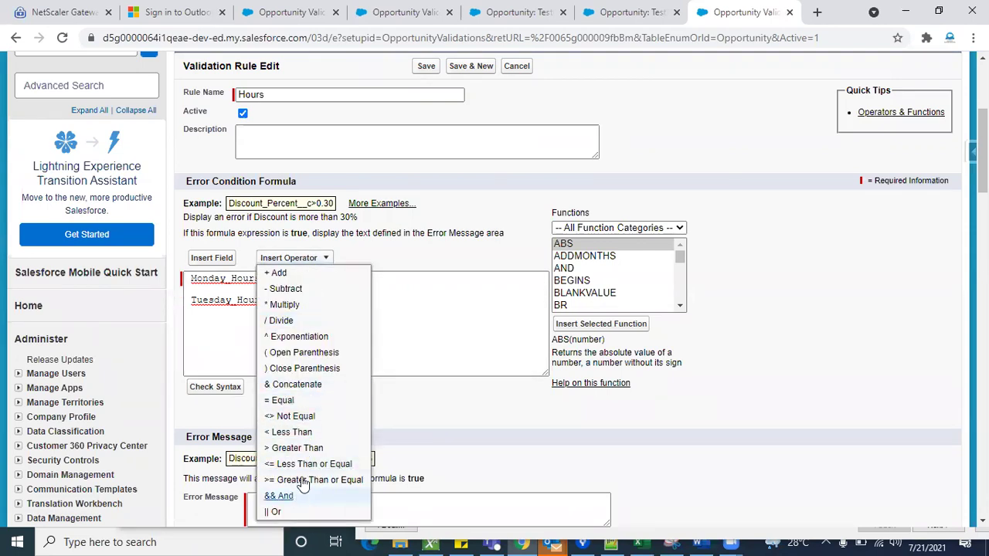
left_click(302, 450)
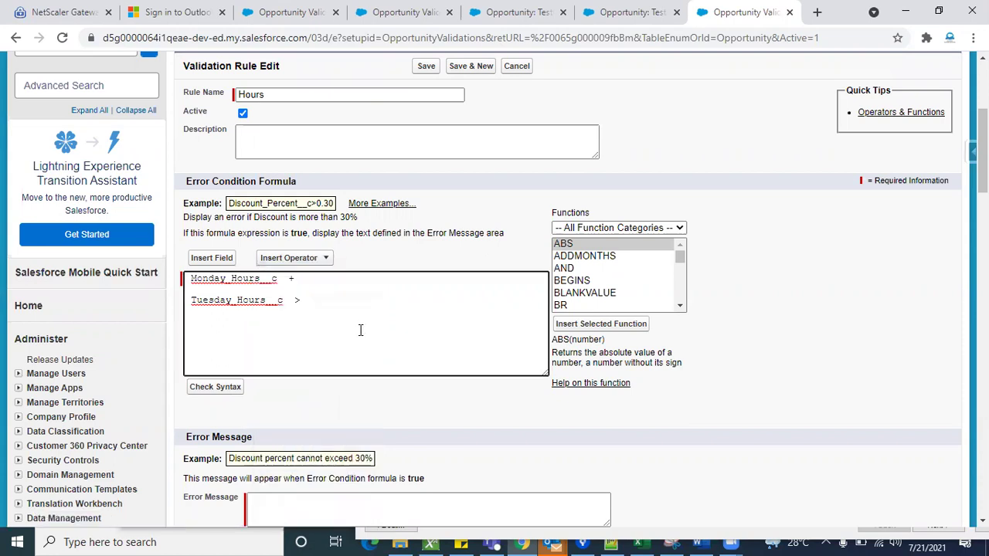
Step: Set the formula's limit to 19 and join its lines into Monday_Hours__c + Tuesday_Hours__c > 19
type("10")
double_click(251, 300)
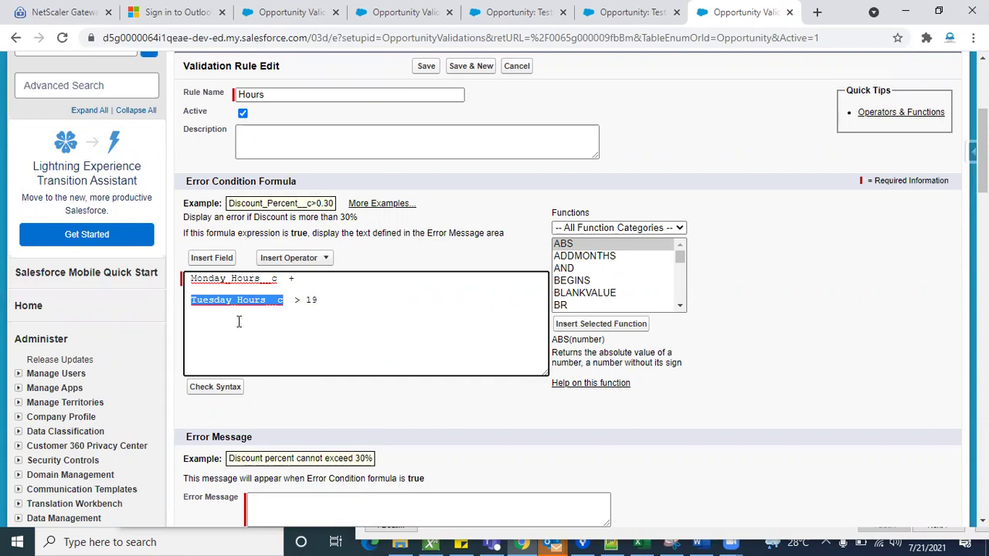
left_click(239, 321)
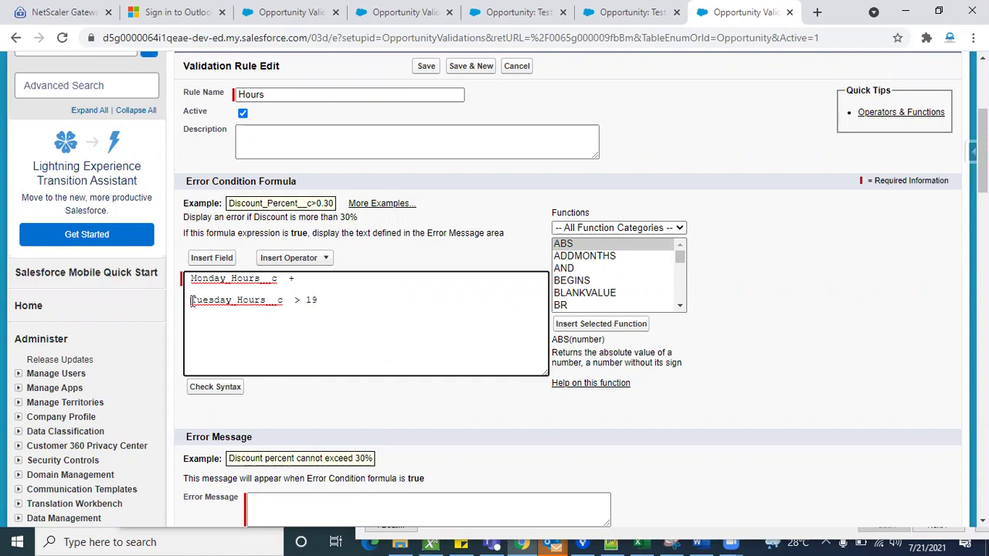
key("BackSpace")
key("BackSpace")
key("BackSpace")
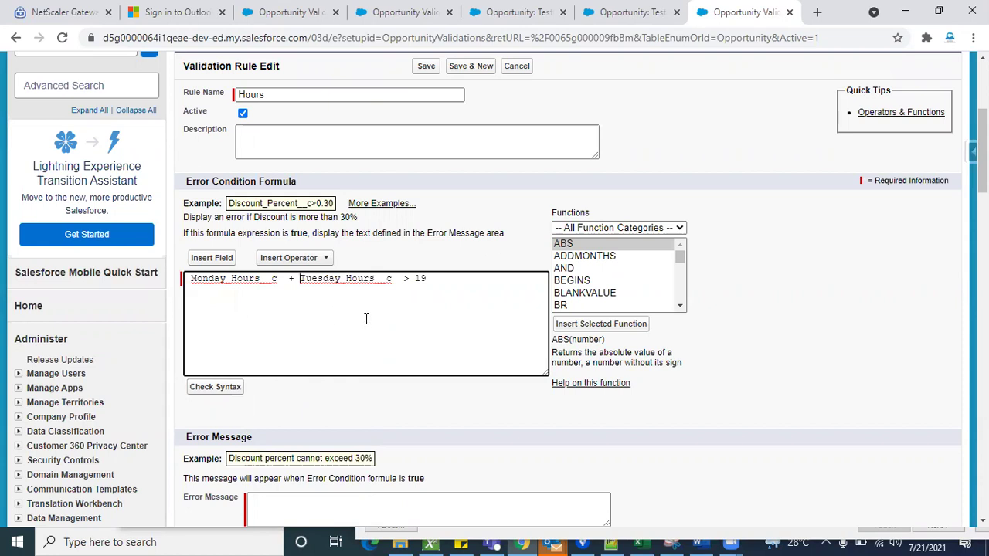
double_click(232, 279)
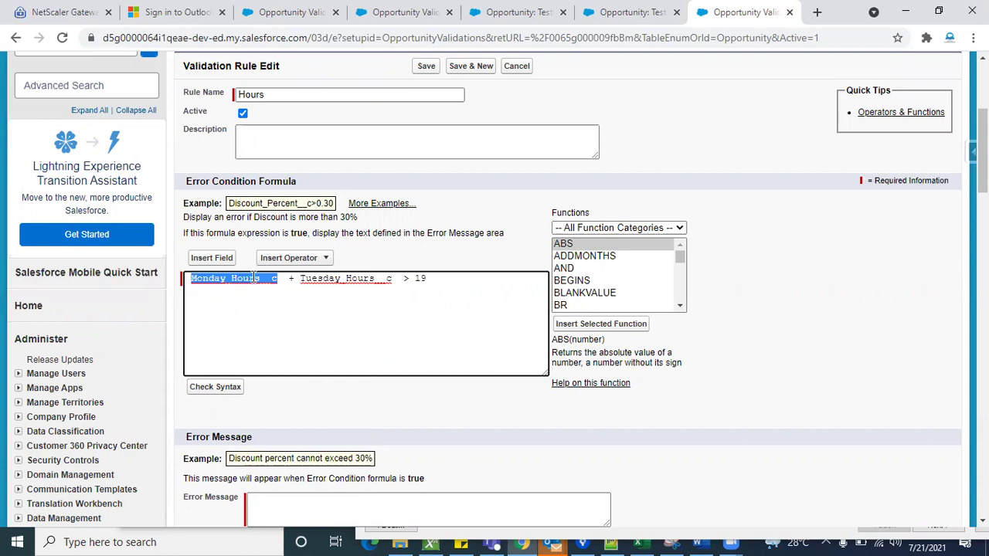
double_click(331, 280)
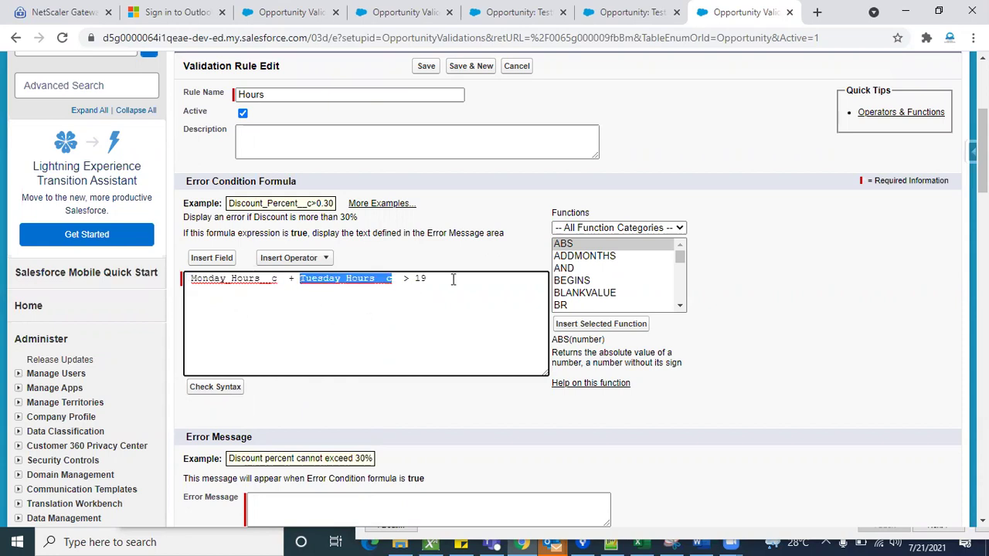
left_click_drag(448, 280, 169, 288)
left_click(301, 309)
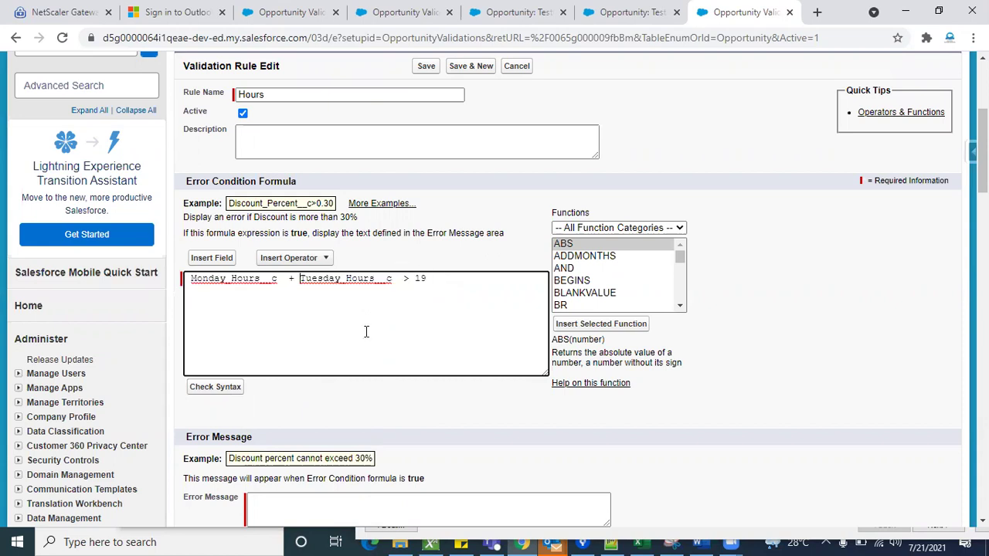
Step: Enter the rule's error message as "please check hours you entered"
scroll(364, 332, "down", 2)
left_click(317, 367)
type("please check ")
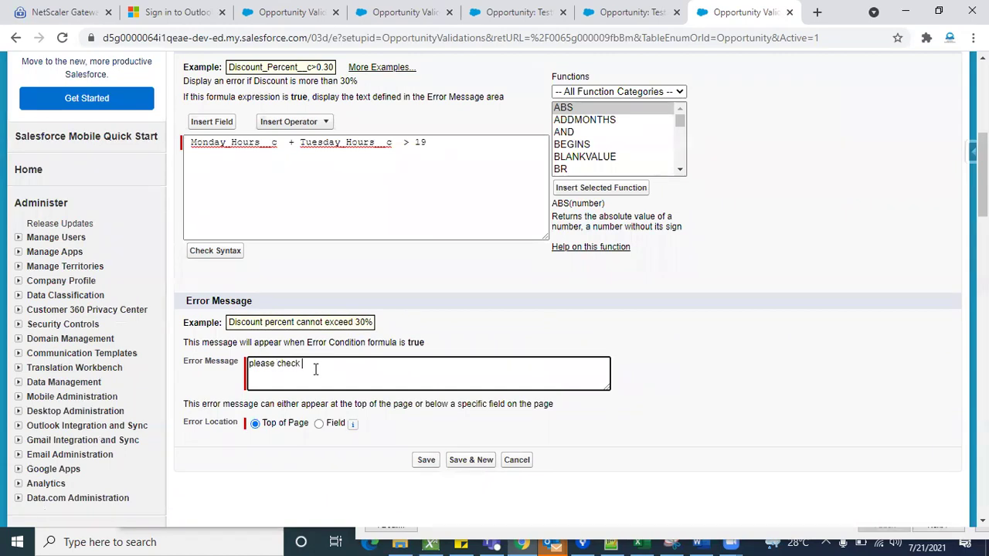
type("hours you entered")
left_click(339, 497)
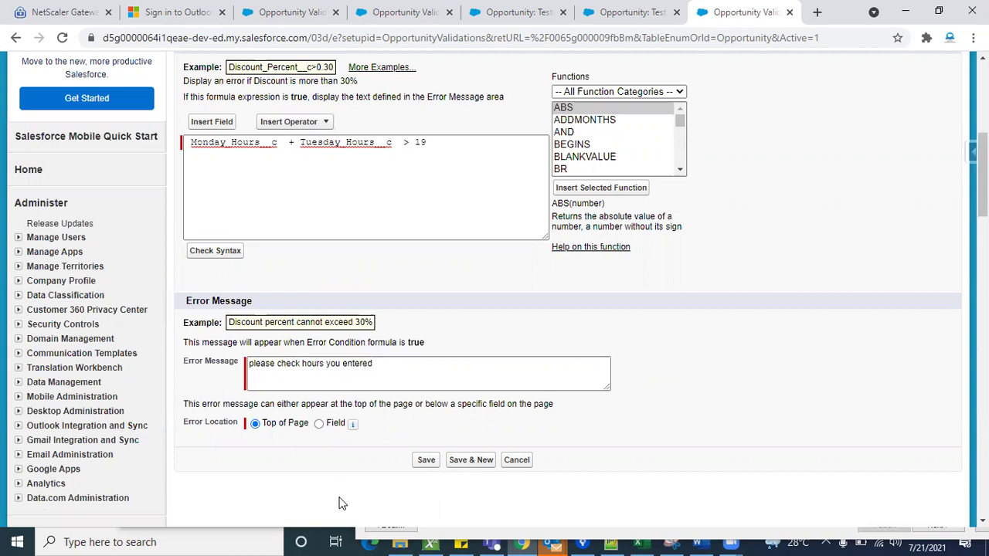
scroll(326, 453, "down", 1)
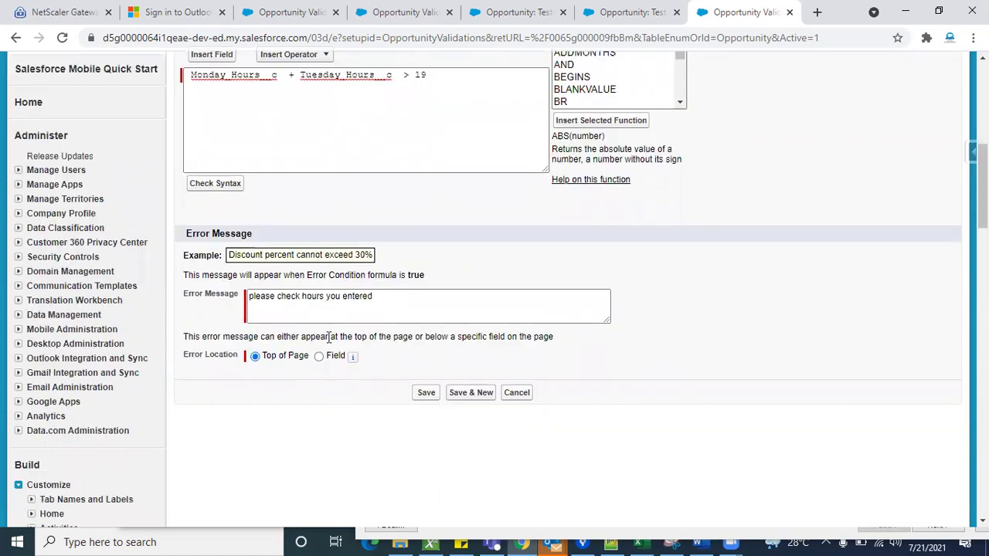
scroll(327, 332, "up", 1)
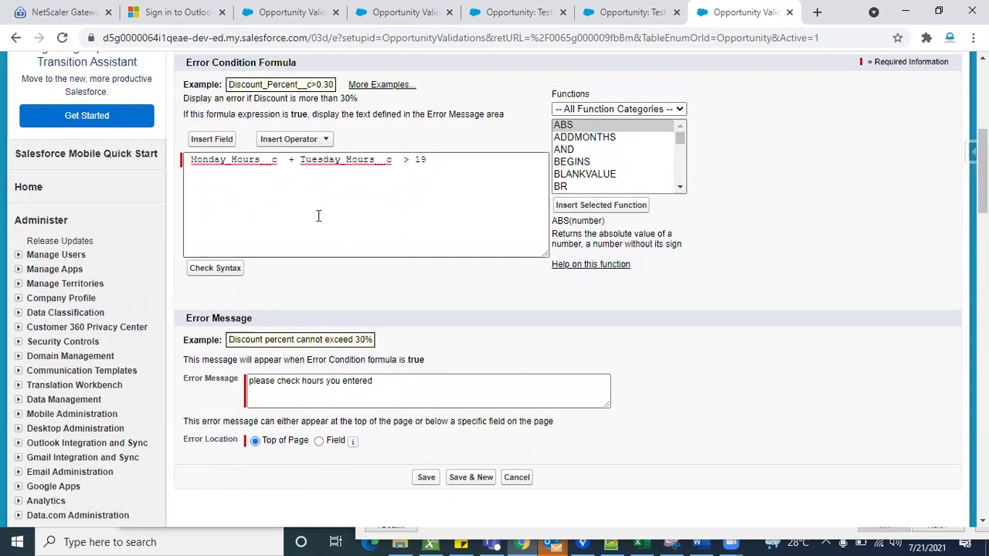
scroll(318, 216, "down", 1)
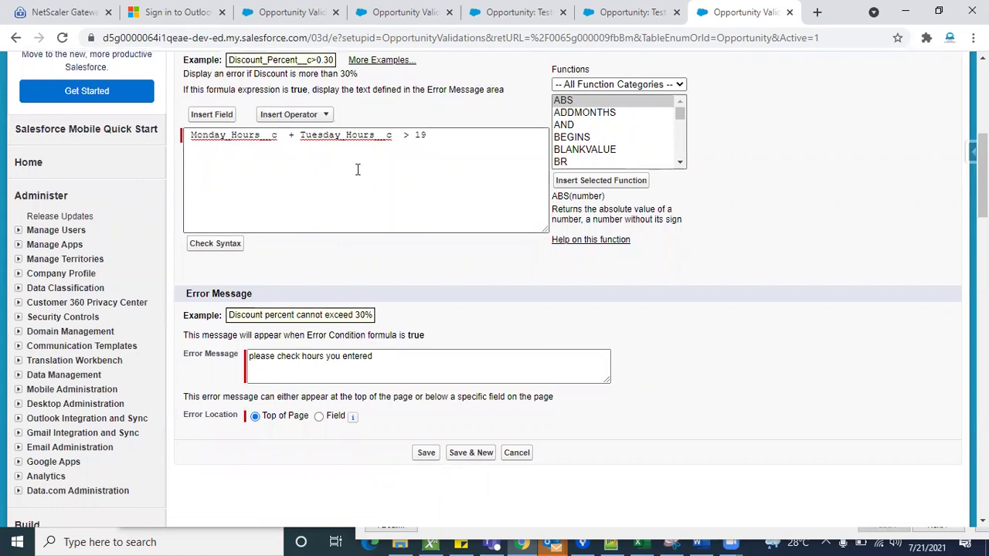
scroll(342, 223, "down", 1)
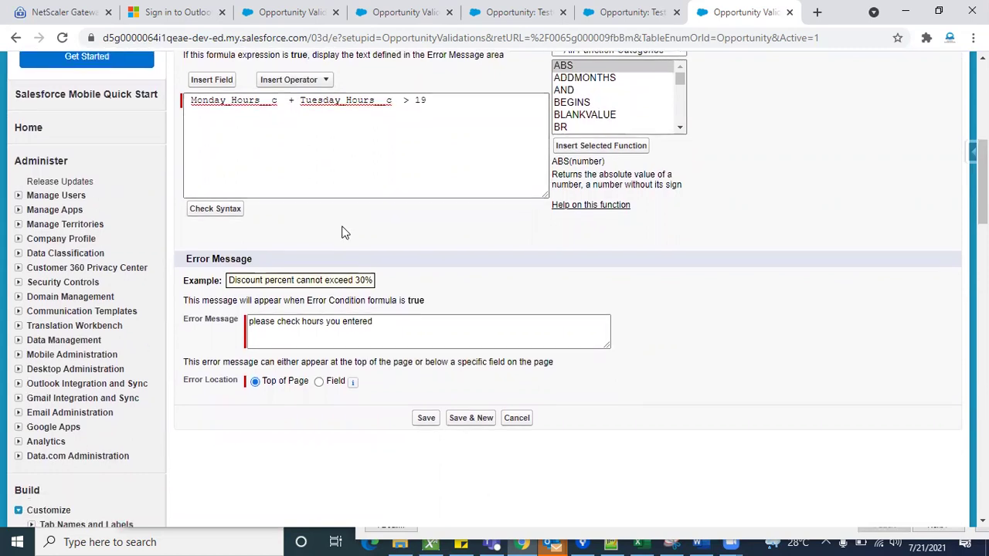
left_click(320, 381)
left_click(411, 388)
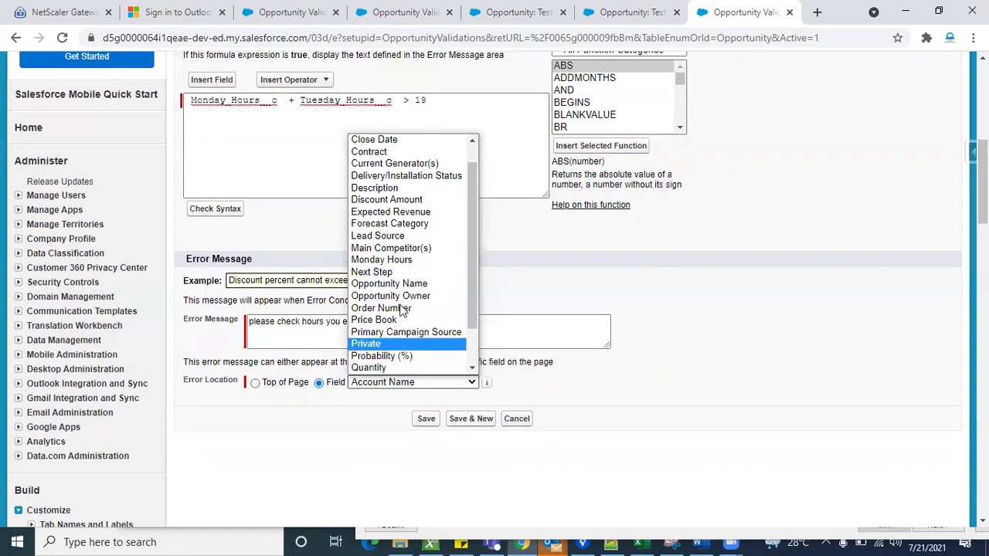
scroll(402, 310, "down", 2)
left_click(333, 465)
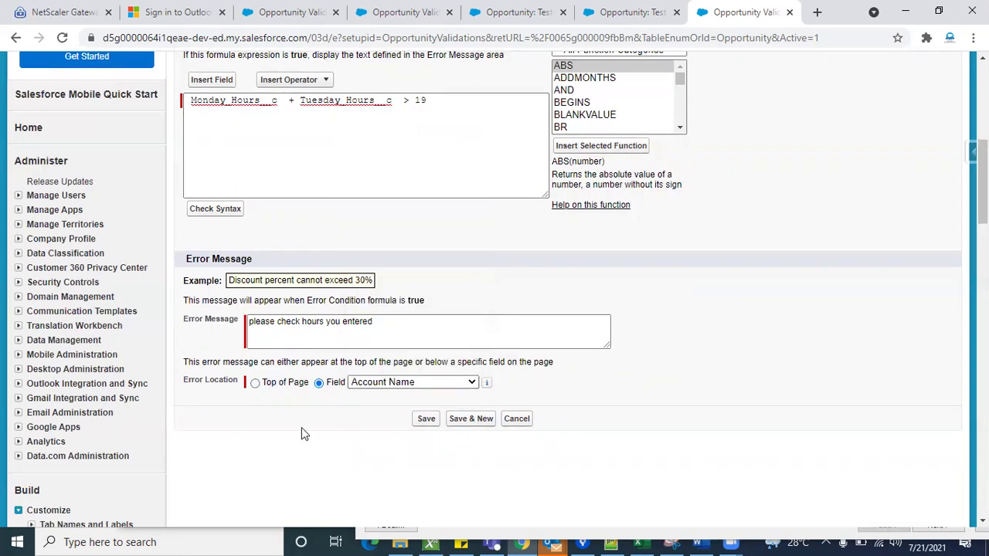
Step: Set the error location to Top of Page and save the Hours validation rule
left_click(255, 383)
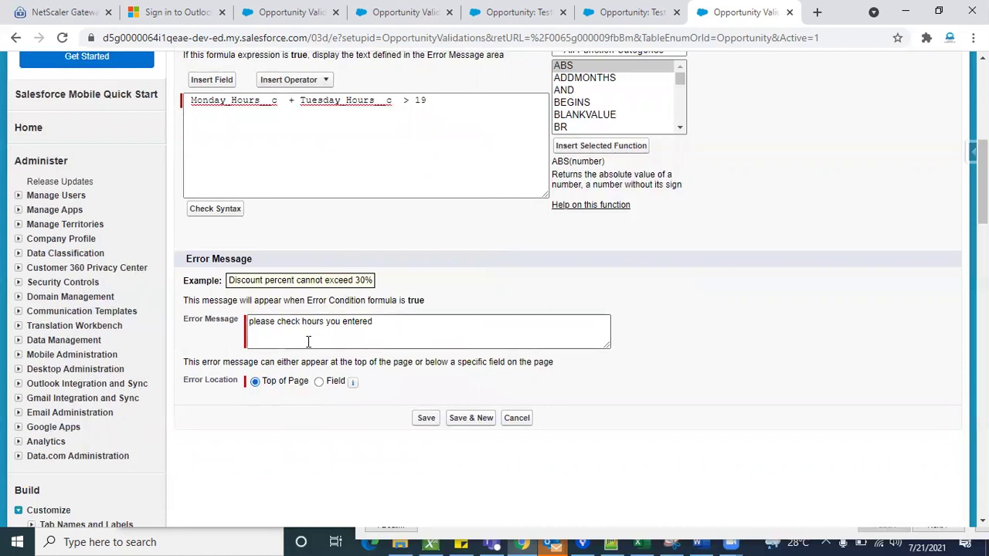
left_click(425, 418)
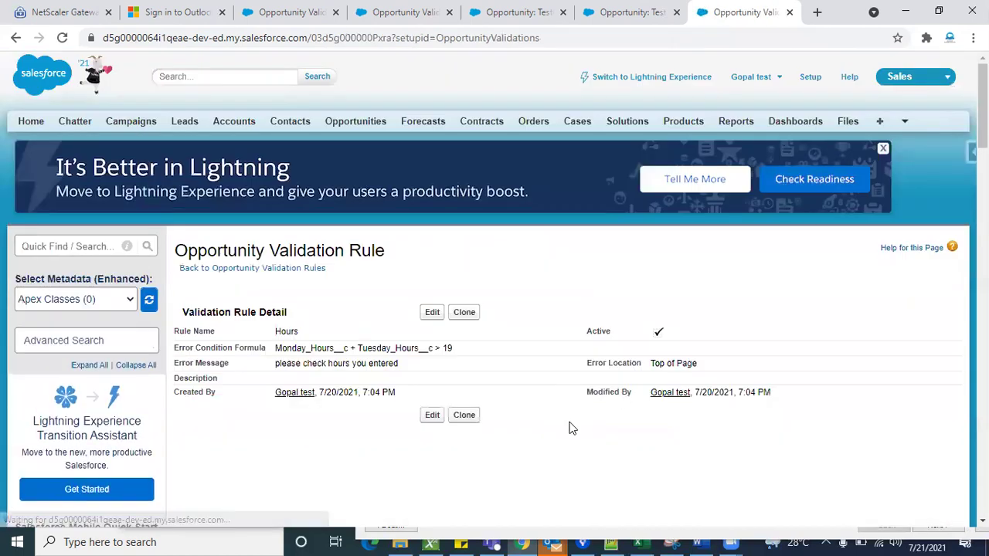
Step: Return to the Opportunities list and open the TestCredit opportunity for editing
left_click(625, 23)
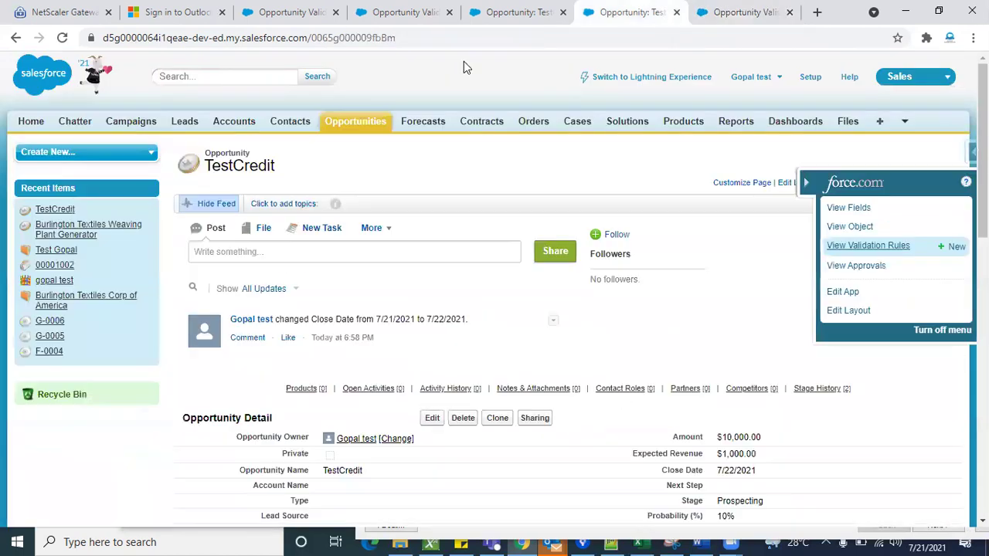
left_click(346, 126)
scroll(426, 242, "down", 1)
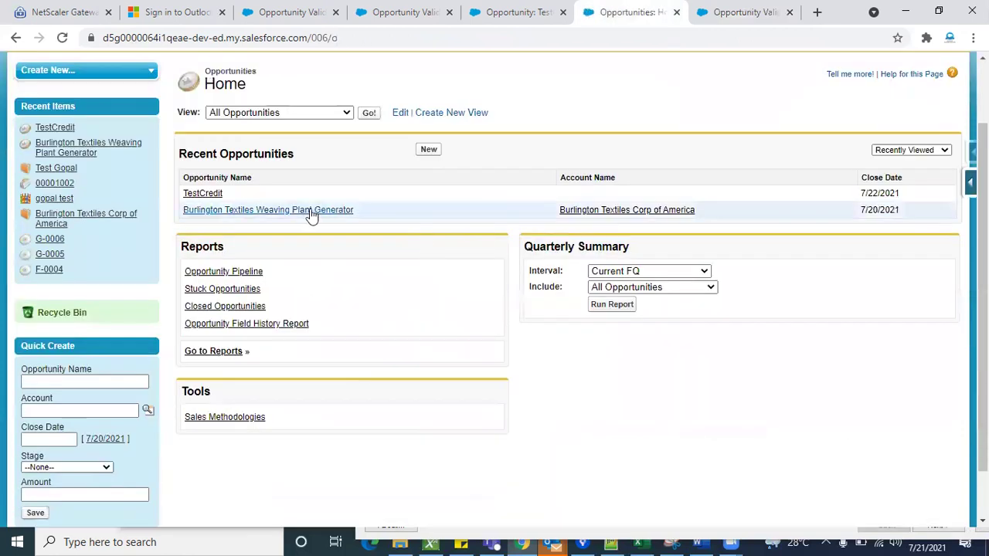
left_click(214, 194)
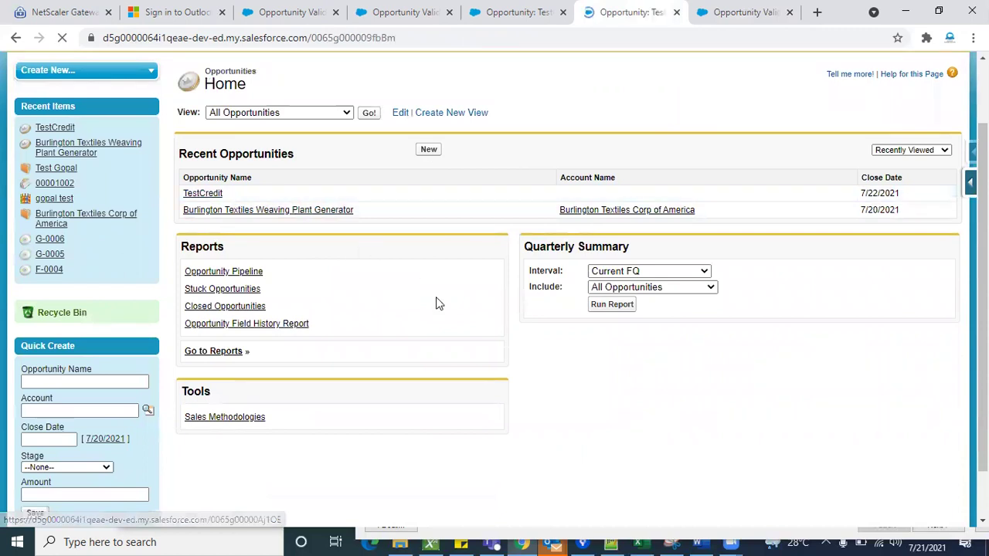
scroll(436, 301, "down", 3)
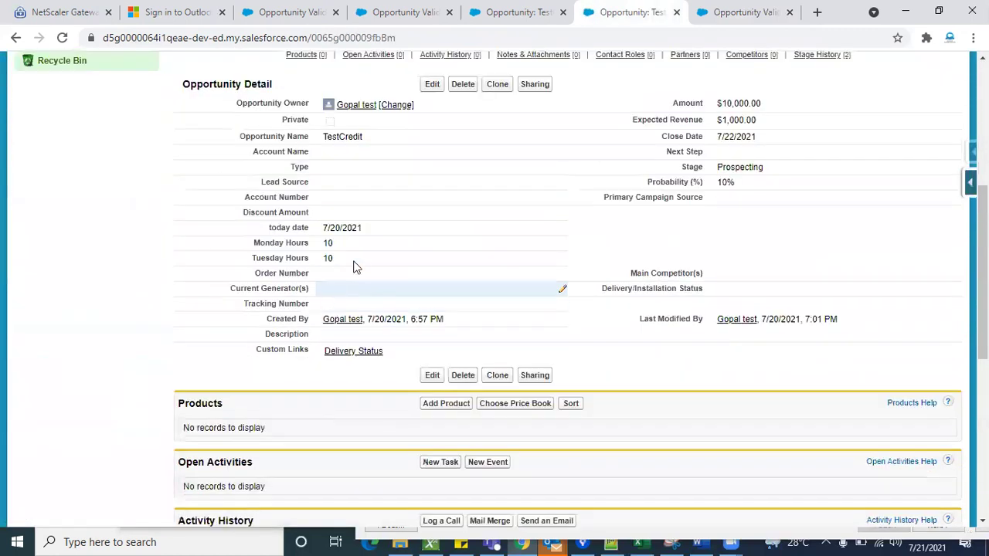
left_click(432, 84)
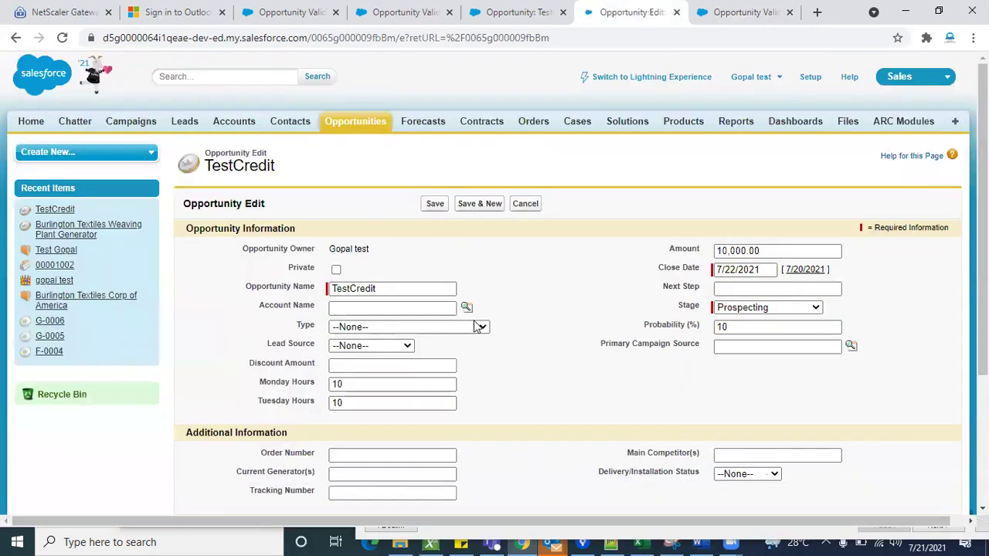
Step: Clear the Monday Hours value on the TestCredit opportunity
scroll(475, 326, "down", 3)
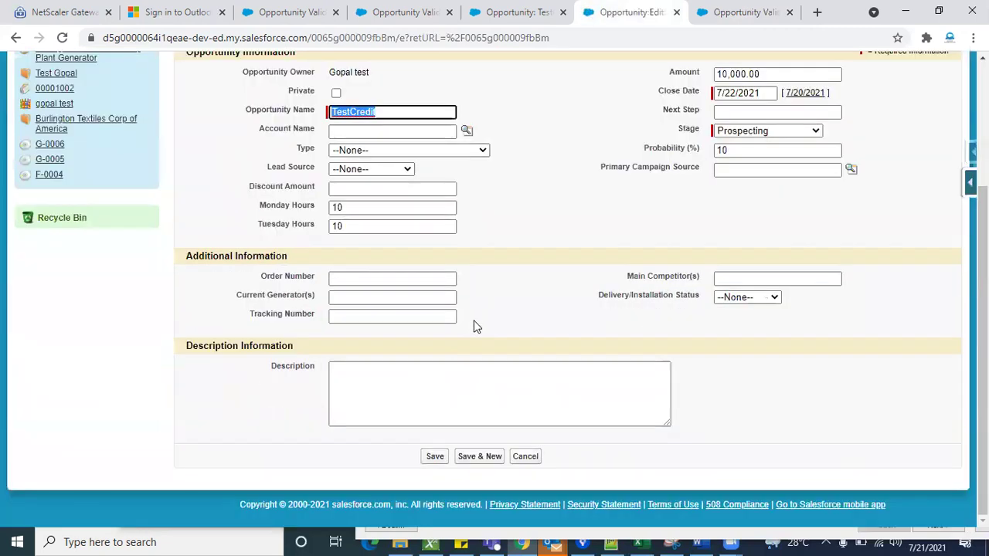
scroll(368, 232, "up", 1)
double_click(368, 232)
key("BackSpace")
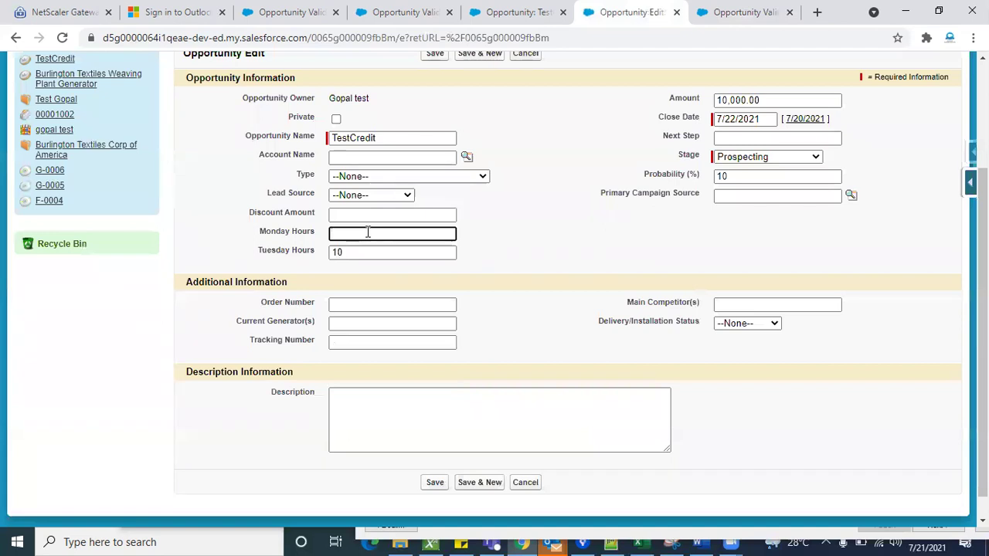
key("Down")
left_click(581, 245)
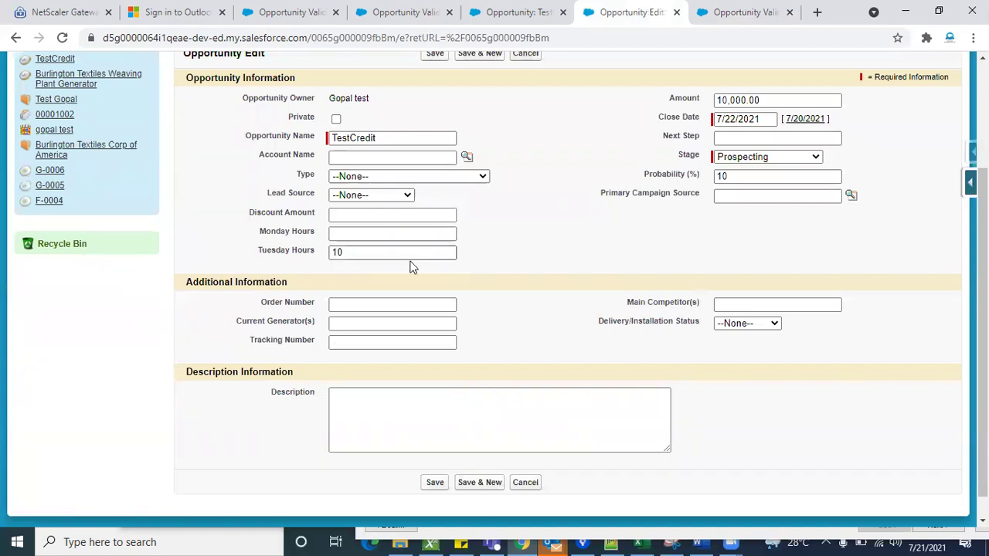
Step: Examine the Monday Hours and Tuesday Hours fields on the TestCredit edit form
left_click(410, 256)
left_click(502, 283)
scroll(502, 261, "up", 2)
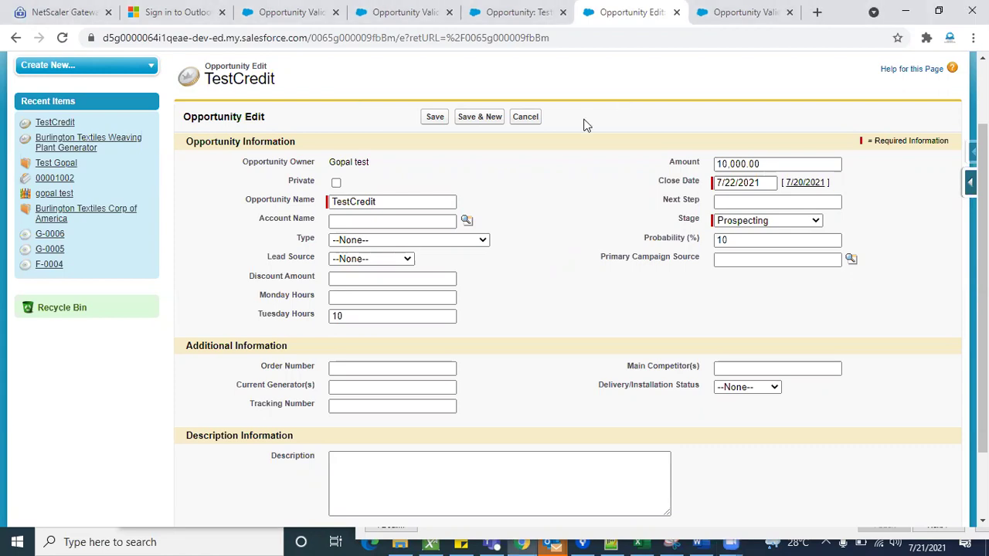
scroll(560, 299, "down", 1)
scroll(560, 300, "up", 1)
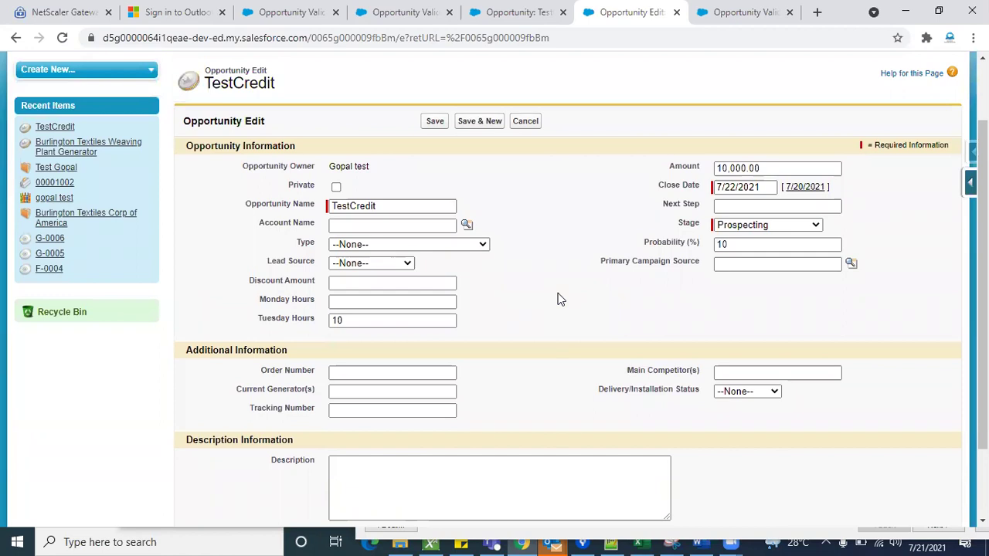
triple_click(284, 303)
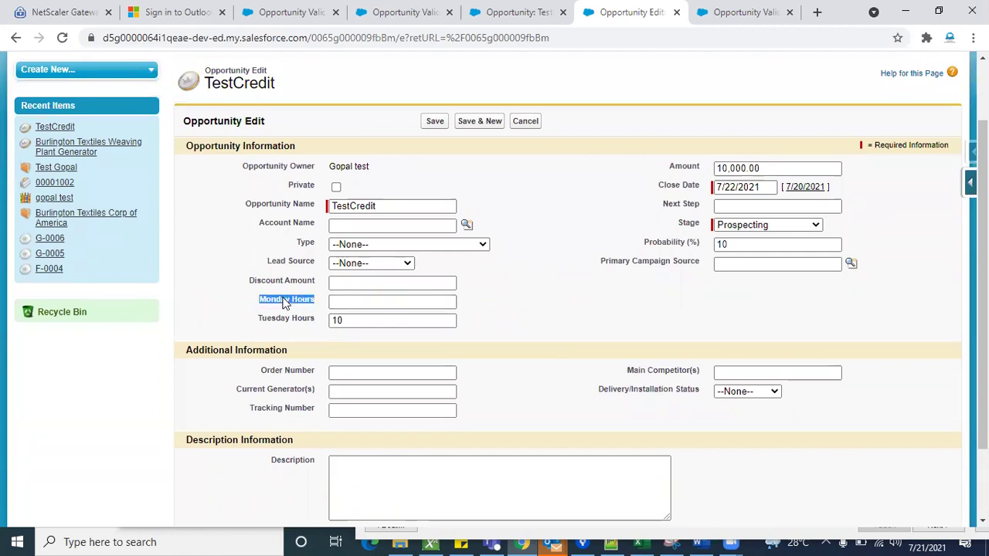
triple_click(284, 320)
left_click(320, 336)
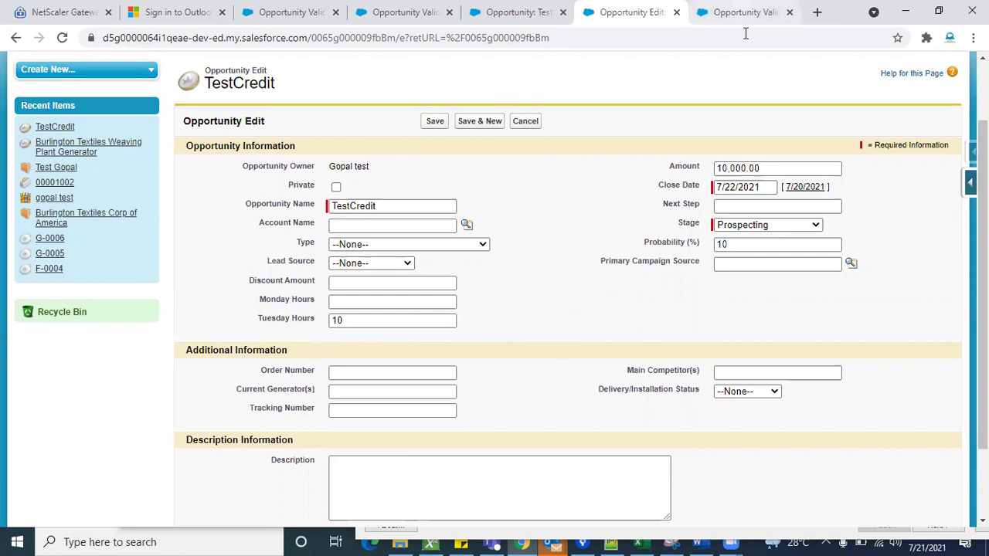
Step: Review the saved Hours validation rule's error condition formula, error message and error location
left_click(746, 13)
scroll(654, 268, "down", 1)
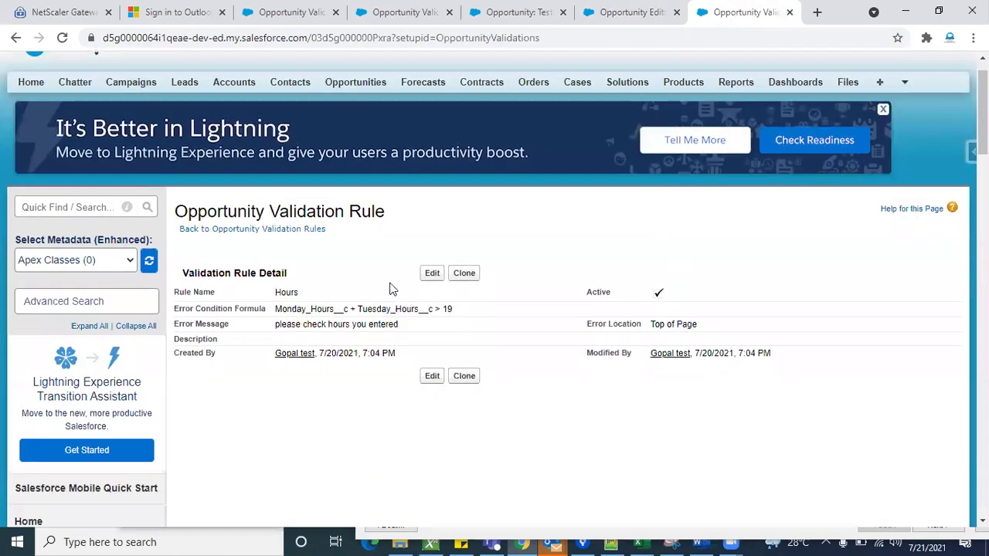
double_click(322, 309)
double_click(381, 309)
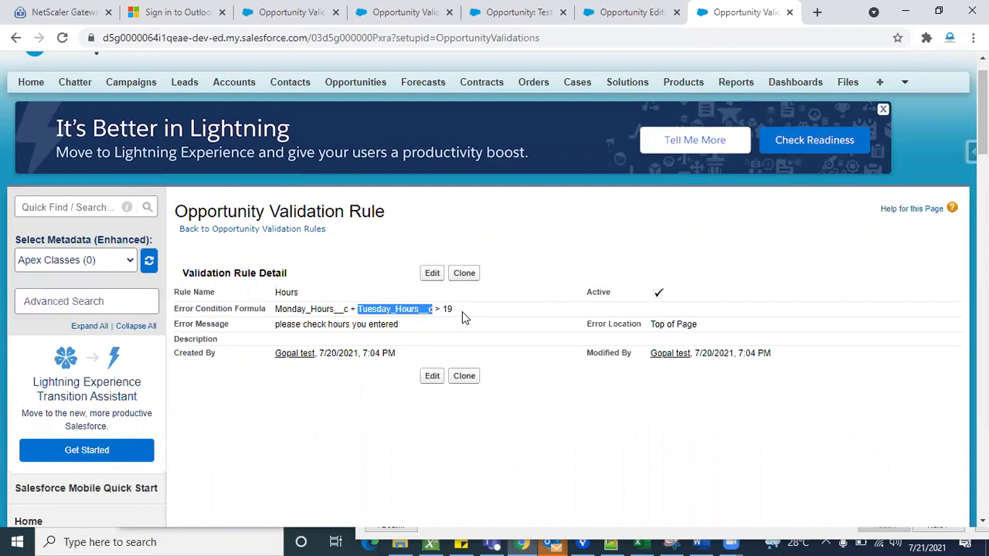
triple_click(352, 325)
left_click(337, 338)
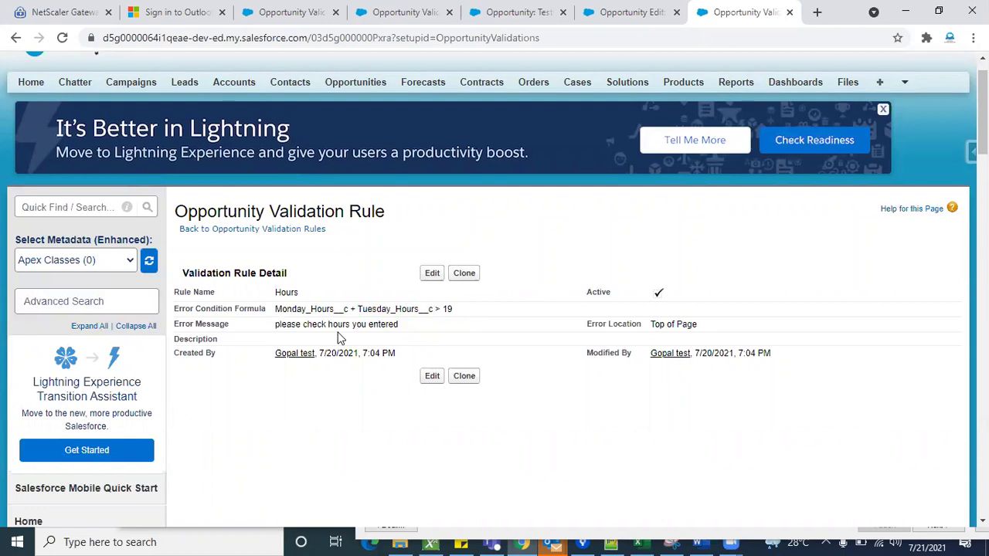
triple_click(360, 324)
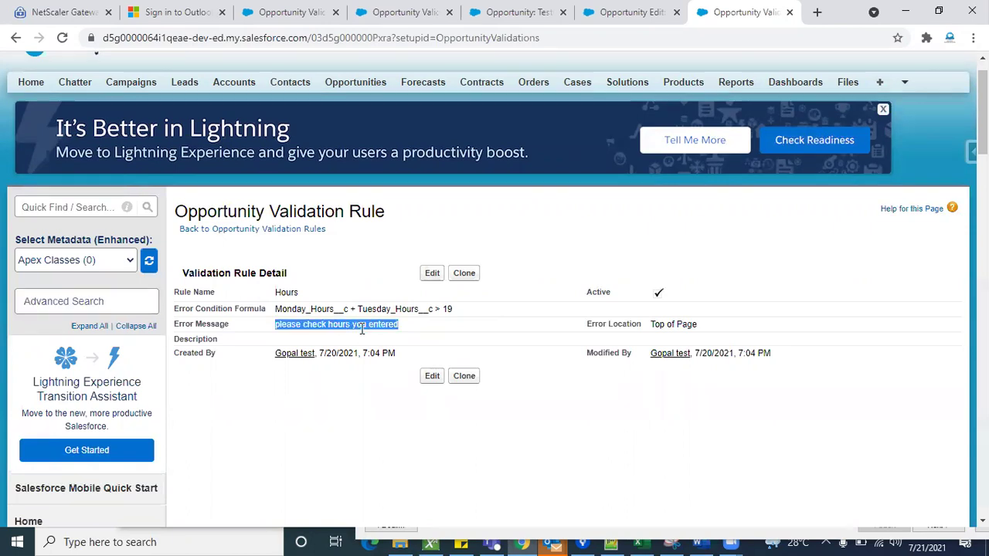
left_click(427, 335)
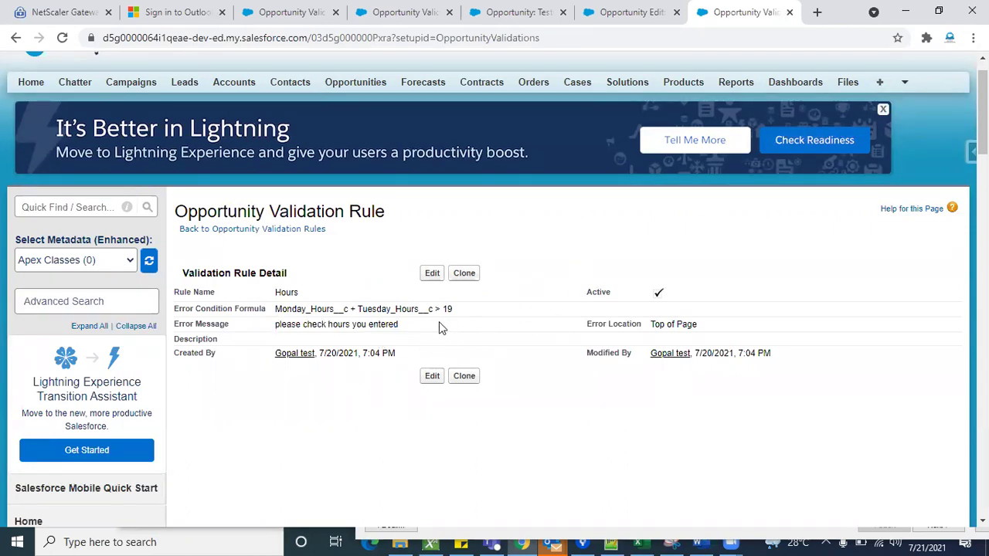
double_click(653, 326)
left_click_drag(653, 326, 701, 321)
left_click(700, 321)
scroll(593, 221, "up", 1)
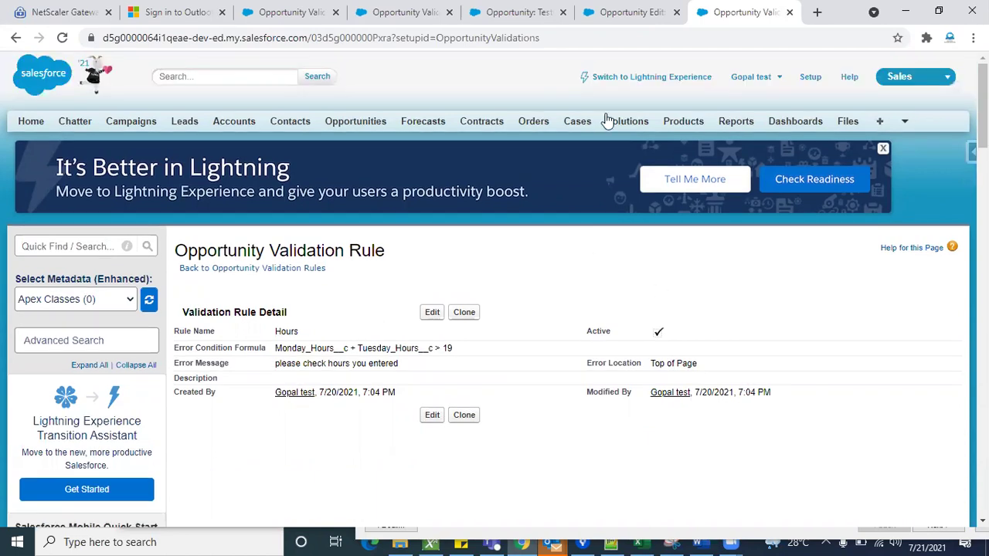
Step: Return to the TestCredit opportunity's edit form and go to its Tuesday Hours field
left_click(604, 13)
scroll(556, 343, "down", 1)
left_click(386, 306)
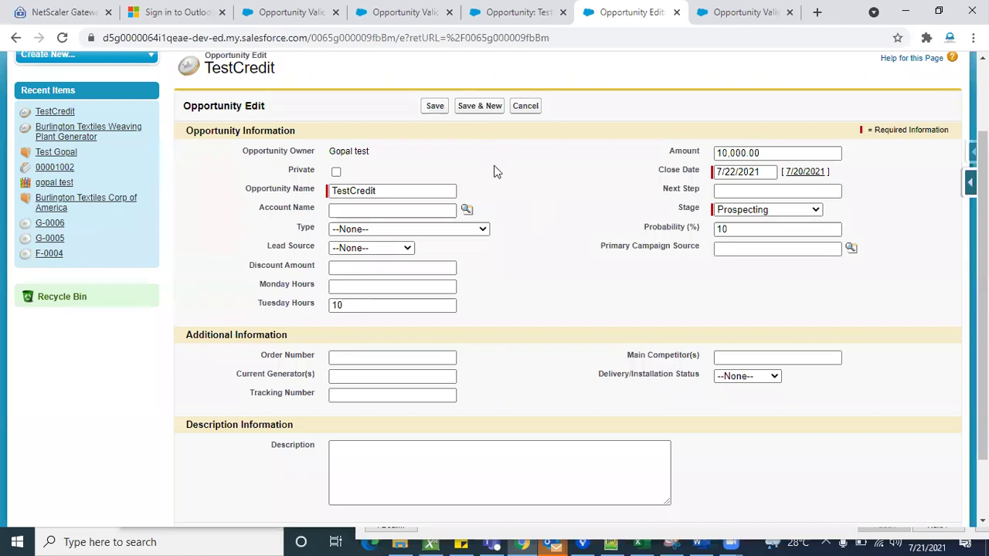
Step: Save the TestCredit edit form, set Monday Hours to 10 on the detail page and try to save the record
left_click(435, 107)
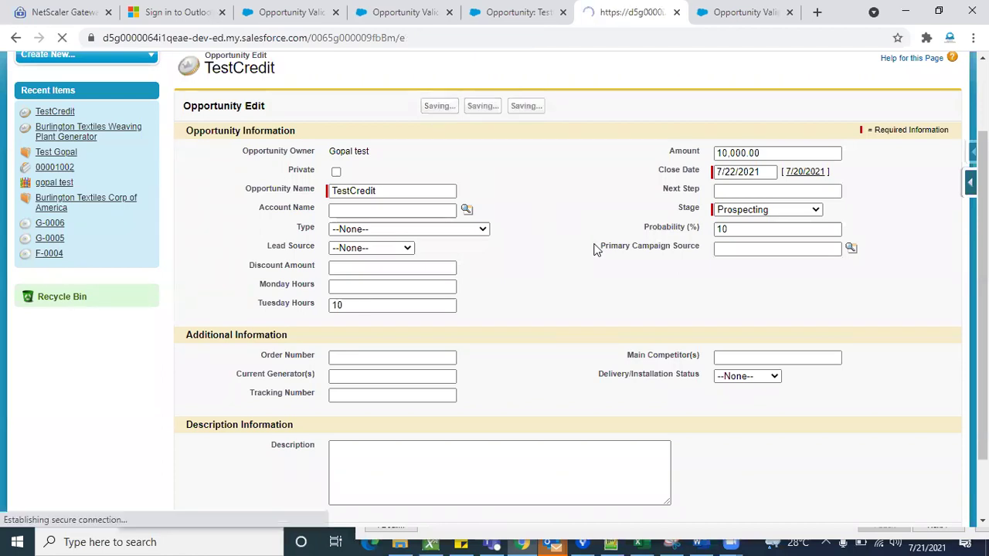
scroll(539, 381, "down", 3)
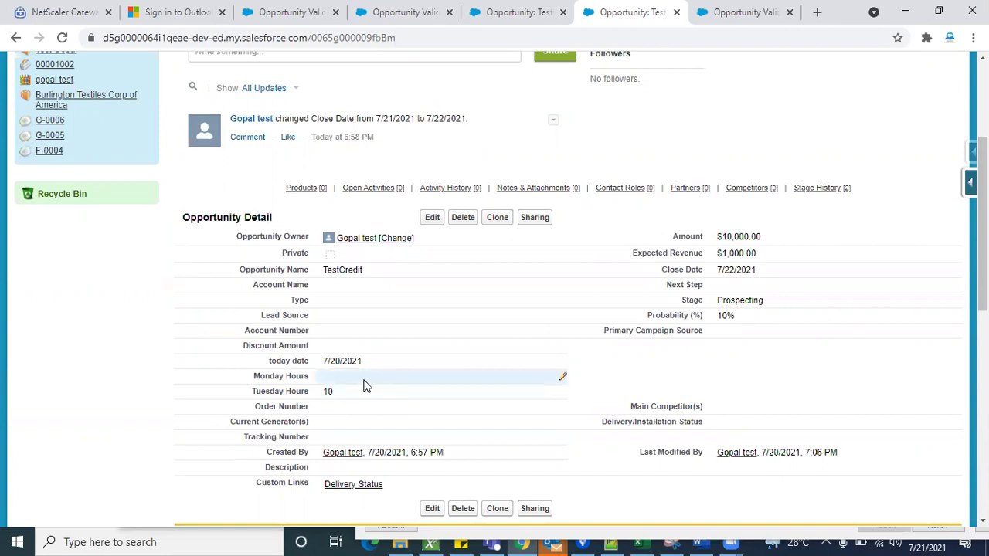
double_click(354, 381)
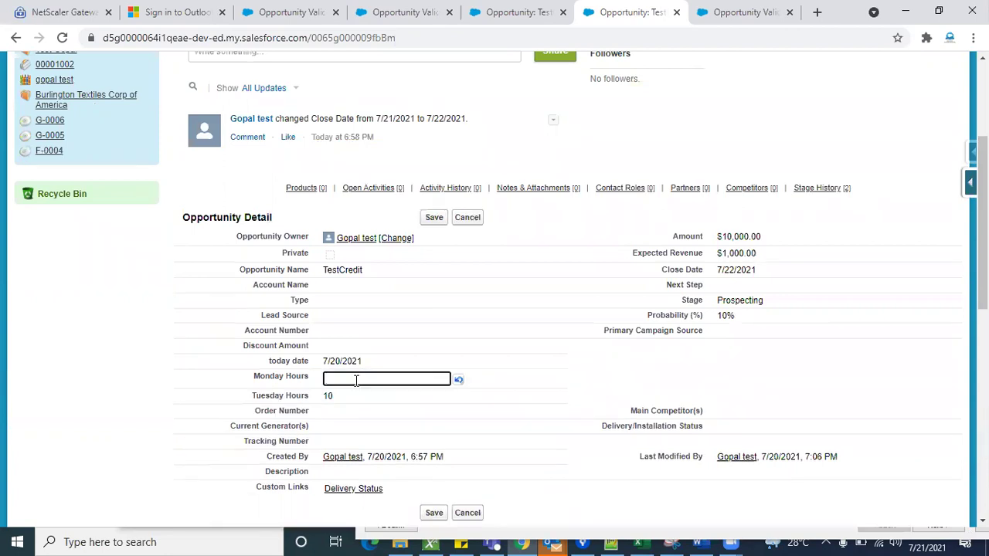
type("10")
left_click(737, 408)
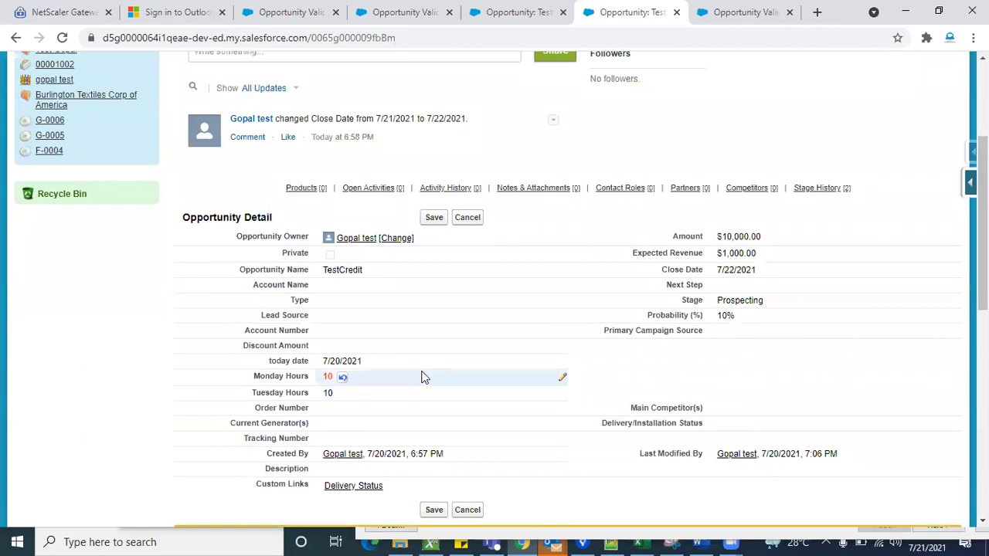
scroll(422, 377, "down", 1)
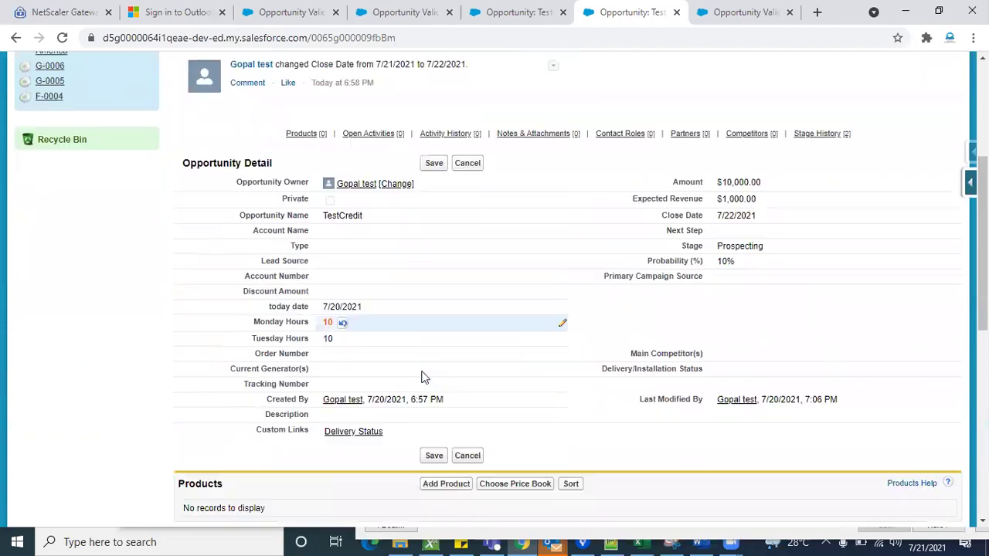
left_click(434, 163)
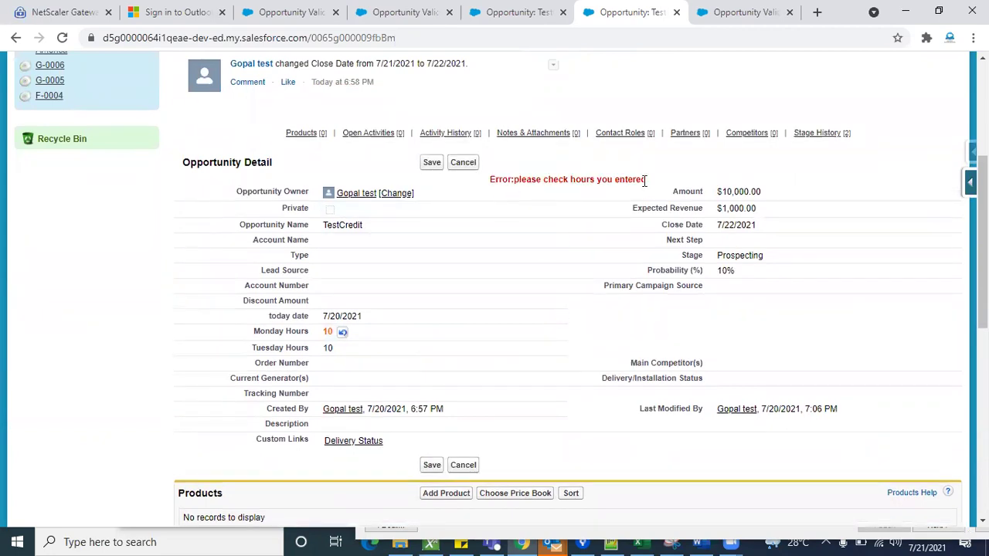
left_click_drag(646, 179, 486, 185)
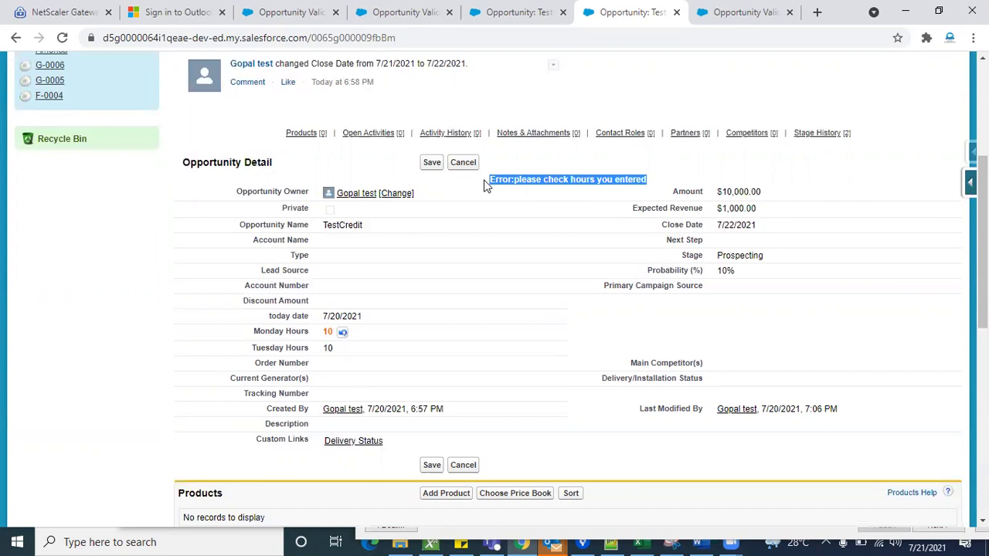
Step: Set Monday Hours to 56 on the TestCredit opportunity and try to save the record
double_click(375, 338)
key("BackSpace")
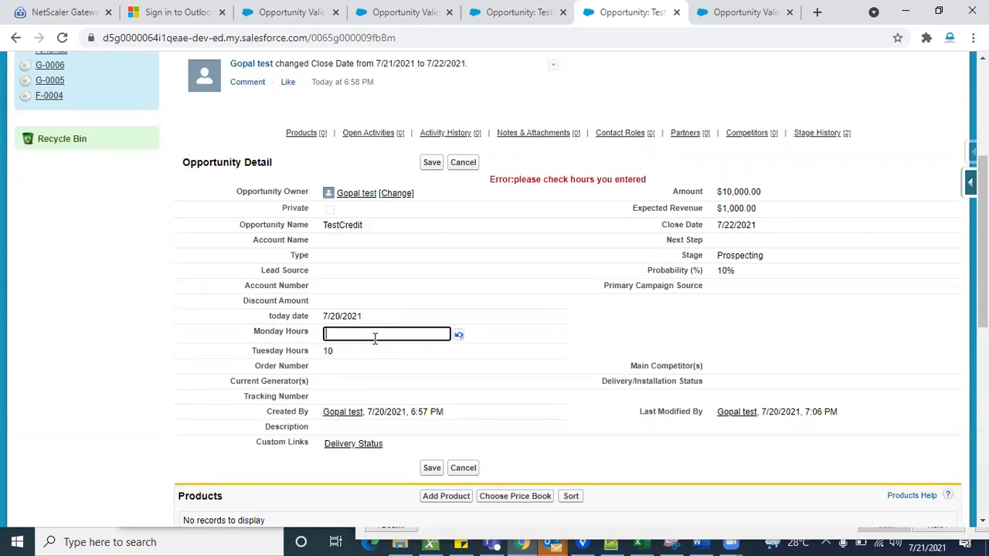
type("56")
left_click(472, 274)
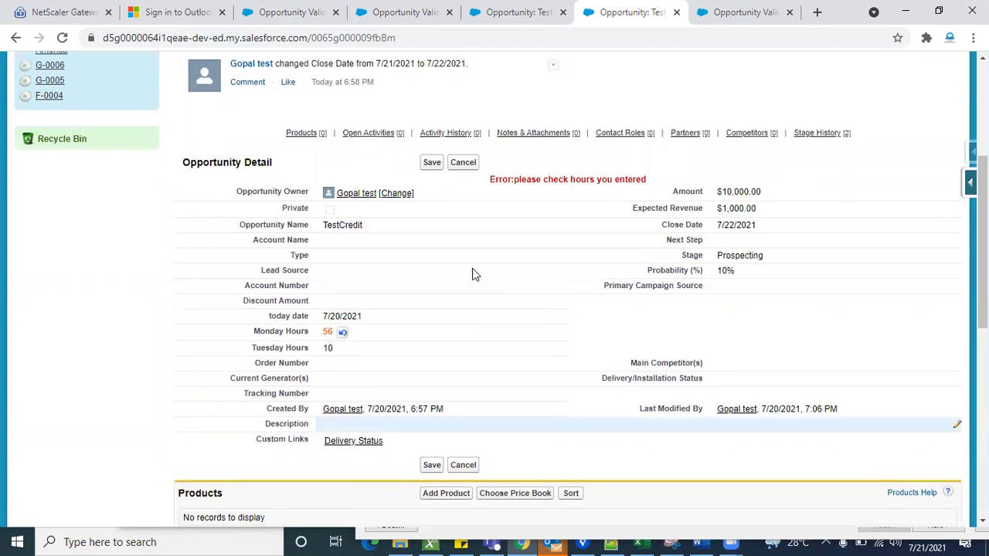
left_click(430, 164)
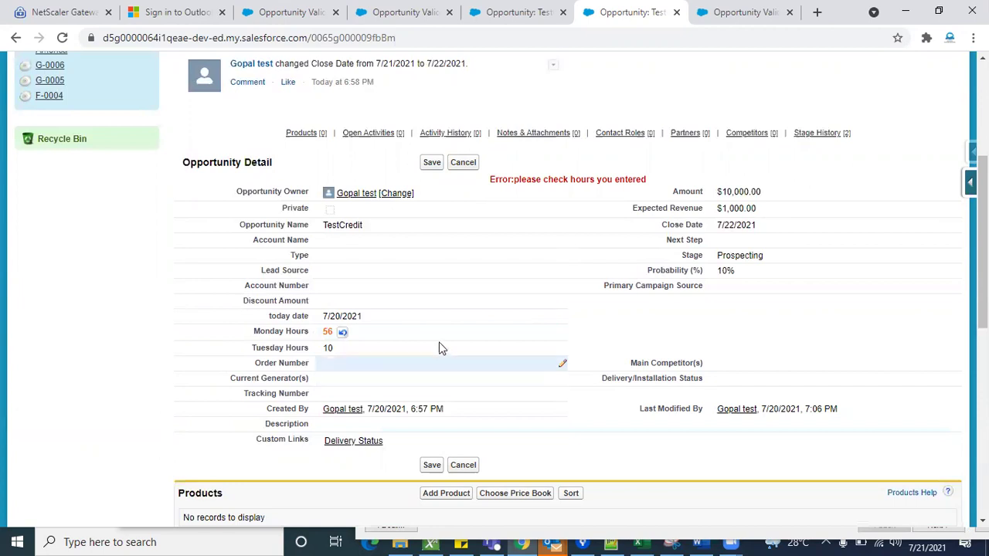
Step: Set Monday Hours to 8 on the TestCredit opportunity and save the record
double_click(366, 335)
key("BackSpace")
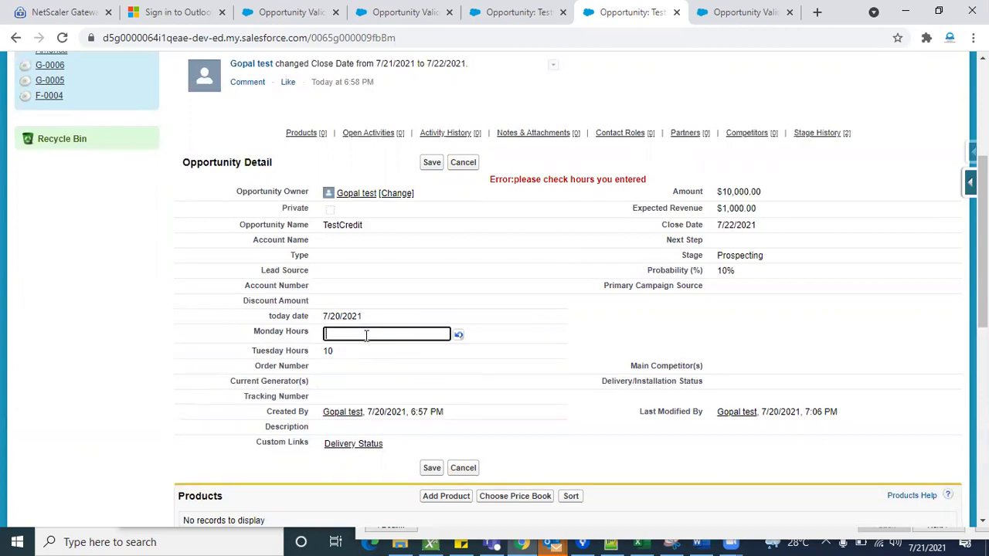
type("8")
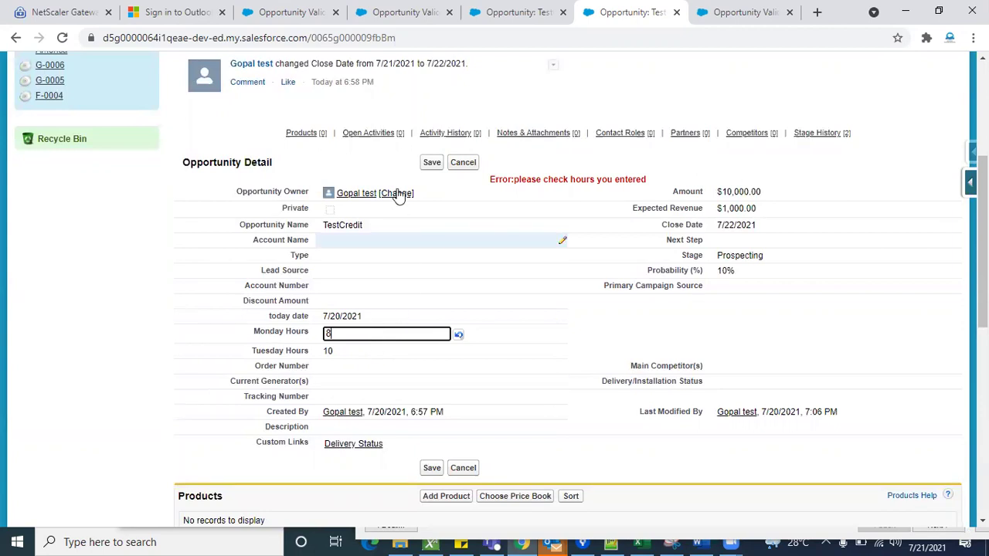
left_click(431, 164)
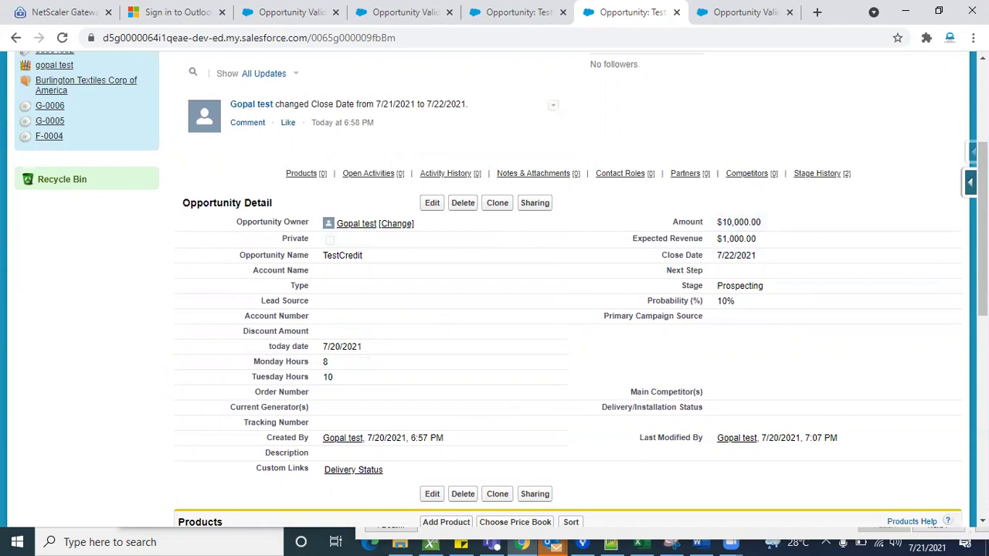
Step: View the list of Opportunity validation rules from the TestCredit record
left_click(971, 182)
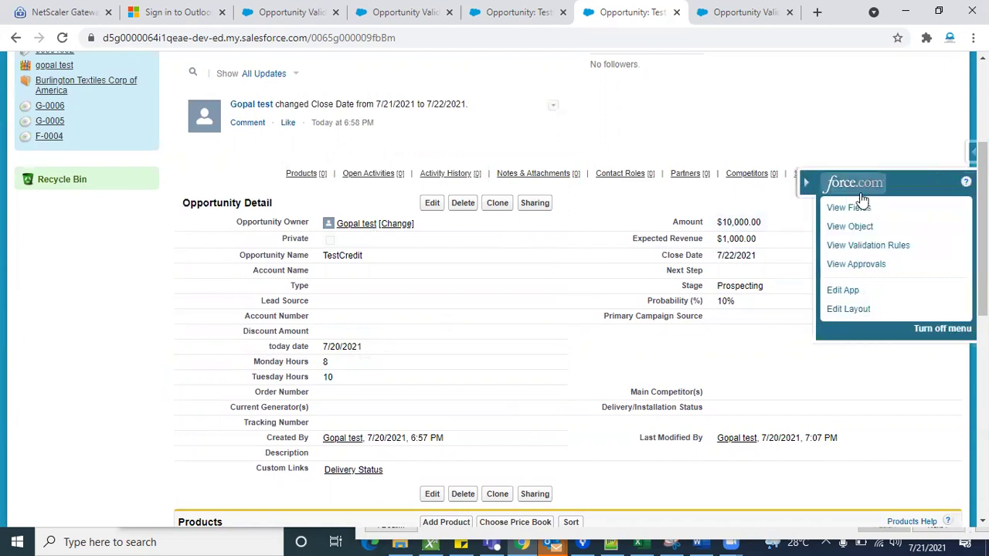
left_click(863, 247)
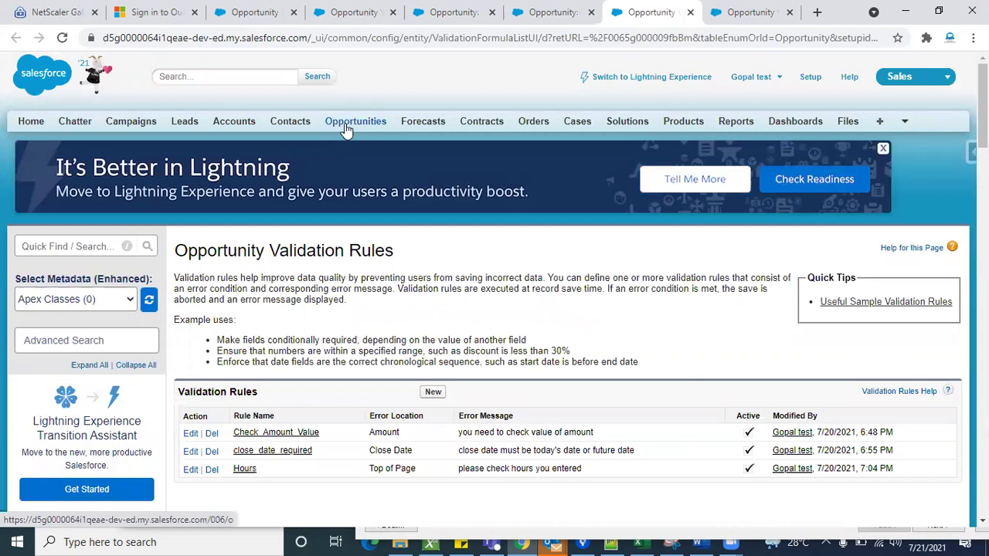
Step: Open the TestCredit opportunity for editing and set its Stage to Qualification
left_click(347, 123)
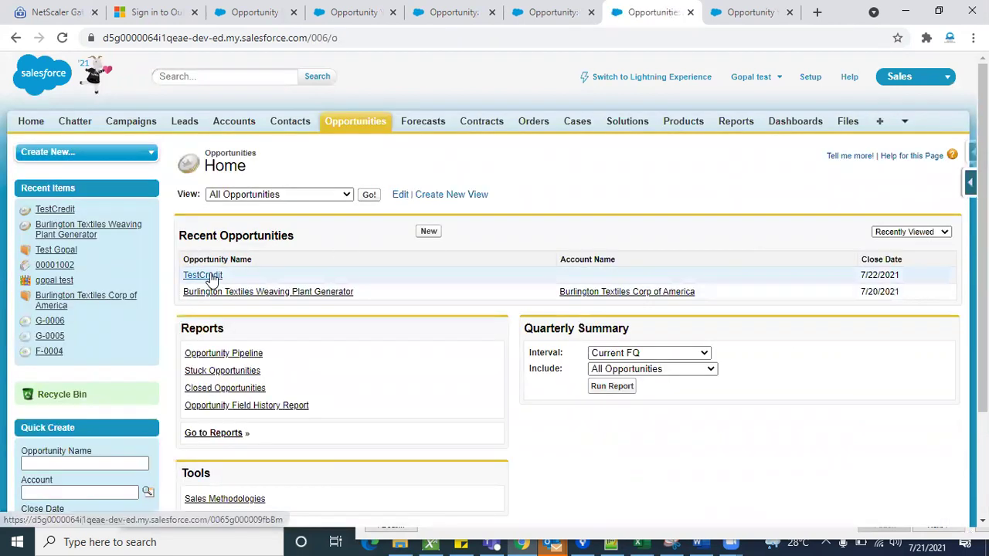
left_click(213, 277)
scroll(576, 340, "down", 2)
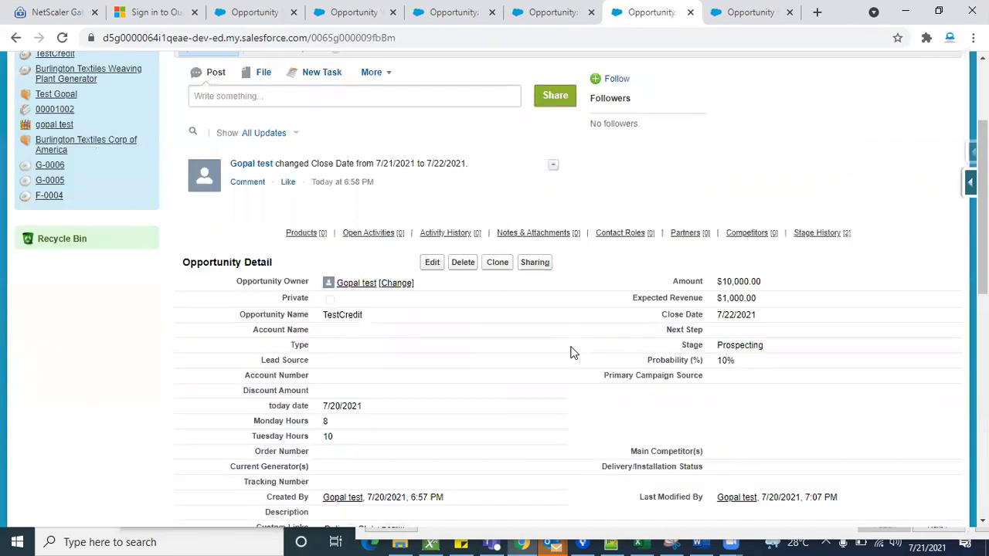
left_click(433, 259)
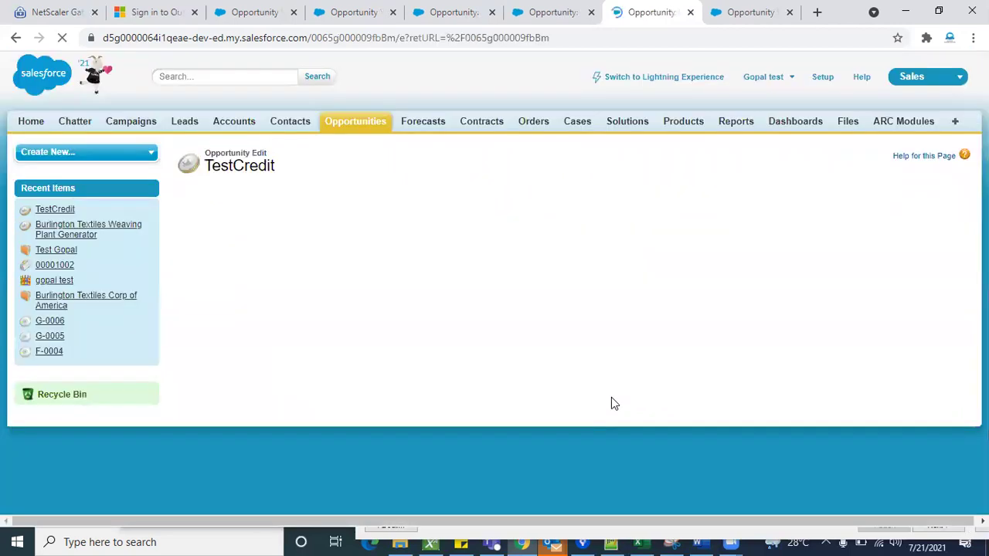
scroll(611, 397, "up", 2)
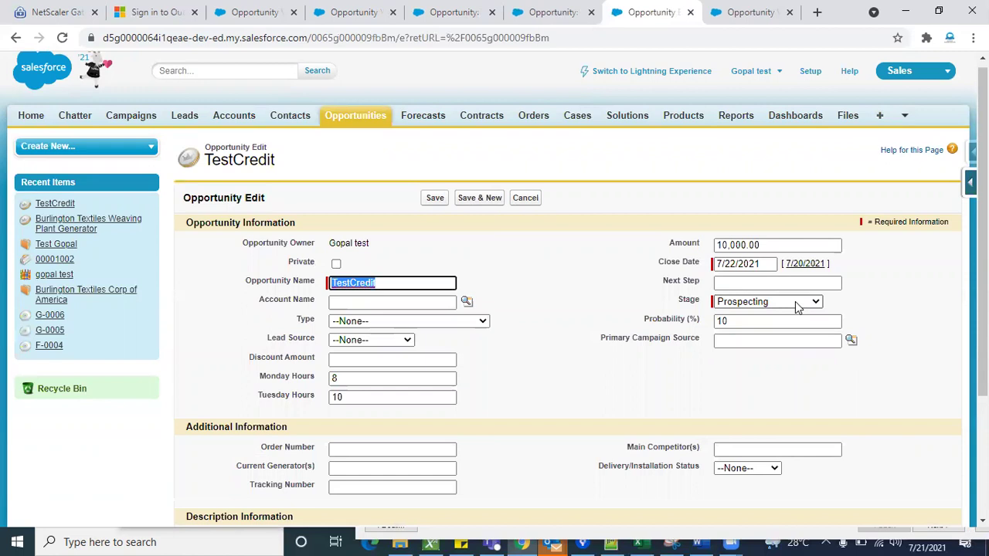
scroll(600, 315, "down", 1)
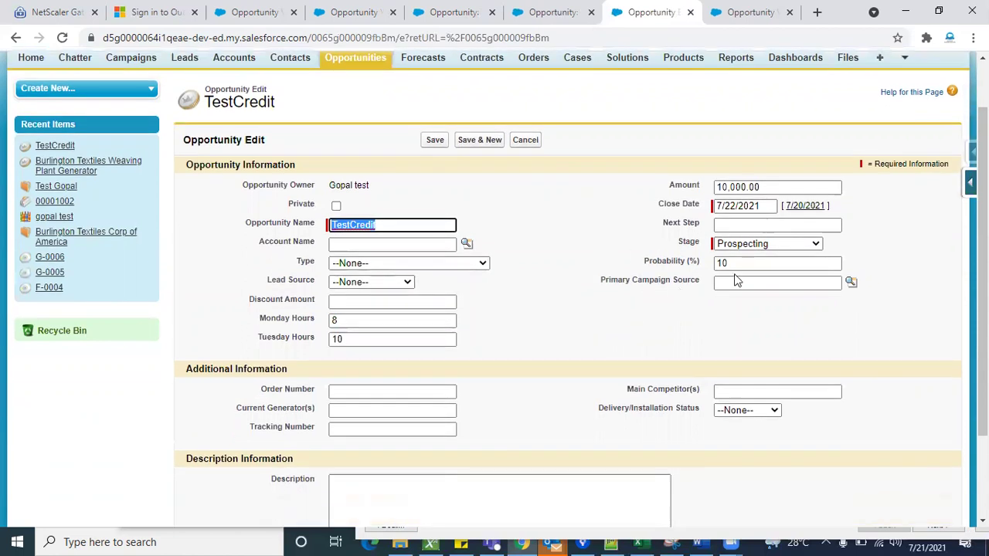
left_click(750, 245)
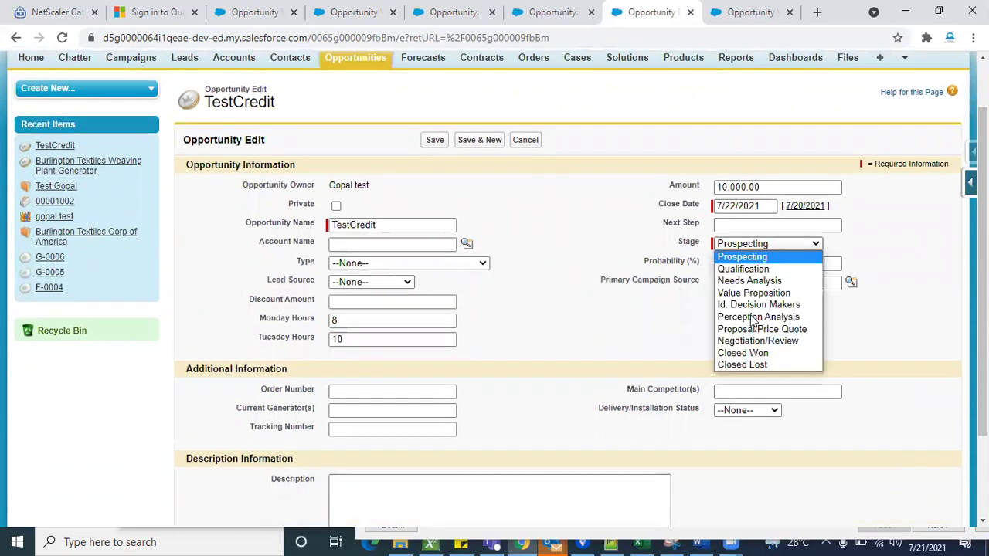
left_click(754, 268)
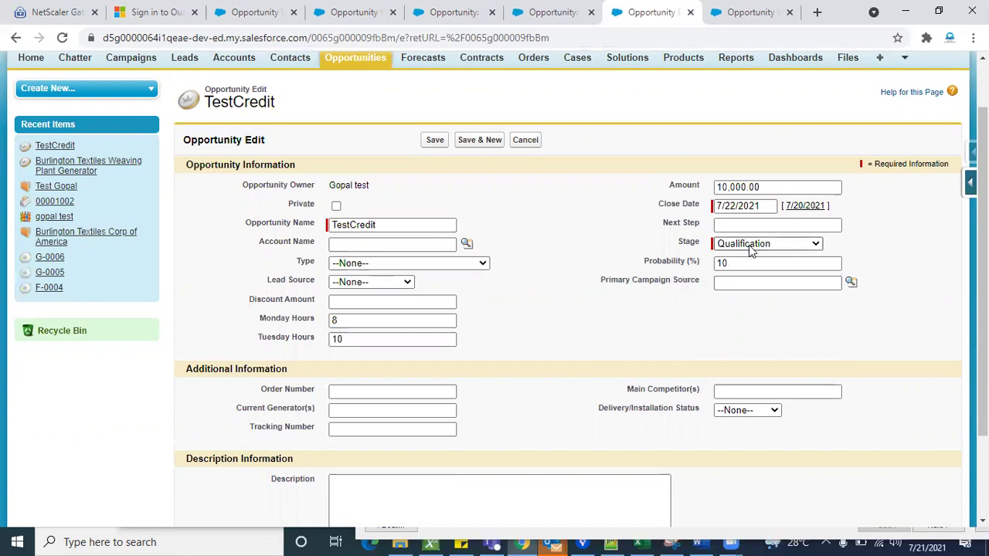
Step: Examine the Type, Stage and Order Number fields on the TestCredit edit form, and cancel the edit
left_click(465, 266)
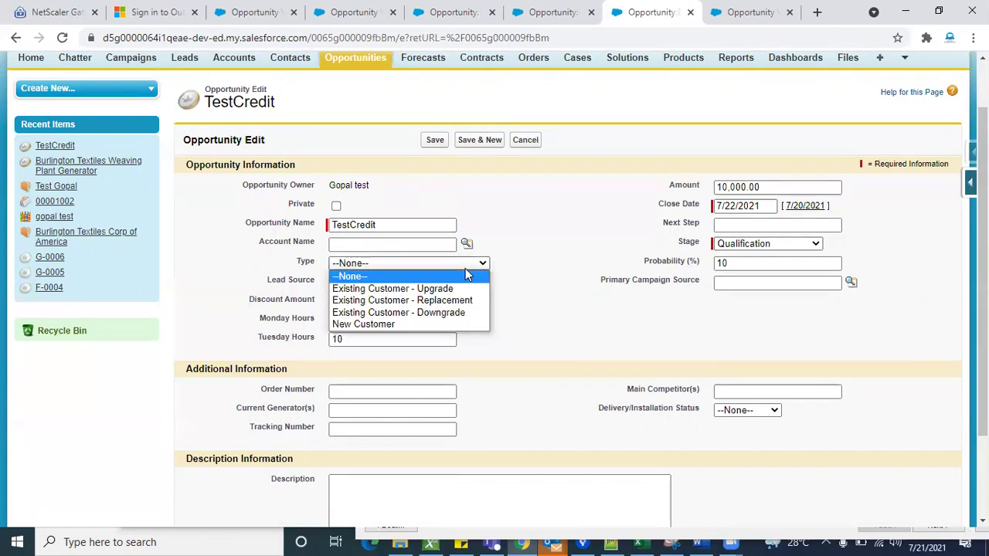
double_click(300, 262)
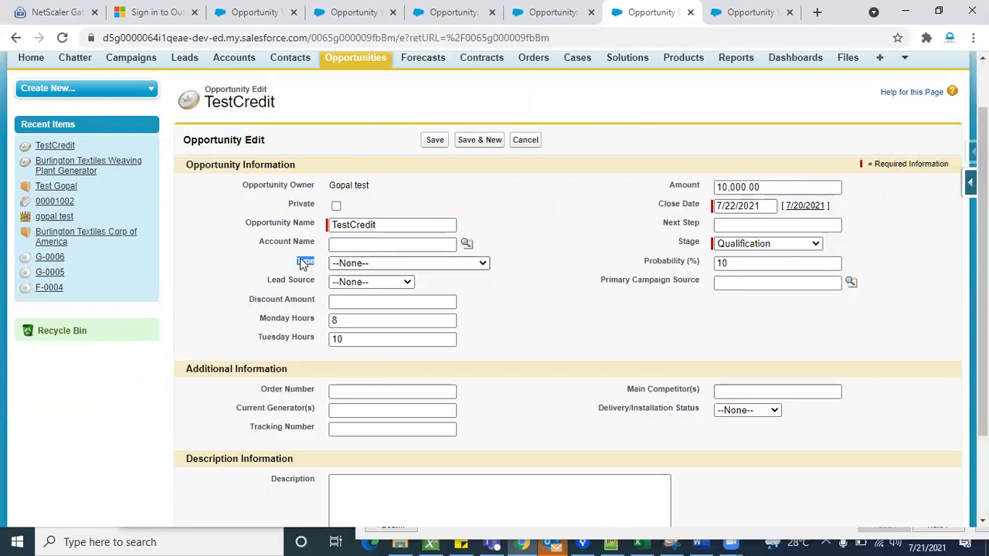
left_click(546, 350)
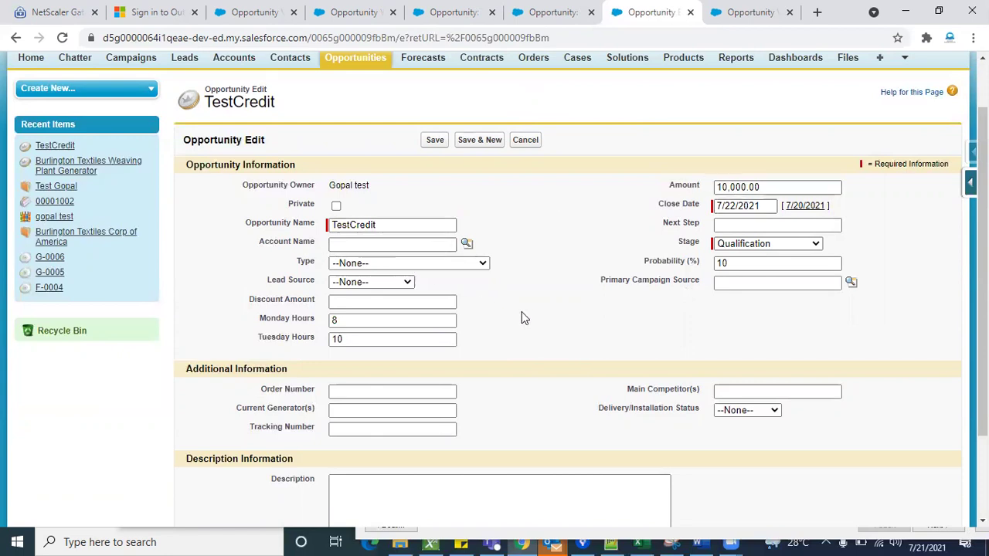
scroll(410, 337, "down", 1)
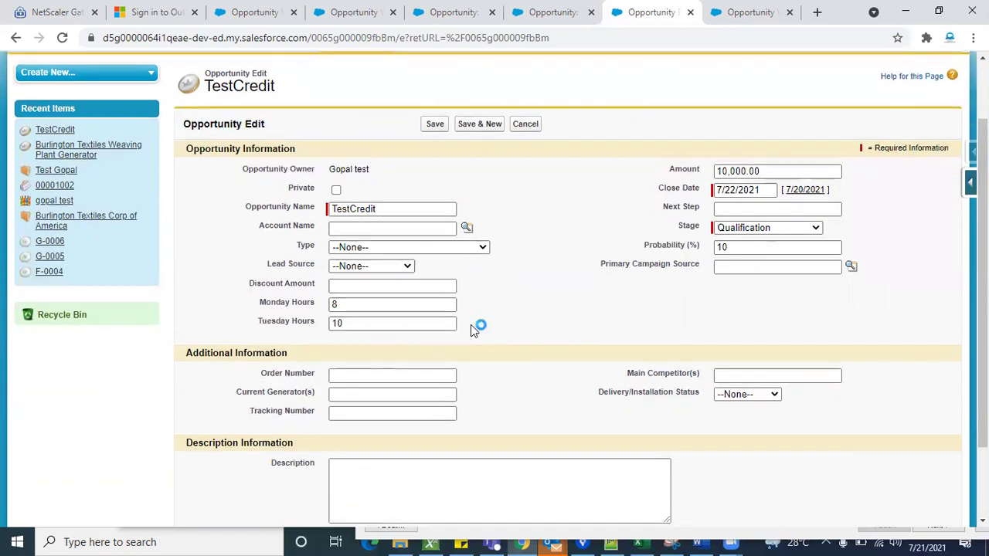
scroll(479, 326, "down", 2)
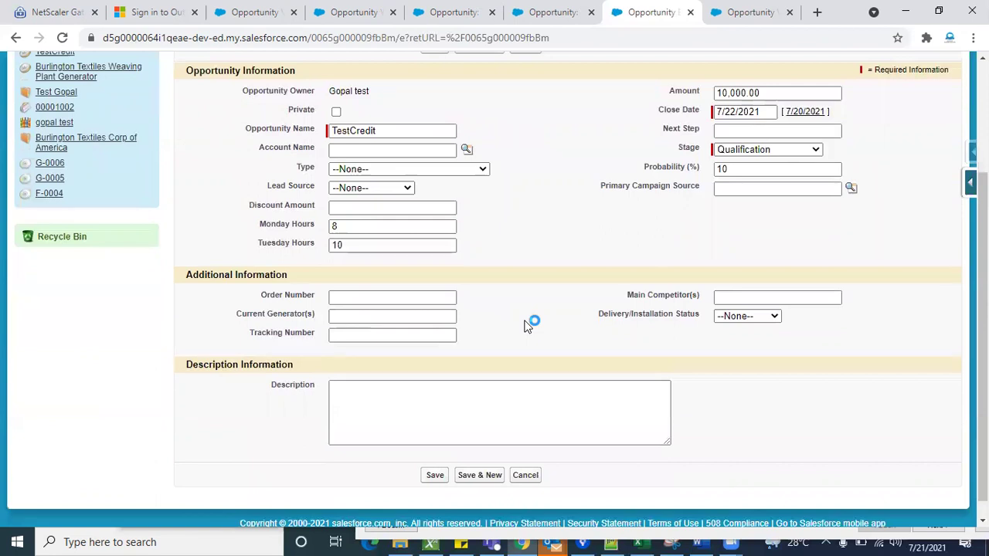
scroll(528, 325, "up", 1)
left_click(744, 185)
left_click(744, 184)
left_click(349, 329)
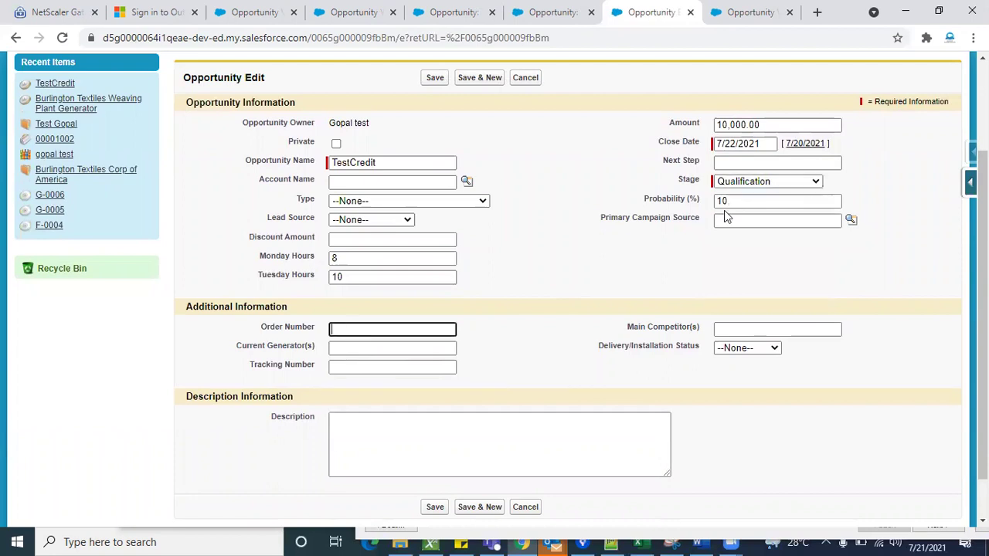
left_click(523, 307)
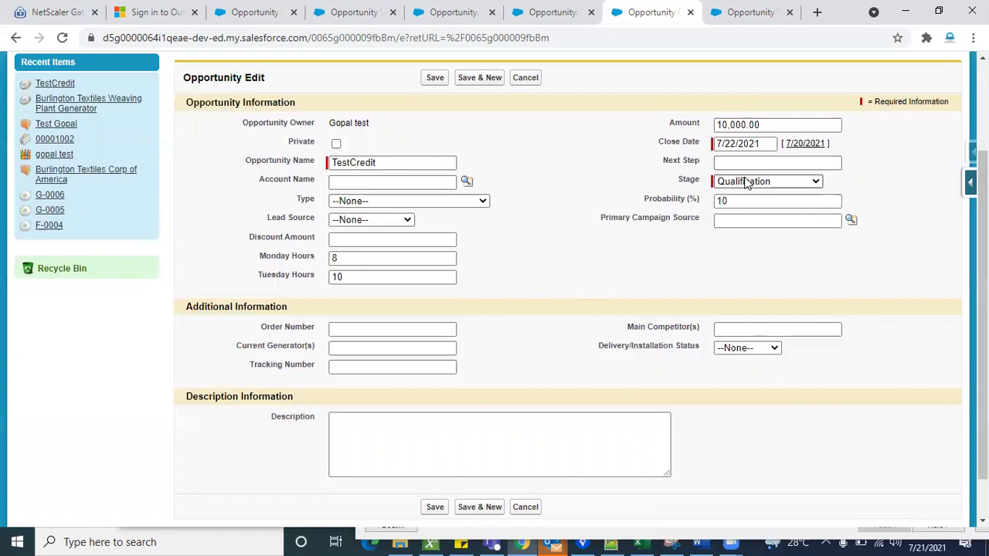
left_click(344, 323)
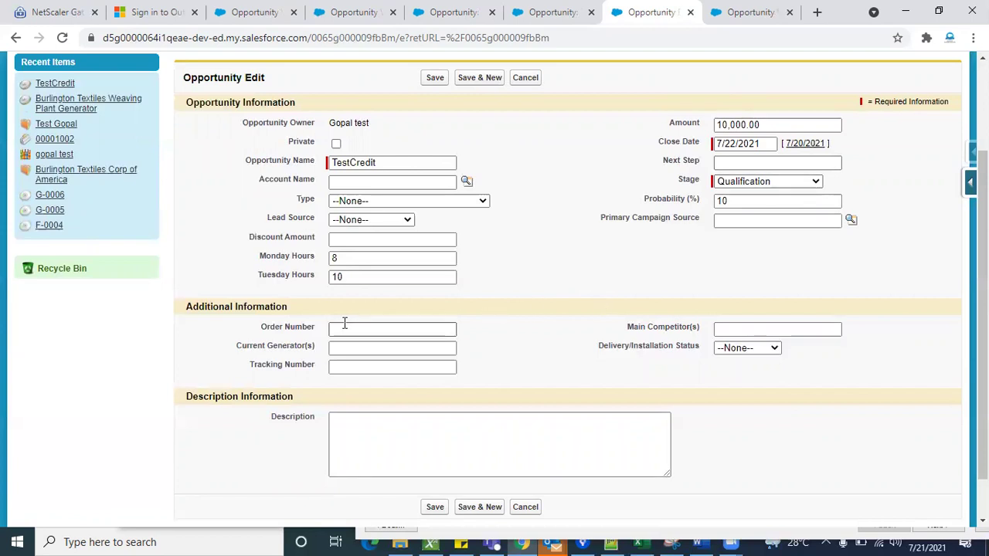
left_click(365, 328)
left_click(503, 337)
left_click(533, 81)
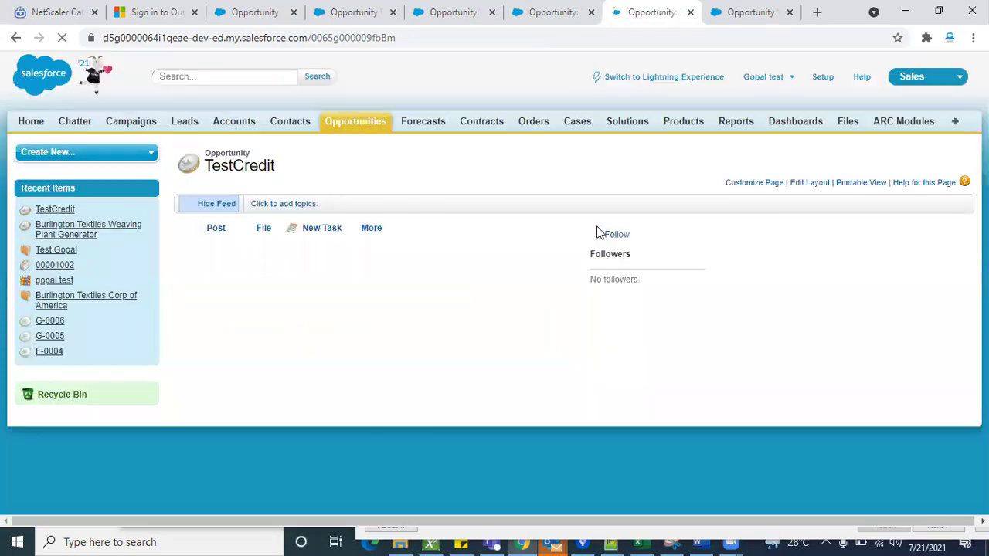
Step: Minimize the browser and Downloads windows and move the X-Author Migration Configuration Wizard fully into view on the desktop
left_click(938, 11)
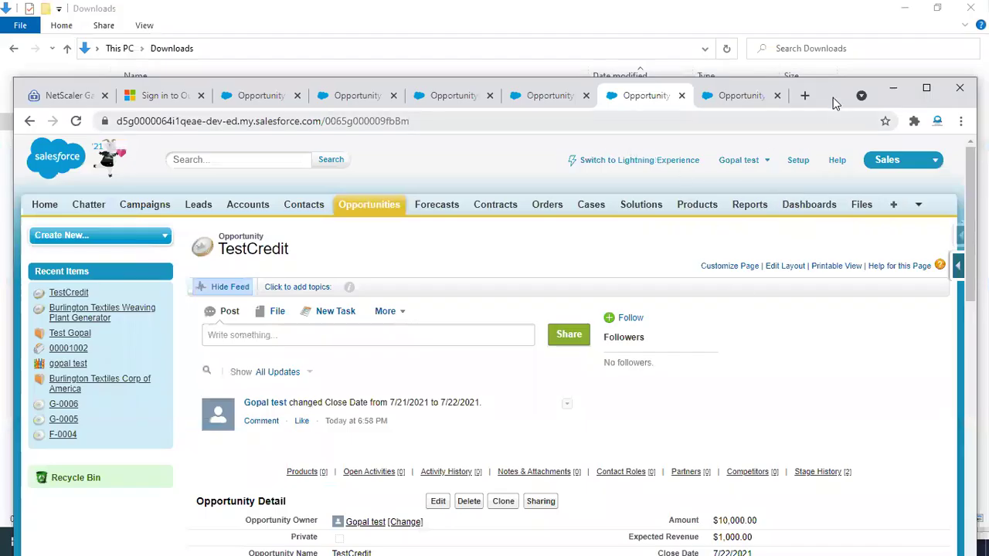
left_click_drag(825, 82, 728, 7)
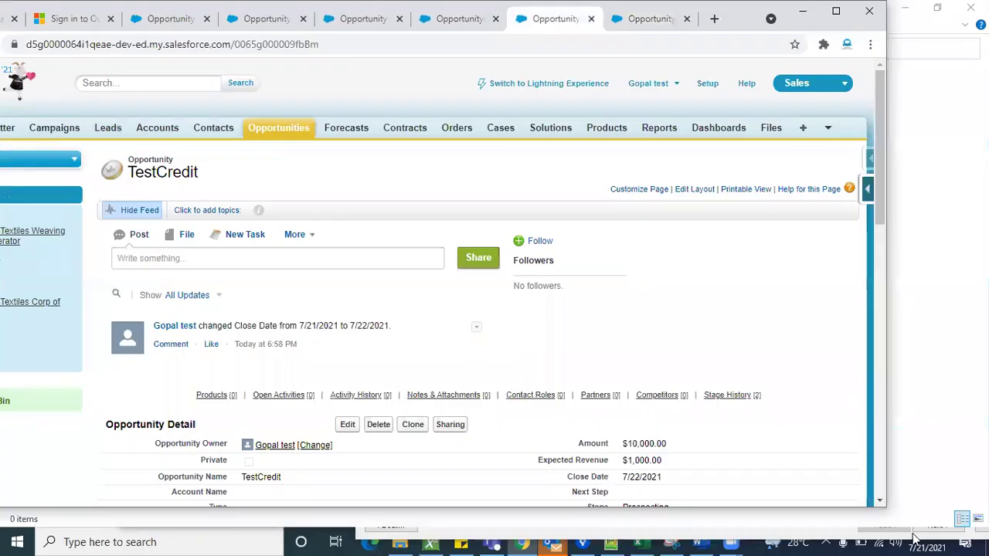
left_click(912, 14)
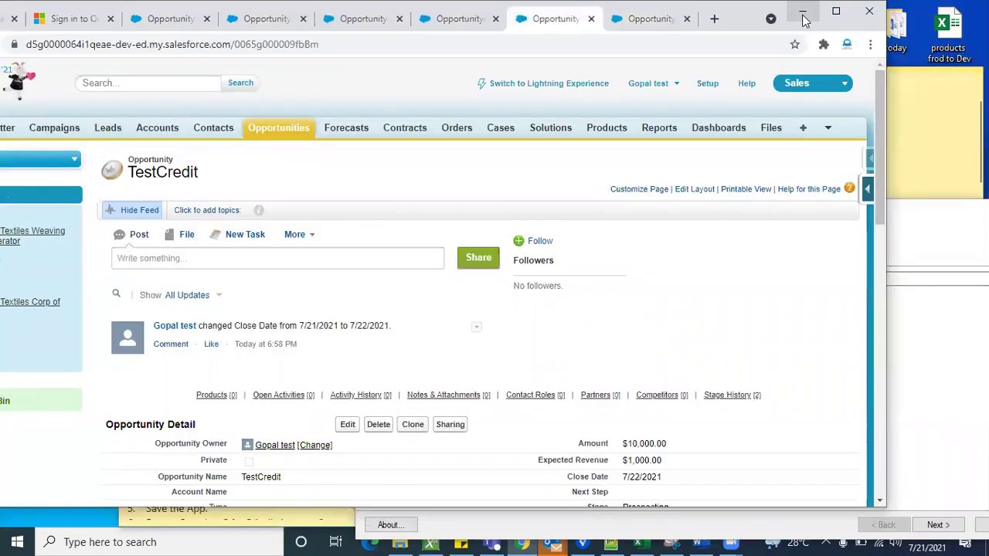
left_click(803, 10)
left_click_drag(862, 214, 619, 97)
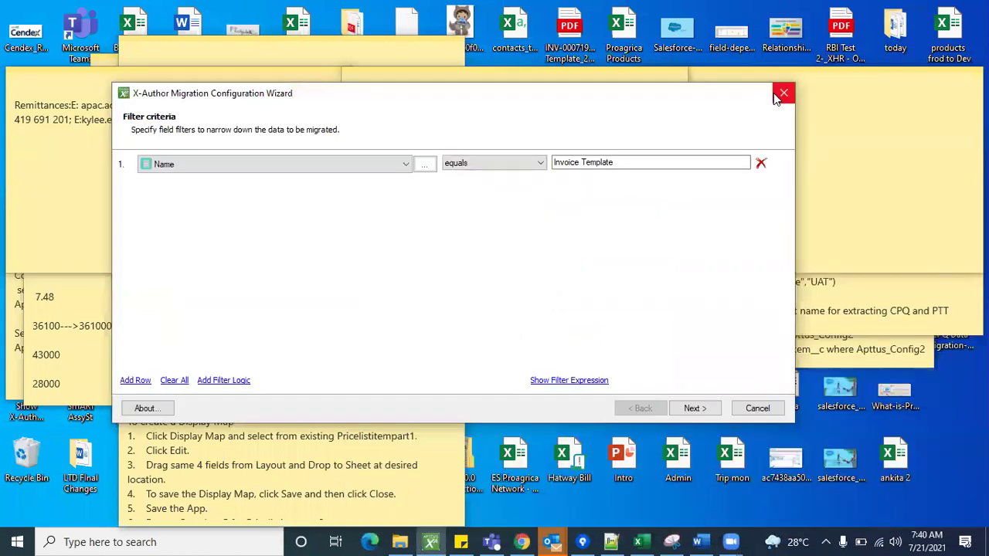
Step: Close the X-Author Migration Configuration Wizard, cancelling the data migration configuration, and clear the sticky notes off the desktop
left_click(775, 94)
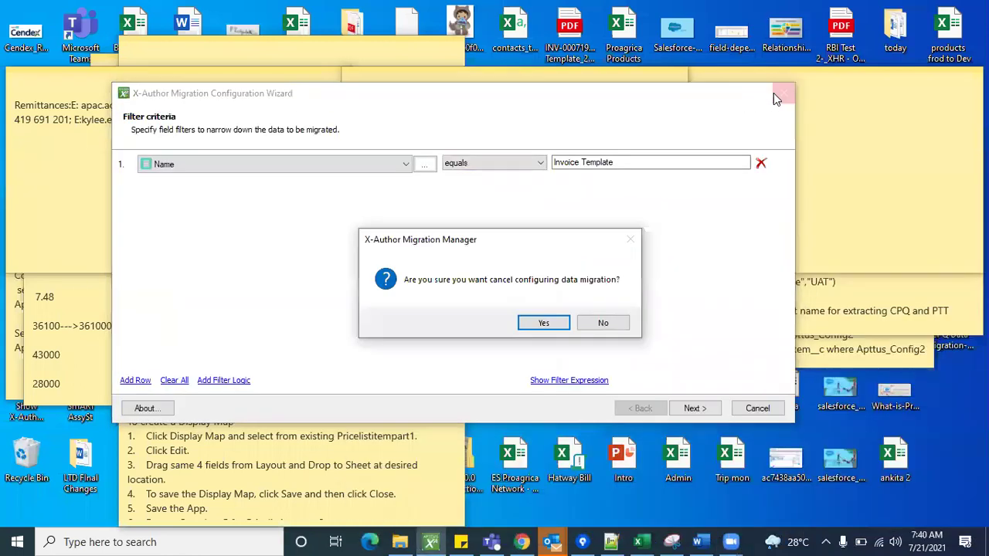
left_click(544, 325)
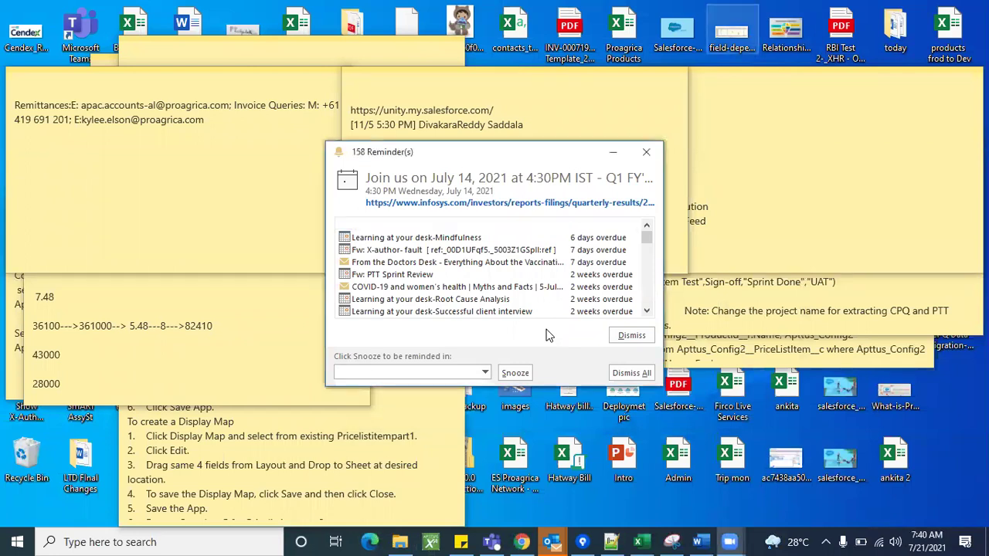
left_click(473, 541)
left_click(472, 540)
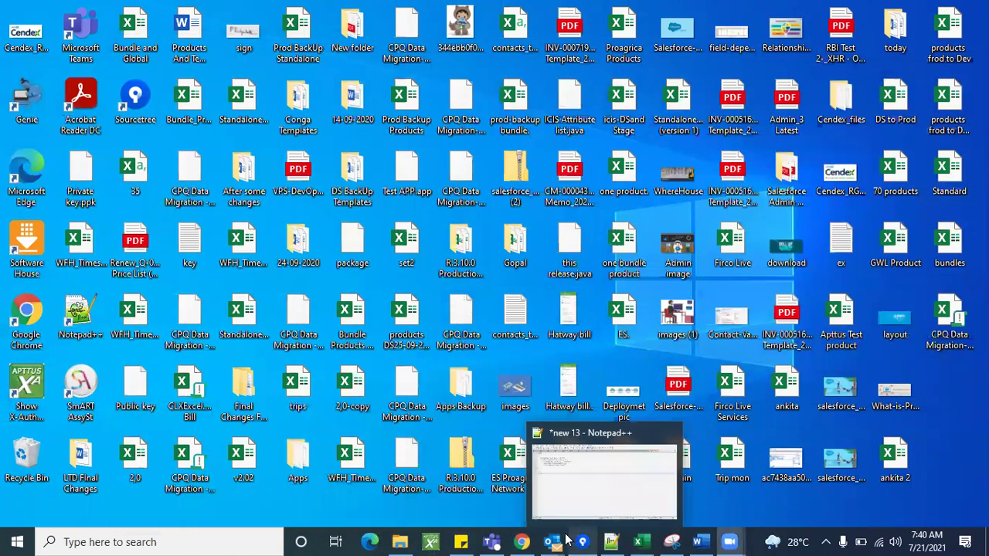
Step: Switch to the Chrome window showing the TestCredit opportunity and maximize it
mouse_move(522, 542)
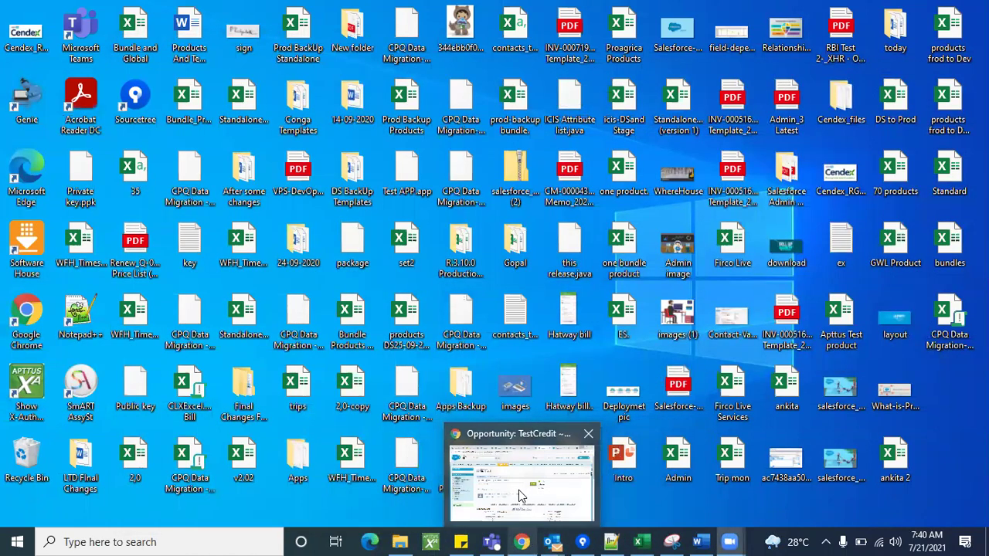
left_click(519, 495)
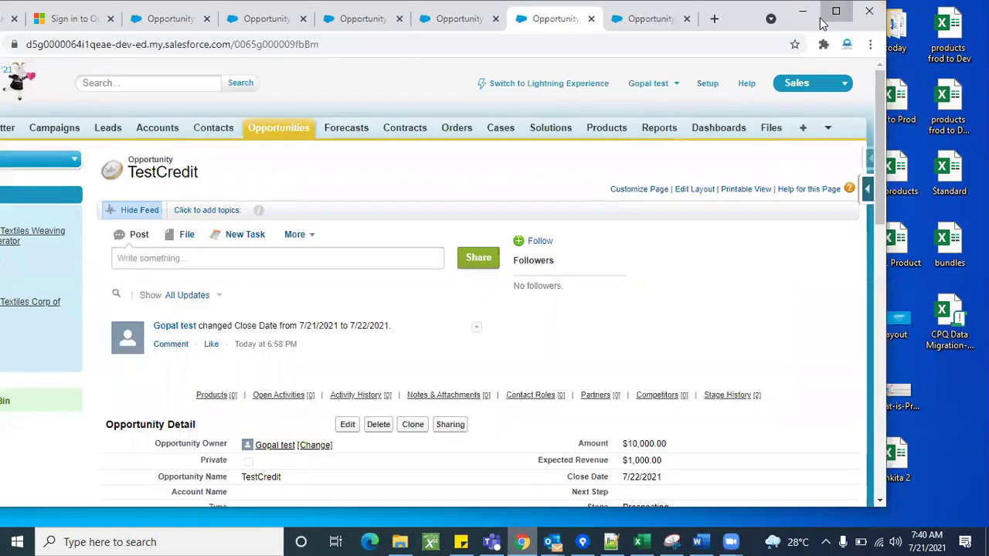
double_click(821, 23)
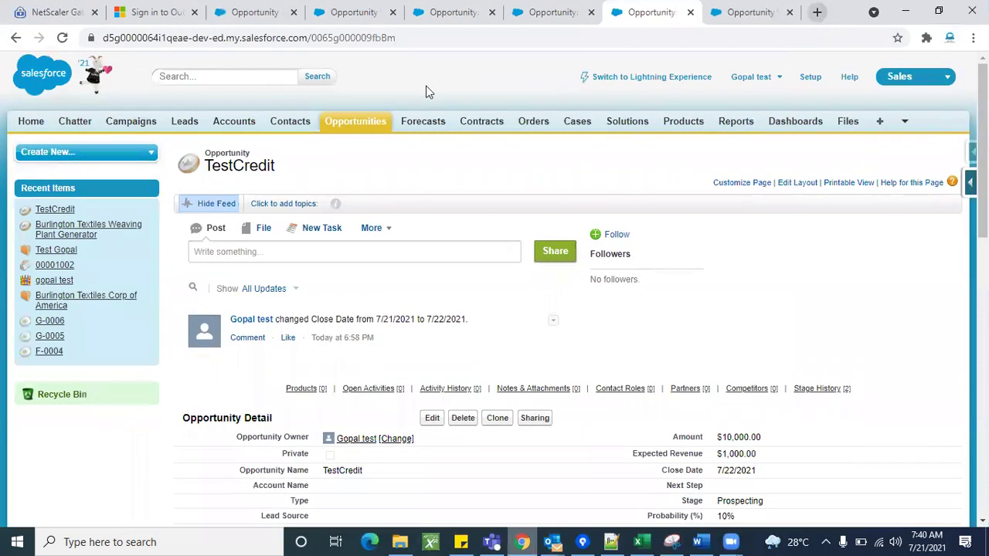